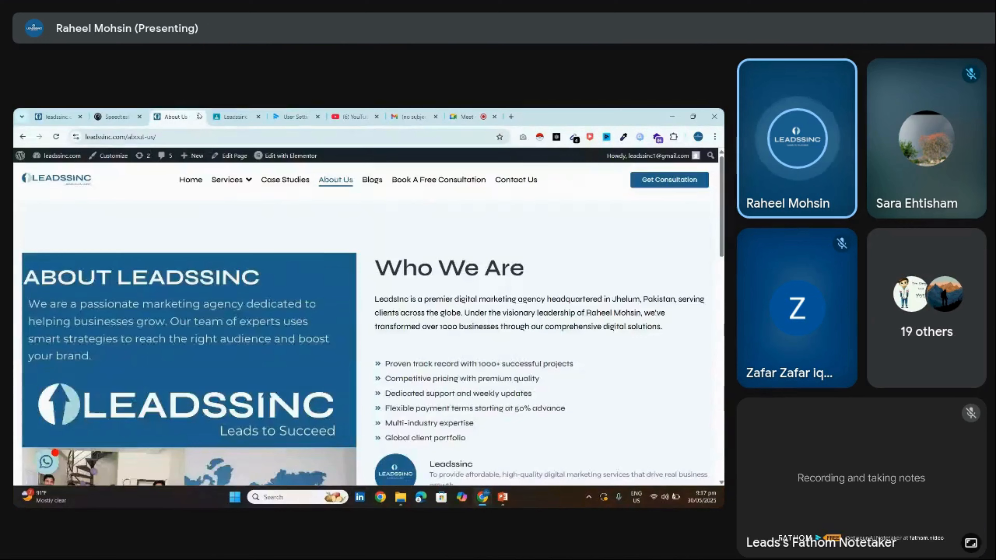
Close the leftover browser tabs, including leadssinc and Gmail, ending on the Classroom tab
left_click(199, 116)
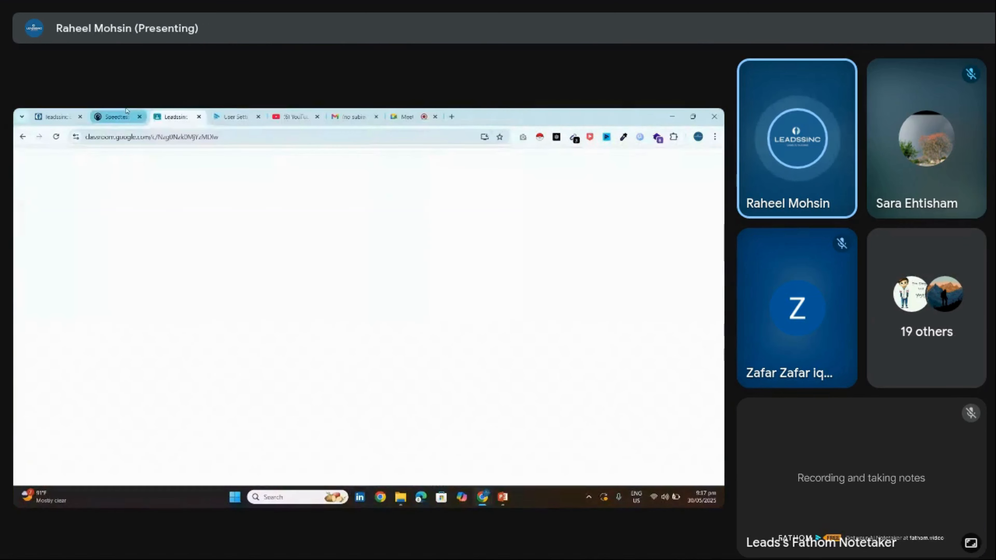
left_click(140, 117)
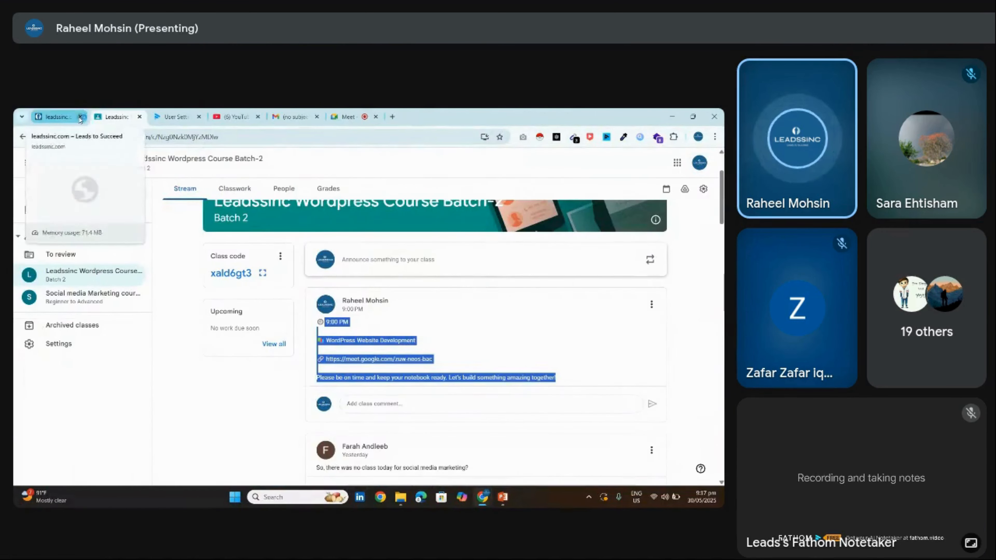
left_click(80, 116)
left_click(213, 115)
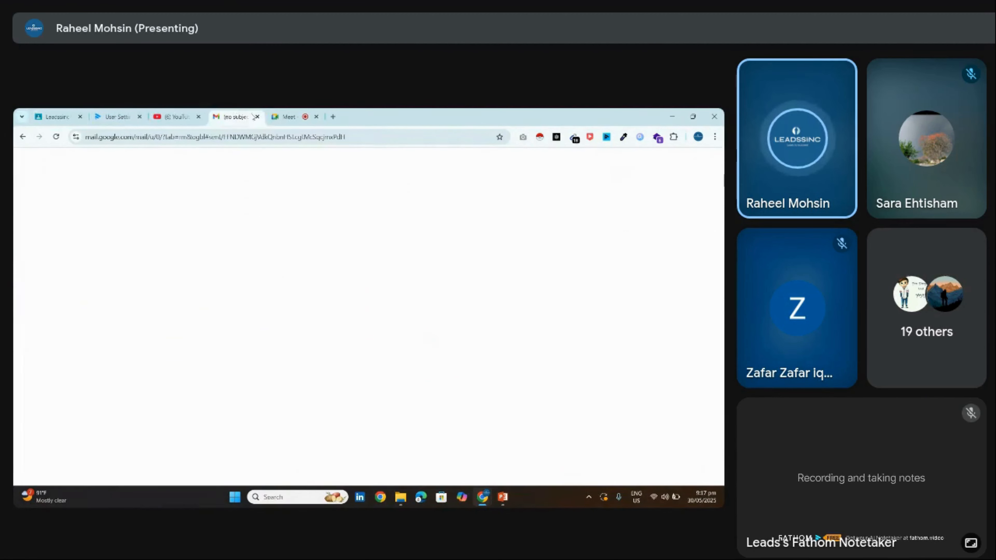
left_click(257, 116)
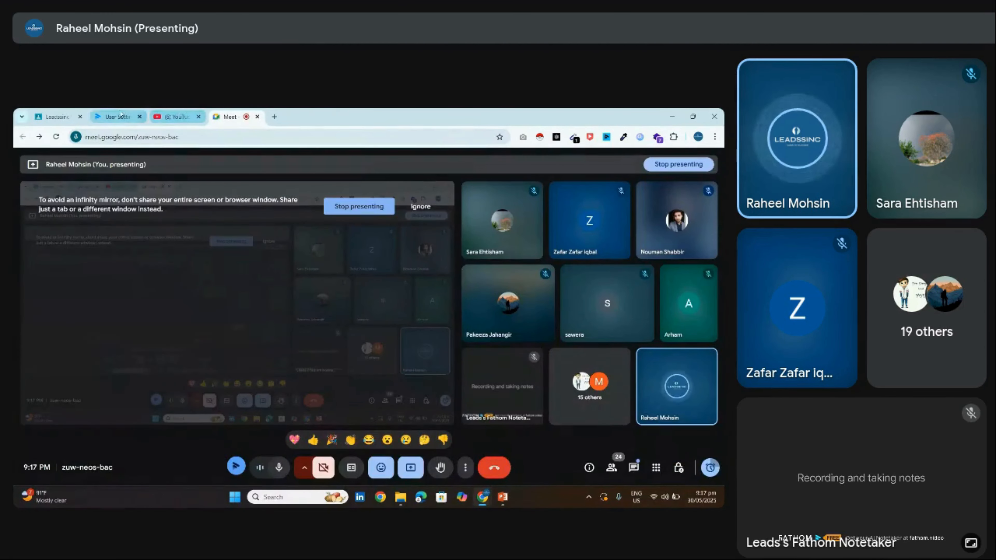
left_click(120, 116)
left_click(55, 116)
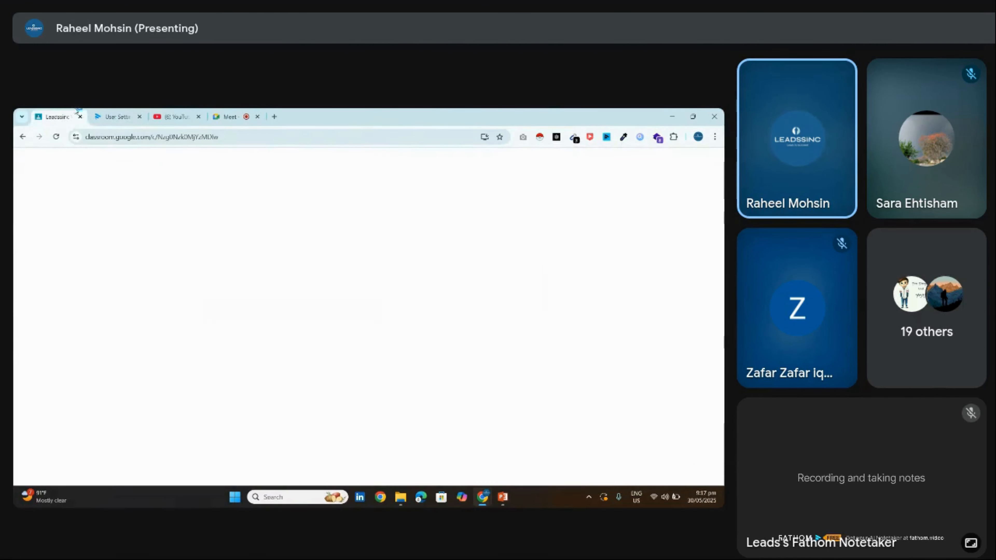
Load localhost/wordpress/wp-admin/ in a new tab to reach the WordPress dashboard
key("ctrl+t")
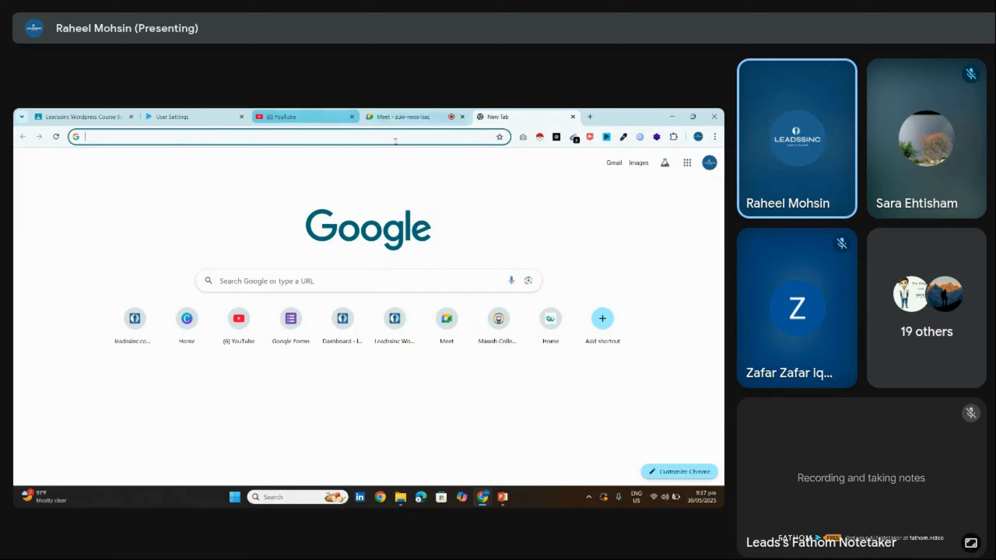
left_click(331, 138)
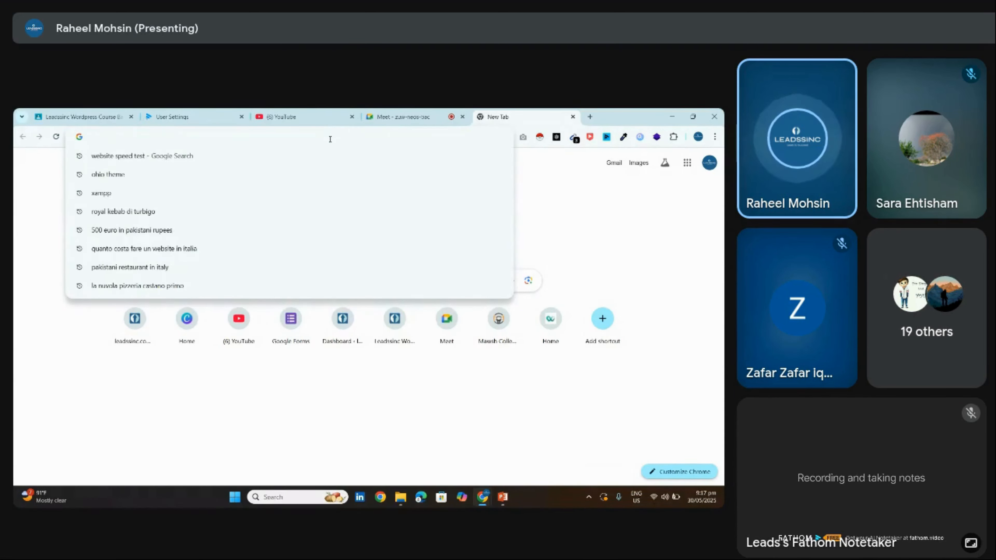
type("local")
key("Return")
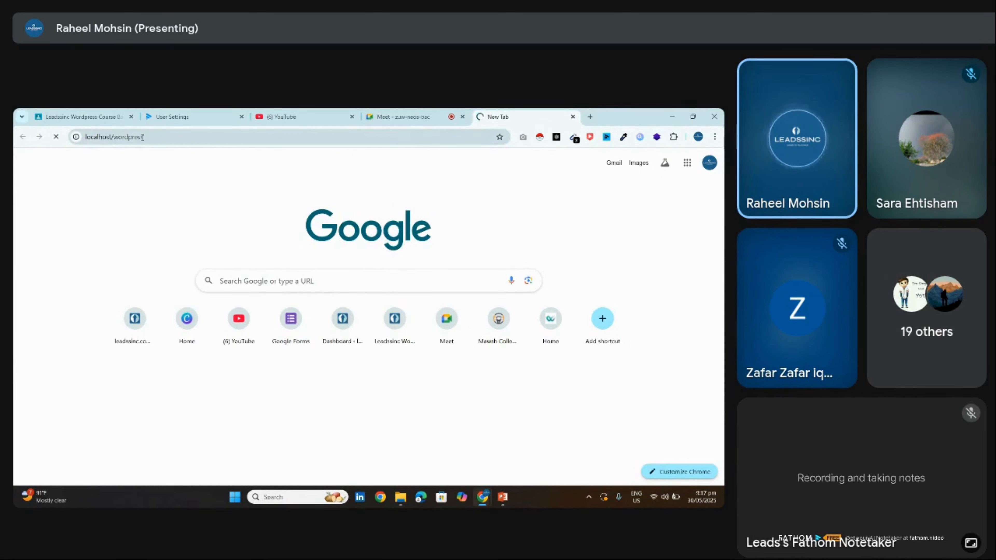
left_click(169, 136)
type("/wp-admin/")
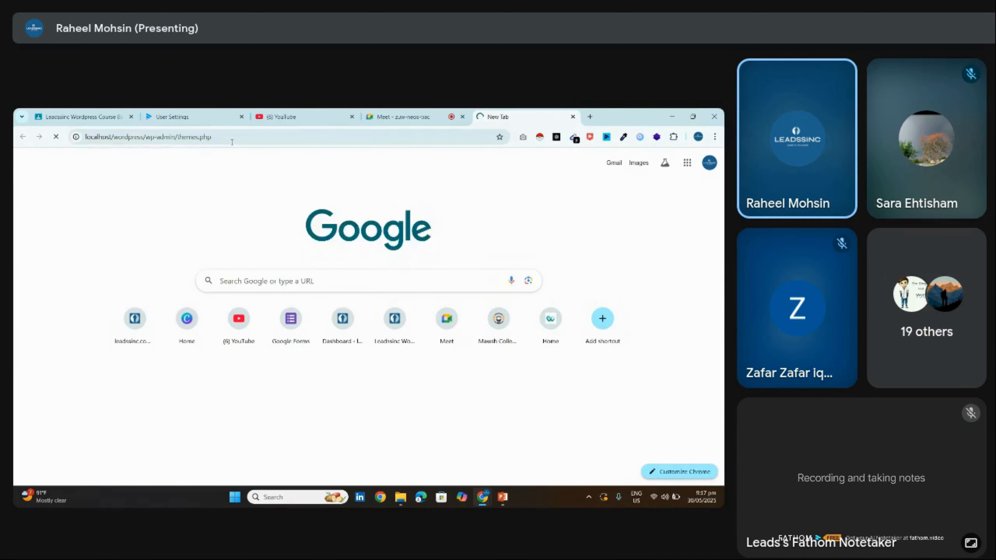
key("Return")
Return to the Meet tab showing the shared WordPress dashboard
left_click(655, 496)
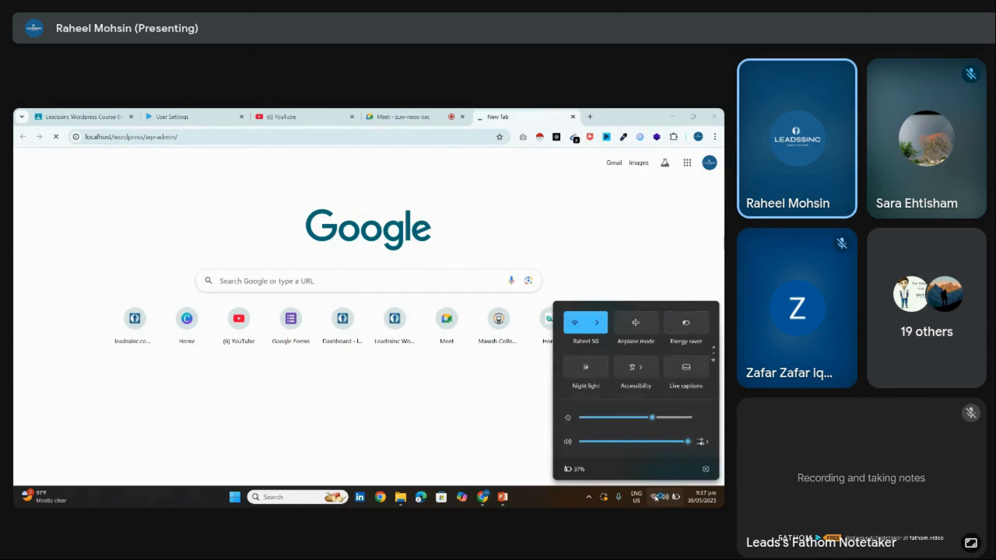
left_click(464, 349)
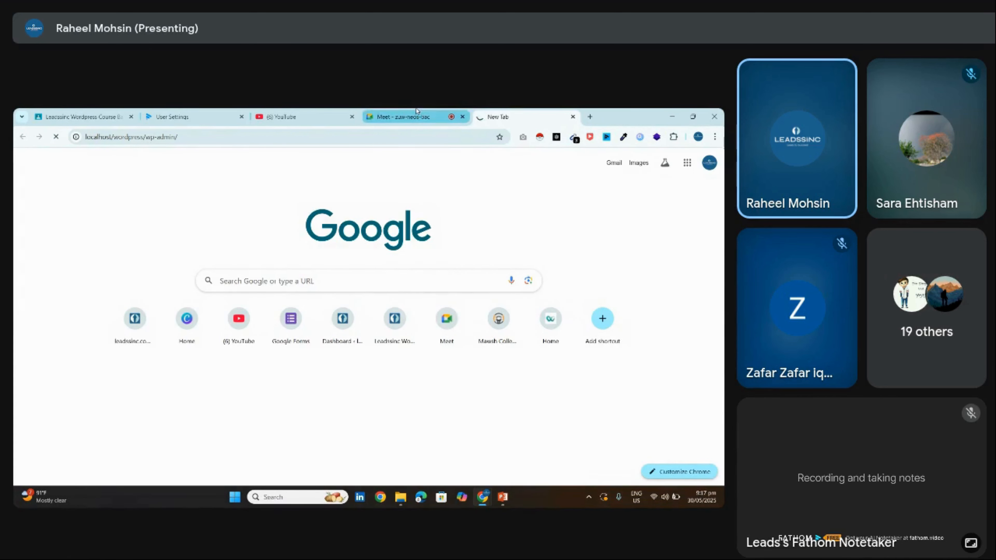
left_click(416, 113)
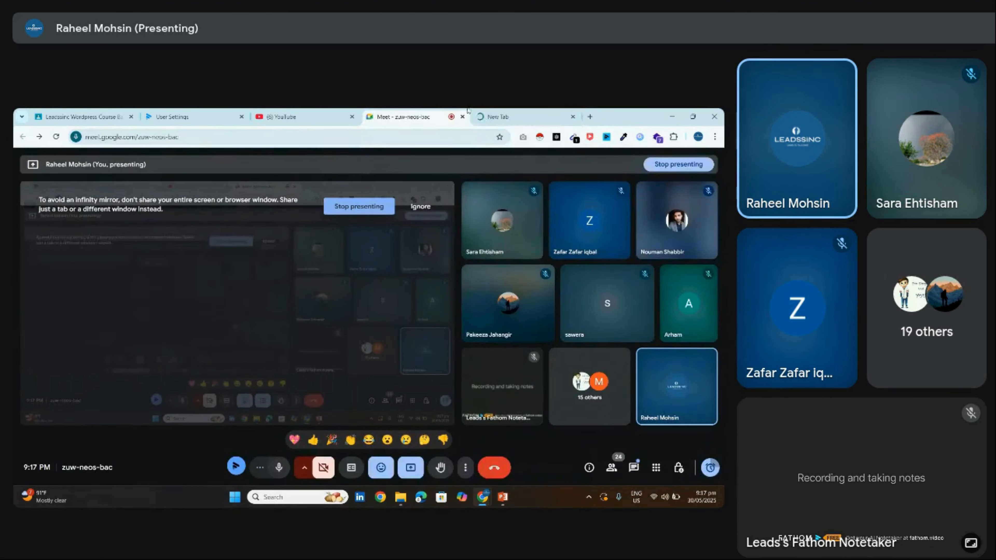
left_click(375, 205)
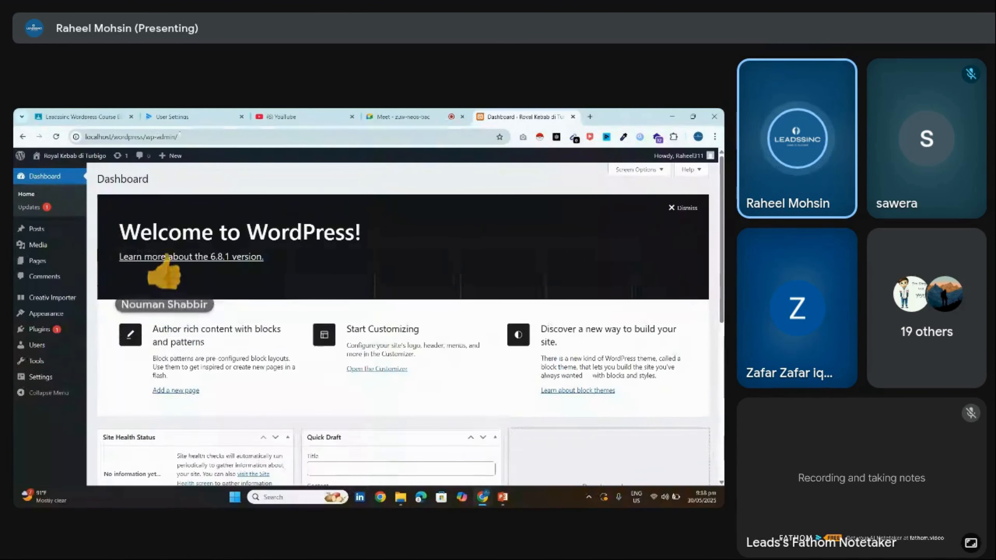
Select the dashboard address and bring up Settings > General
left_click(246, 133)
left_click_drag(246, 133, 56, 179)
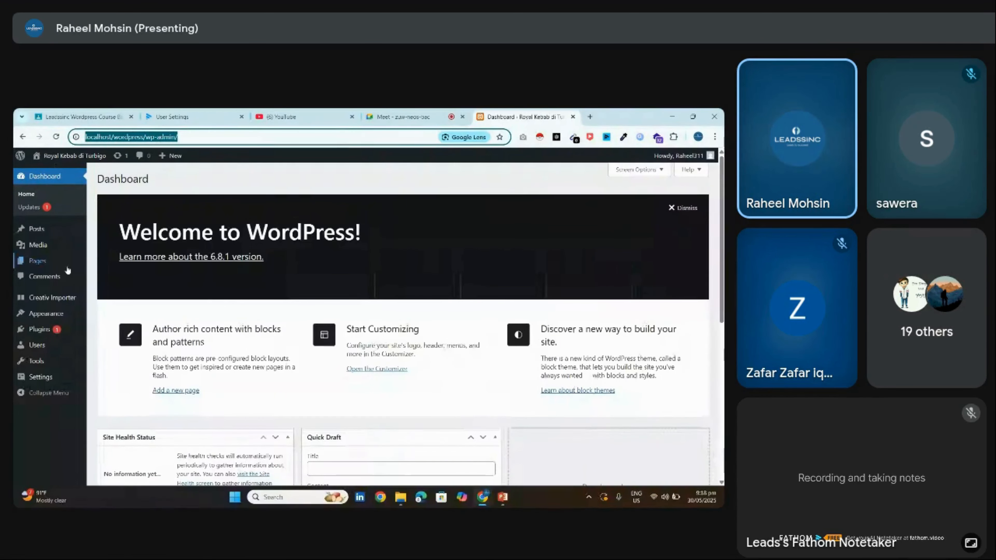
mouse_move(73, 333)
mouse_move(81, 313)
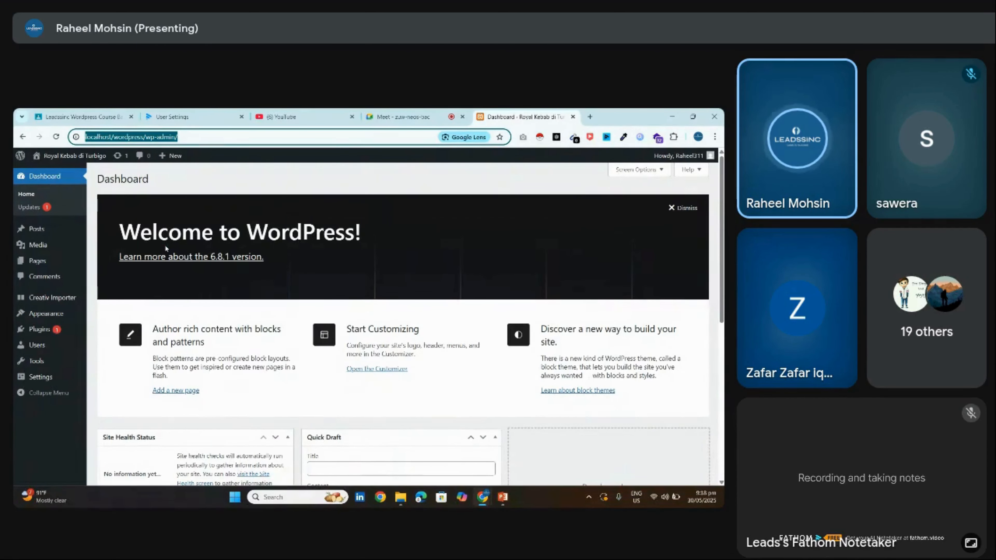
mouse_move(51, 314)
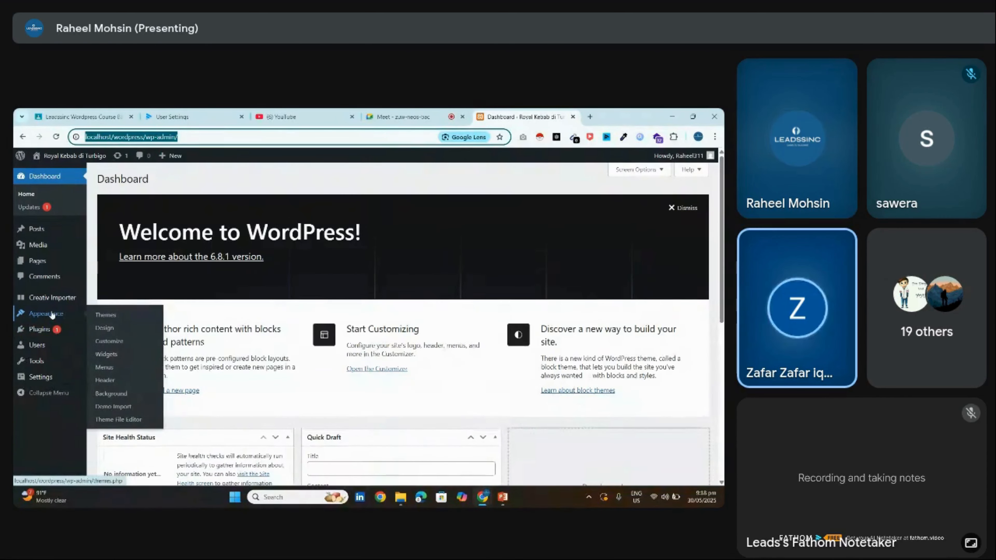
mouse_move(54, 375)
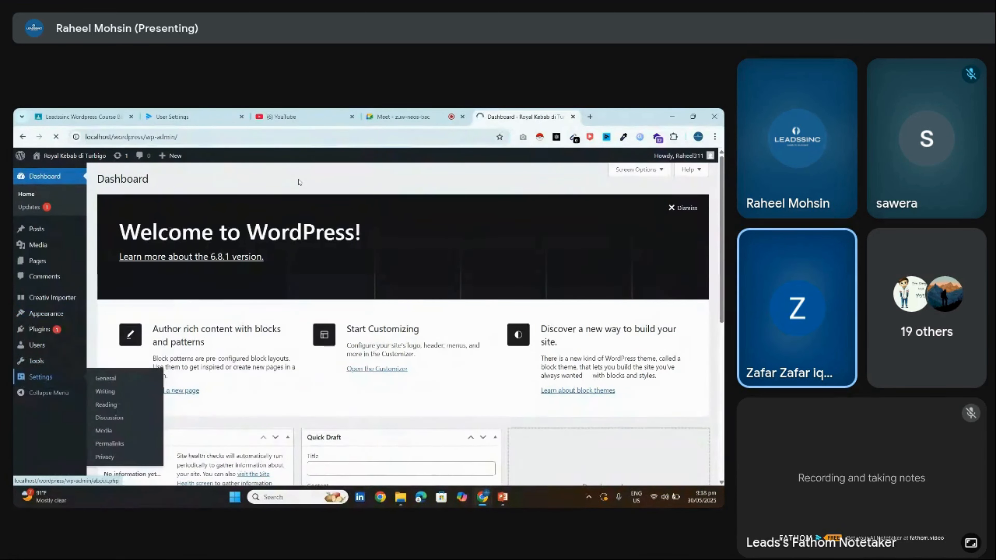
Go back to the General Settings tab, scroll through it, and open Installed Plugins
key("ctrl+shift+Tab")
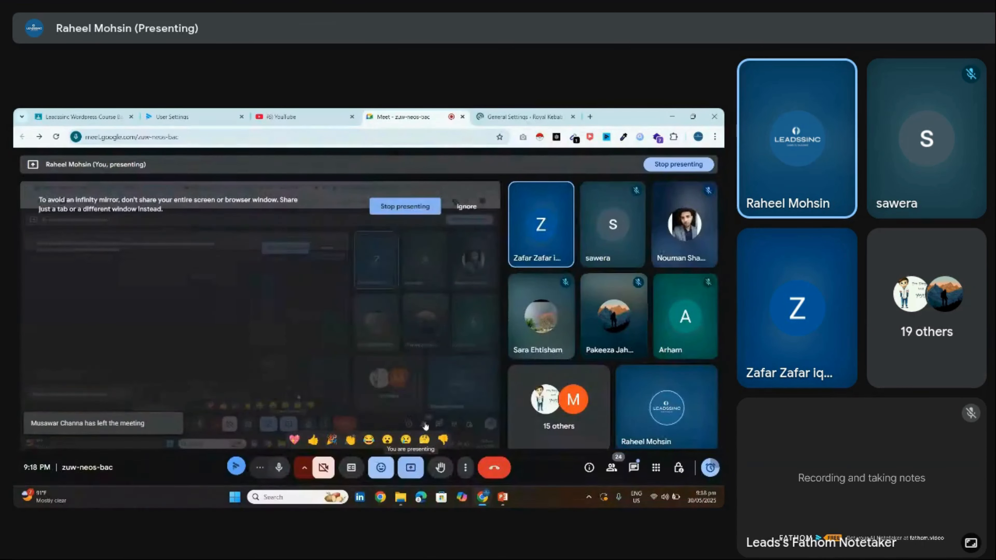
left_click(484, 112)
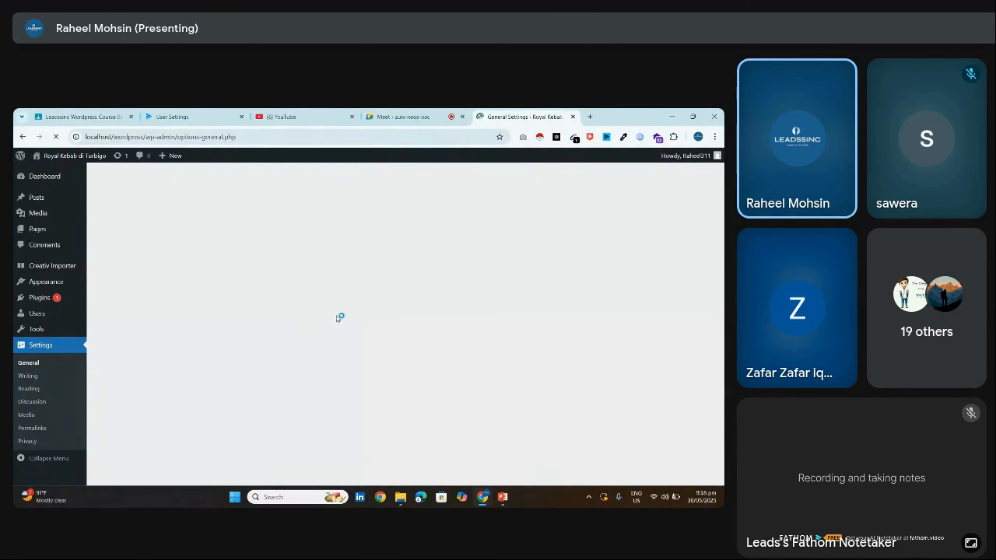
scroll(406, 322, "down", 3)
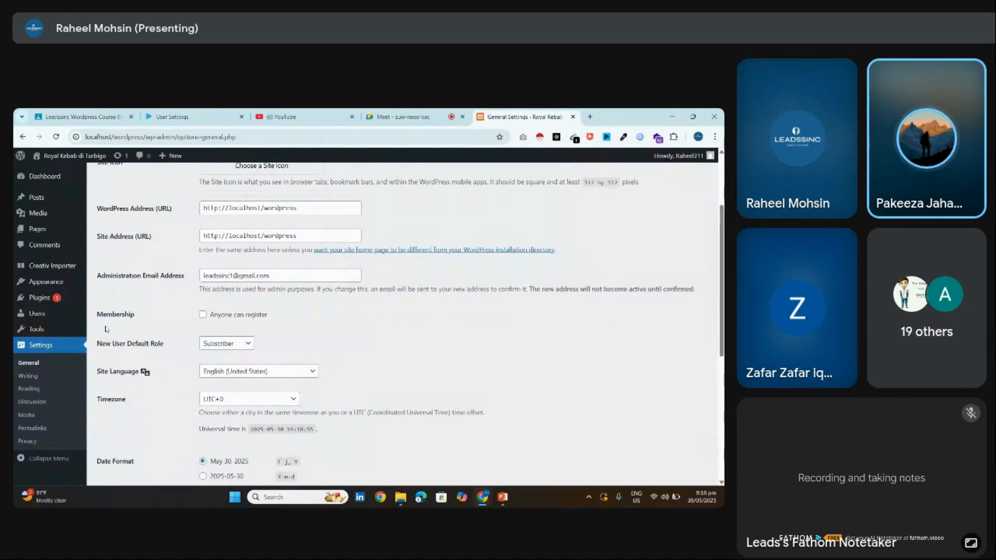
left_click(52, 304)
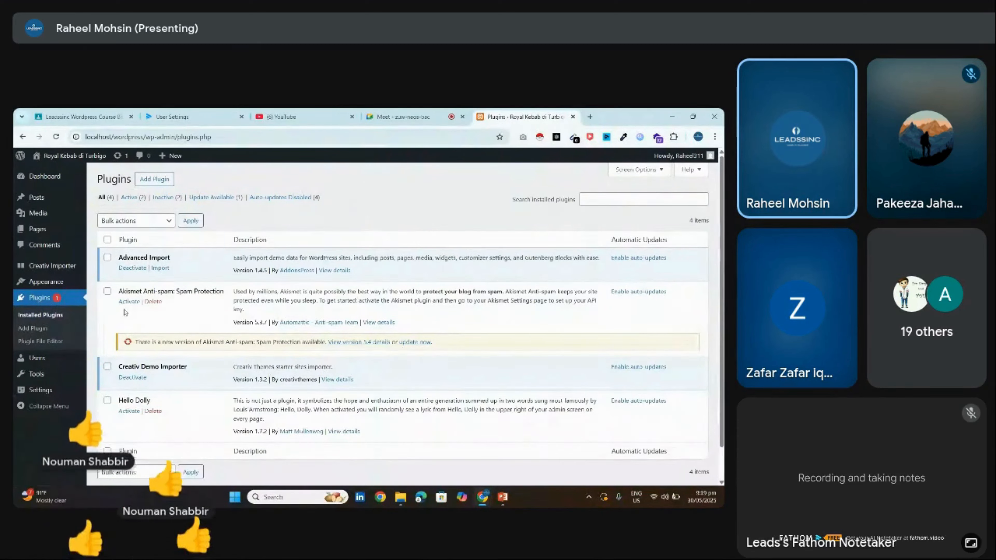
Deactivate Creativ Demo Importer and Advanced Import, then delete Advanced Import
left_click(133, 378)
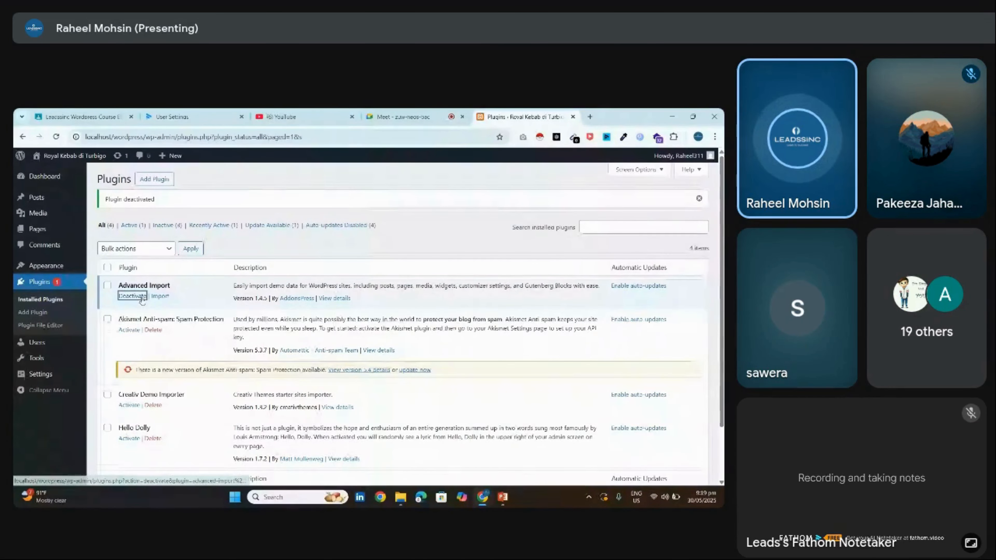
left_click(143, 299)
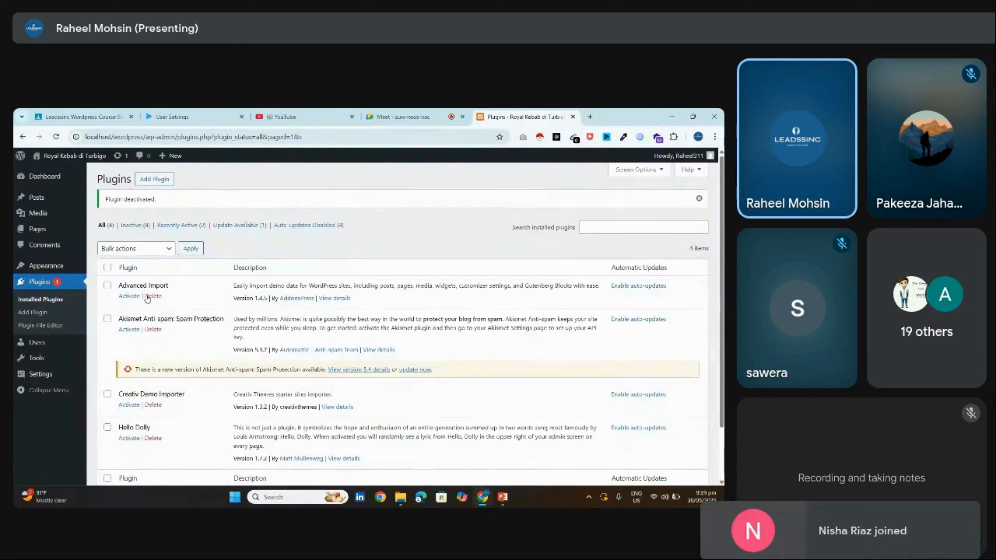
left_click(153, 296)
left_click(406, 205)
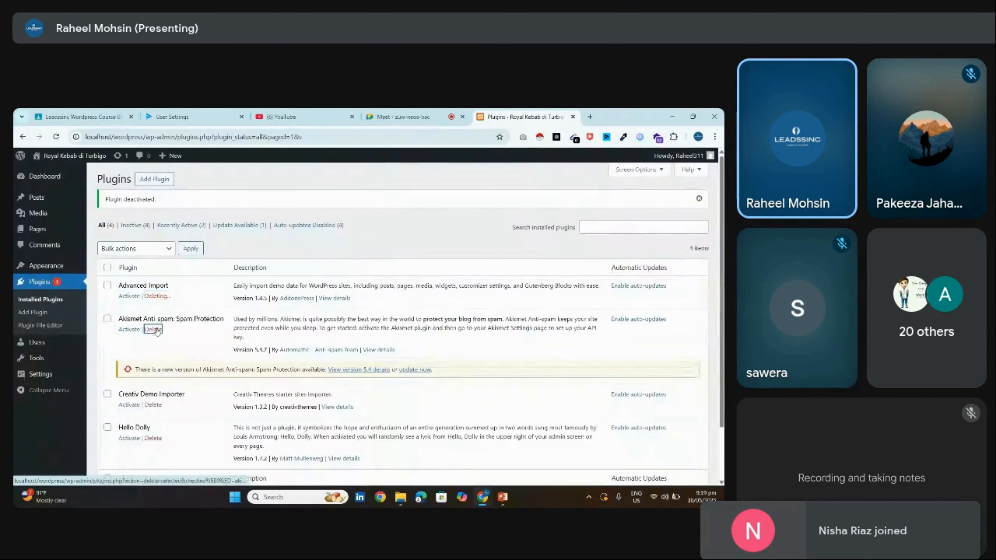
Delete the Akismet Anti-spam, Creativ Demo Importer and Hello Dolly plugins
left_click(153, 329)
left_click(410, 205)
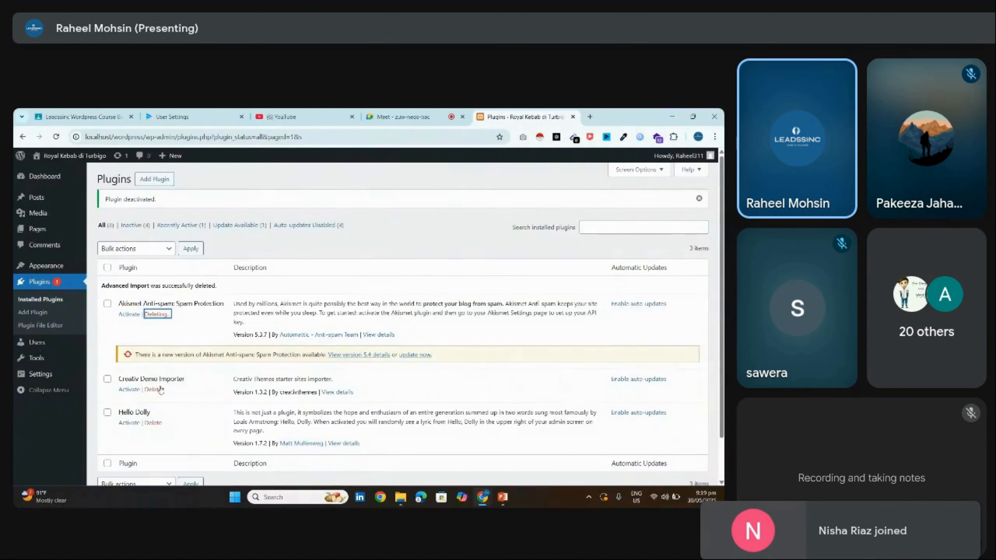
left_click(158, 389)
left_click(409, 192)
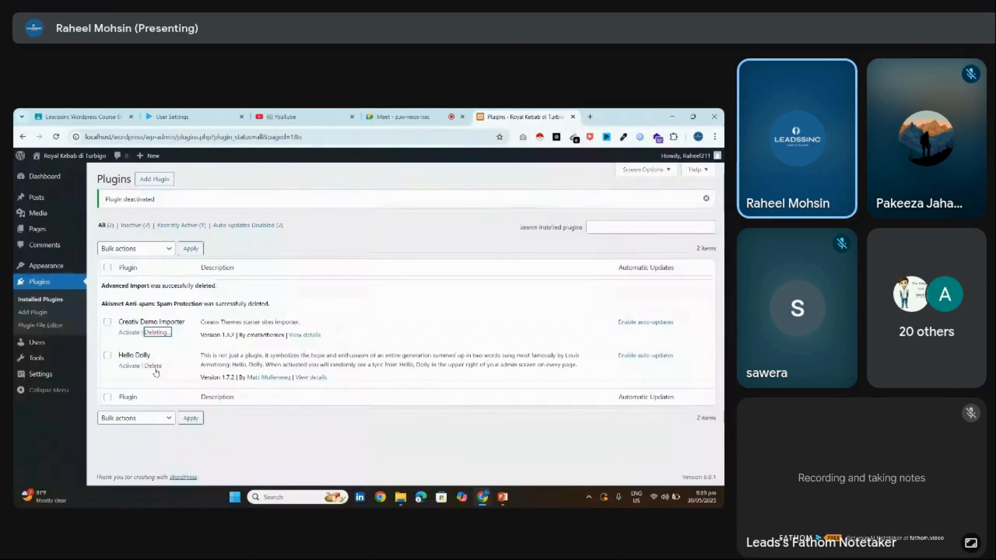
left_click(152, 366)
left_click(410, 195)
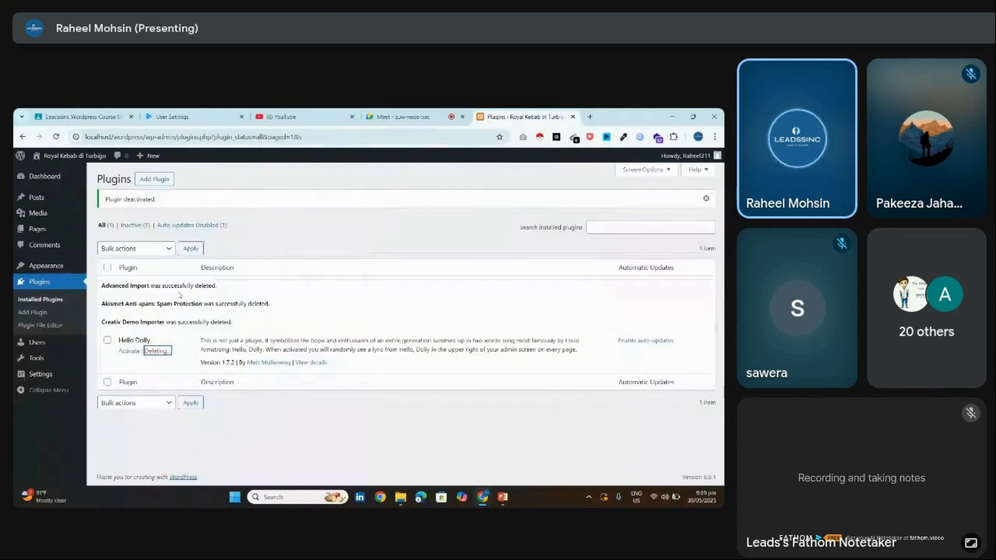
Switch over to the video meeting tab
mouse_move(45, 204)
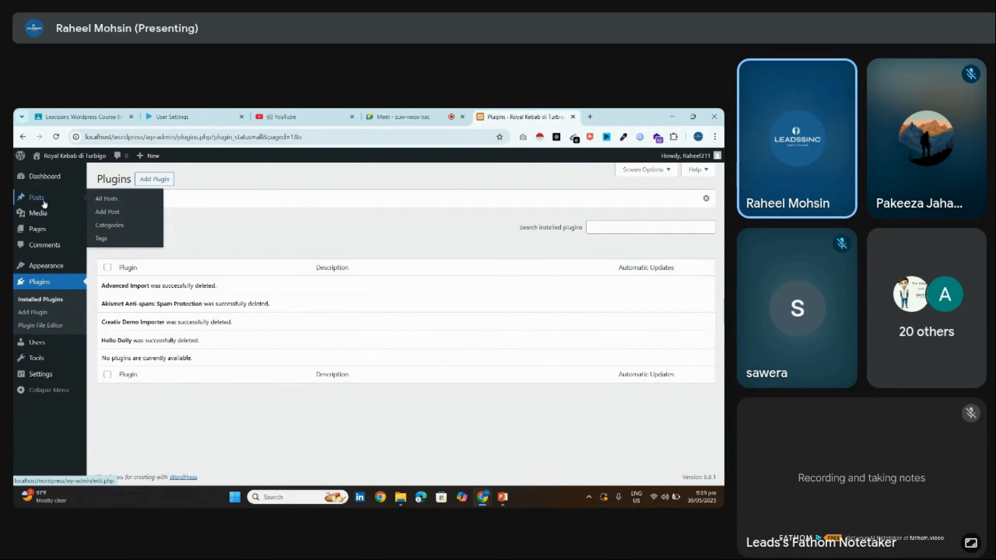
mouse_move(49, 376)
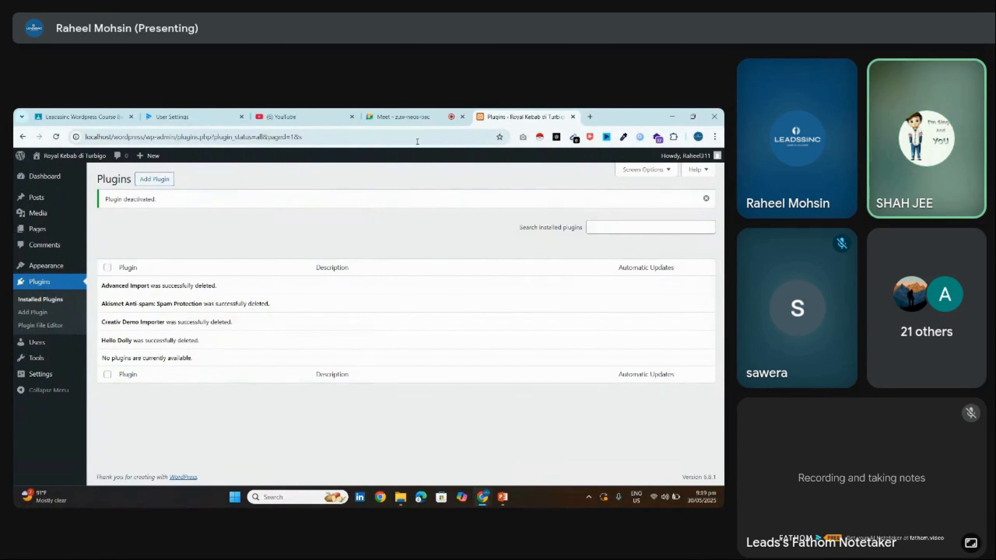
left_click(404, 116)
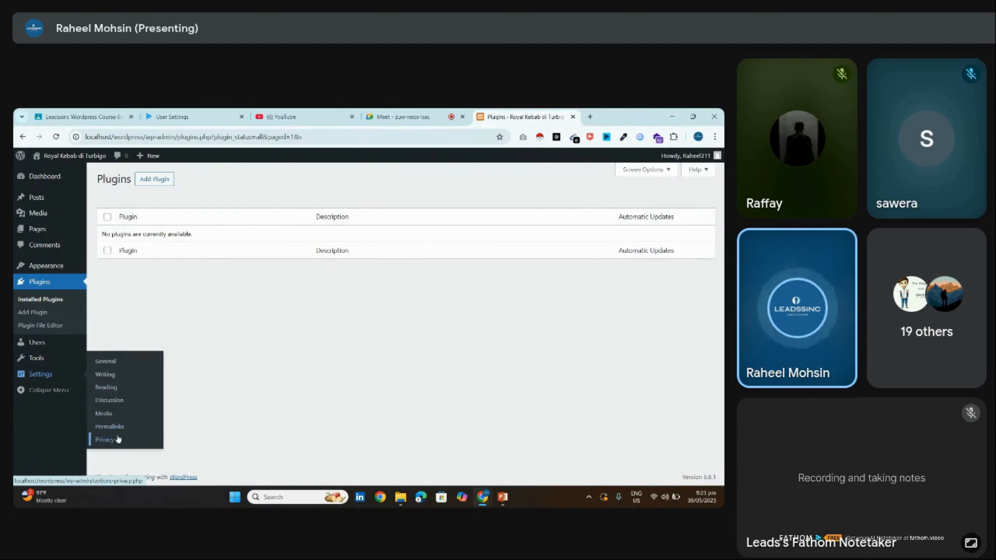
Replace the site title 'Royal Kebab di Turbigo' with 'Marketing Fundas'
left_click(113, 365)
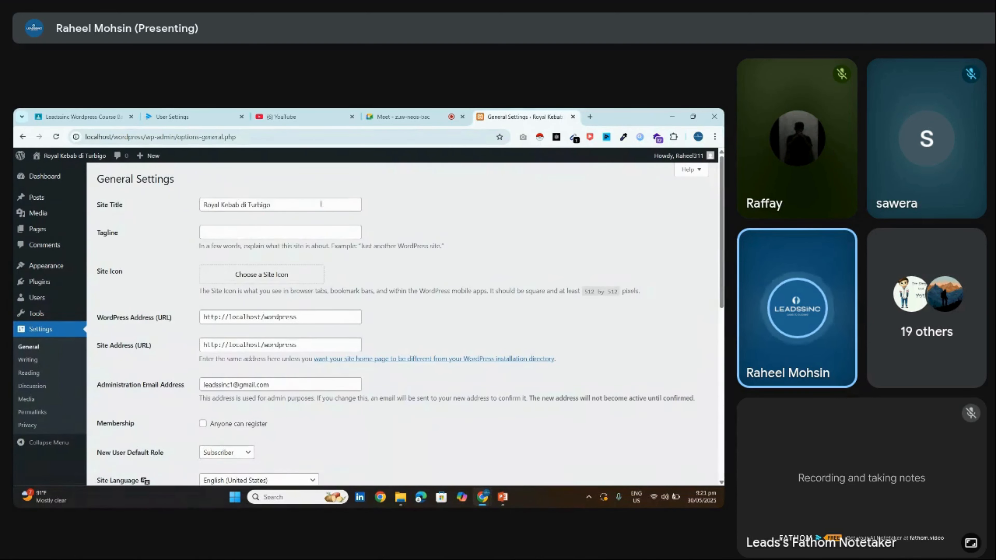
left_click(321, 205)
key("ctrl+a")
key("BackSpace")
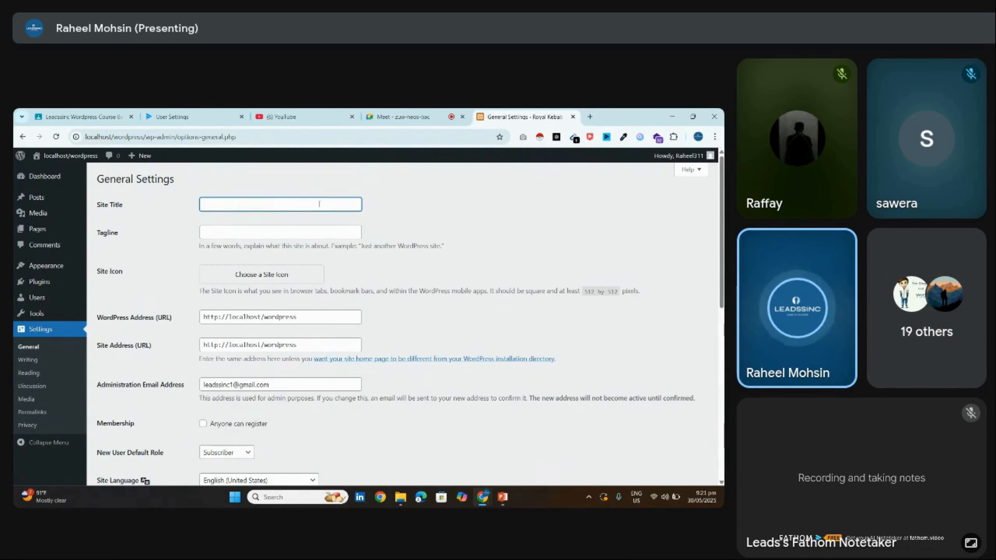
type("Raheel")
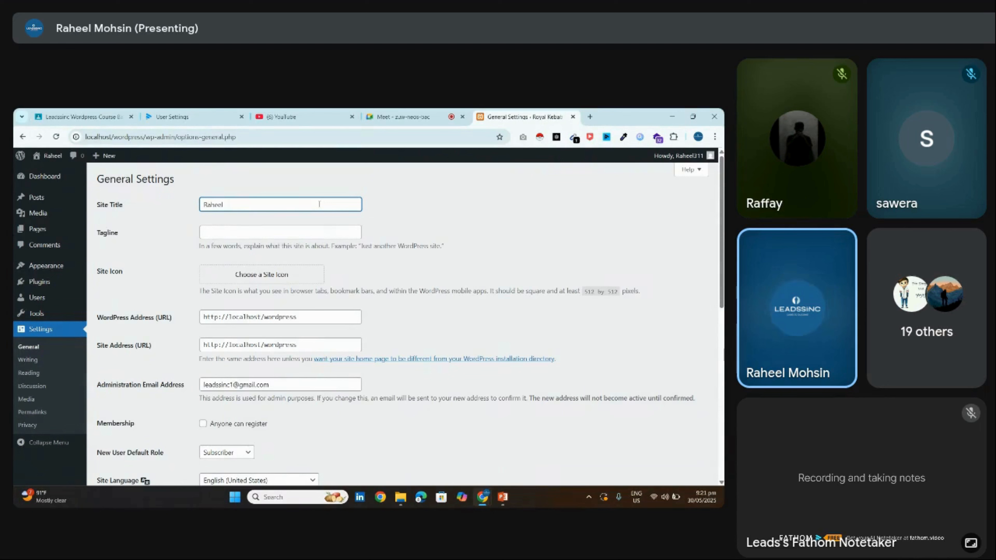
double_click(241, 202)
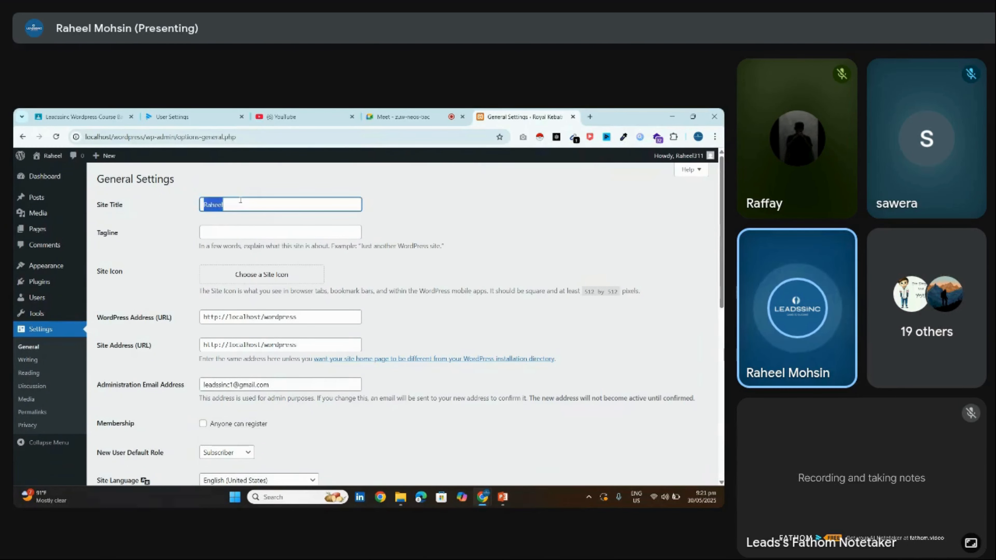
key("BackSpace")
type("Marketi")
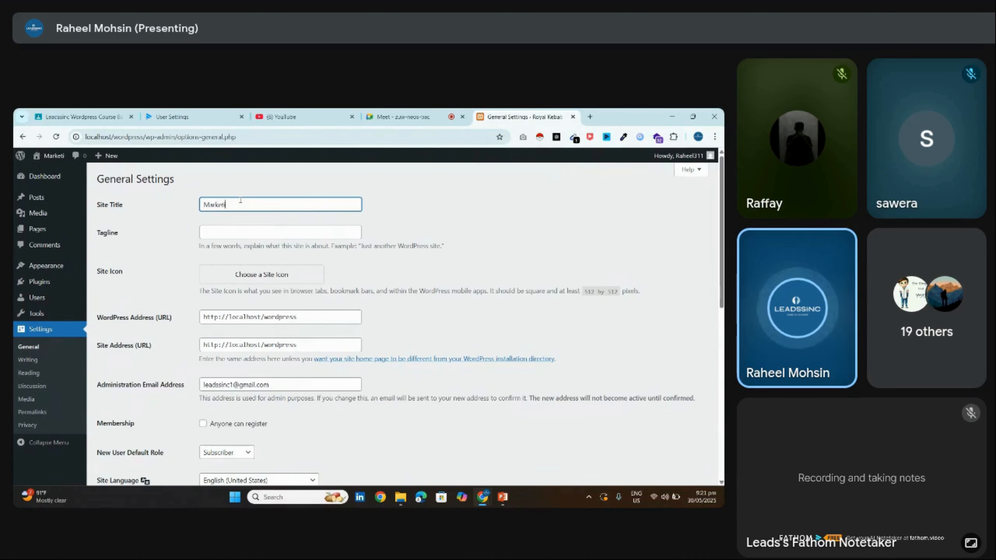
type("ng Fundas")
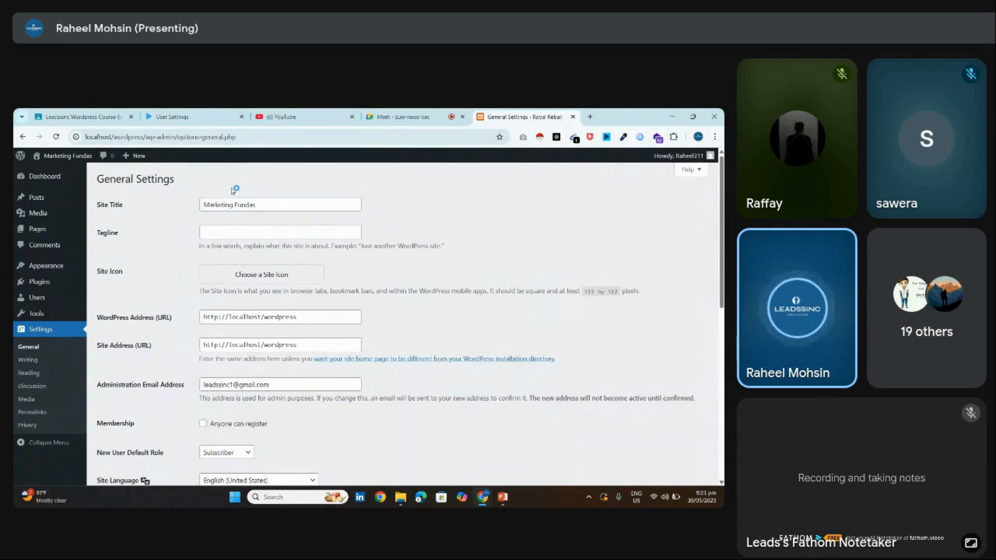
Highlight the new title and the local site address, then scroll down the settings
left_click_drag(257, 204, 187, 213)
left_click(273, 176)
left_click_drag(247, 205, 186, 222)
left_click(491, 212)
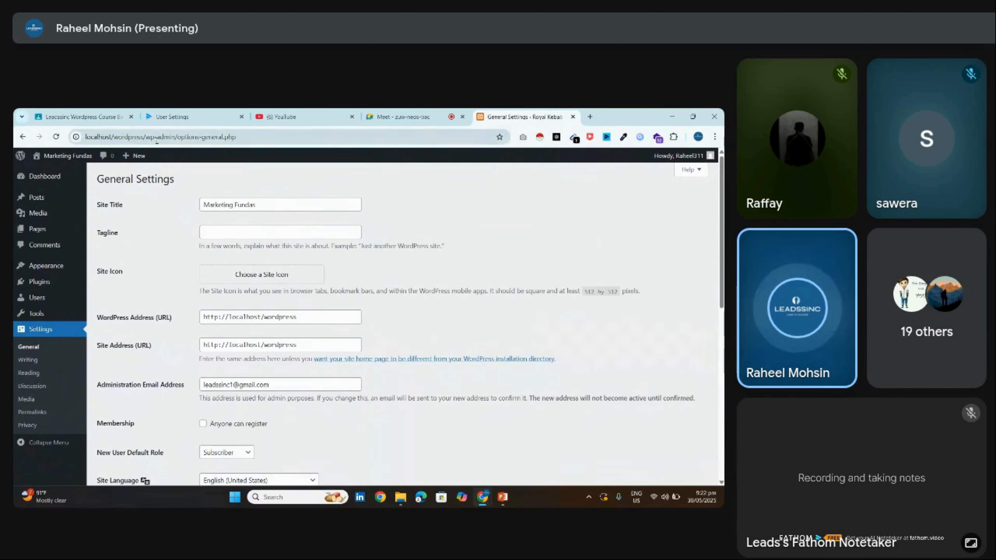
left_click(246, 136)
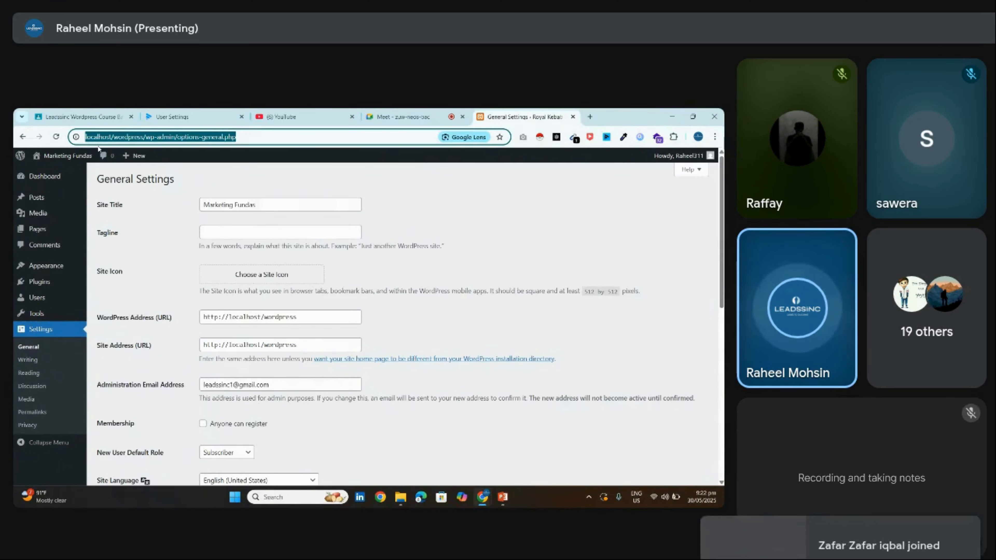
left_click(123, 137)
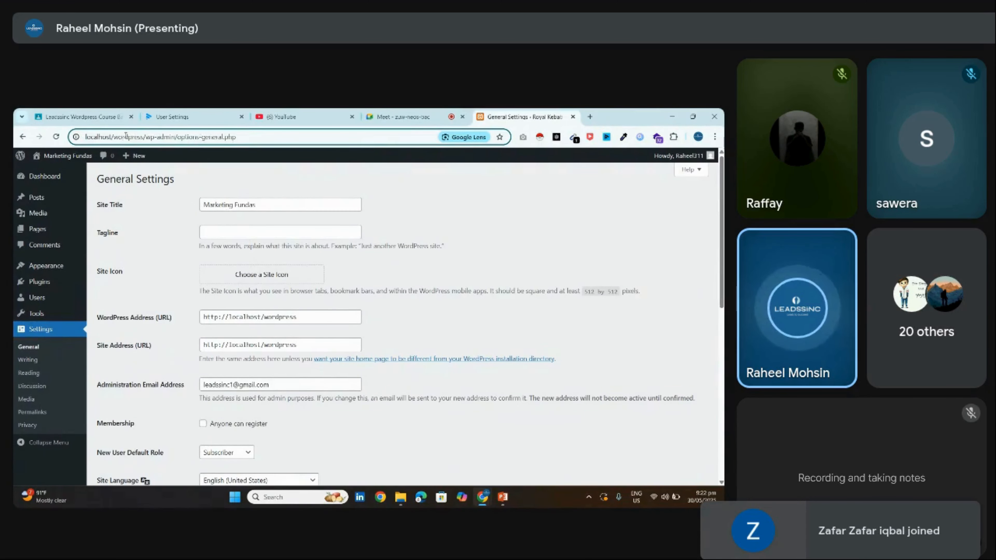
left_click(262, 158)
scroll(705, 237, "down", 1)
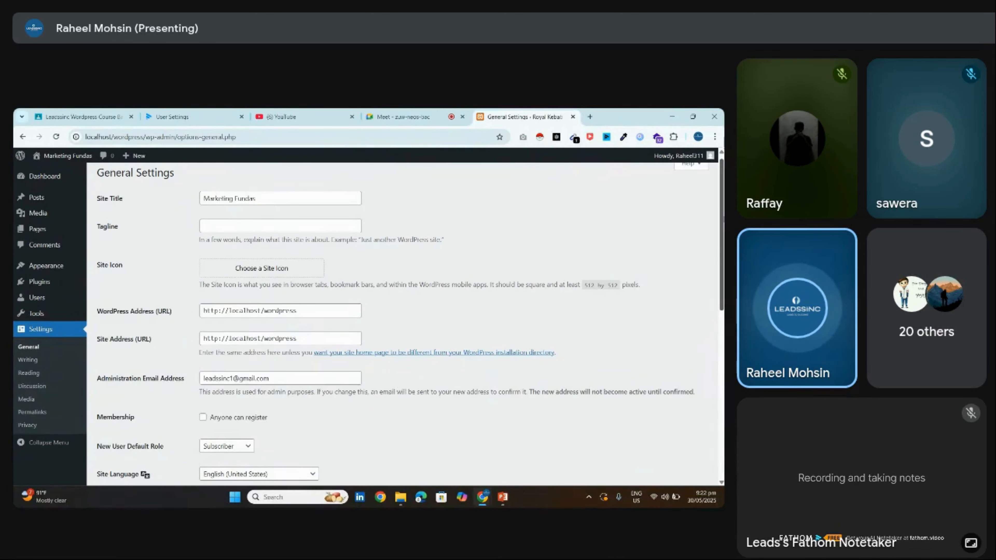
scroll(498, 204, "down", 2)
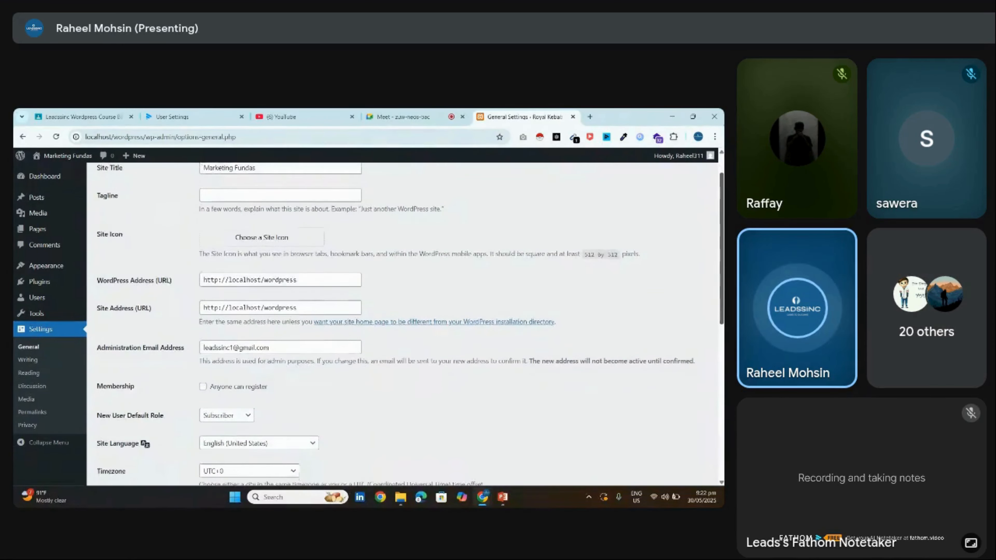
Type 'Best Marketing agency across the globe' into the Tagline field
left_click(330, 189)
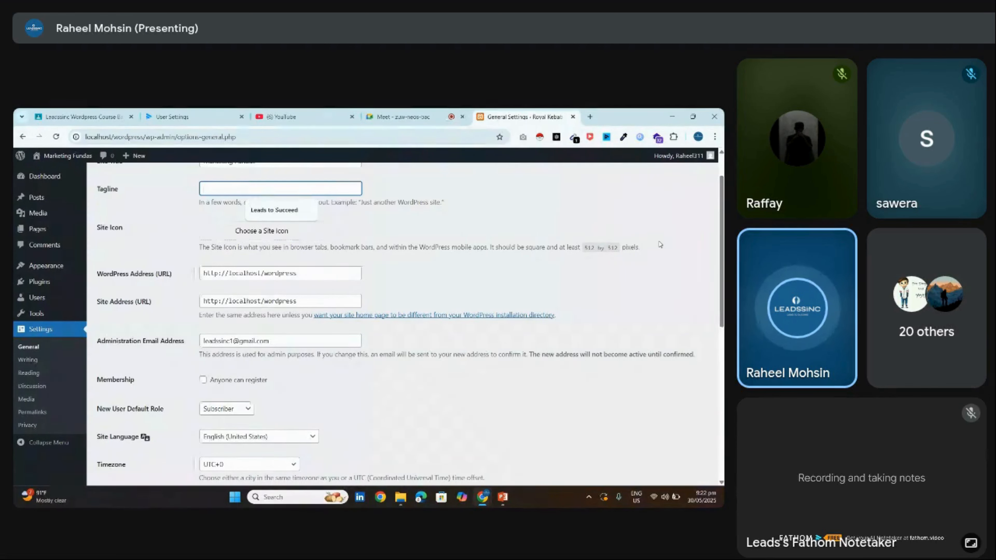
scroll(337, 212, "up", 2)
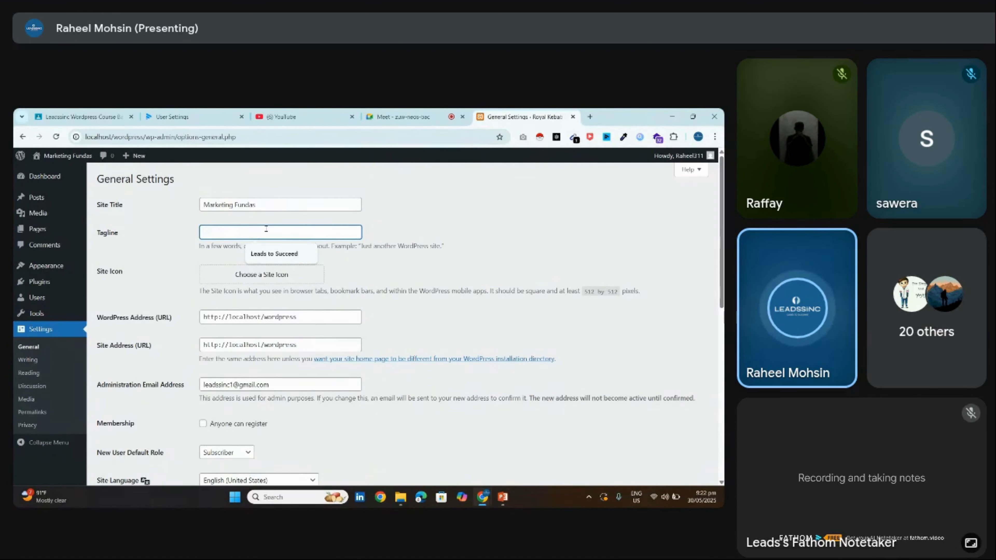
type("Bes")
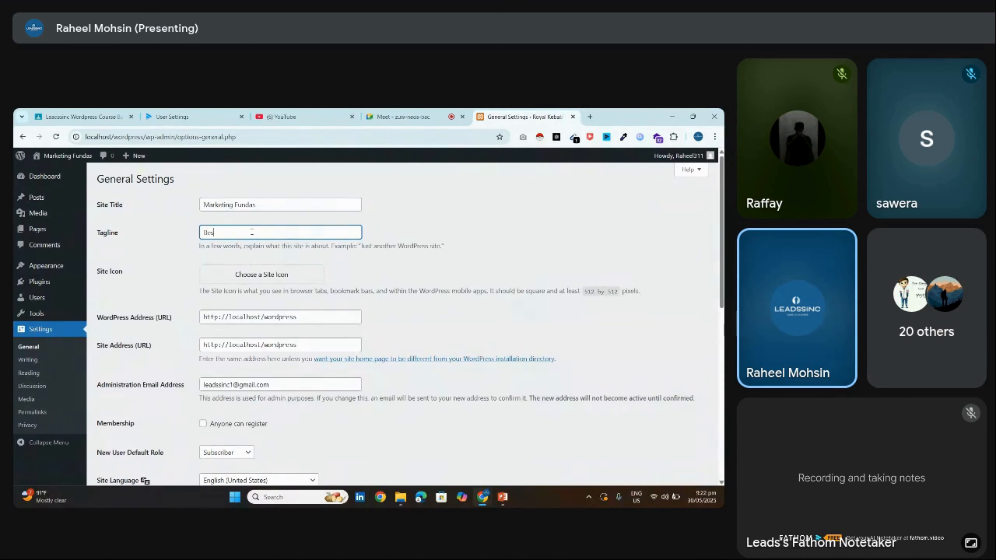
type("t Marketing agen")
key("BackSpace")
key("BackSpace")
key("BackSpace")
type("e")
left_click(385, 235)
Highlight the new tagline to point it out, then scroll down
left_click_drag(721, 231, 721, 256)
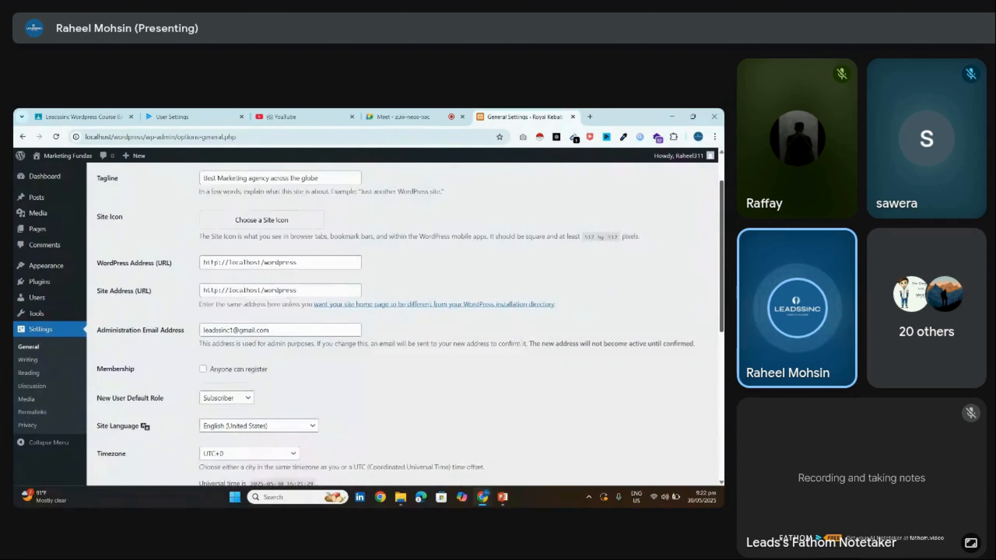
scroll(338, 238, "up", 2)
double_click(336, 236)
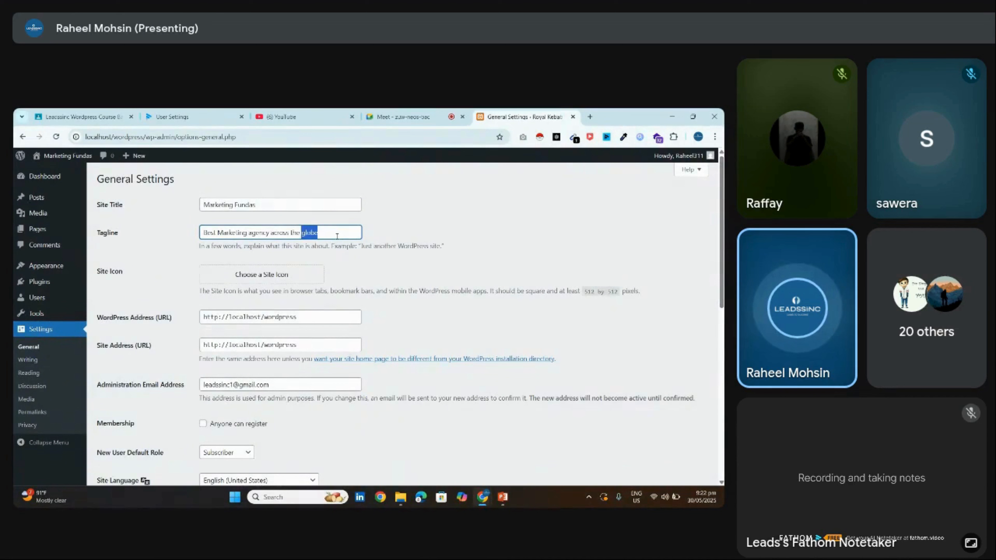
left_click(337, 236)
left_click(236, 241)
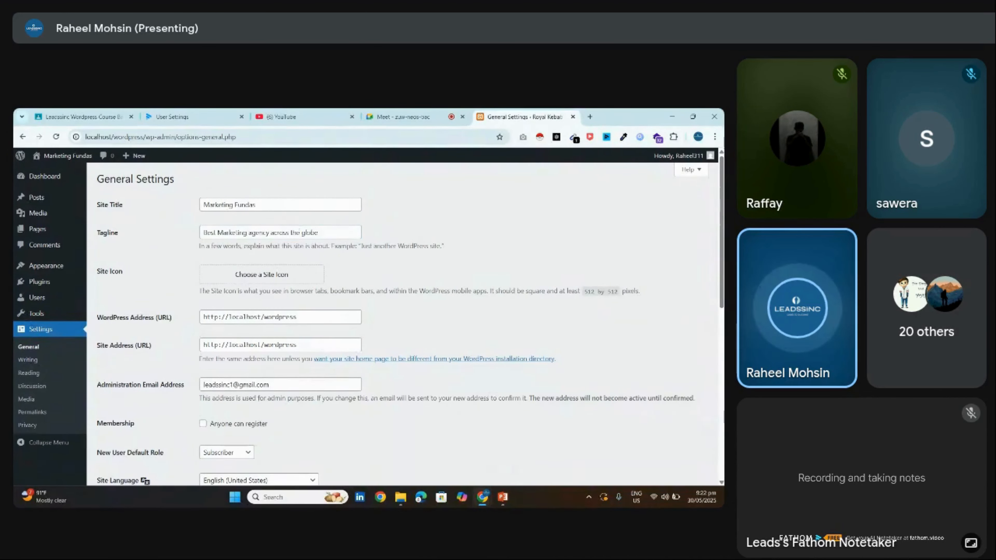
double_click(300, 232)
left_click(300, 232)
left_click(408, 216)
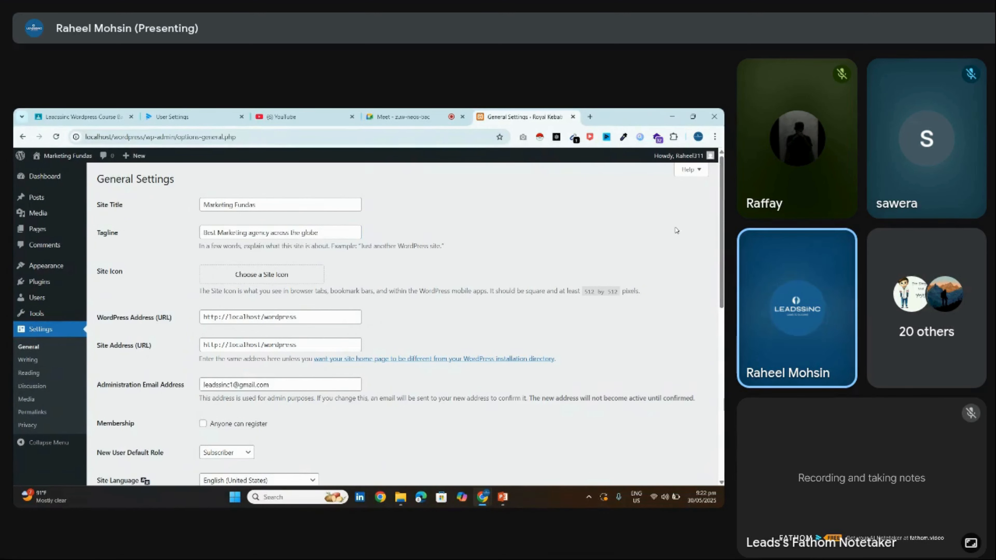
scroll(676, 231, "down", 3)
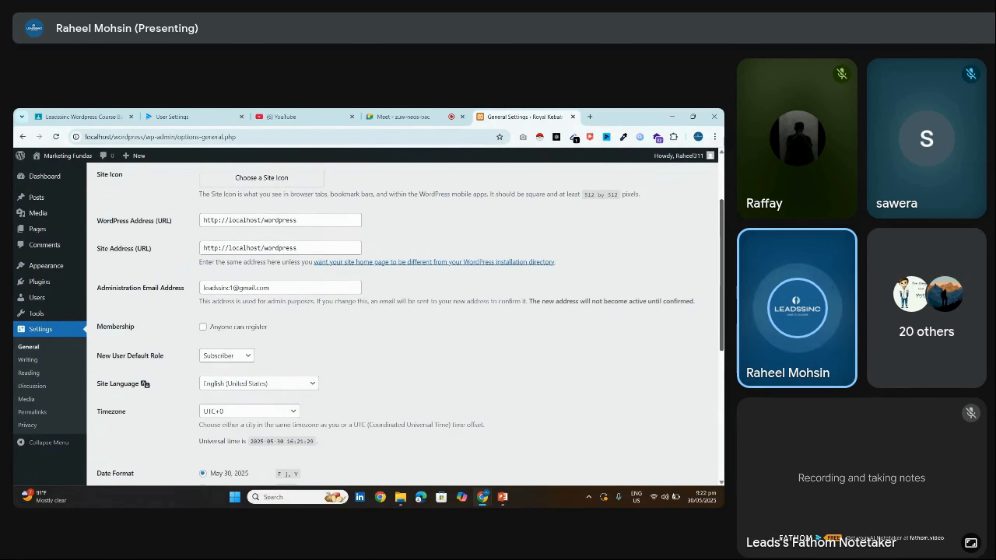
left_click_drag(103, 221, 180, 221)
left_click_drag(110, 248, 172, 249)
left_click(256, 253)
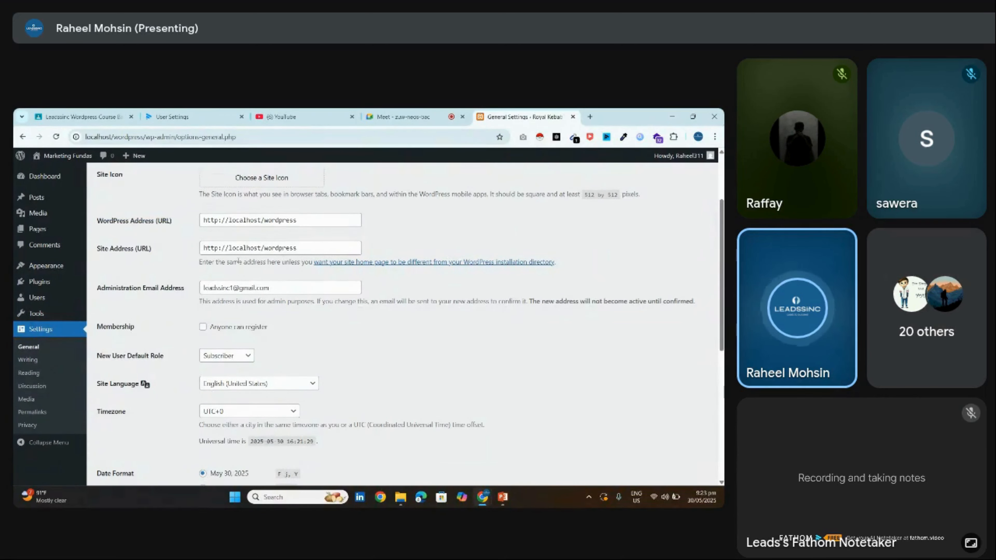
scroll(332, 274, "down", 2)
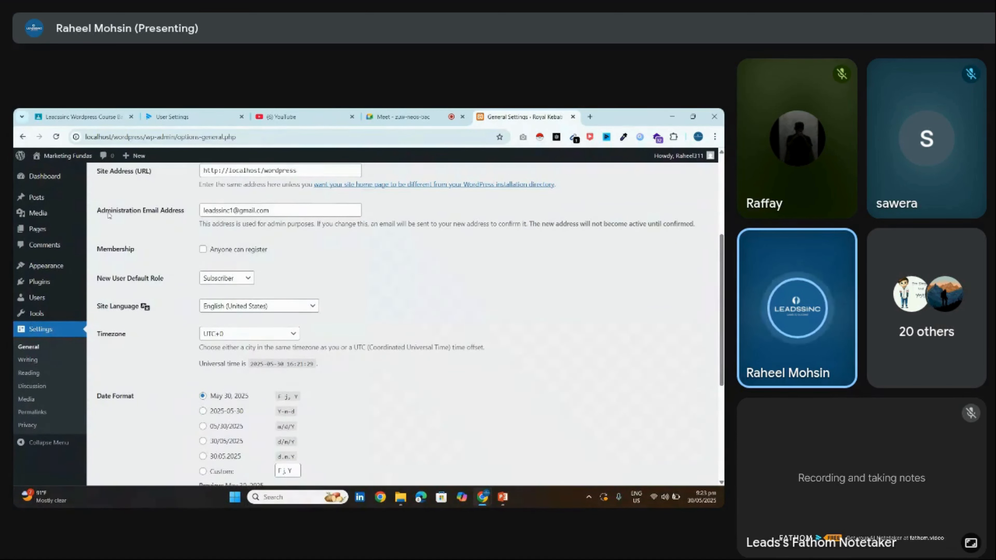
left_click_drag(109, 215, 184, 212)
double_click(247, 210)
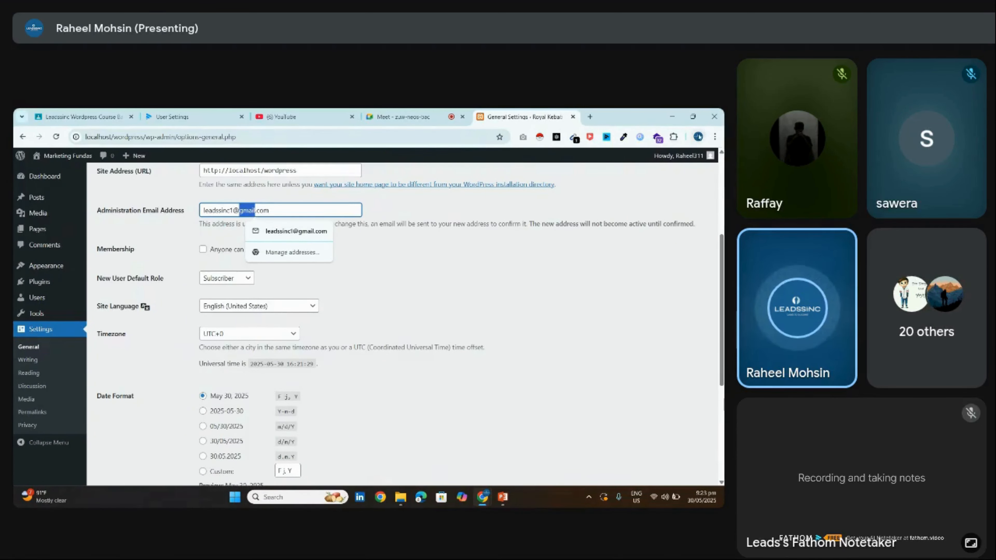
double_click(226, 210)
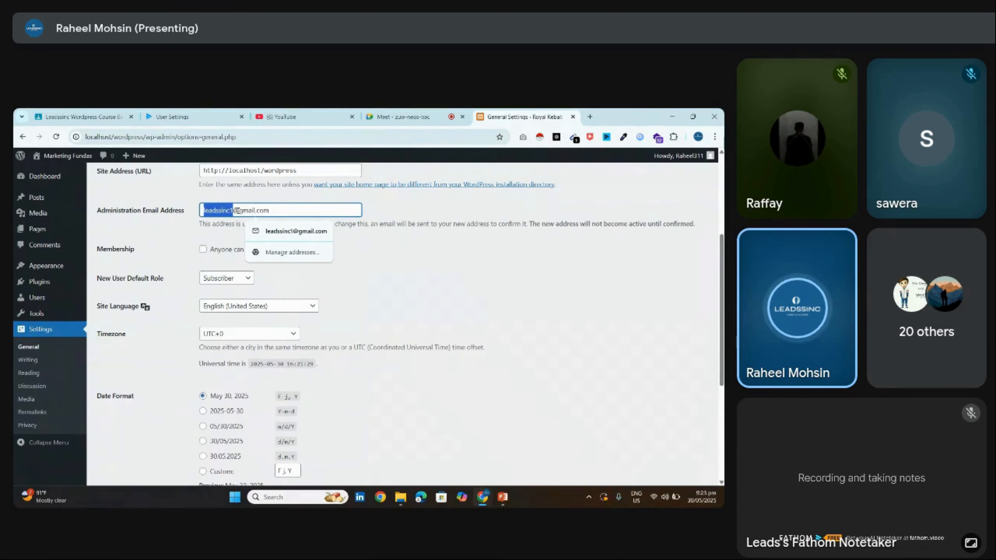
triple_click(237, 210)
left_click(185, 240)
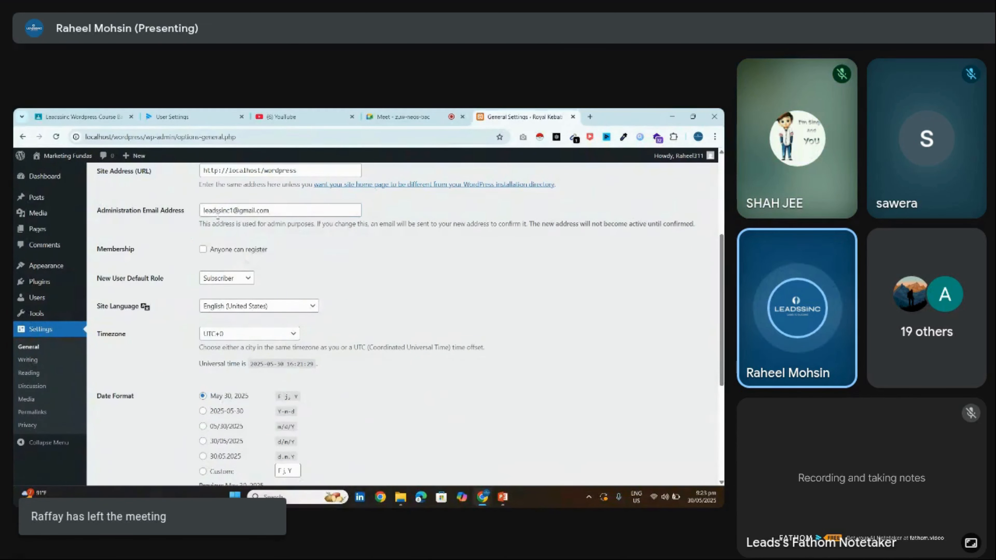
triple_click(218, 212)
left_click(150, 246)
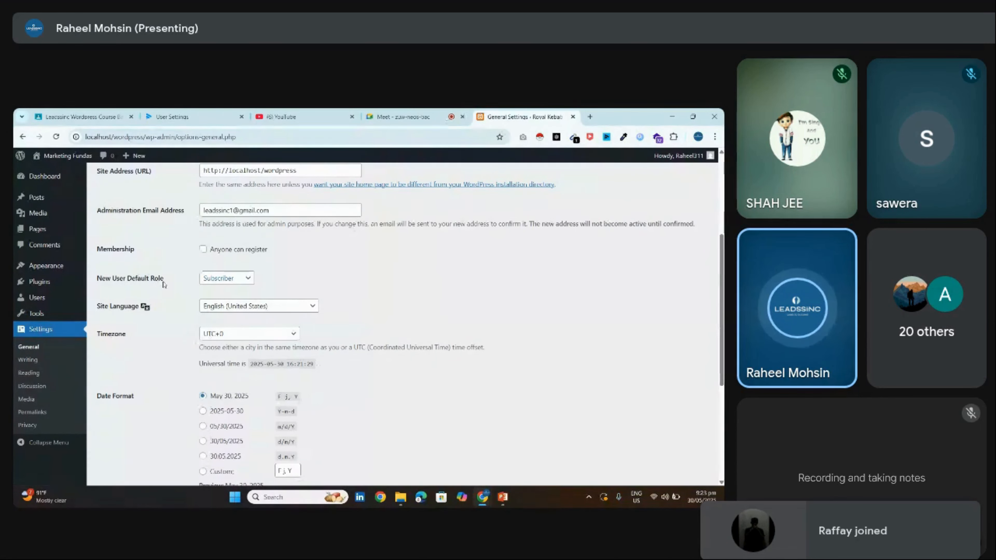
Set New User Default Role to Administrator and point out the setting
left_click(211, 282)
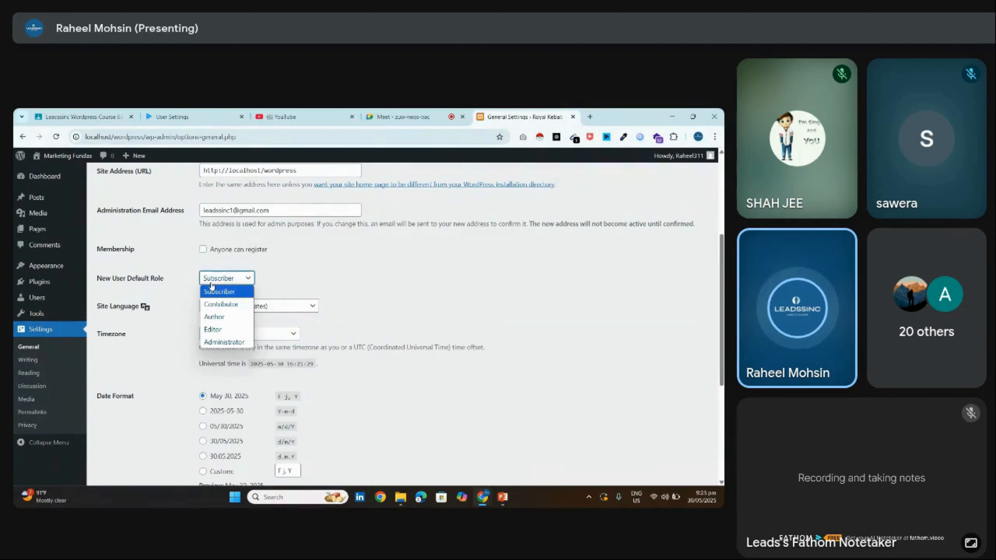
left_click(223, 341)
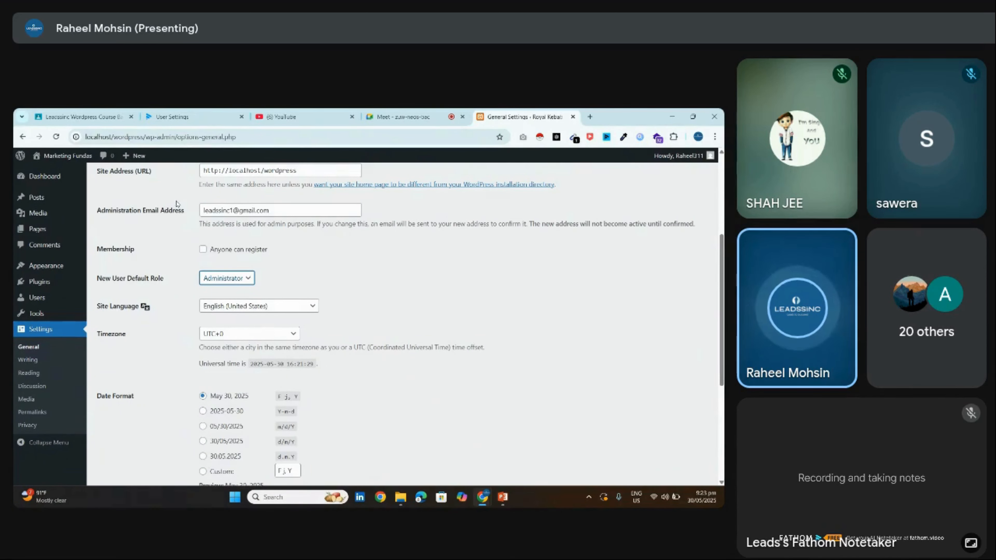
left_click_drag(172, 280, 96, 279)
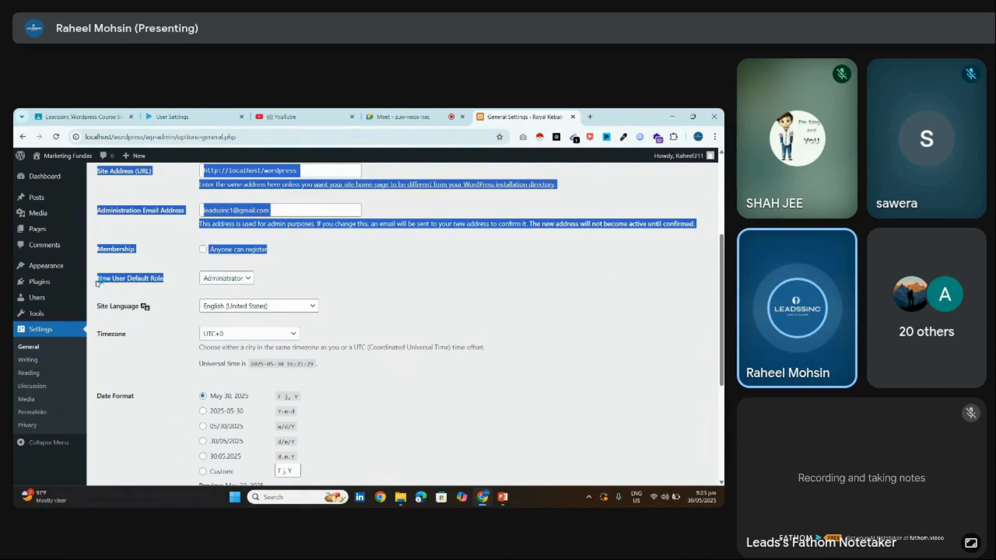
left_click(177, 284)
Change the New User Default Role back to Subscriber
mouse_move(49, 306)
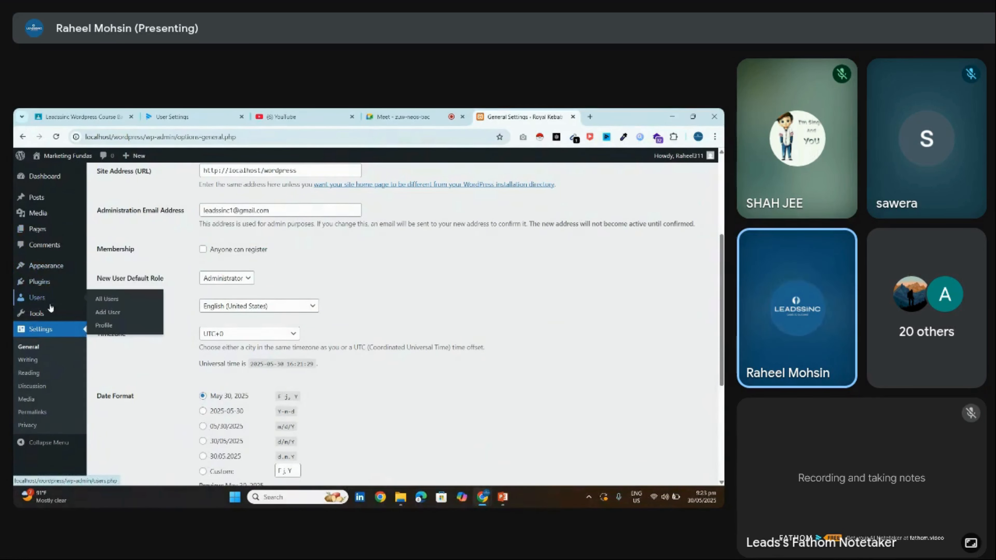
mouse_move(47, 284)
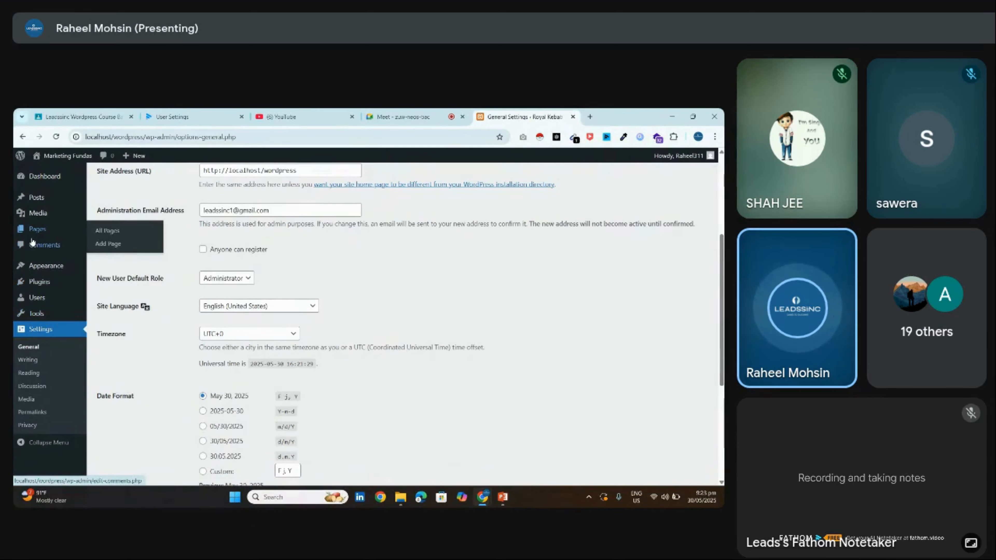
mouse_move(52, 266)
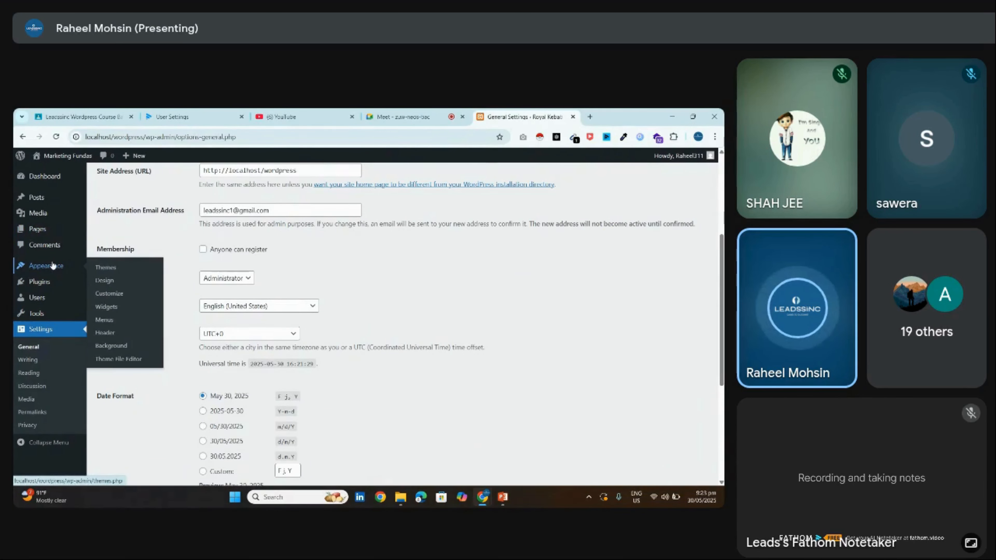
left_click_drag(97, 278, 182, 277)
left_click(182, 277)
left_click(205, 281)
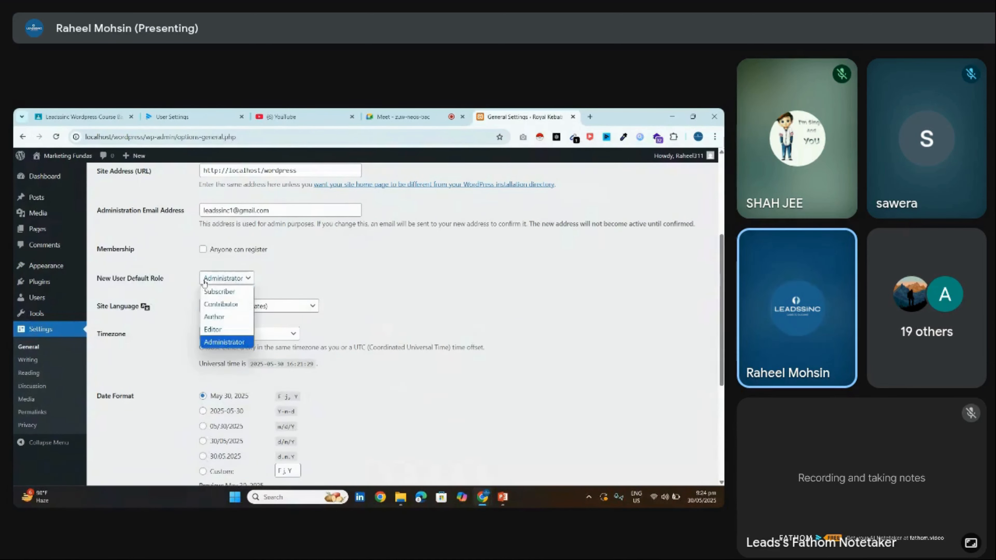
left_click_drag(135, 278, 141, 278)
left_click(215, 279)
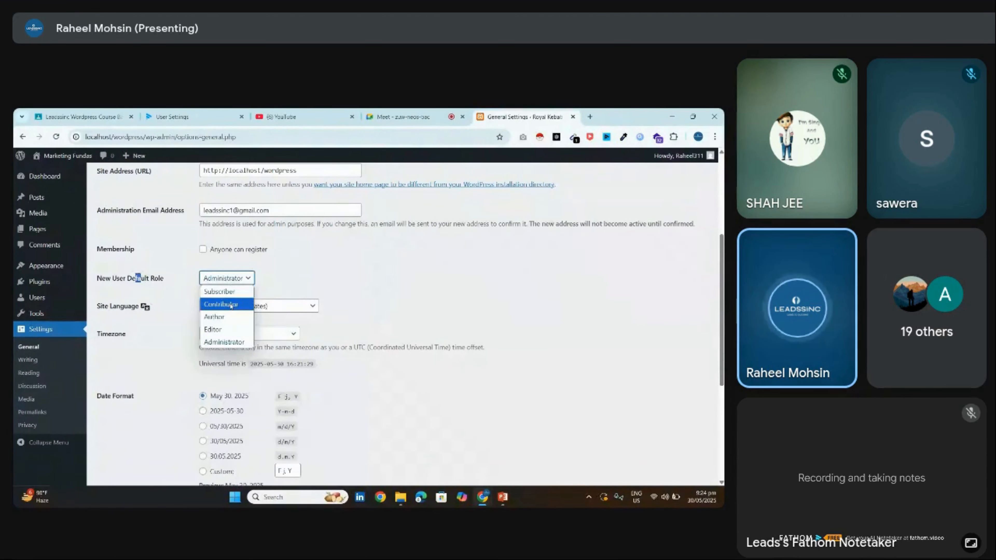
left_click(232, 292)
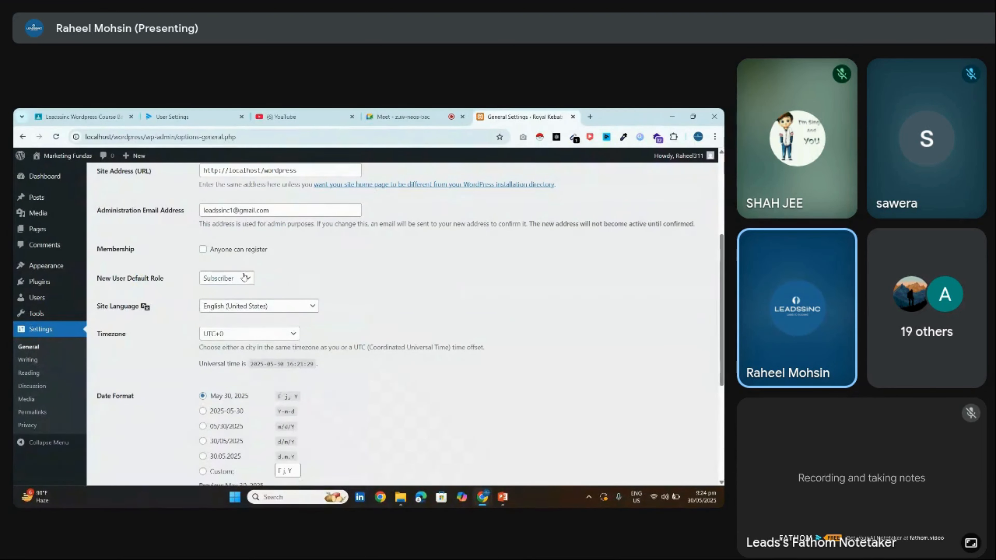
left_click(243, 278)
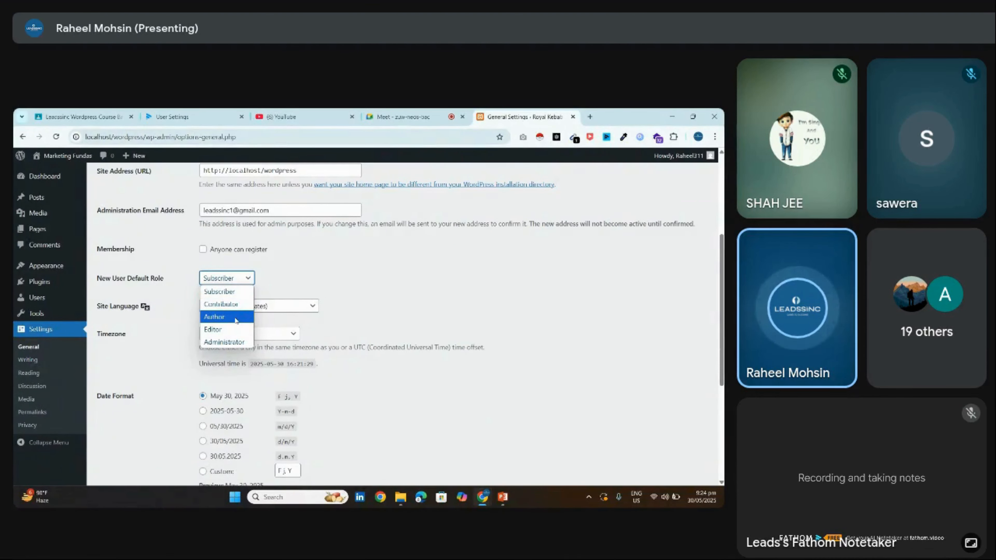
left_click(236, 292)
Check that Site Language stays English (United States)
scroll(236, 296, "down", 1)
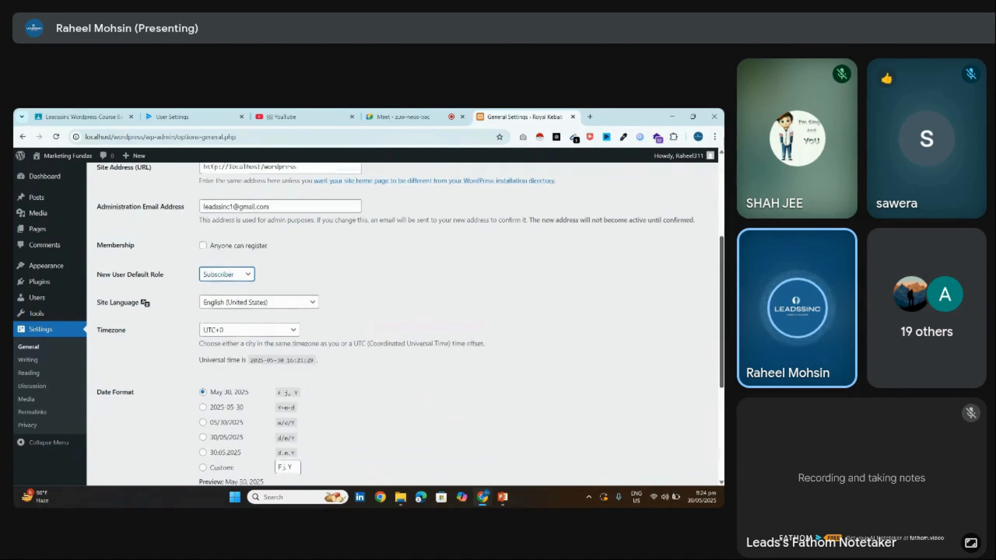
scroll(237, 296, "down", 1)
left_click(226, 253)
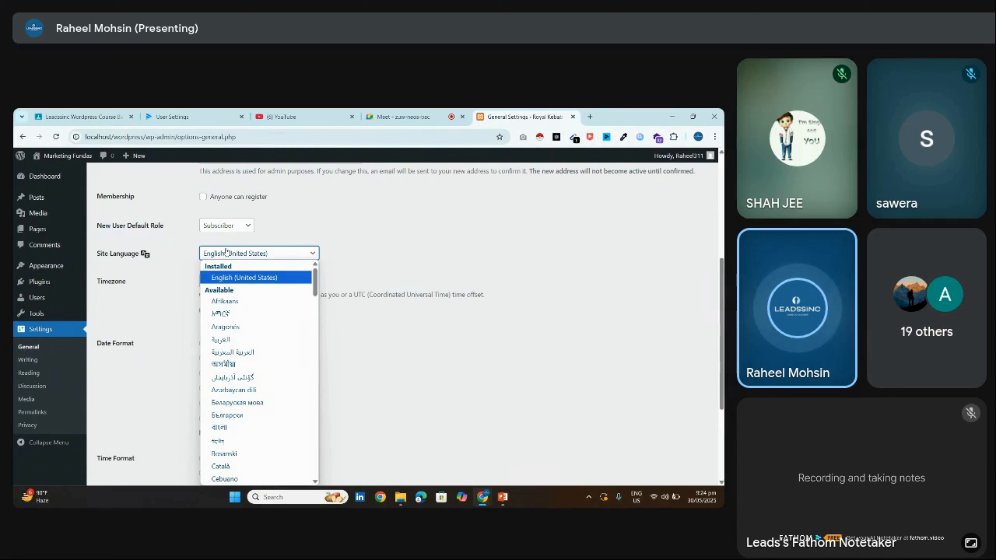
left_click(226, 252)
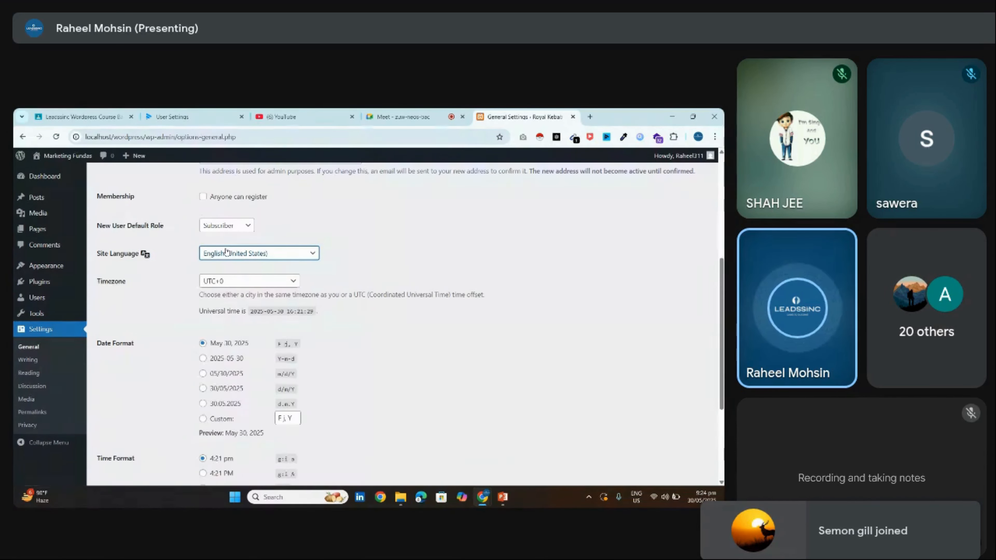
Browse the timezone list and set the site timezone to Karachi
left_click(240, 281)
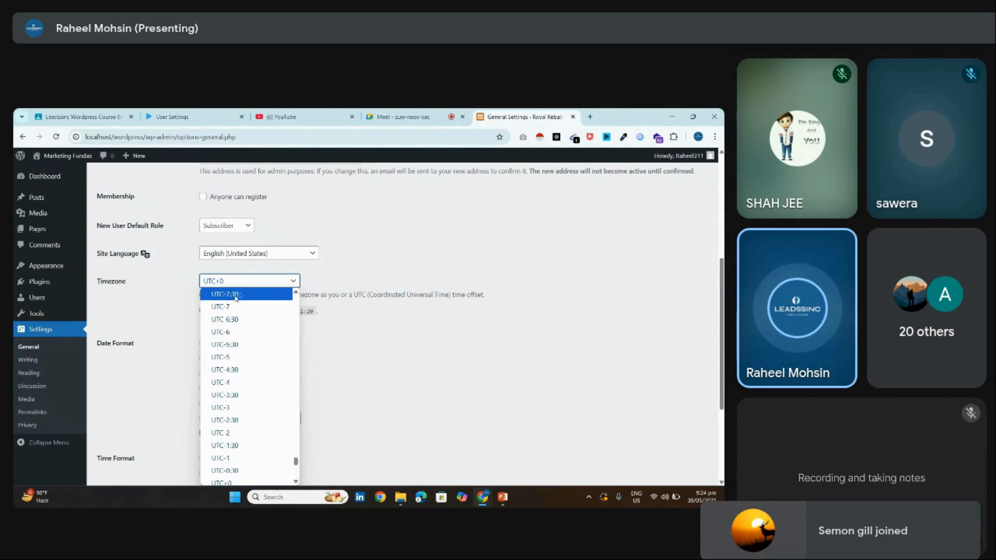
key("Home")
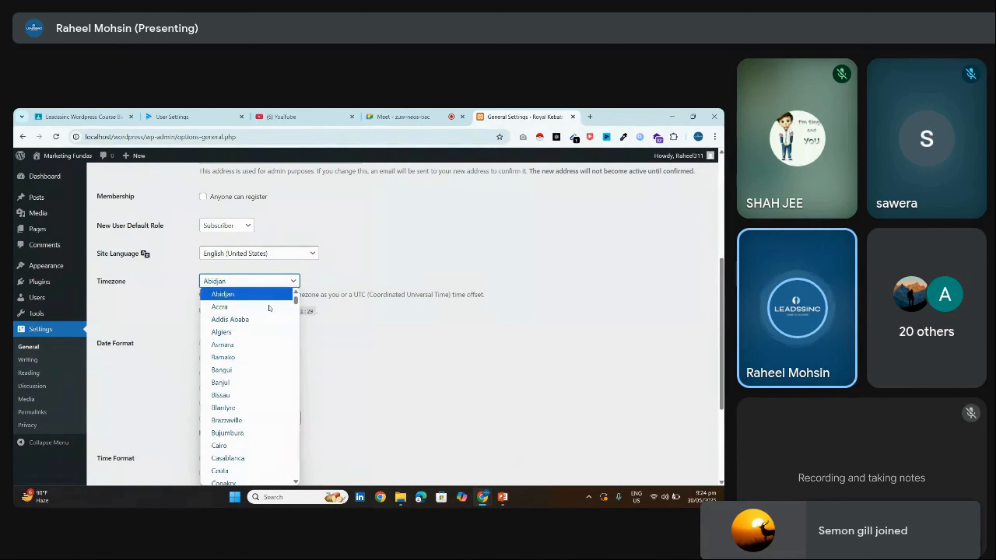
key("Down")
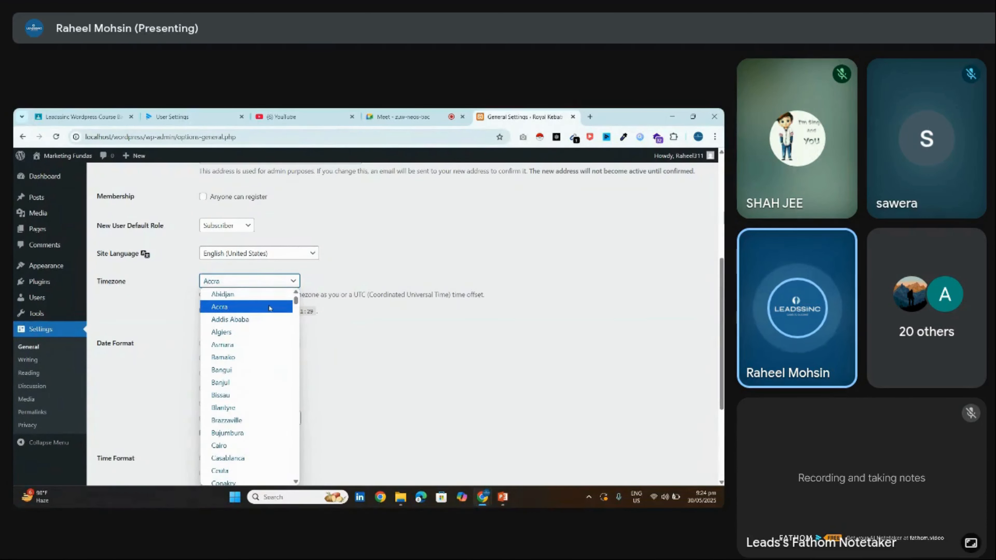
key("Down")
key("Down")
key("Down")
key("Down")
key("Down")
key("Down")
key("Down")
key("Down")
key("Down")
key("Down")
key("Down")
key("Down")
key("Down")
key("Down")
key("Down")
key("Down")
key("Down")
key("Down")
key("Down")
key("Down")
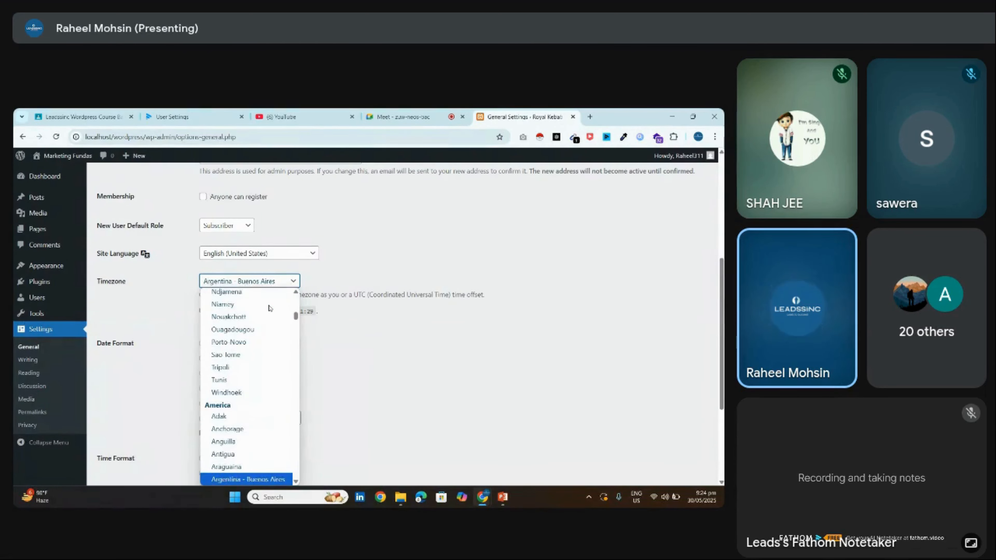
key("Up")
key("Up")
key("Up")
key("Up")
key("Up")
key("Up")
key("Up")
key("Up")
key("Up")
key("Up")
key("Up")
key("Up")
key("Up")
key("Up")
key("Down")
key("Down")
key("Down")
key("Down")
key("Down")
key("Down")
key("Down")
key("Down")
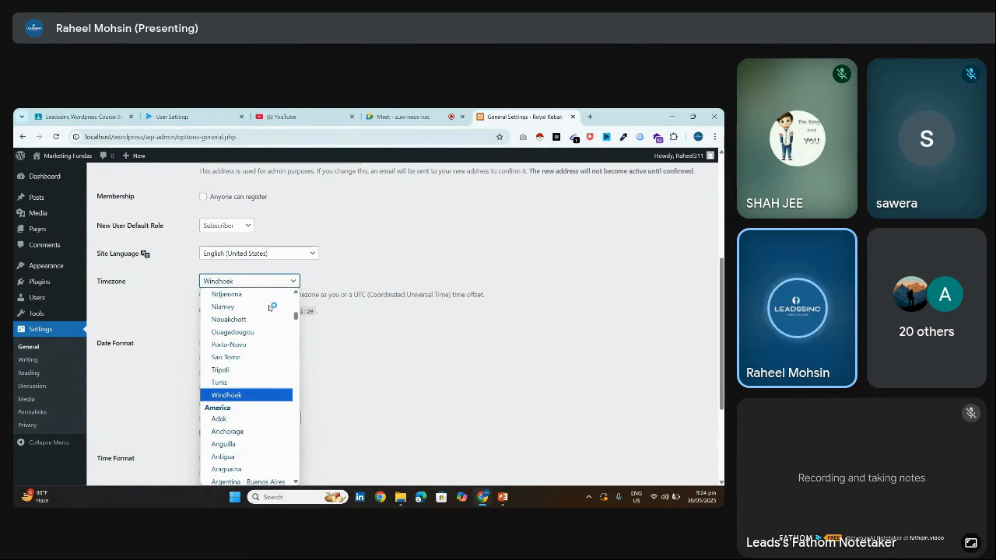
key("Up")
key("Up")
key("Up")
key("Up")
key("Up")
key("Up")
key("Up")
key("Up")
key("Up")
key("Up")
key("Up")
key("Up")
key("Up")
key("Up")
key("Up")
key("Up")
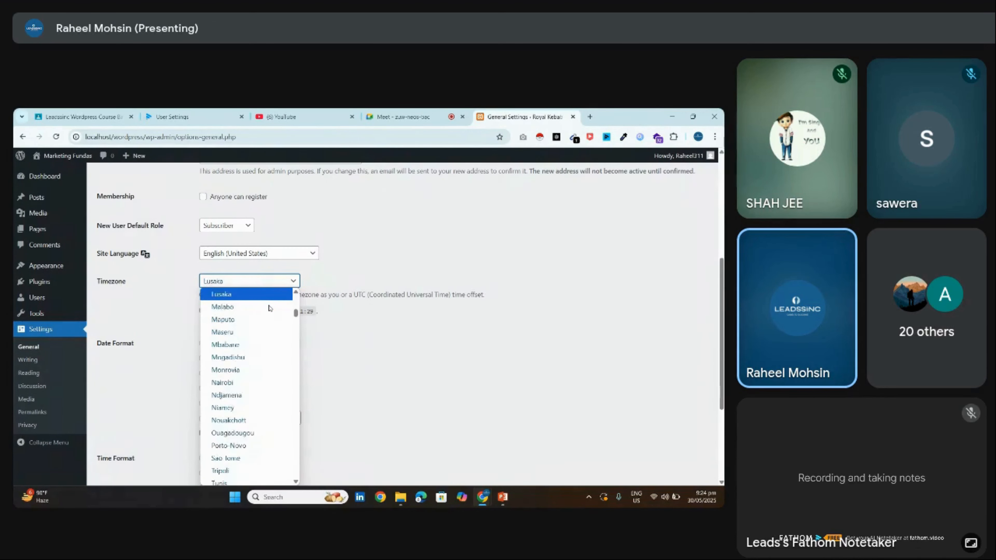
key("Up")
key("Up")
key("Up")
key("Up")
key("Up")
key("Up")
key("Up")
key("Up")
key("Up")
key("Up")
key("Up")
key("Up")
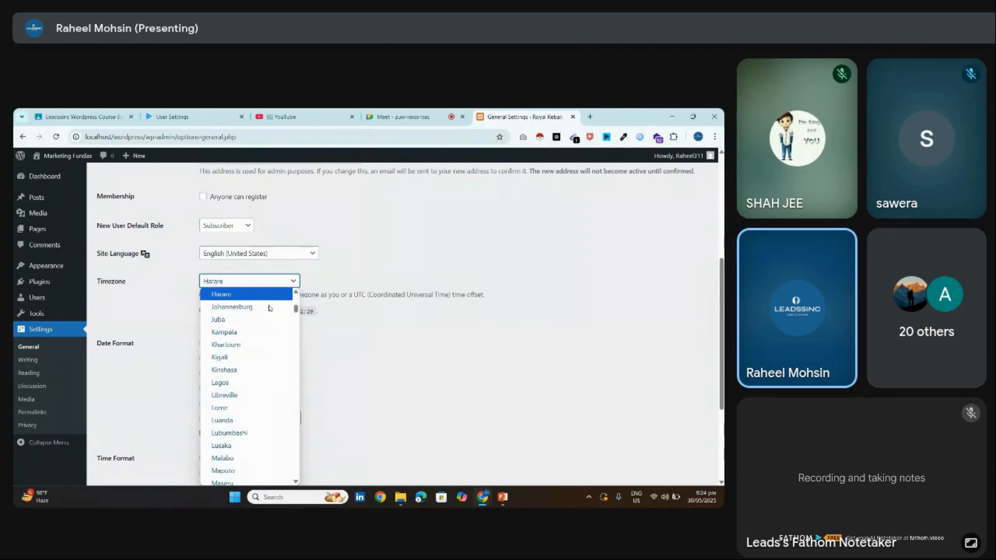
key("Up")
key("Up")
key("Down")
key("Down")
key("Down")
key("Down")
key("Down")
key("Down")
key("Down")
key("Down")
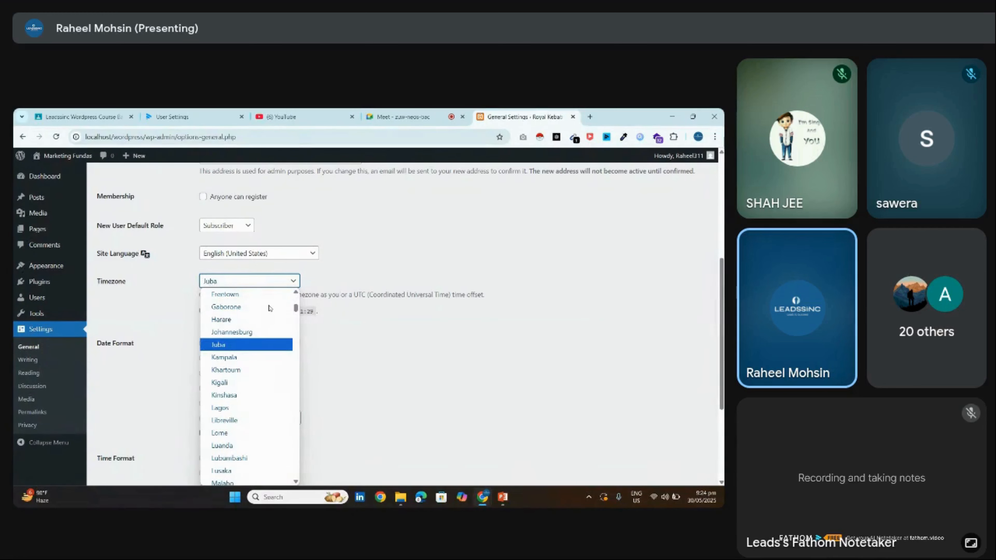
key("Down")
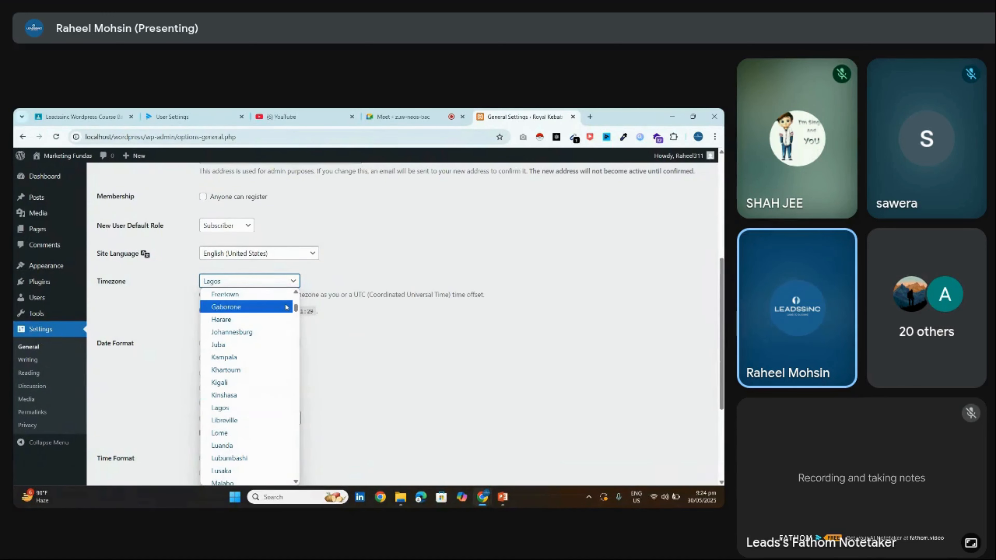
left_click_drag(296, 307, 303, 393)
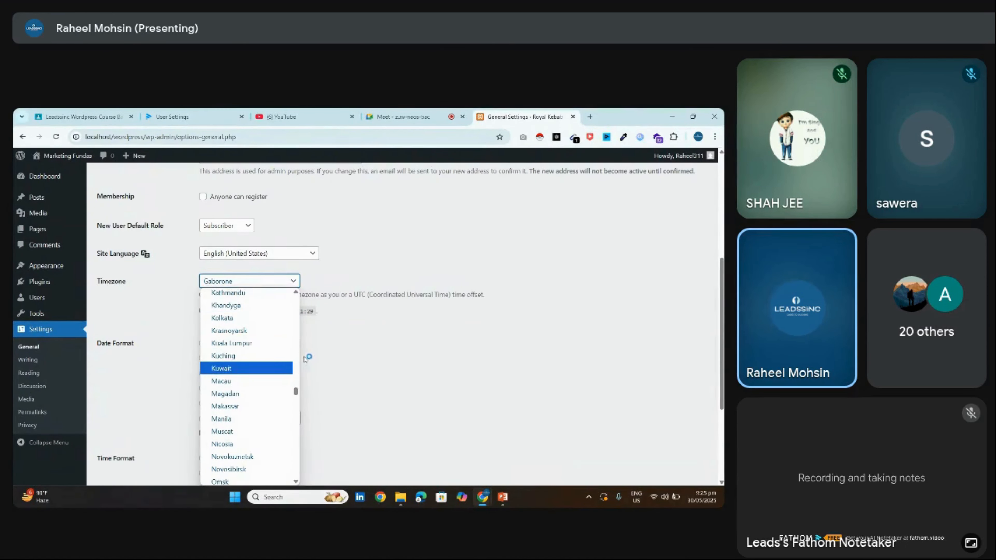
scroll(296, 360, "up", 4)
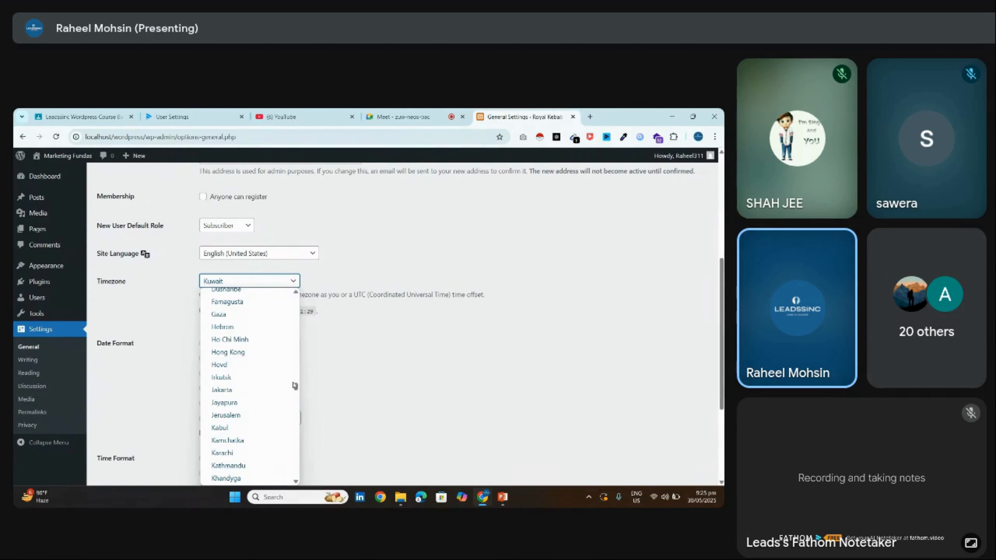
left_click(236, 453)
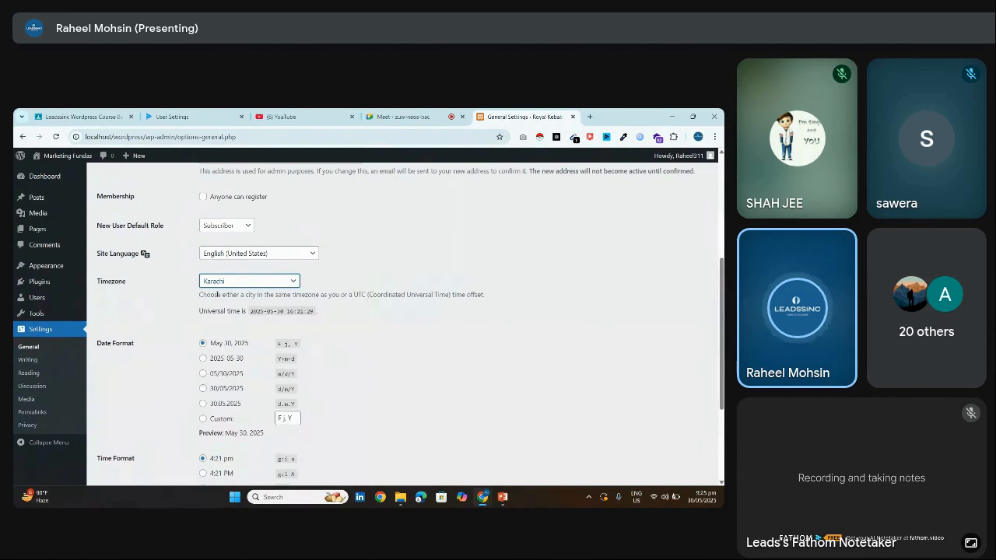
Confirm Karachi is kept as the timezone and save the general settings
scroll(408, 324, "down", 3)
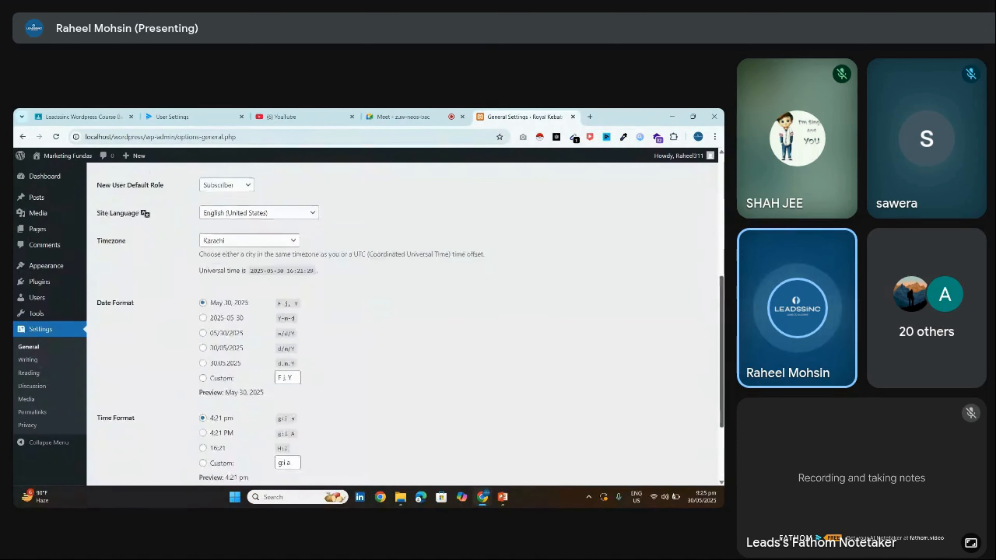
scroll(408, 323, "up", 1)
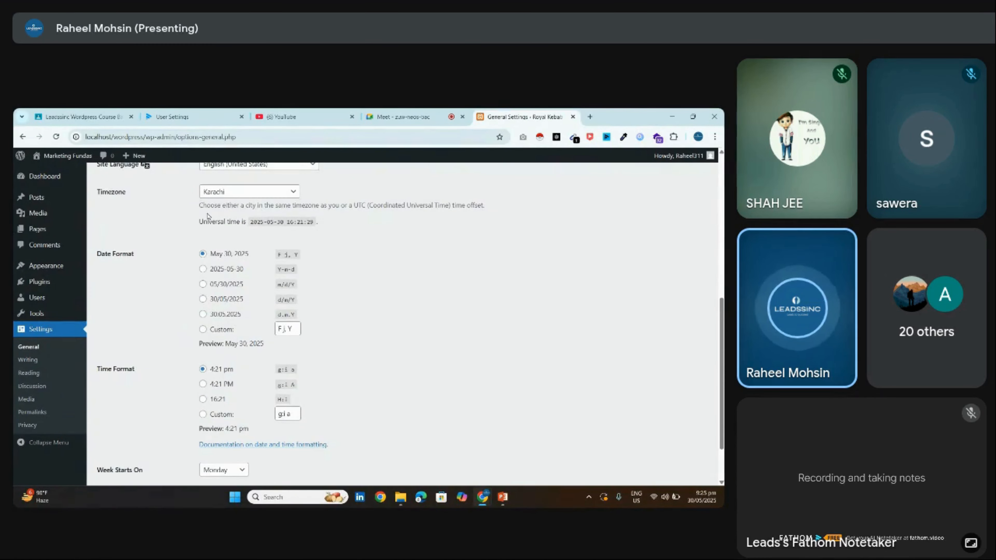
left_click_drag(192, 207, 520, 219)
left_click(522, 219)
scroll(674, 349, "up", 2)
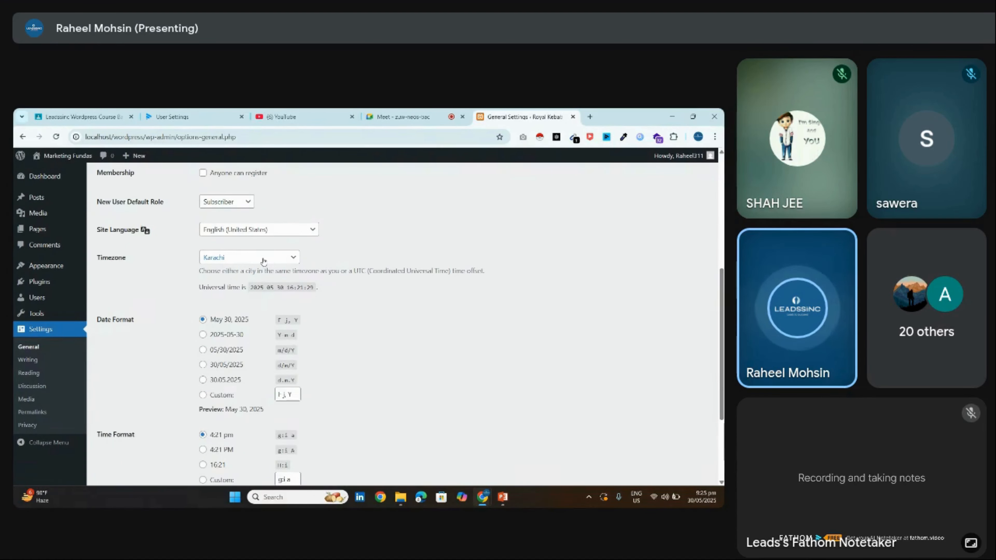
left_click(236, 259)
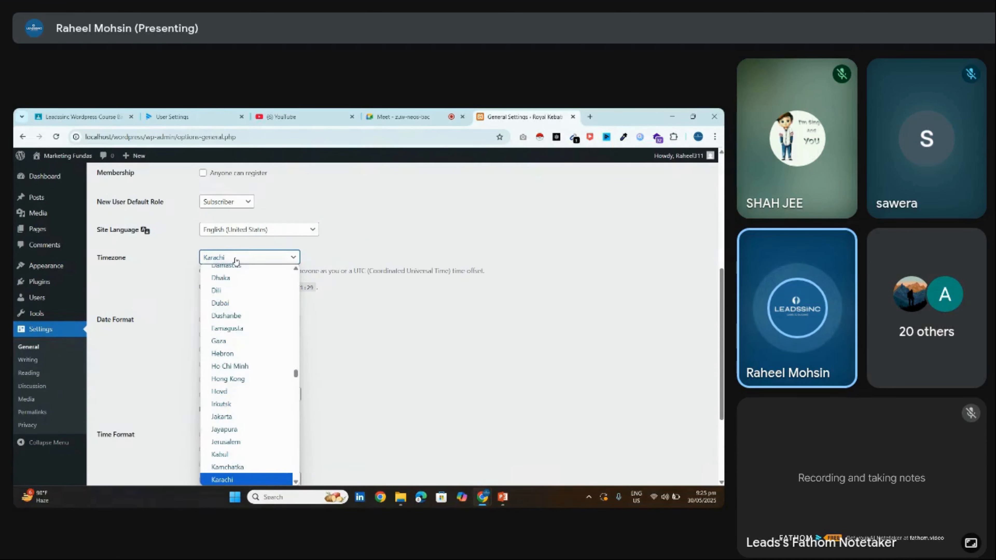
left_click(235, 259)
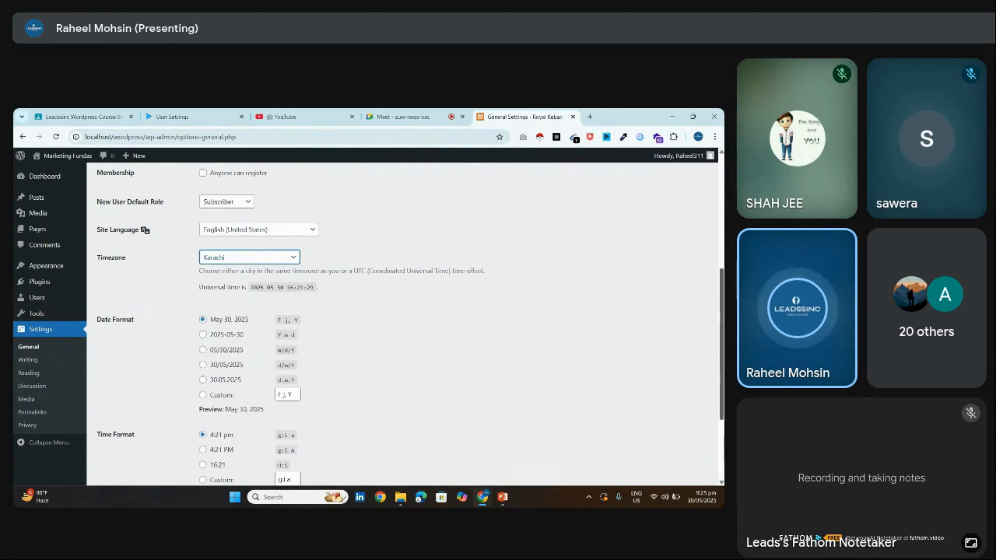
scroll(236, 260, "down", 3)
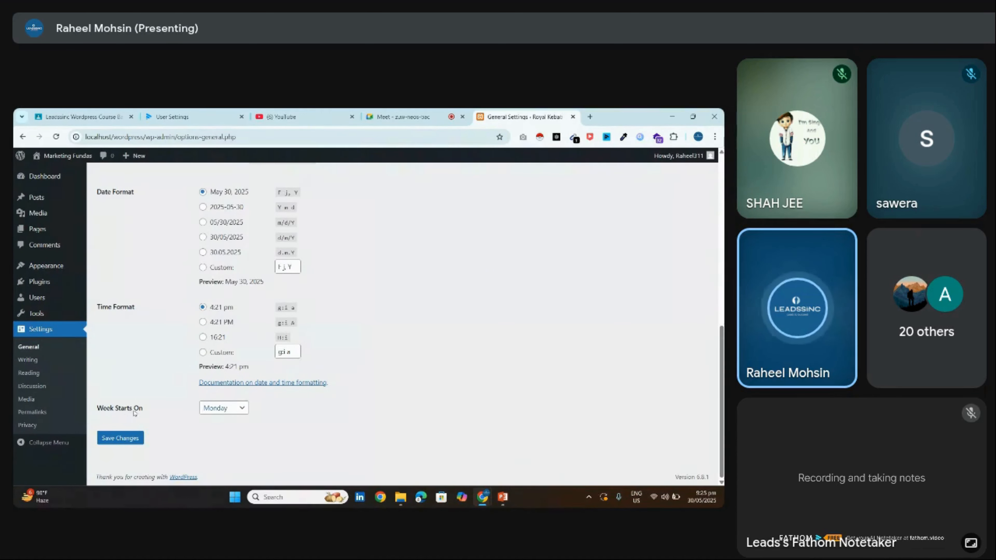
left_click(139, 435)
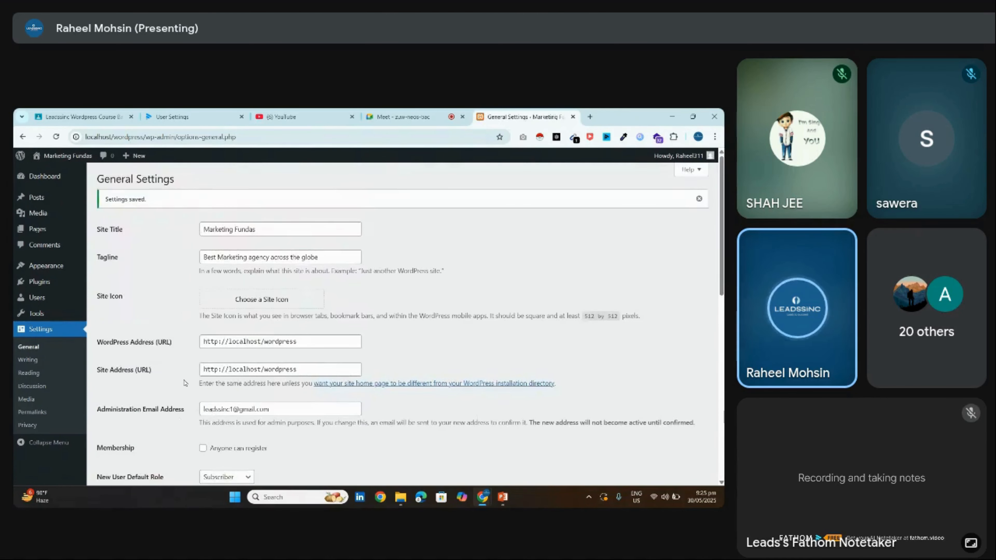
left_click(44, 361)
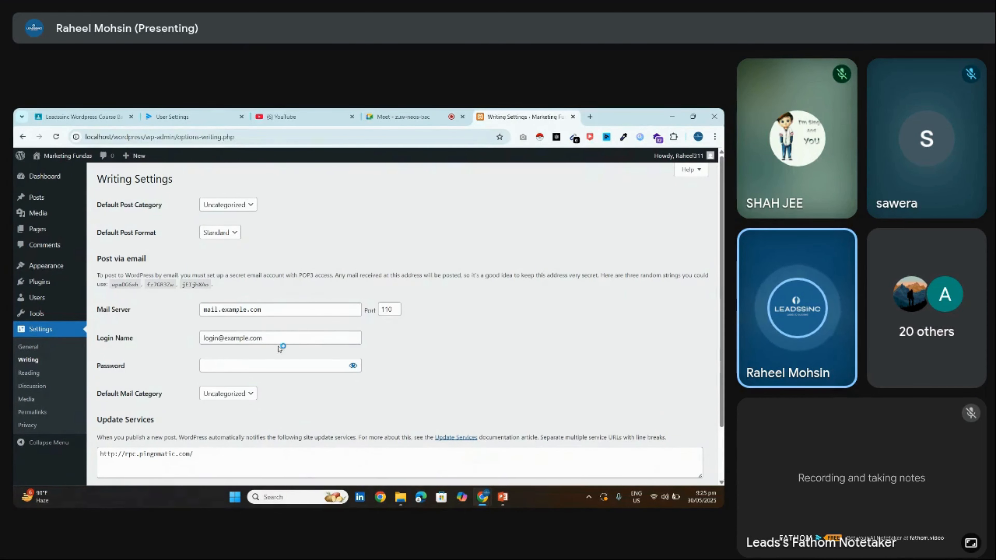
Scroll through the Writing settings, then move to Settings > Reading
scroll(676, 320, "down", 1)
scroll(392, 325, "up", 1)
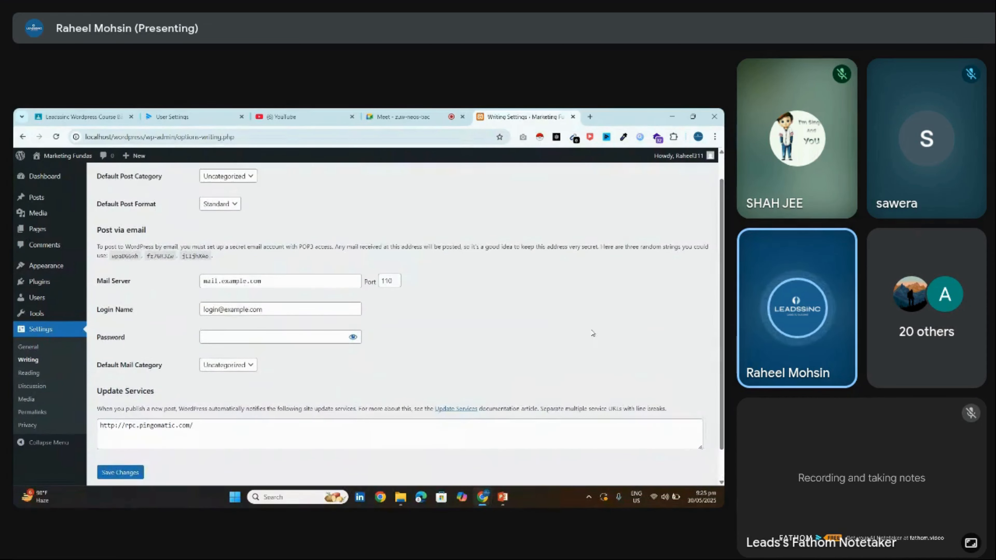
left_click(72, 375)
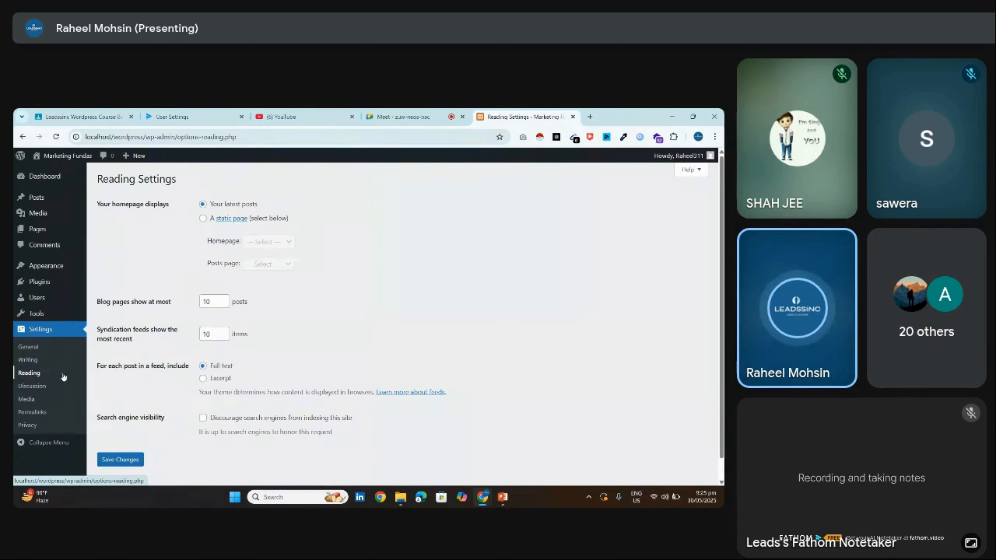
Toggle the homepage display to a static page and back to Your latest posts
left_click_drag(105, 200, 183, 232)
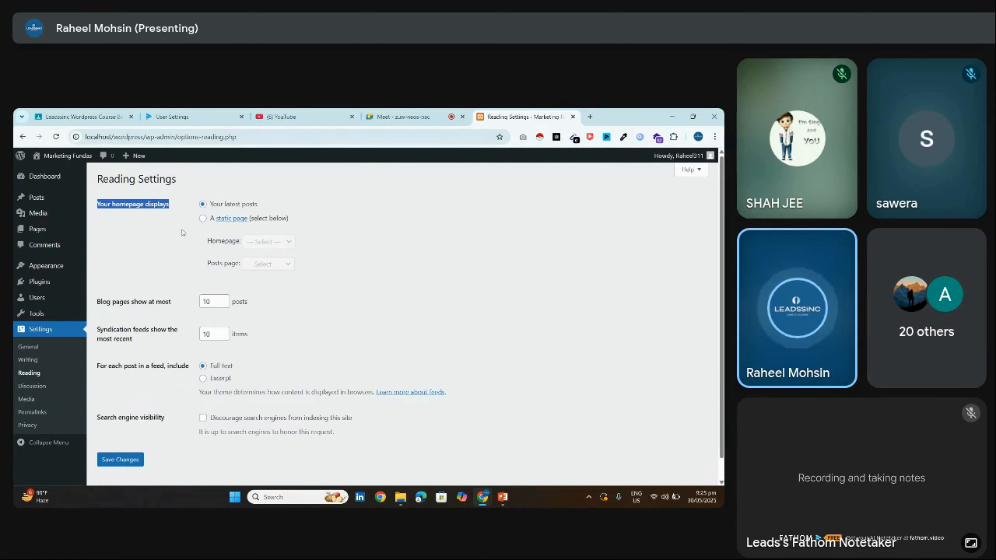
left_click(170, 227)
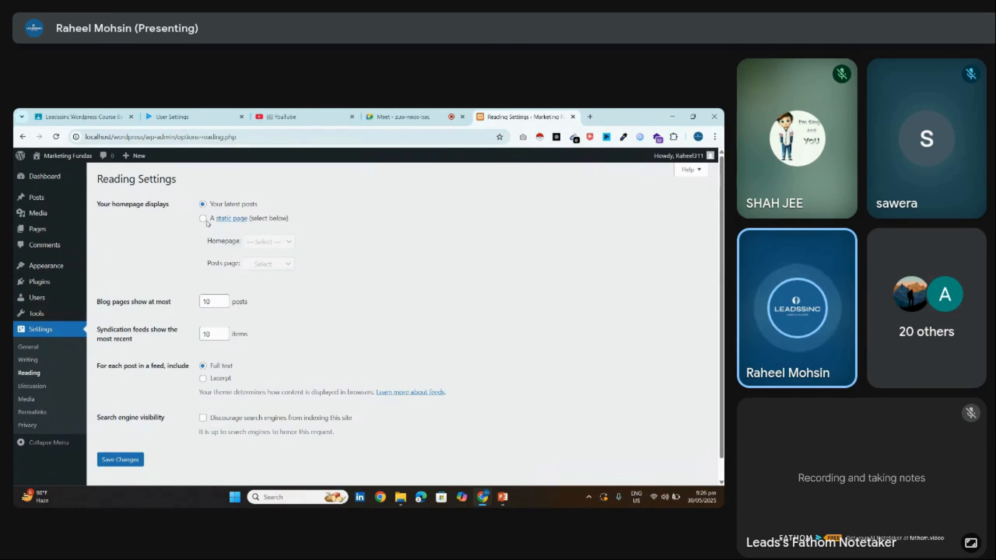
left_click(203, 218)
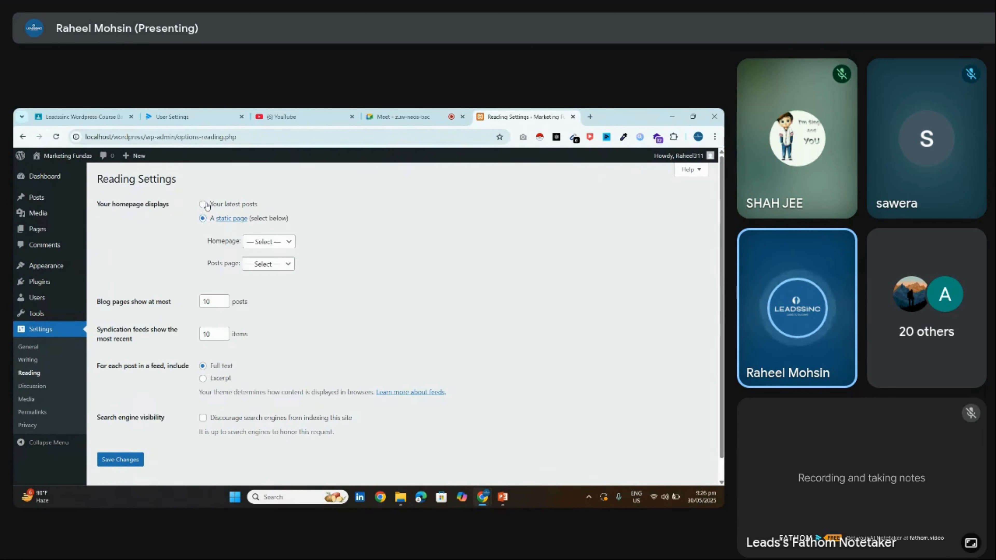
left_click(203, 204)
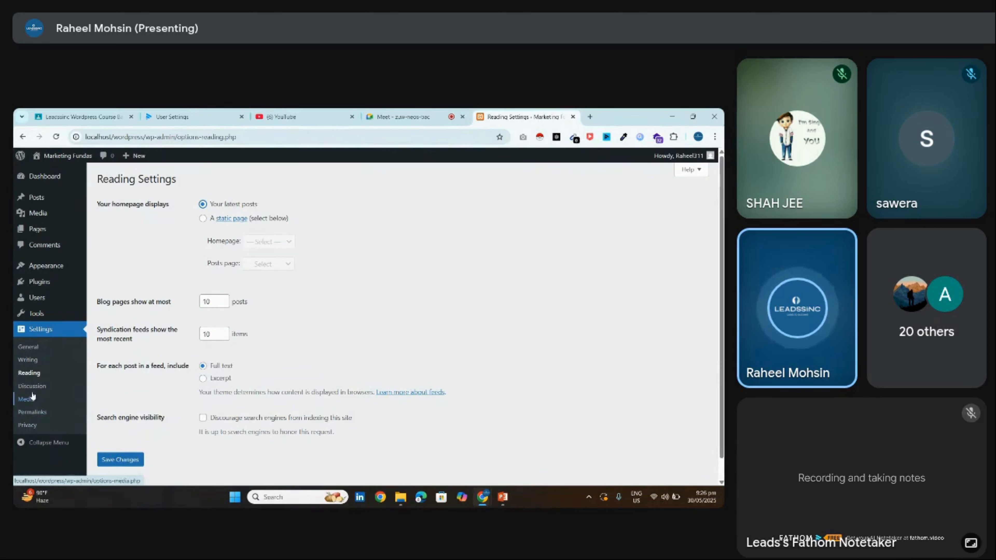
Step through the Discussion and Media settings to the Permalinks page
left_click(39, 392)
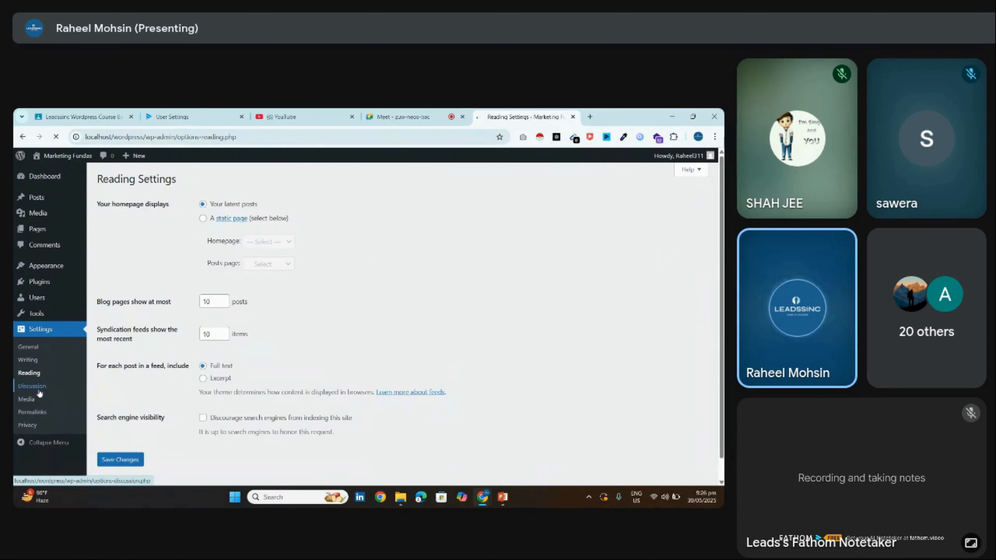
left_click(46, 402)
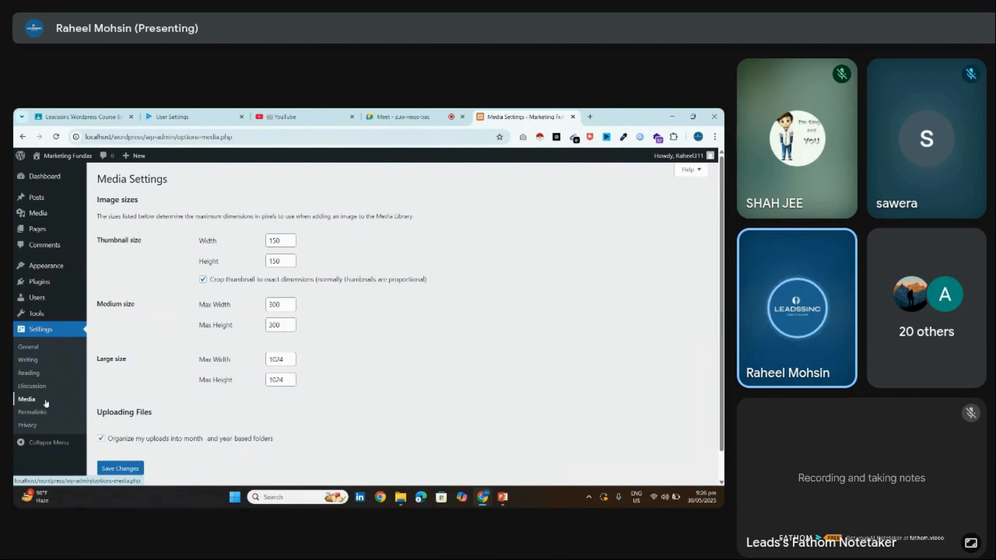
left_click(36, 415)
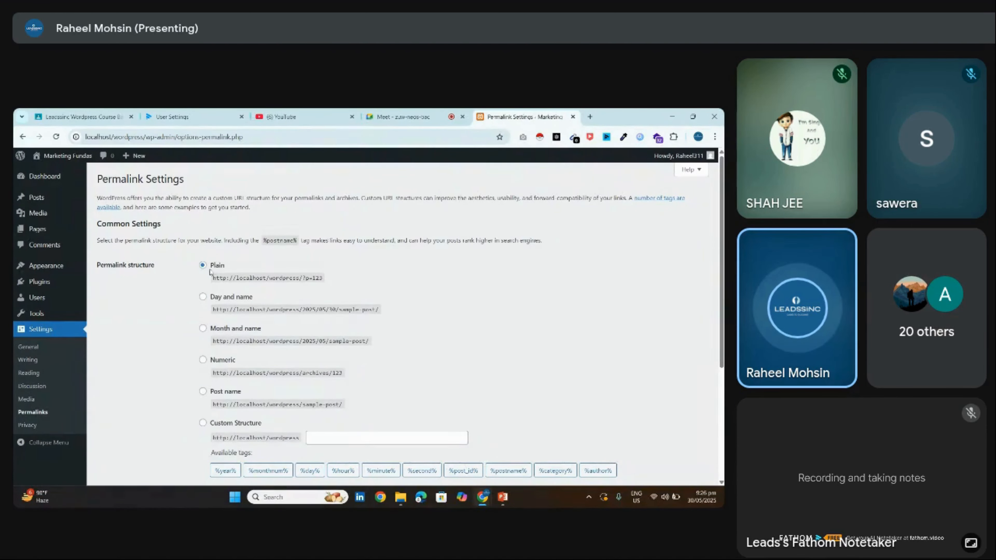
Switch permalinks from Plain to Post name and save
left_click_drag(210, 271, 239, 266)
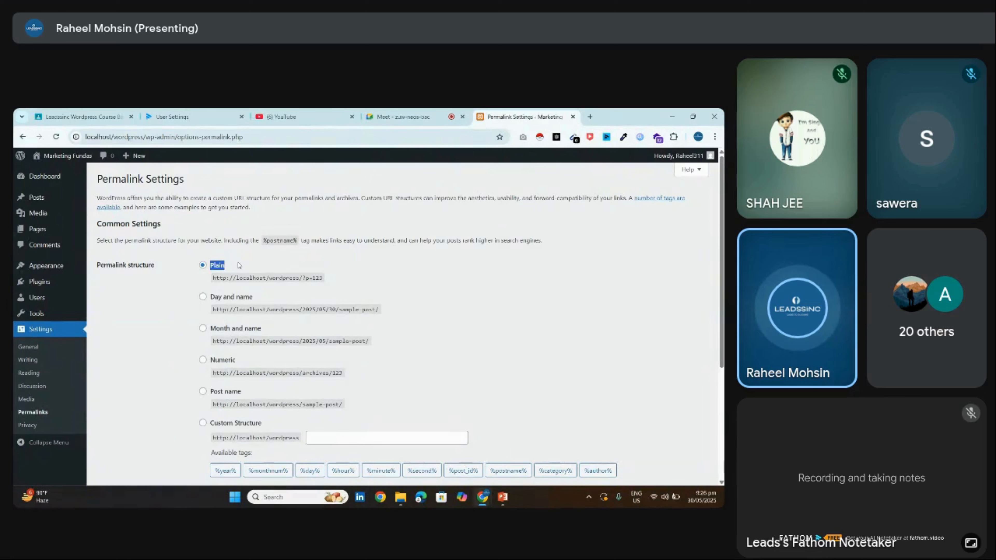
left_click(203, 391)
scroll(345, 400, "down", 4)
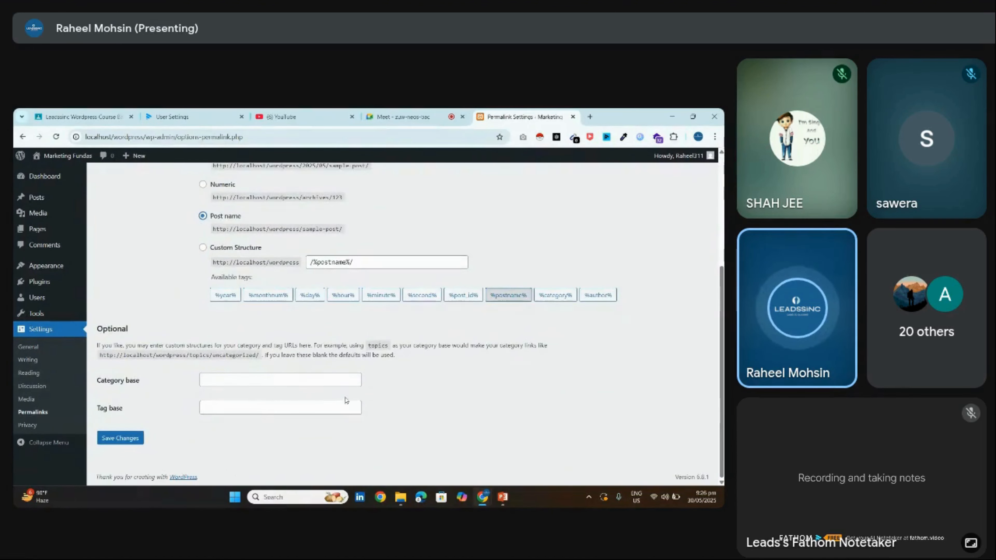
left_click(120, 438)
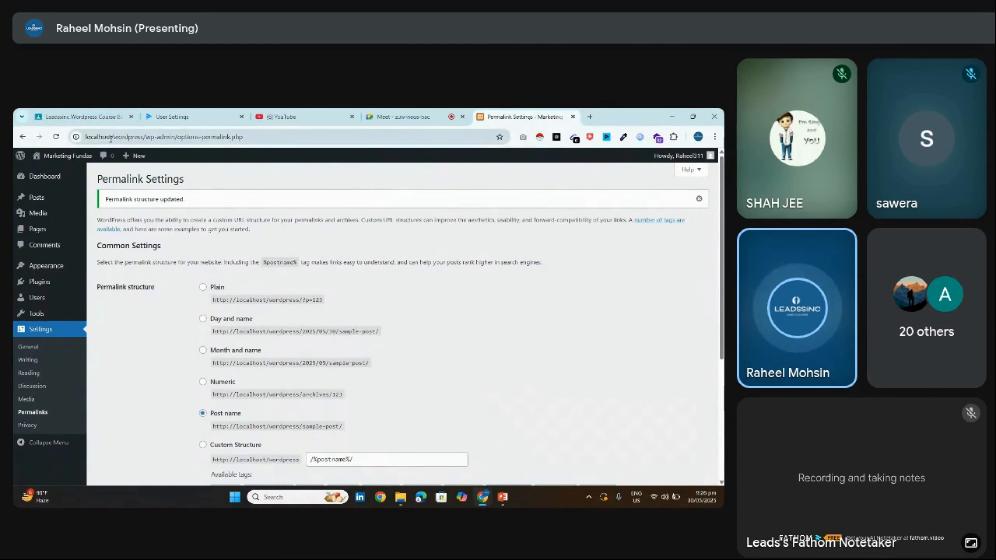
Select the Numeric structure /archives/%post_id% without saving, pointing out the %post_id% tag
left_click_drag(177, 137, 67, 145)
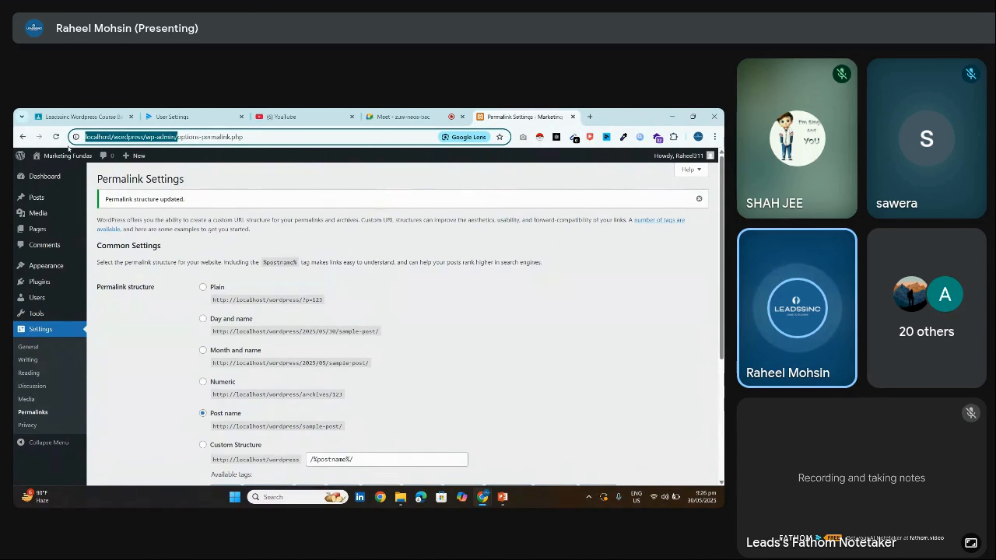
mouse_move(182, 137)
left_mouse_down()
mouse_move(84, 140)
mouse_move(194, 139)
left_mouse_up()
left_click(265, 271)
scroll(265, 271, "down", 3)
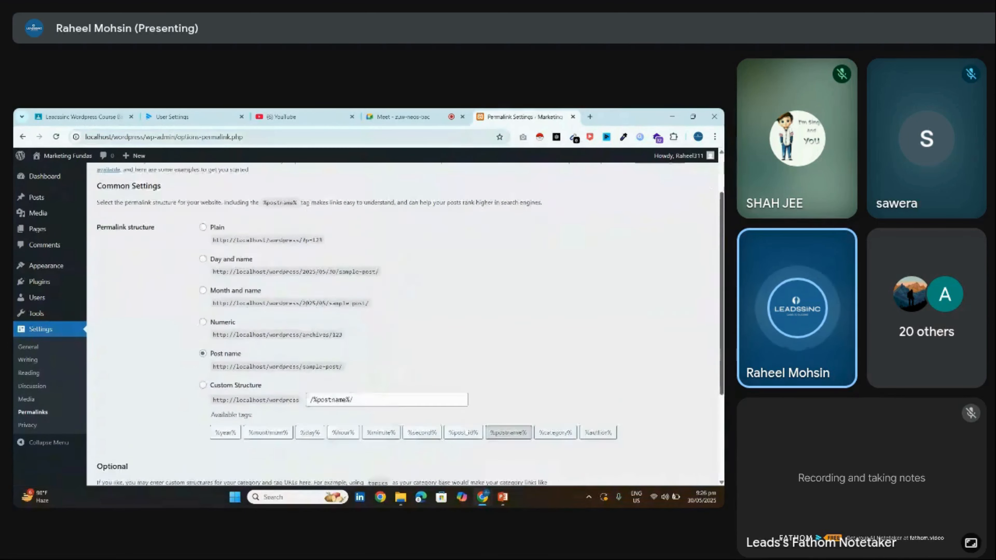
left_click(234, 291)
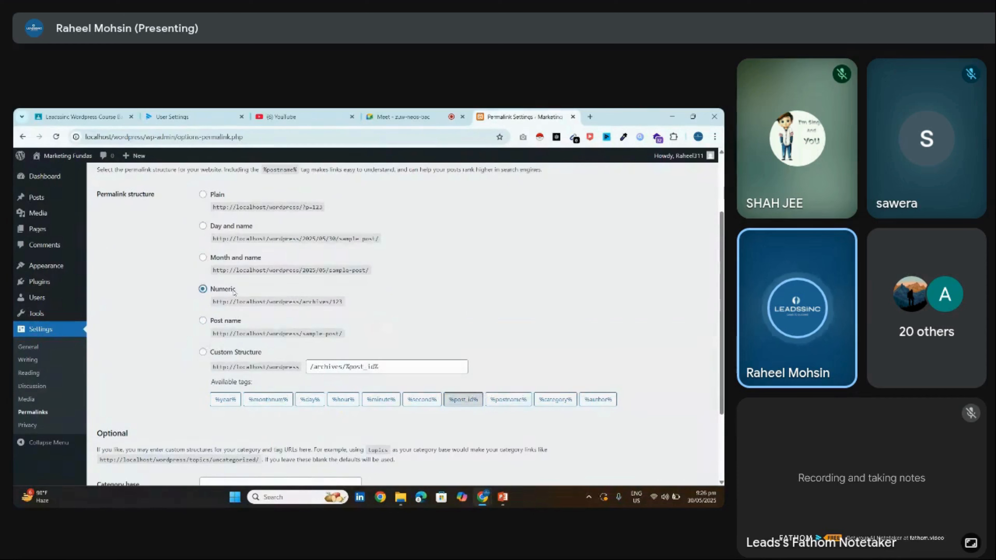
left_click_drag(378, 366, 347, 368)
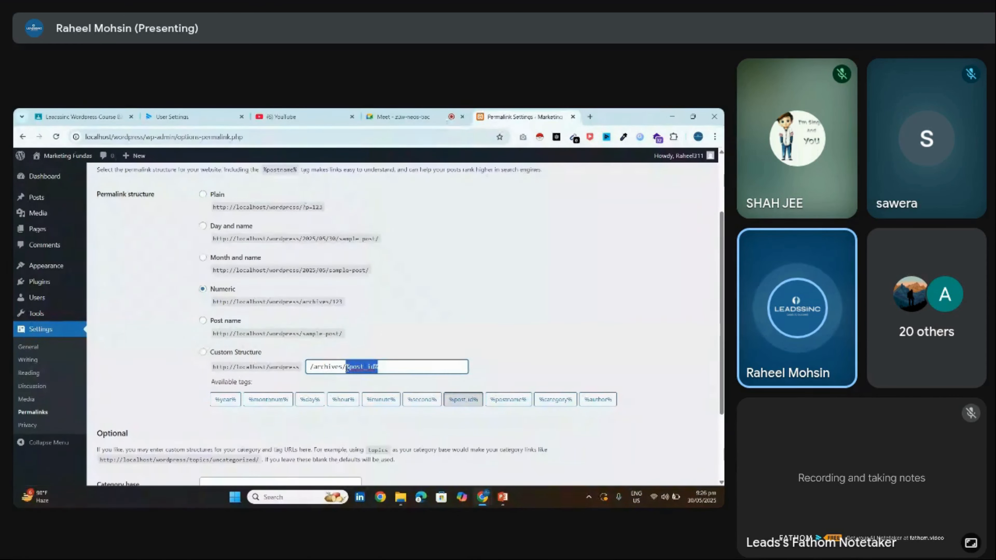
left_click(338, 301)
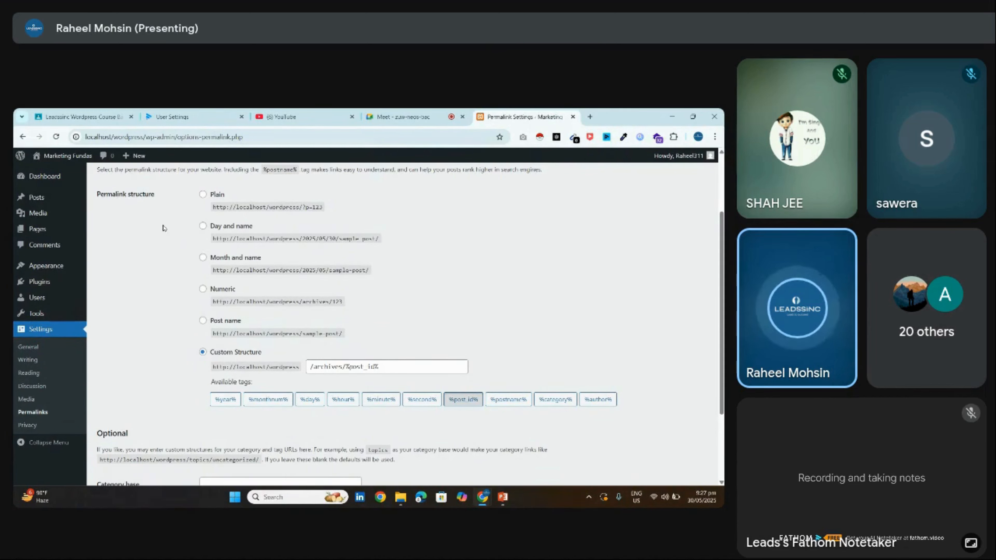
left_click(74, 162)
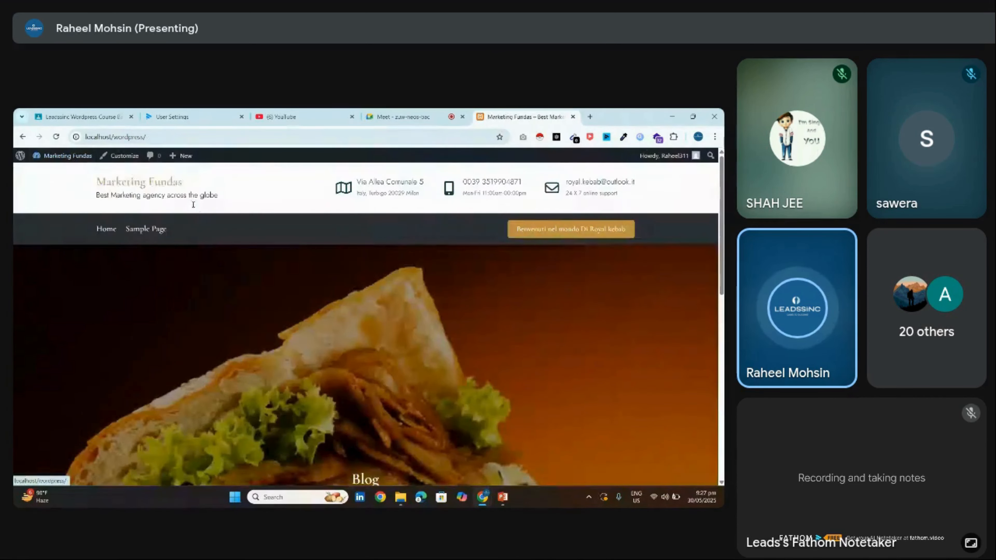
scroll(369, 325, "down", 8)
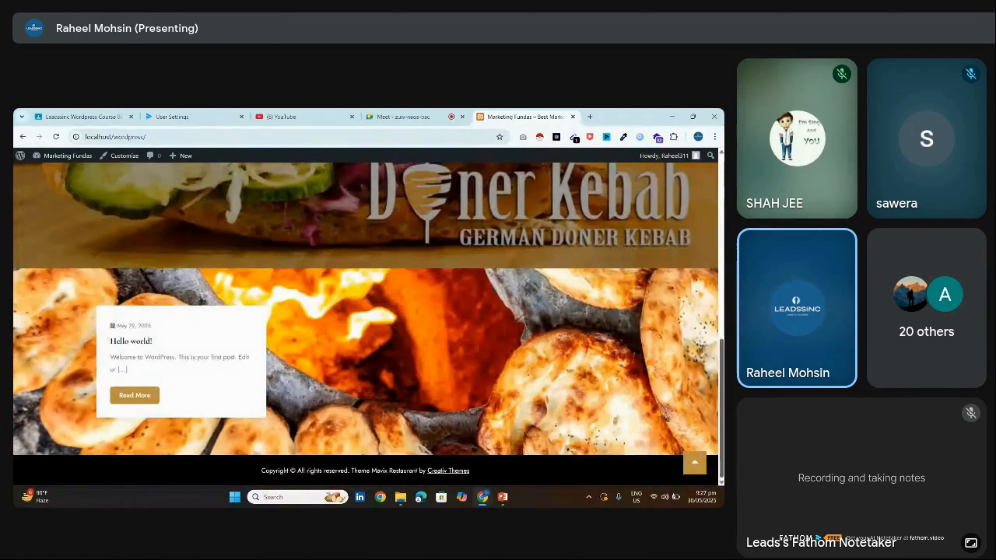
left_click(694, 462)
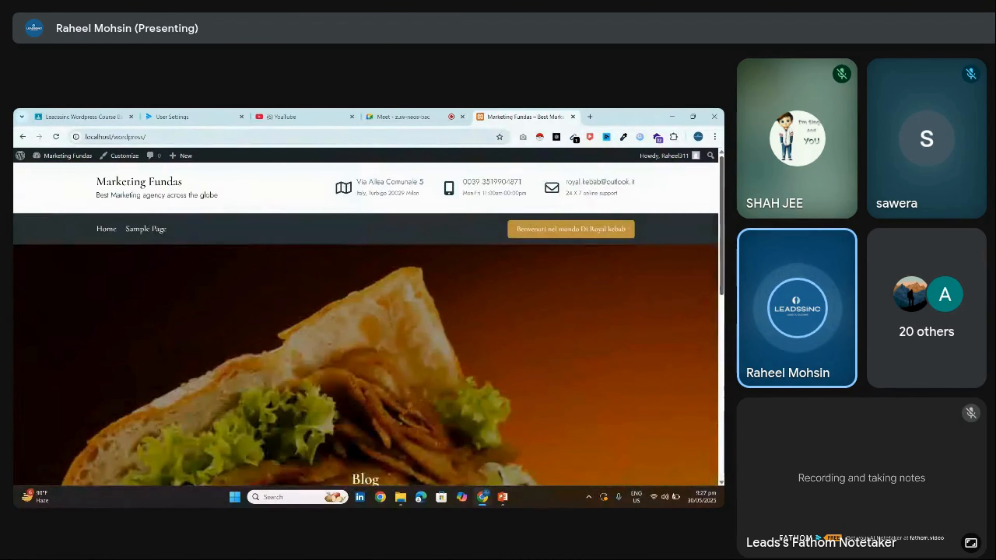
scroll(698, 201, "down", 5)
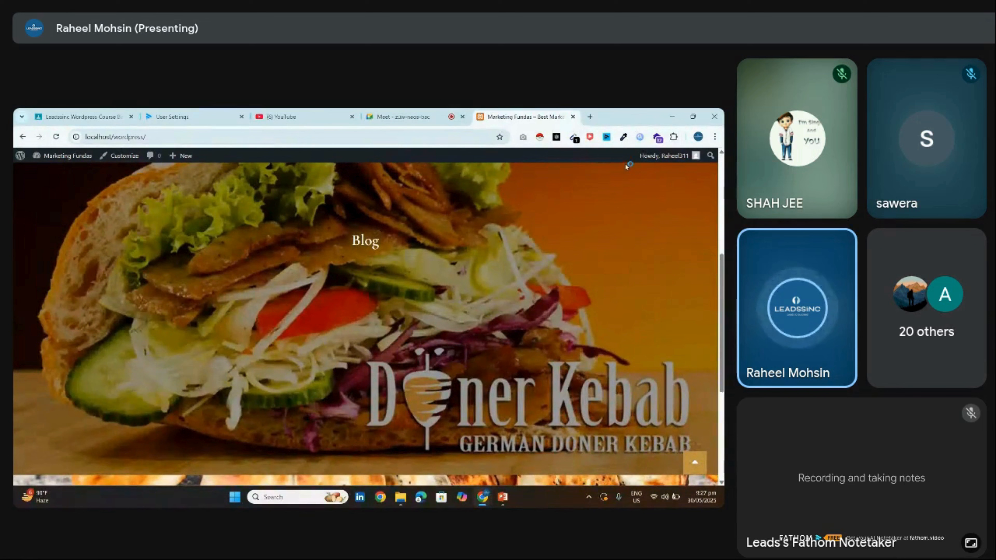
left_click(87, 137)
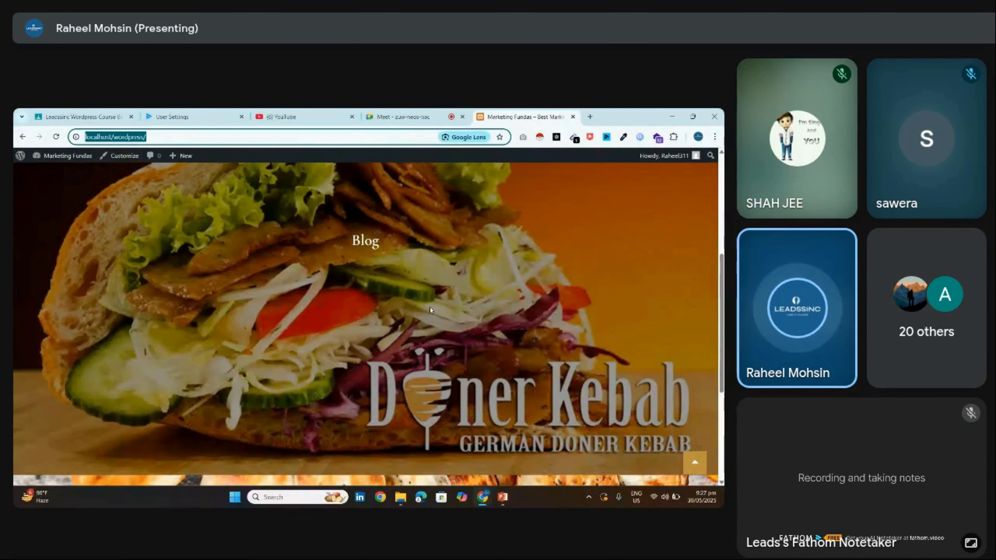
key("Return")
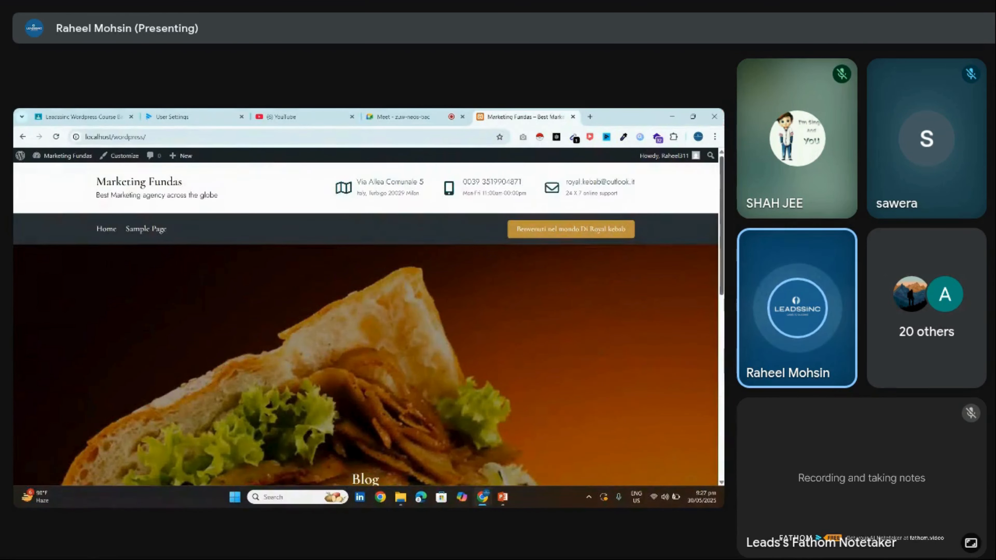
scroll(477, 156, "down", 5)
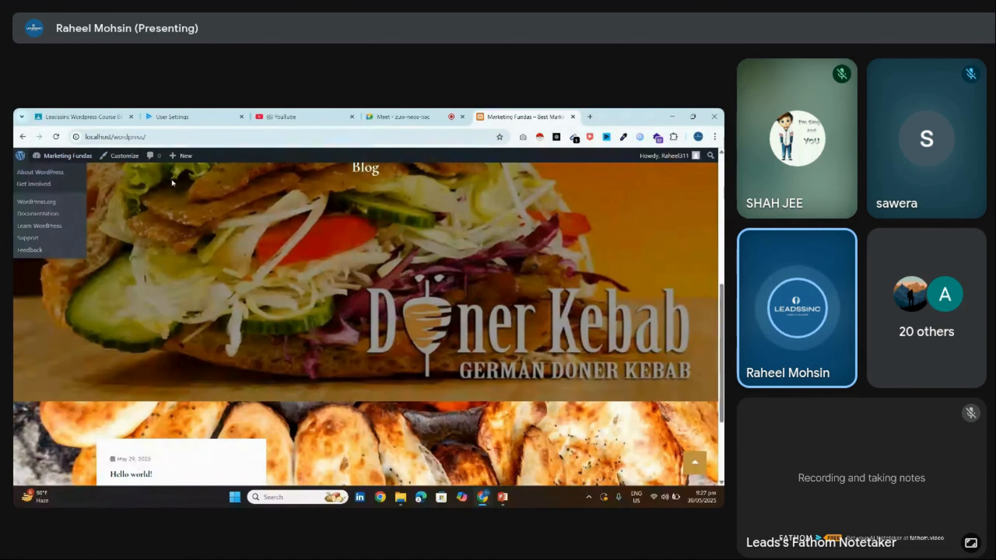
scroll(366, 325, "down", 1)
scroll(367, 325, "down", 2)
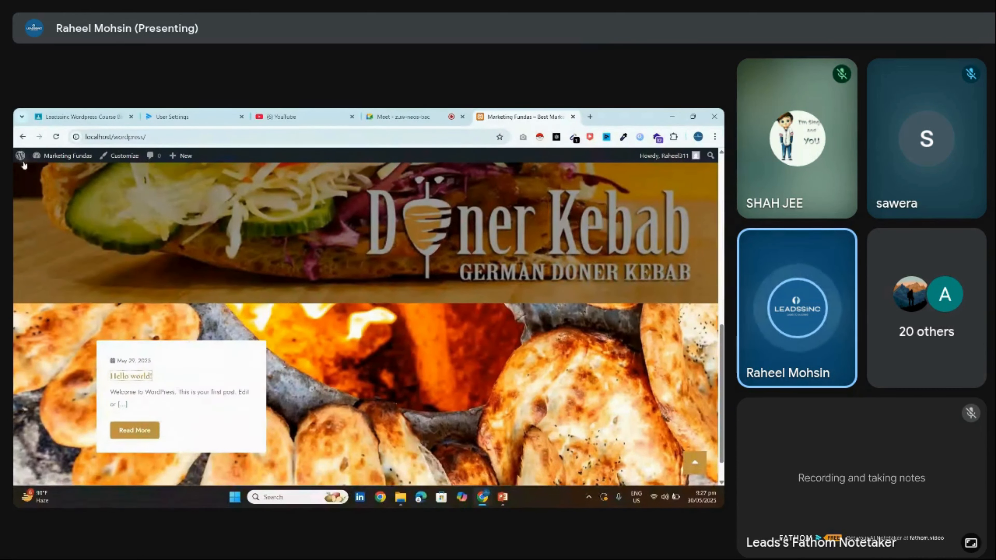
left_click(22, 136)
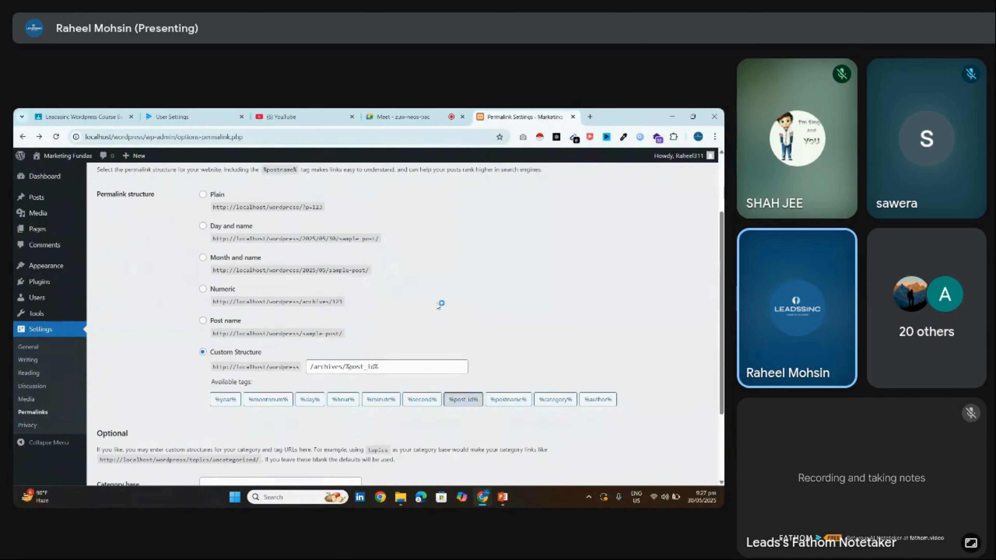
scroll(490, 270, "up", 3)
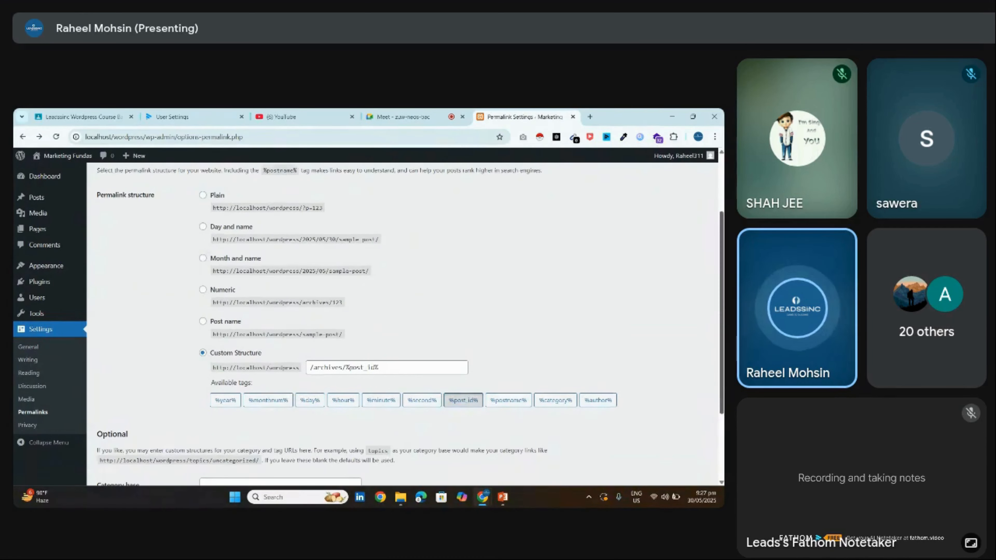
scroll(208, 216, "down", 6)
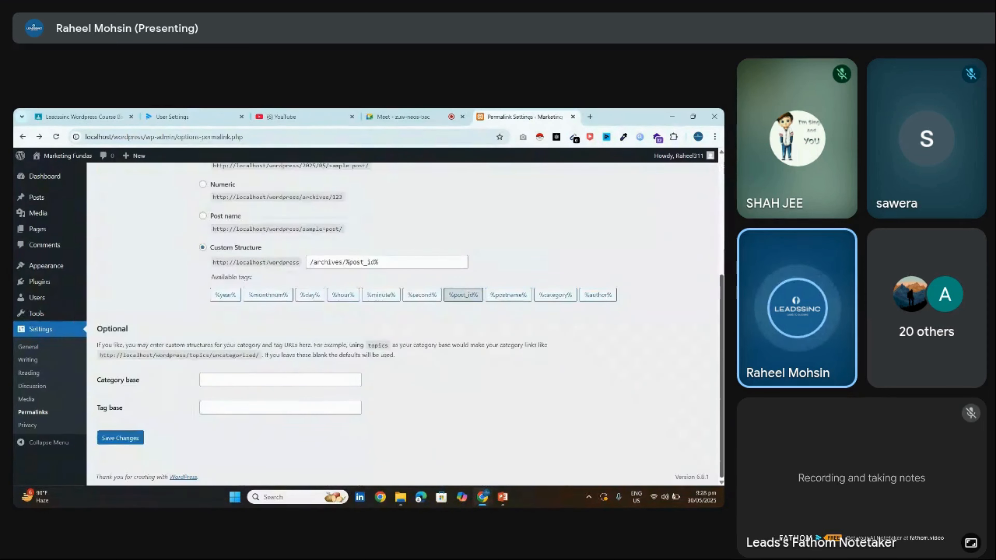
left_click(203, 216)
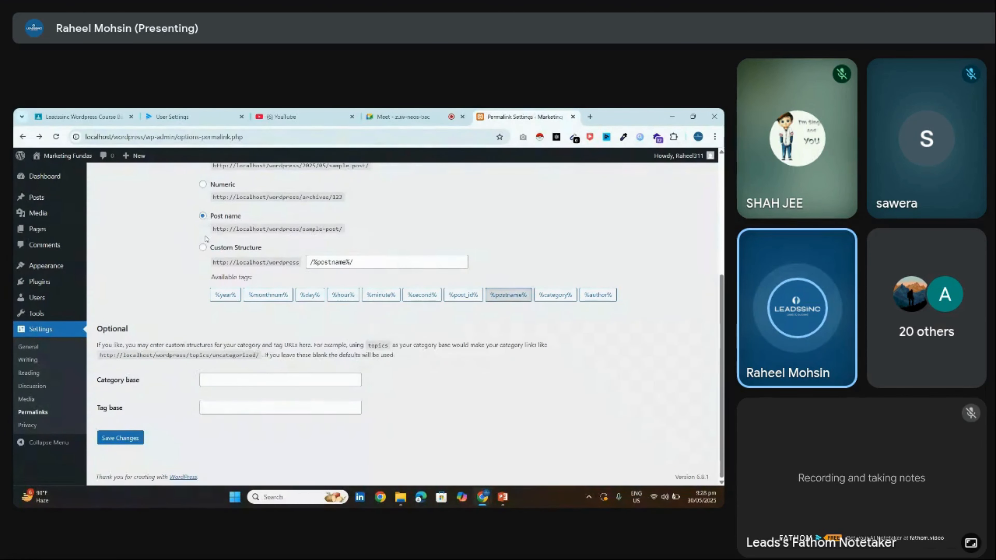
triple_click(213, 230)
left_click(204, 231)
Load leadssinc.com in a new tab and view its Case Studies page URL
left_click(589, 116)
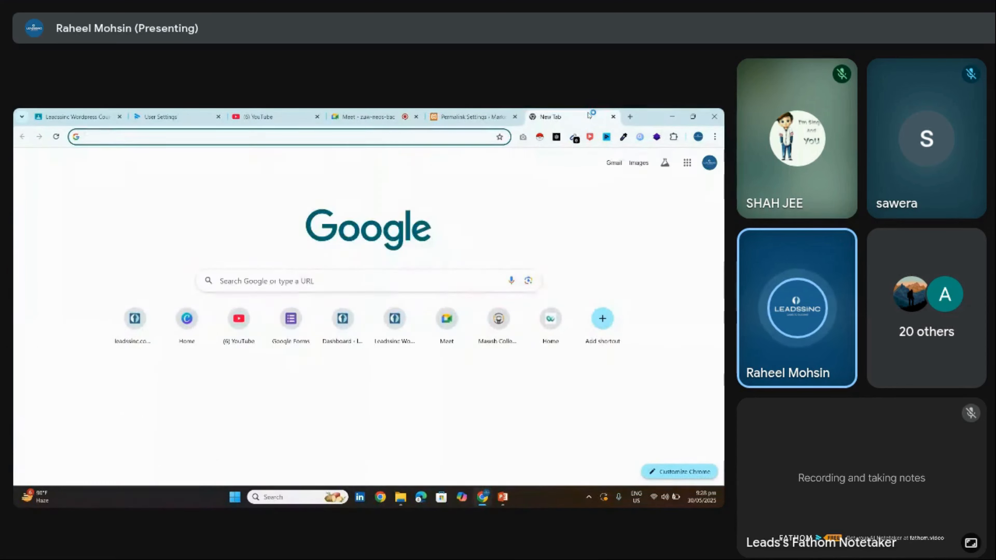
type("leadssinc.com")
key("Return")
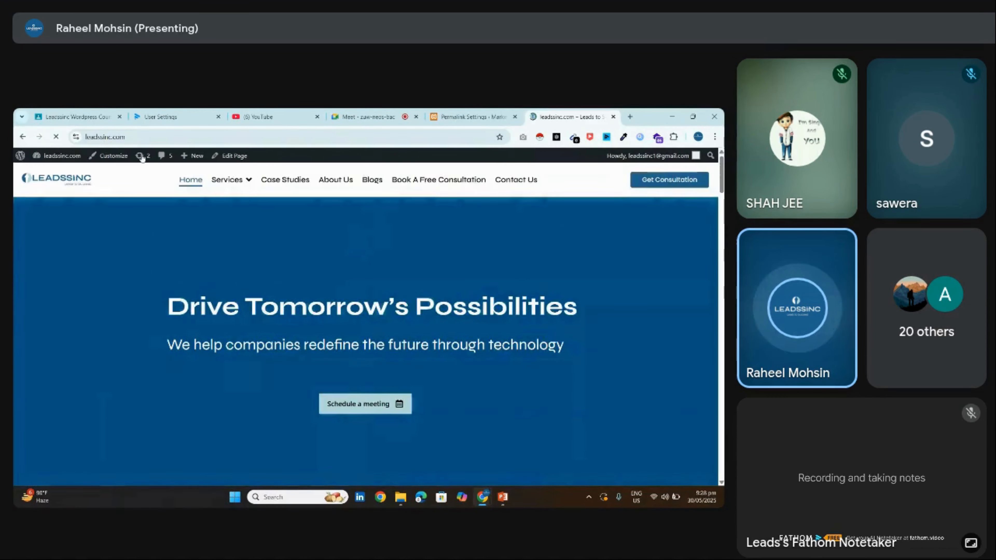
left_click_drag(127, 137, 185, 133)
left_click(306, 183)
left_click(185, 133)
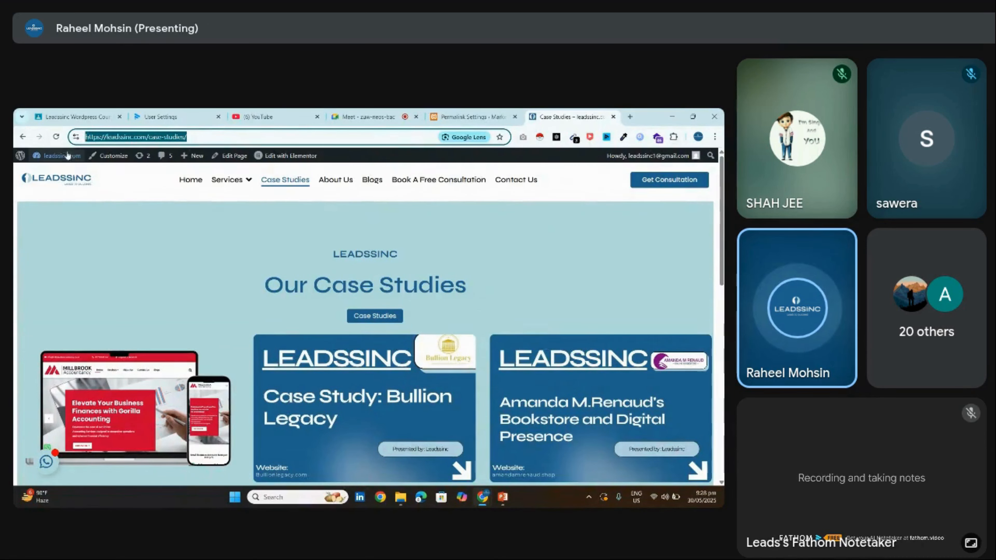
Go from the live site's dashboard to Settings > General, then Settings > Permalinks
left_click(78, 156)
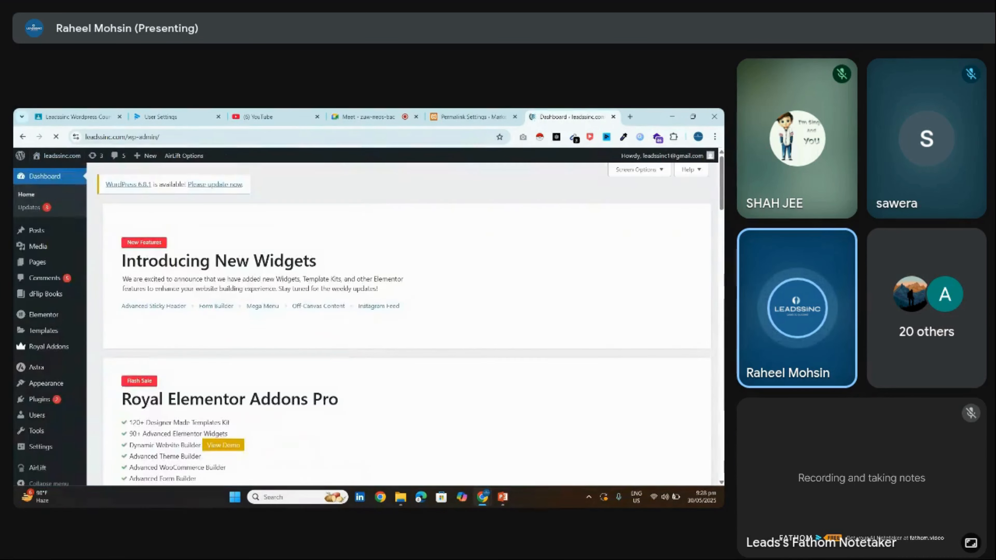
scroll(204, 402, "down", 15)
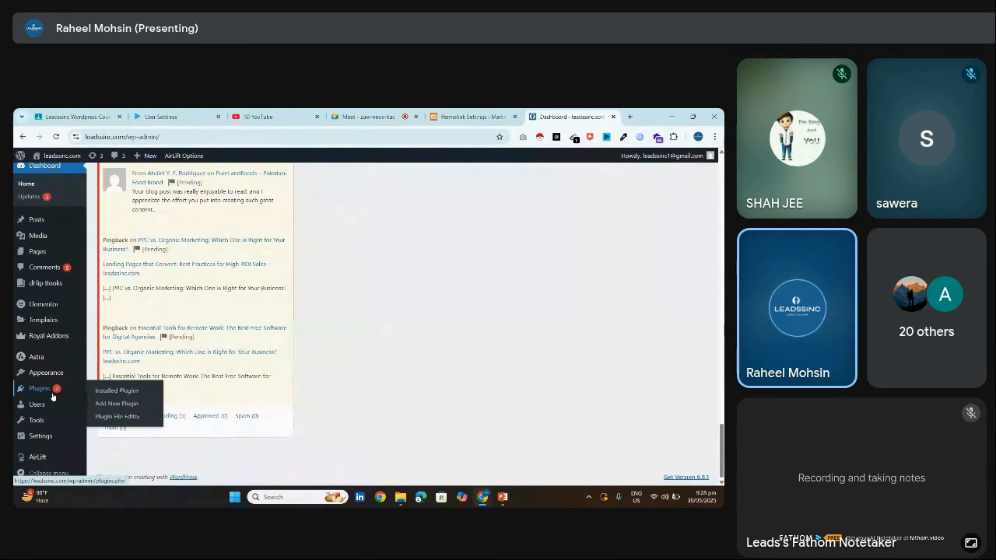
left_click(57, 436)
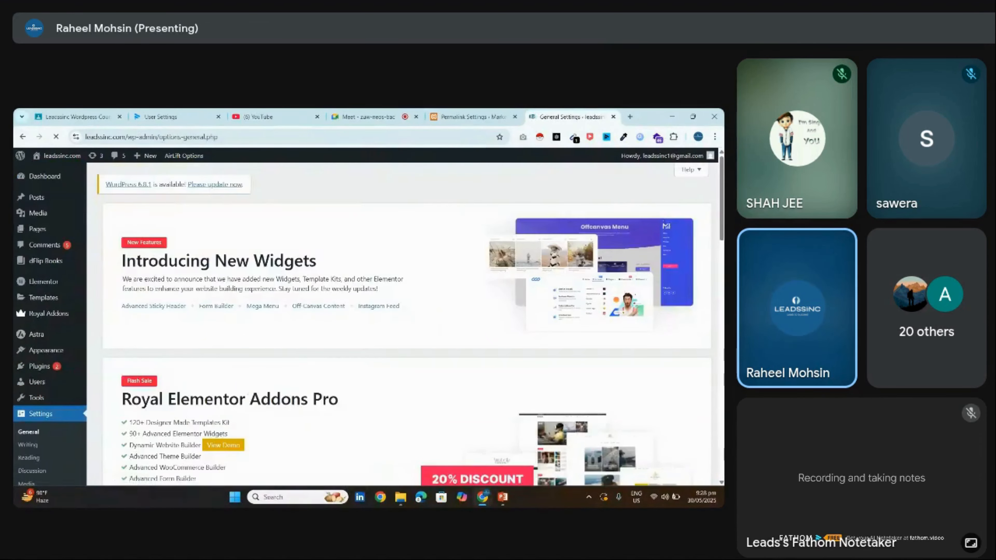
scroll(402, 324, "down", 12)
scroll(402, 324, "up", 2)
scroll(402, 324, "down", 5)
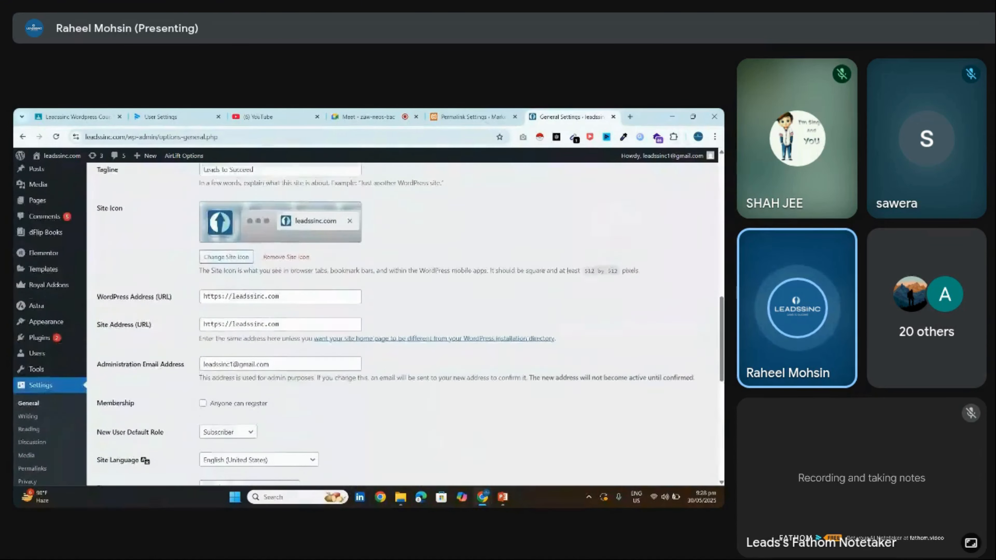
scroll(392, 324, "down", 5)
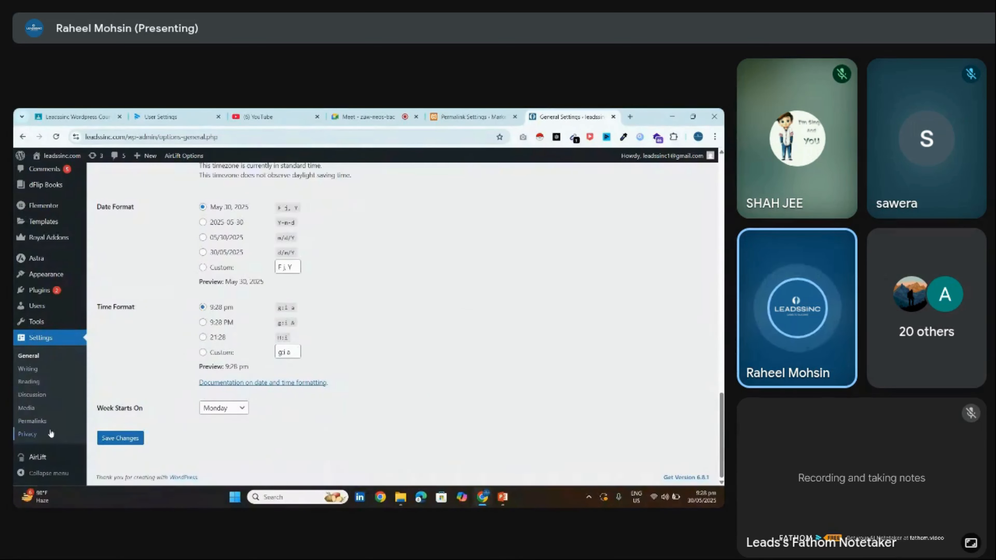
left_click(33, 421)
Compare the Post name, Month and name, Day and name, and Plain sample URLs
scroll(215, 367, "down", 5)
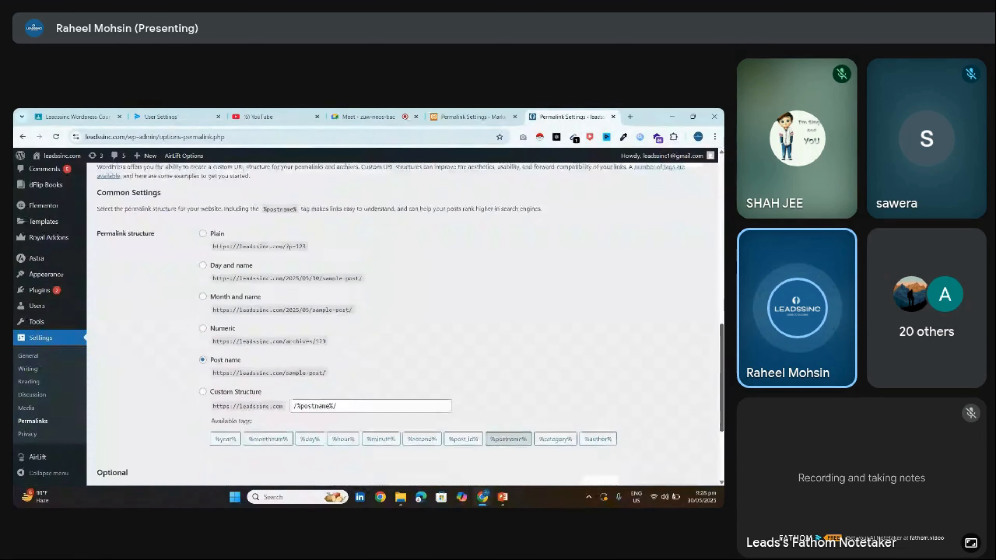
left_click_drag(241, 356, 209, 360)
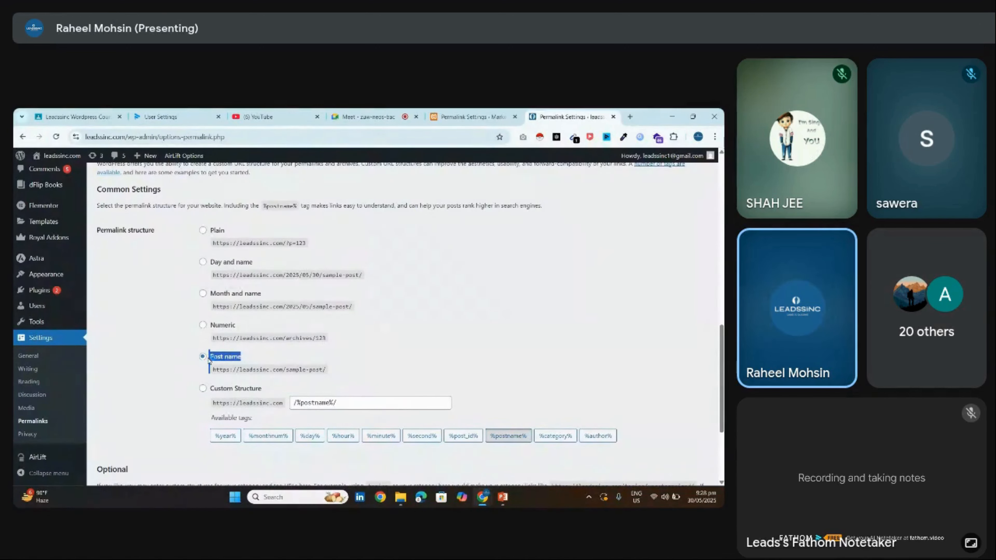
left_click(268, 378)
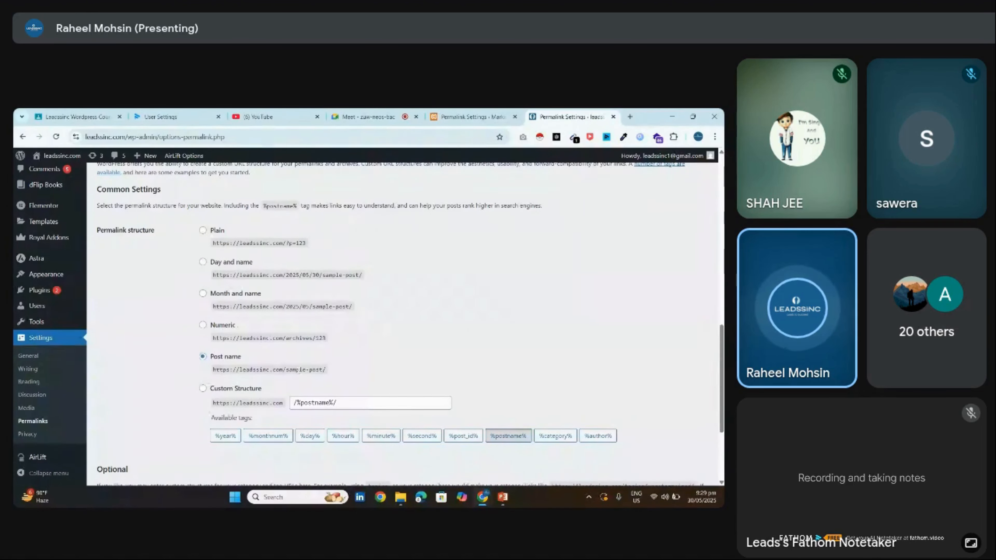
left_click_drag(329, 371, 263, 371)
left_click(302, 338)
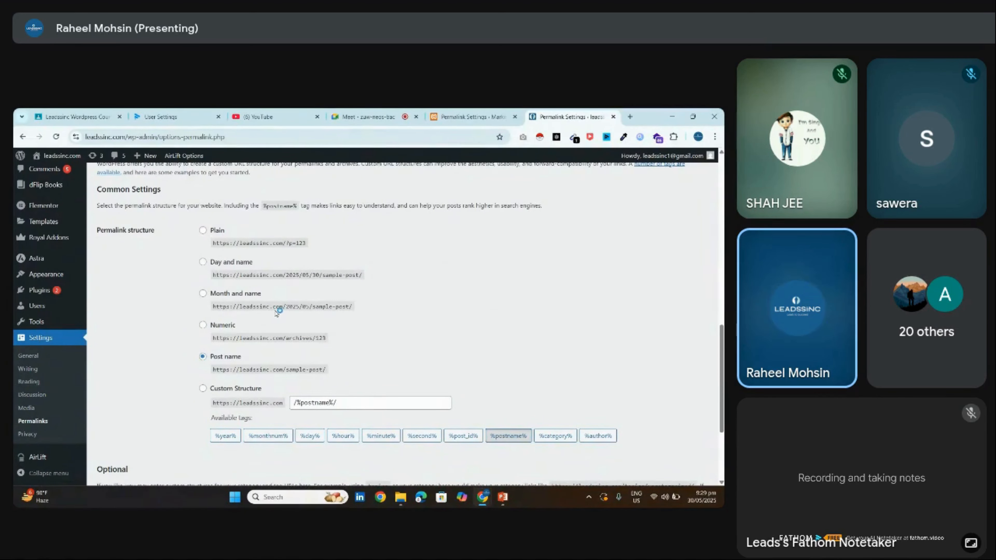
left_click_drag(290, 307, 348, 305)
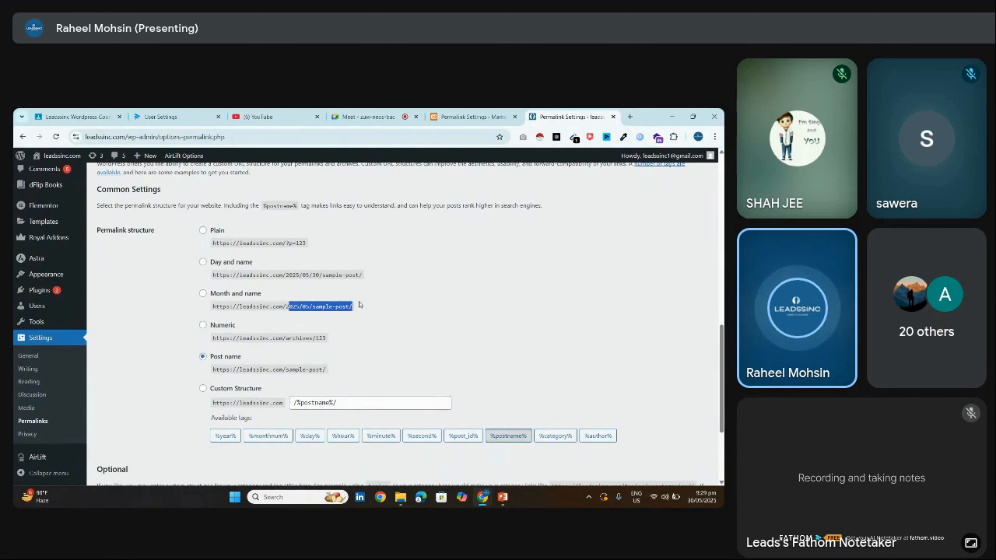
left_click_drag(218, 262, 215, 262)
left_click_drag(283, 275, 371, 275)
left_click(323, 280)
left_click(336, 275)
left_click(368, 277)
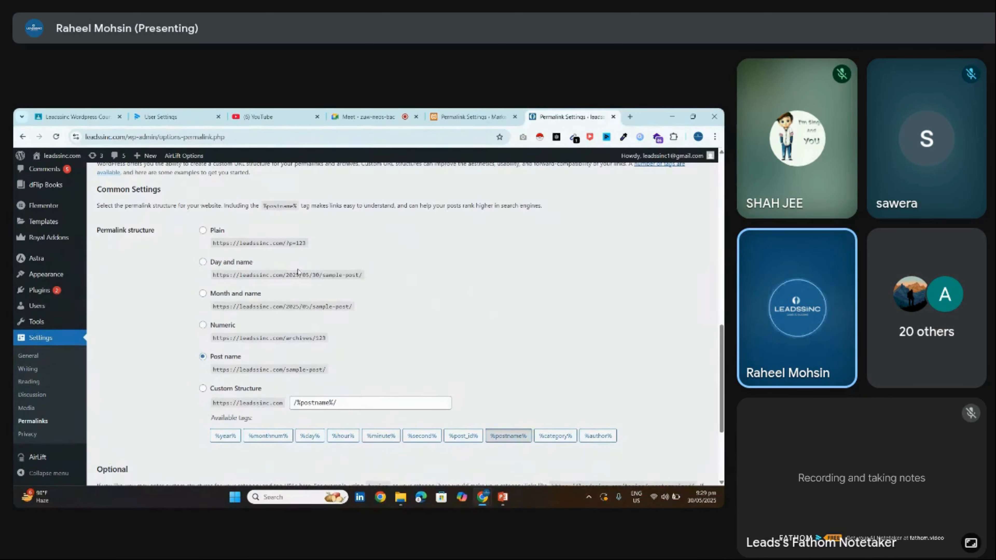
left_click_drag(306, 243, 286, 243)
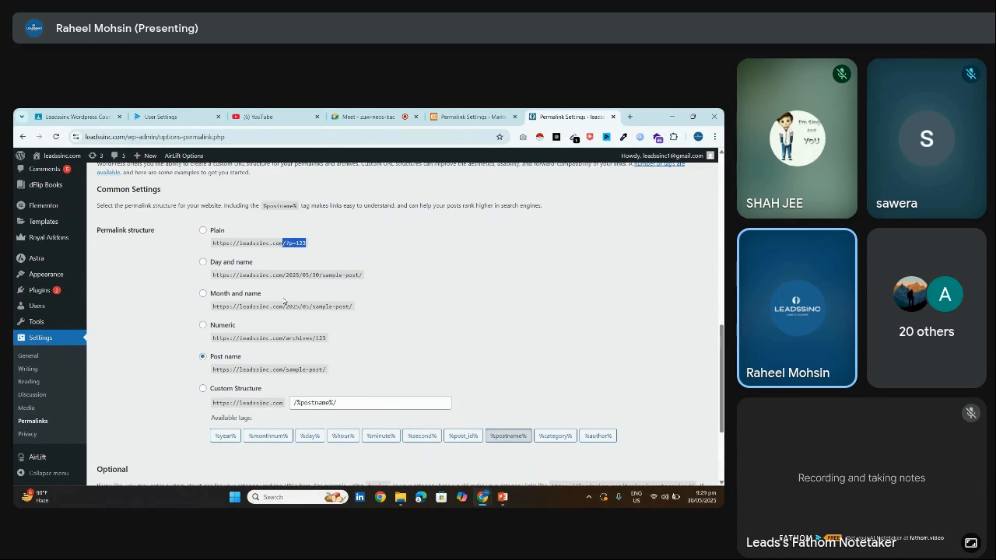
Save the Post name permalink structure and open the live homepage in a background tab
scroll(244, 430, "down", 3)
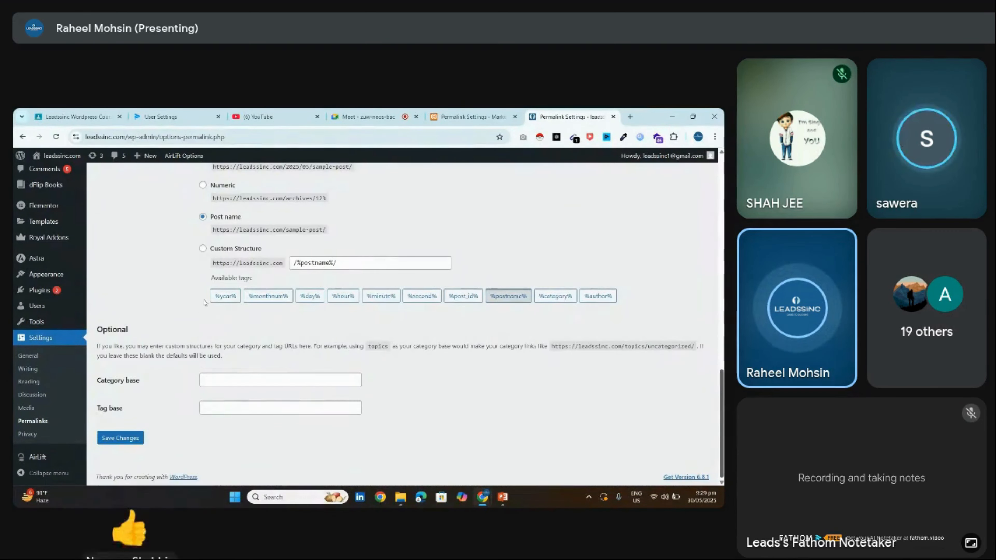
left_click(120, 437)
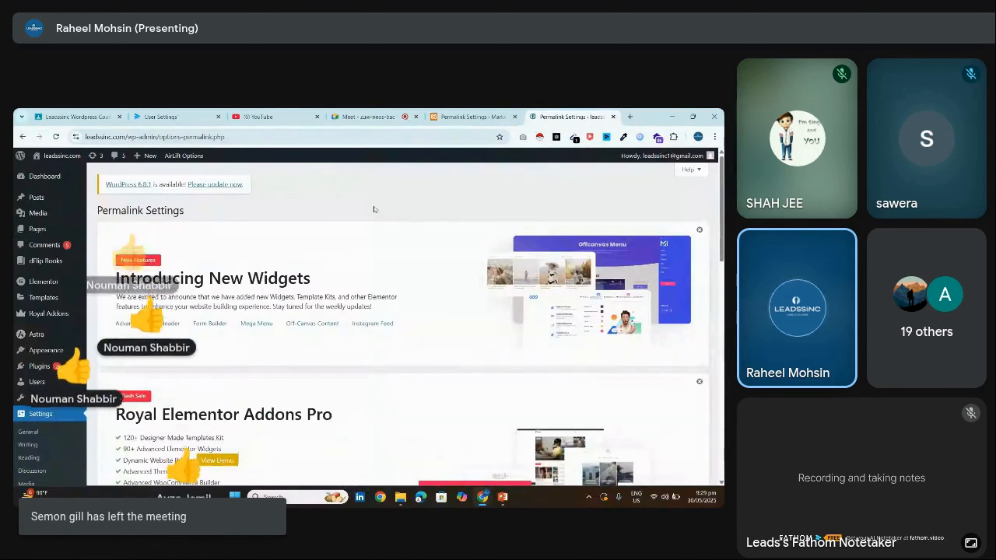
scroll(314, 280, "down", 10)
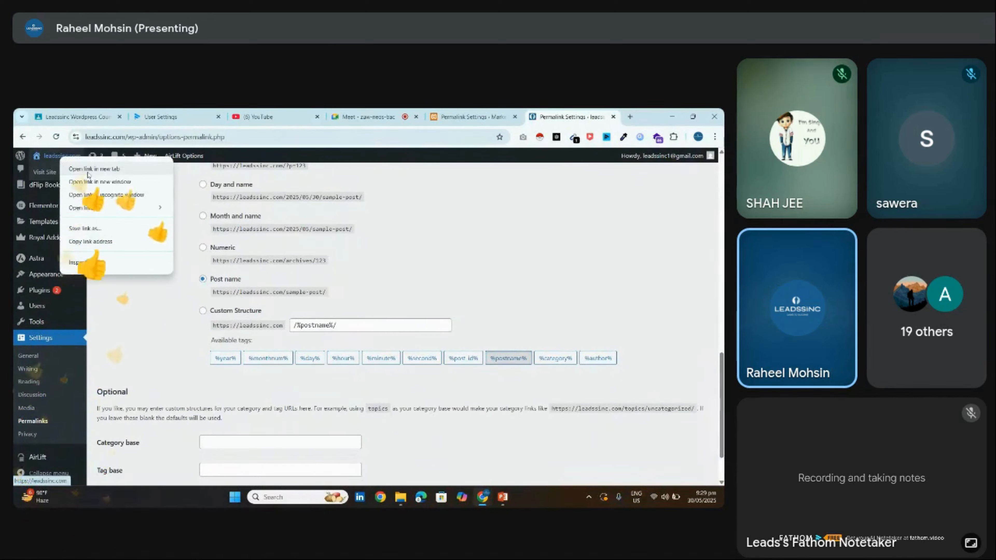
middle_click(59, 156)
Close the leadssinc.com homepage and Permalink Settings tabs and return to the meeting
left_click(572, 116)
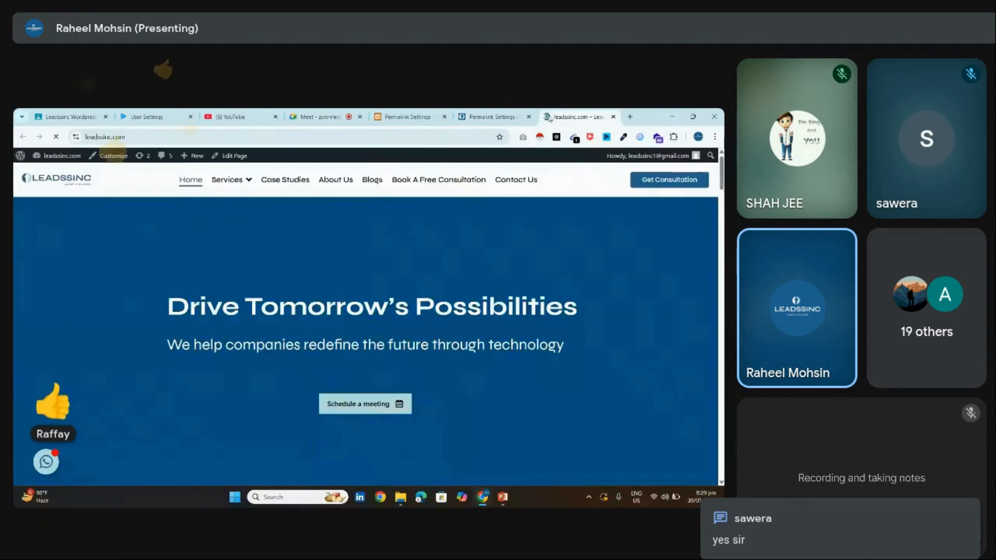
left_click(612, 116)
left_click(613, 116)
left_click(402, 117)
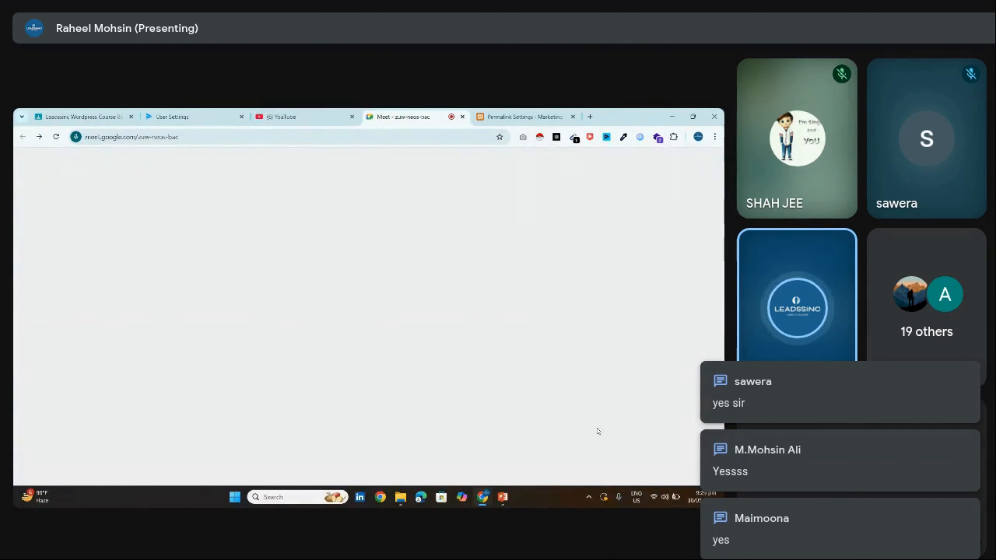
Check the Meet chat and participant list, then return to the local Permalink Settings tab
left_click(633, 467)
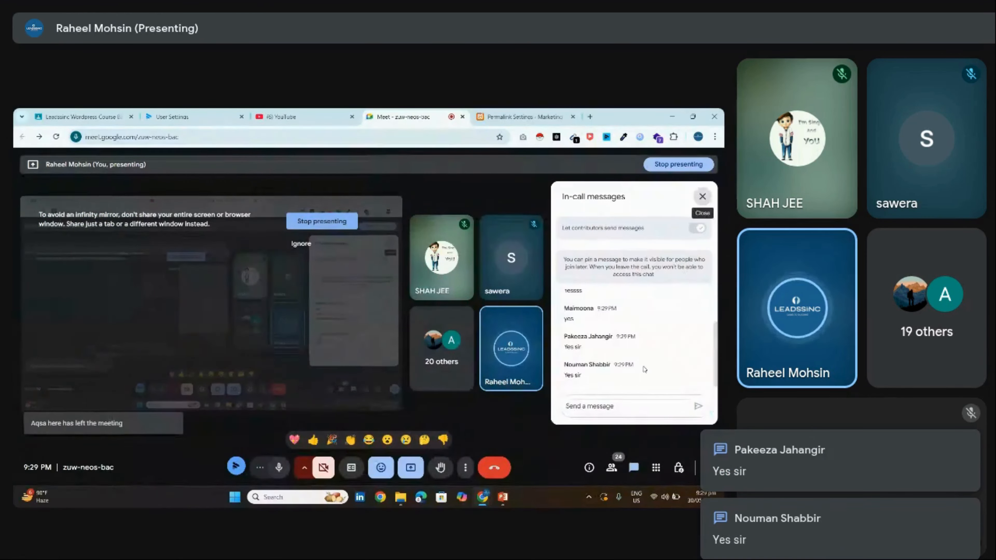
left_click(702, 196)
left_click(613, 468)
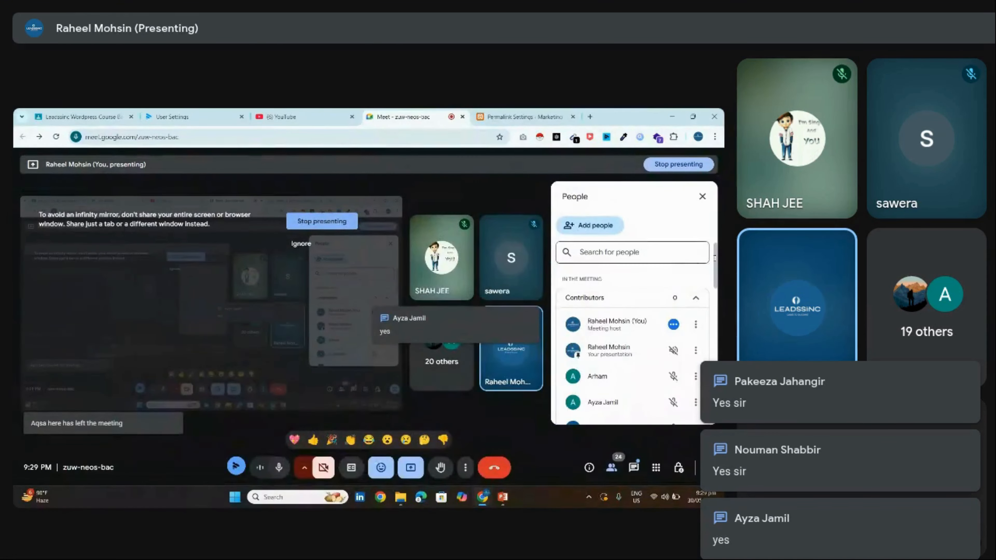
scroll(716, 271, "down", 10)
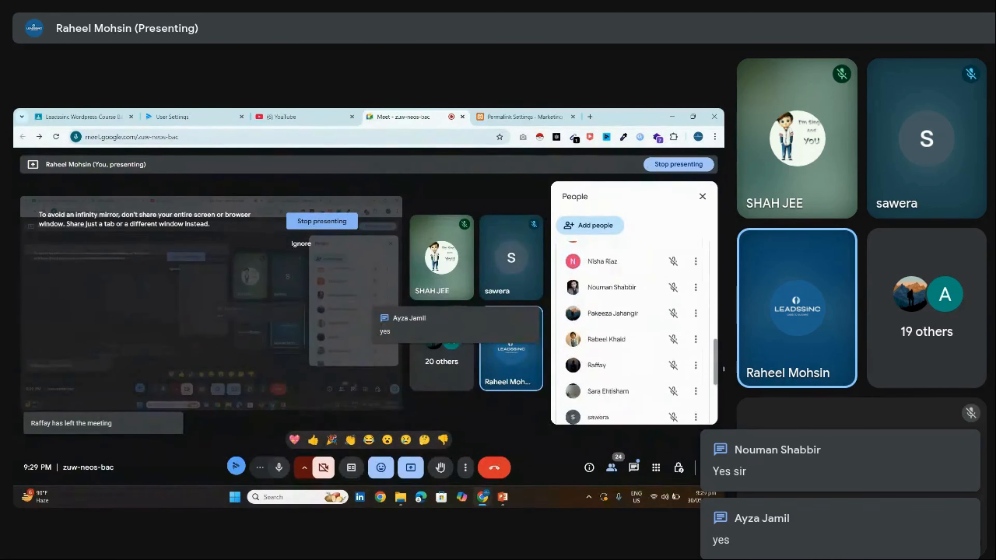
scroll(705, 274, "down", 2)
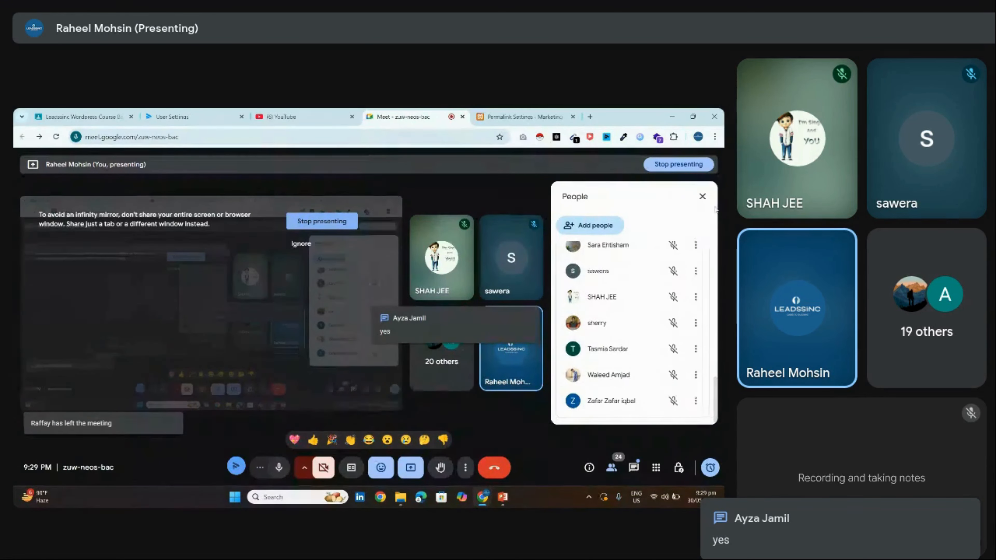
left_click(702, 196)
key("ctrl+Tab")
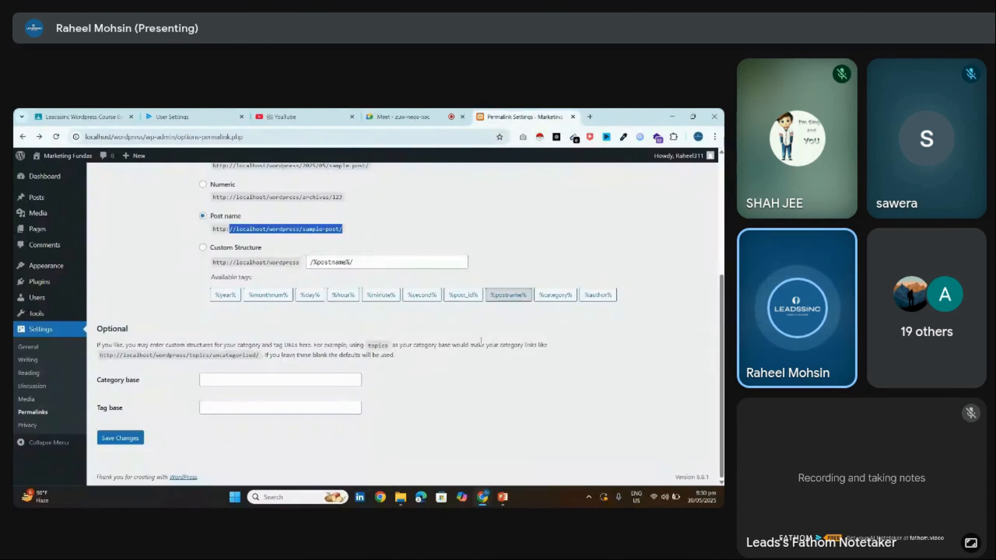
Reload local Permalink Settings and point out the selected Post name option and its sample URL
left_click(46, 414)
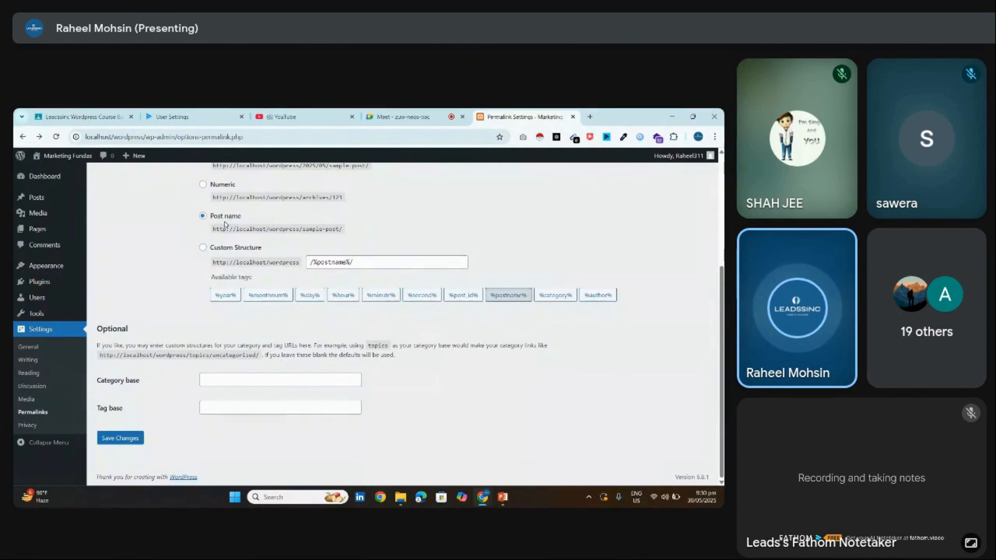
mouse_move(214, 227)
left_mouse_down()
mouse_move(246, 230)
mouse_move(215, 220)
left_mouse_up()
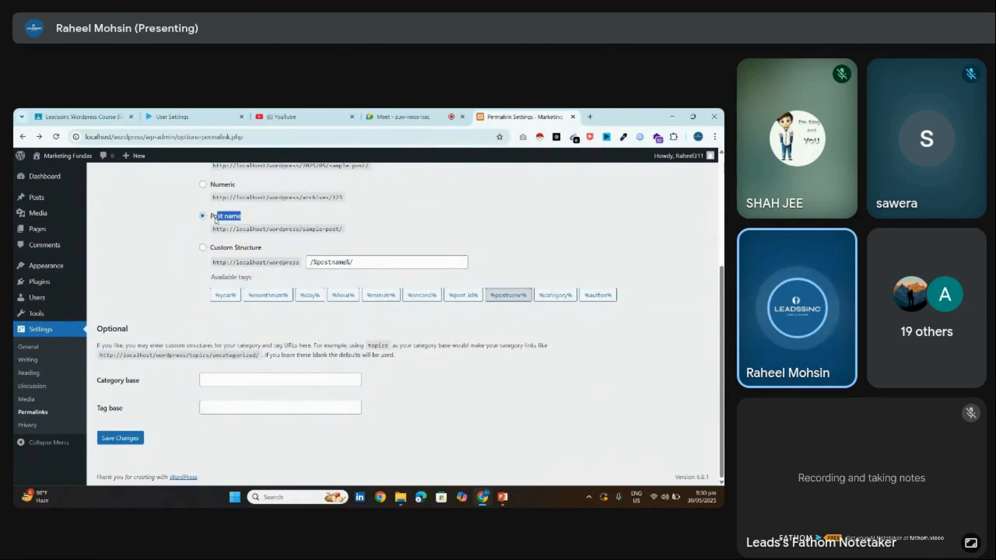
left_click(190, 222)
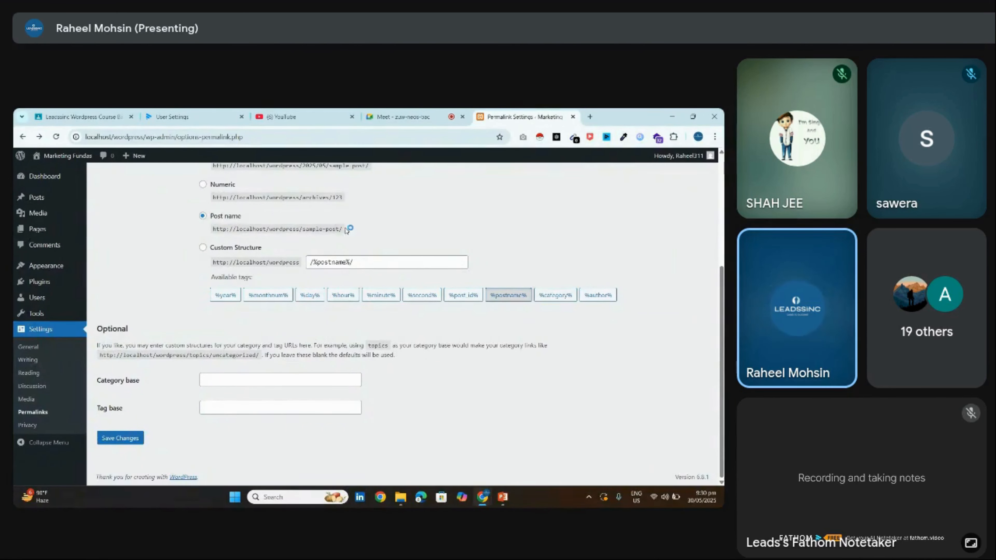
left_click_drag(344, 229, 313, 228)
left_click(186, 242)
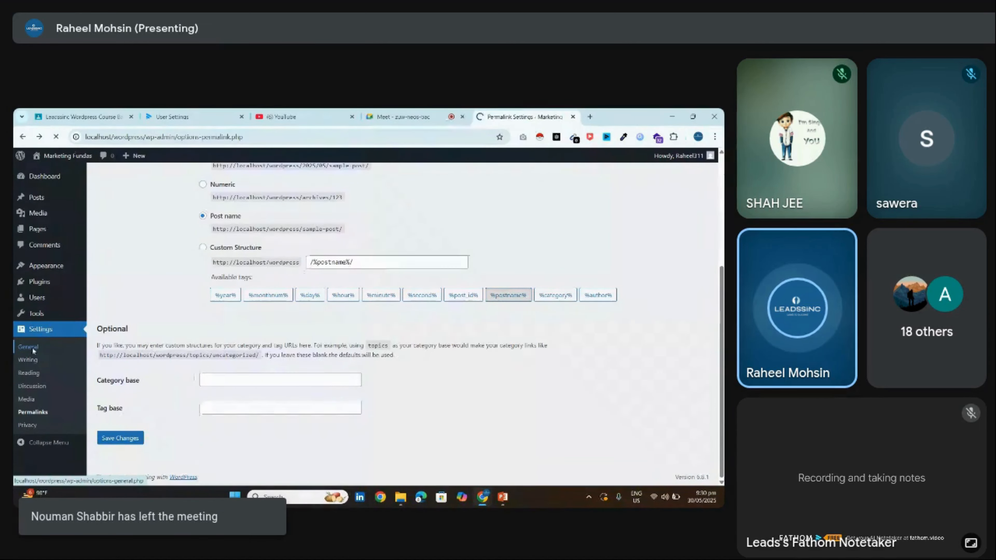
Highlight the Site Title and Tagline in General Settings, then move on to Settings > Reading
triple_click(242, 202)
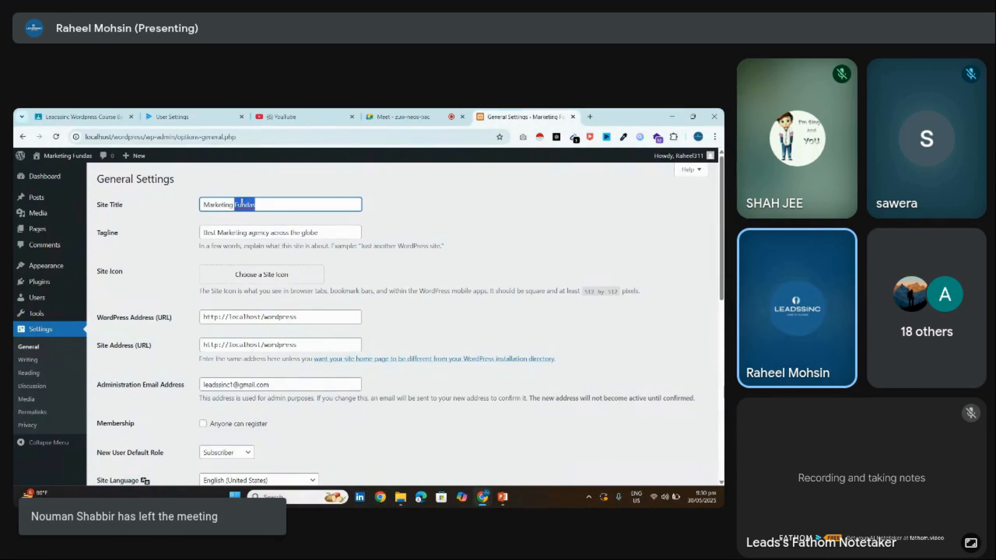
triple_click(252, 240)
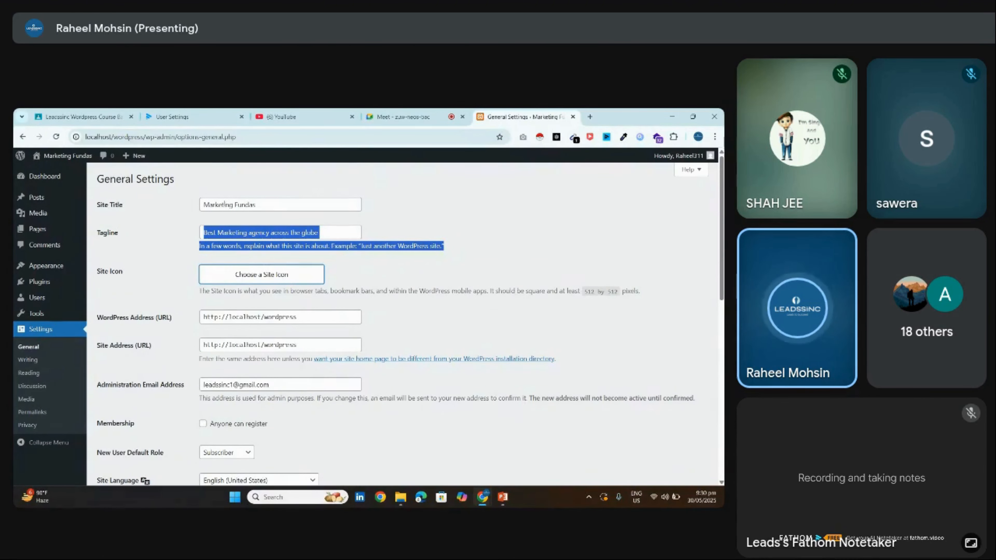
mouse_move(262, 120)
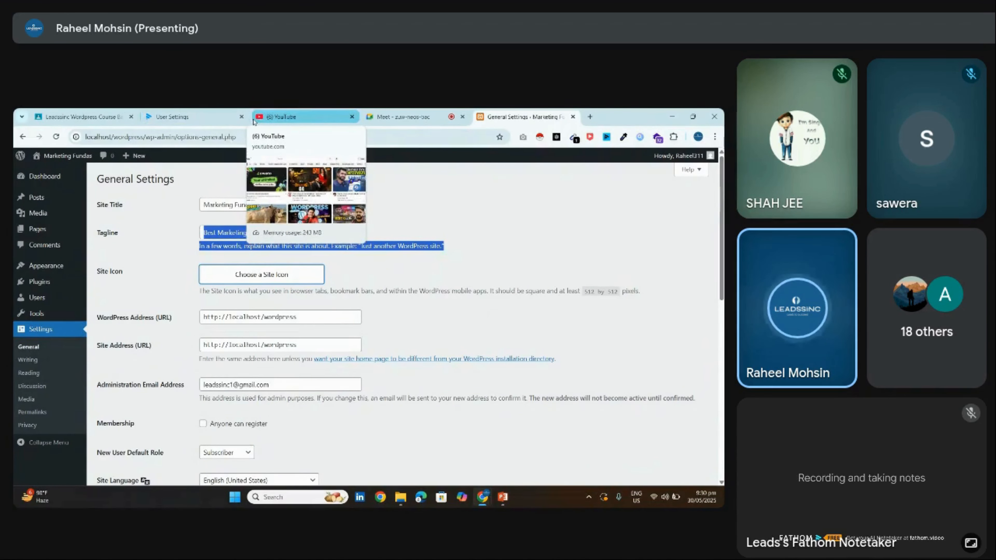
mouse_move(371, 119)
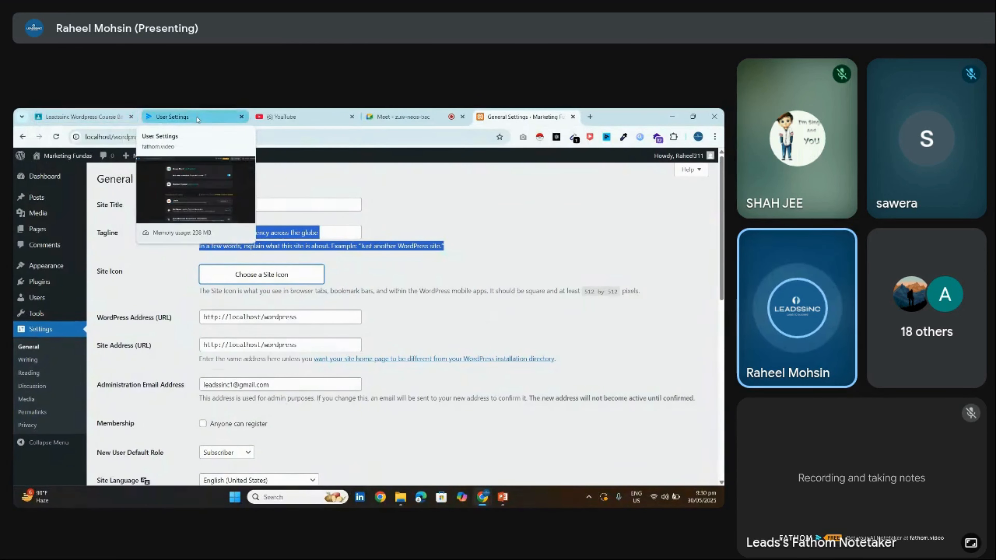
mouse_move(52, 111)
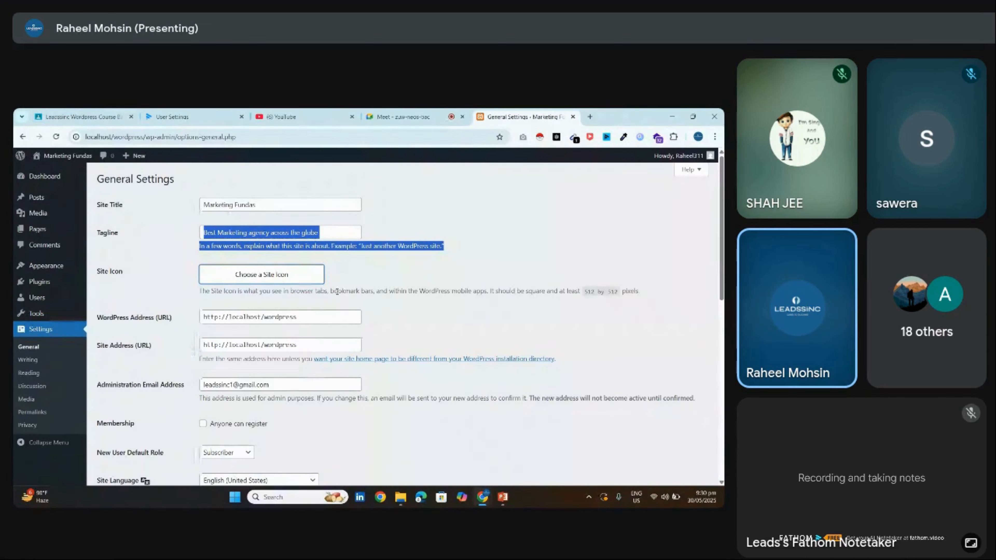
scroll(446, 306, "down", 5)
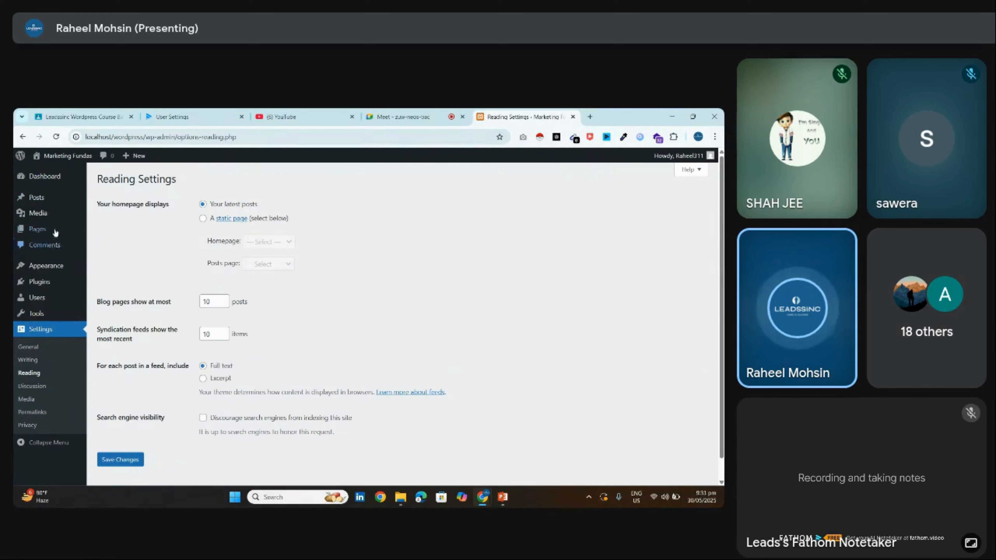
Go through Tools to the Users list, peek at Add User, then edit the administrator account
left_click(51, 315)
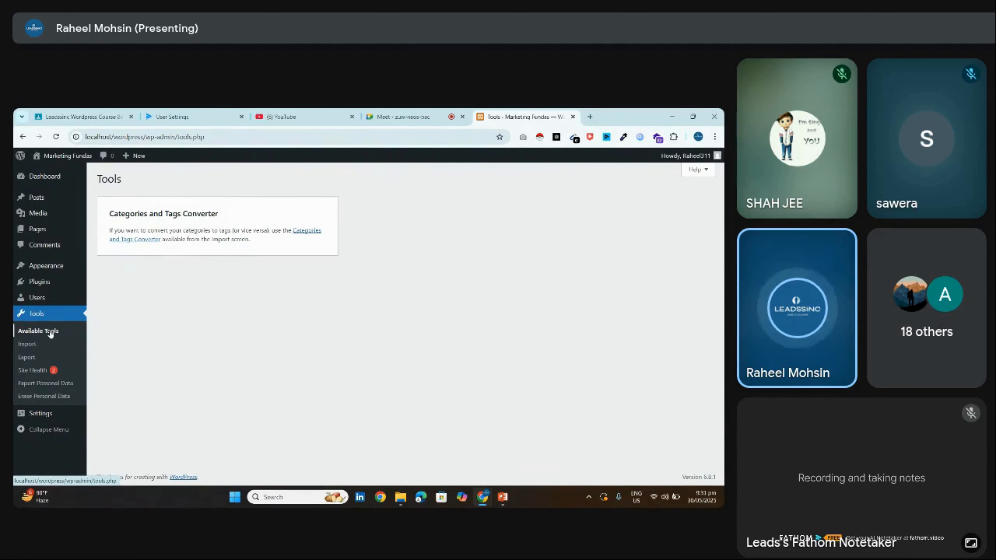
left_click(38, 296)
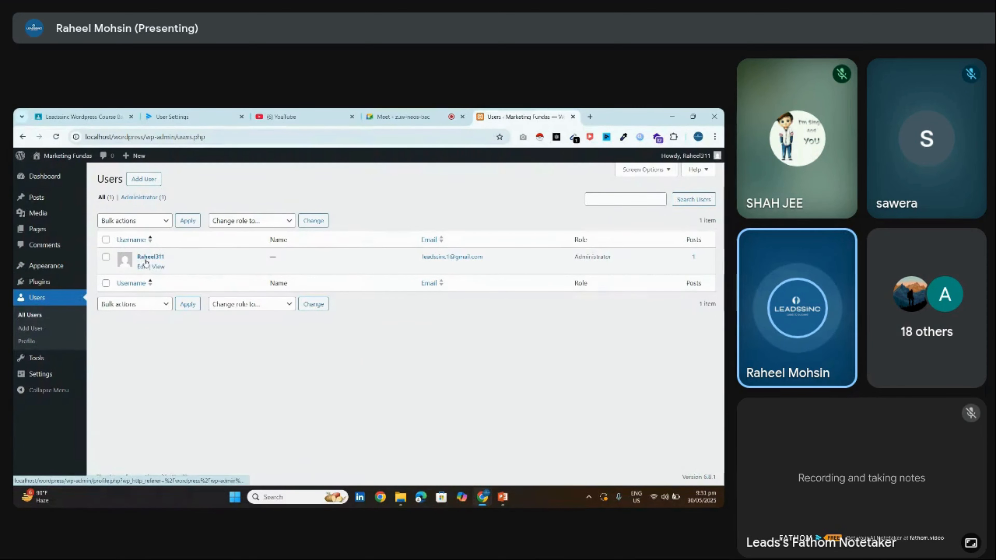
left_click(145, 183)
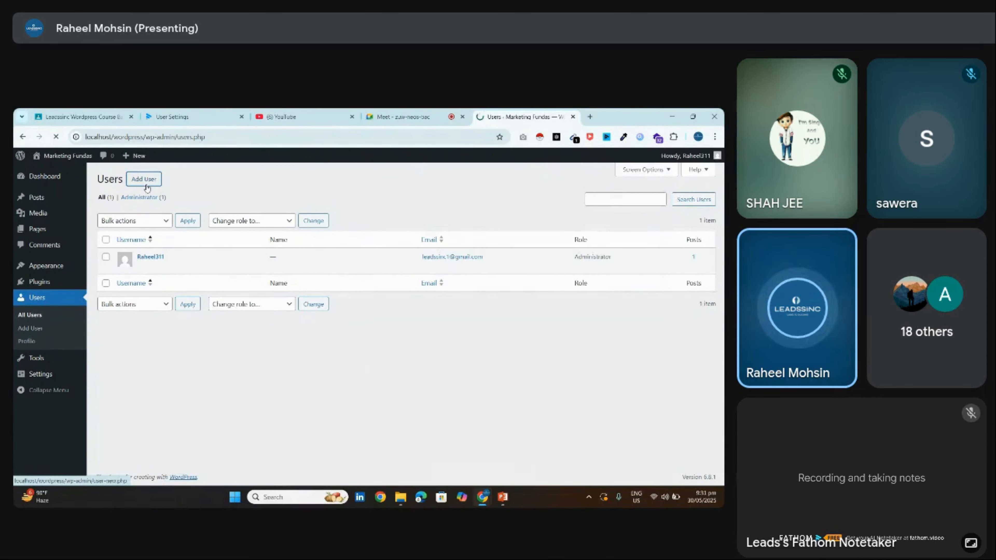
key("alt+Left")
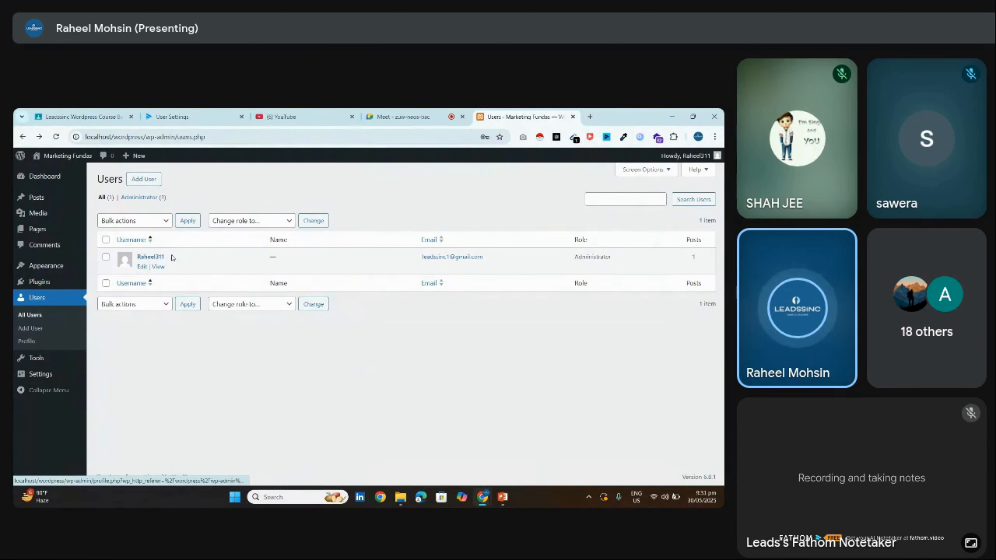
left_click_drag(173, 258, 136, 258)
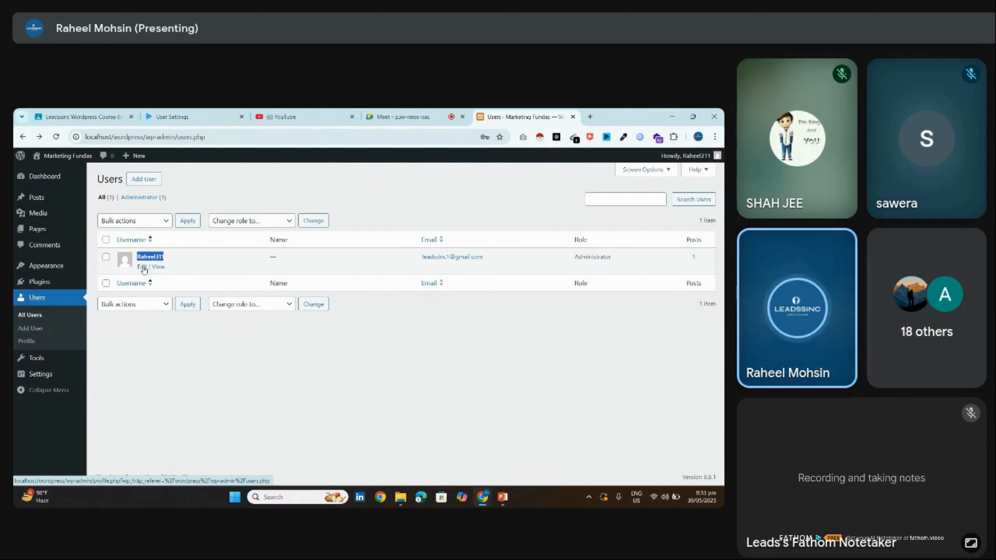
left_click(142, 267)
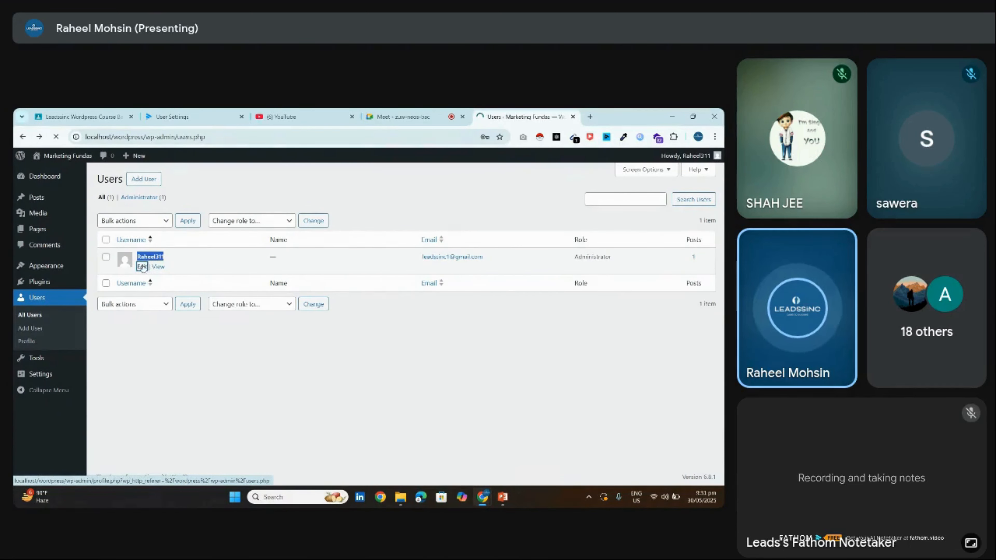
scroll(611, 267, "down", 10)
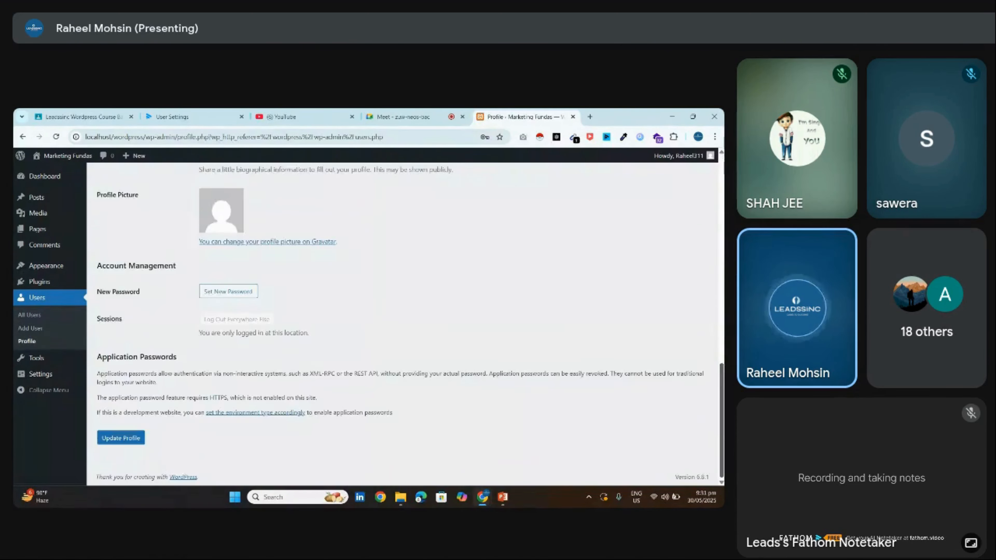
Preview the Light, Modern, Blue, Coffee, Ectoplasm, Midnight, Ocean and Sunrise colour schemes
scroll(402, 324, "up", 12)
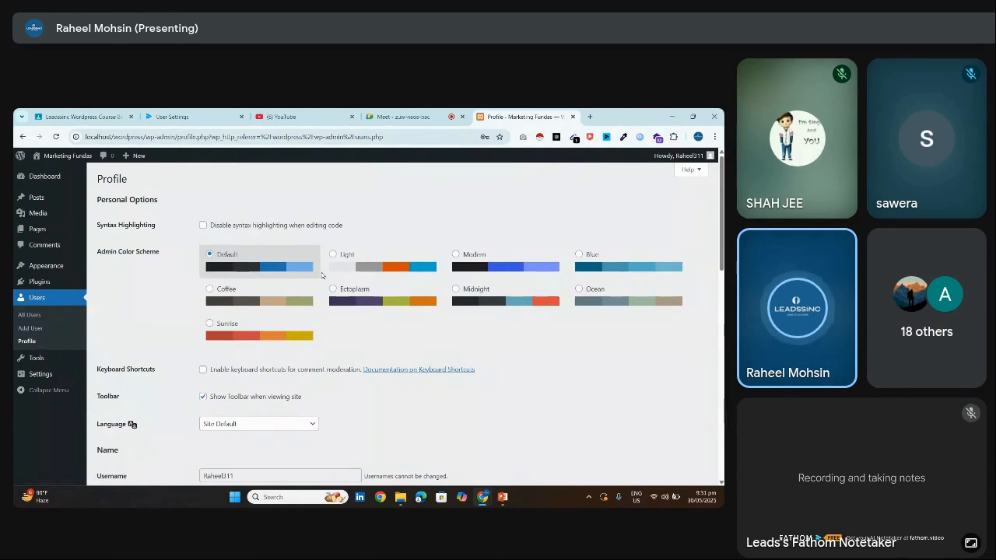
left_click(431, 260)
left_click(505, 265)
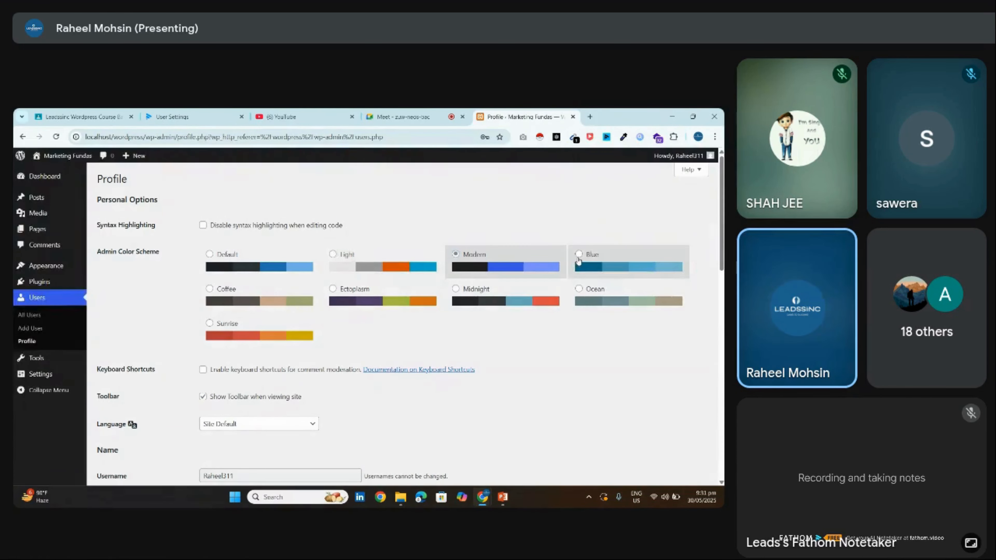
left_click(578, 261)
left_click(232, 290)
left_click(400, 261)
left_click(382, 298)
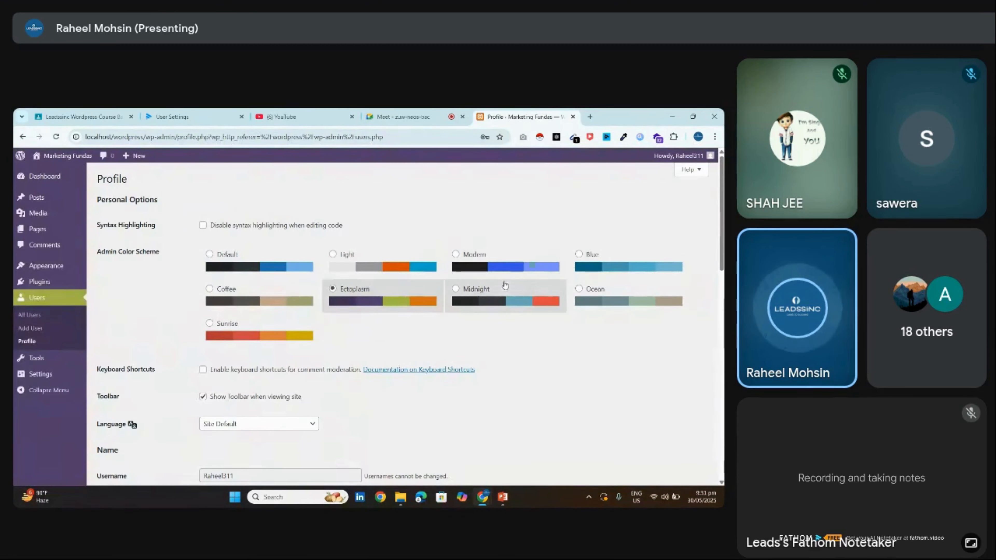
left_click(493, 296)
left_click(601, 310)
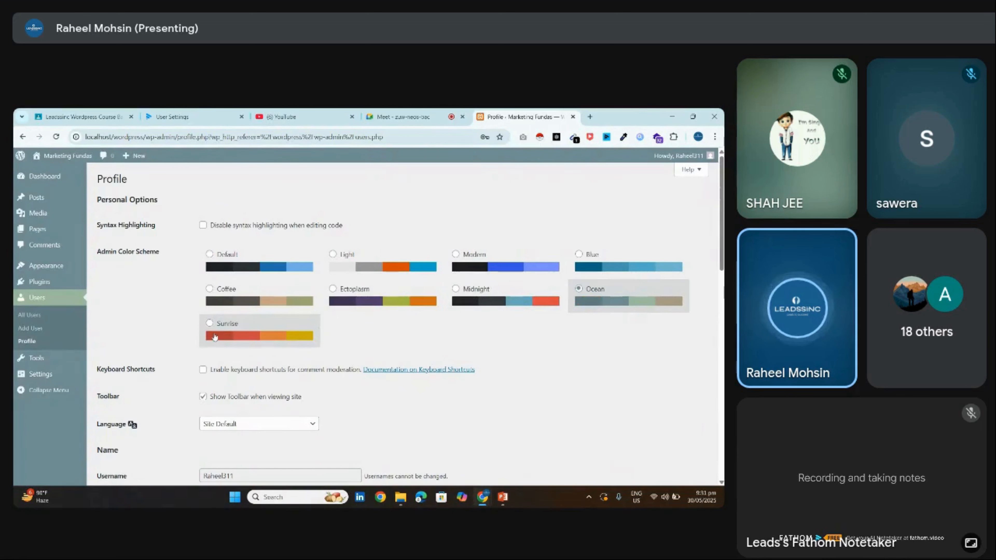
left_click(235, 331)
Cycle through Default, Light, Modern, Blue, Coffee and Sunrise again, settling on Ectoplasm
left_click(247, 265)
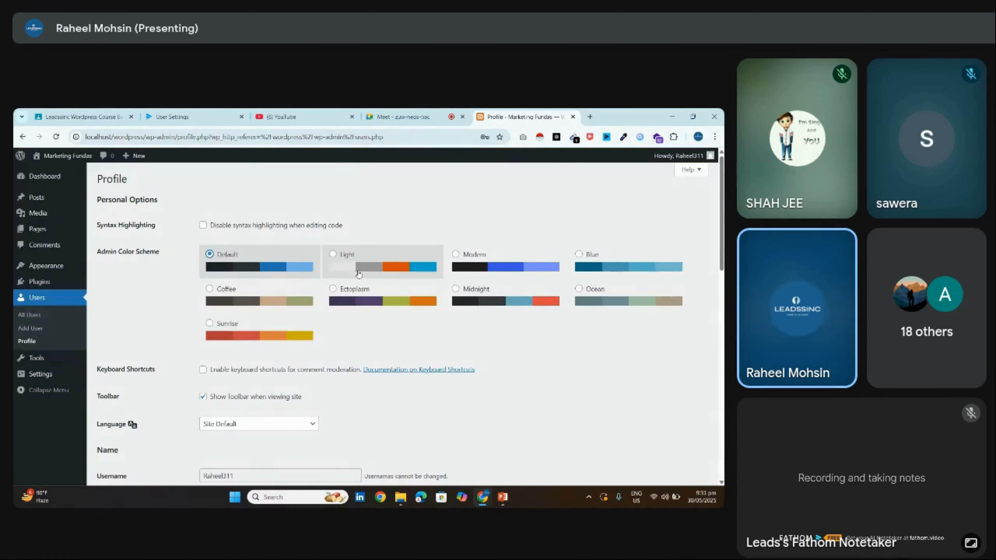
left_click(357, 274)
left_click(454, 255)
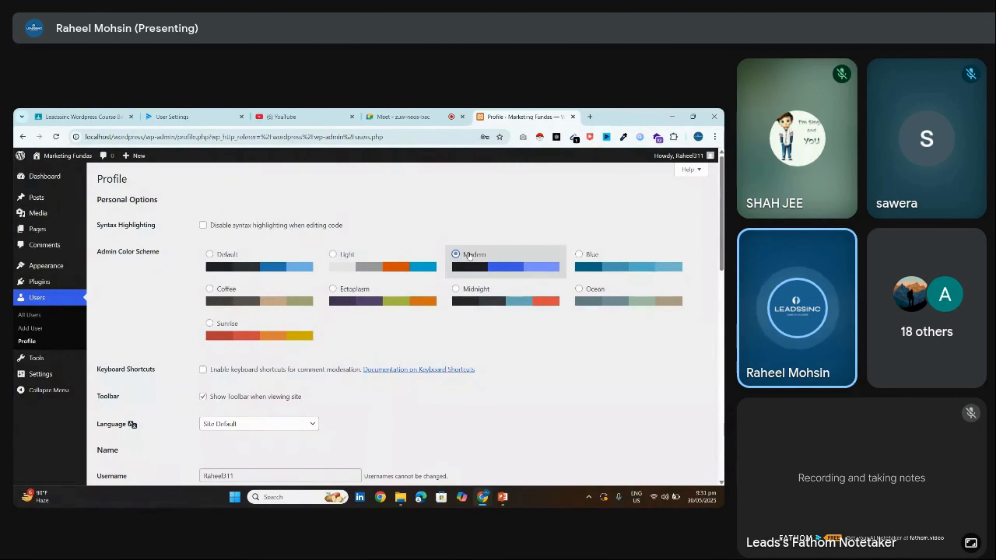
left_click(612, 265)
left_click(217, 303)
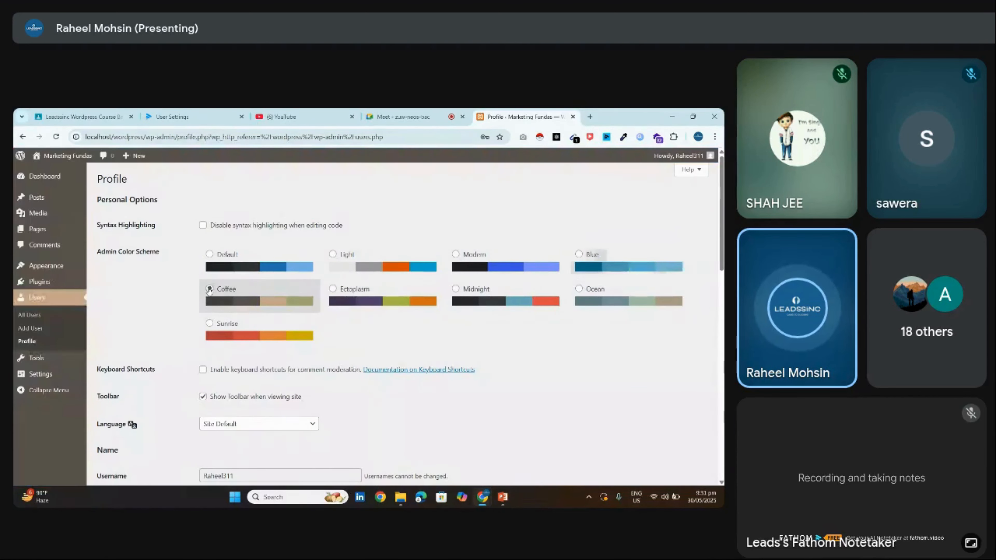
left_click(250, 332)
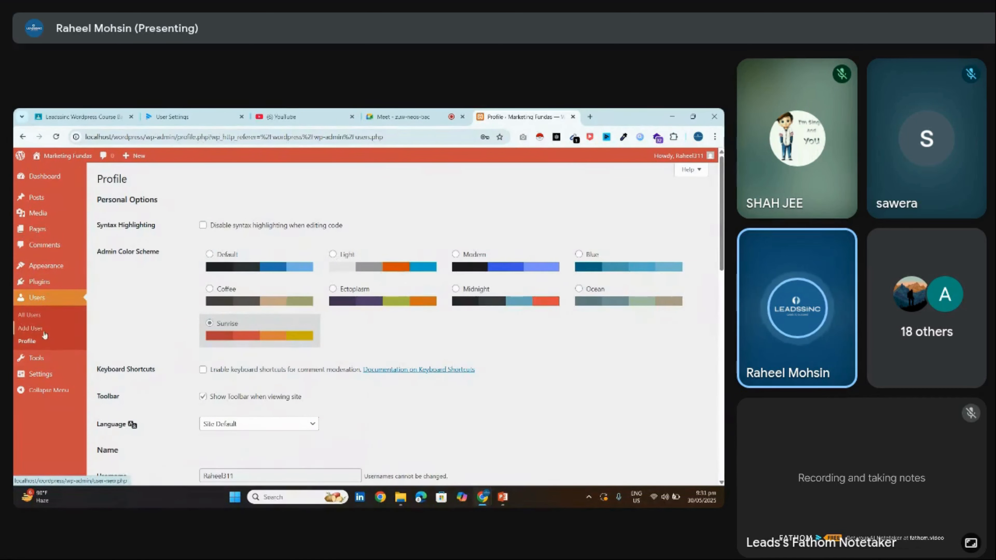
left_click(342, 304)
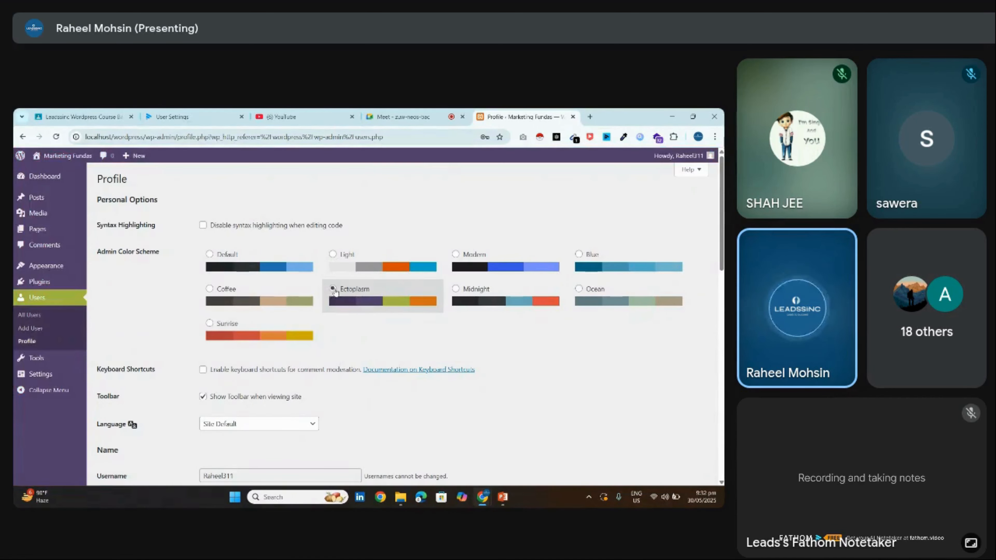
left_click_drag(721, 202, 719, 263)
scroll(305, 256, "down", 2)
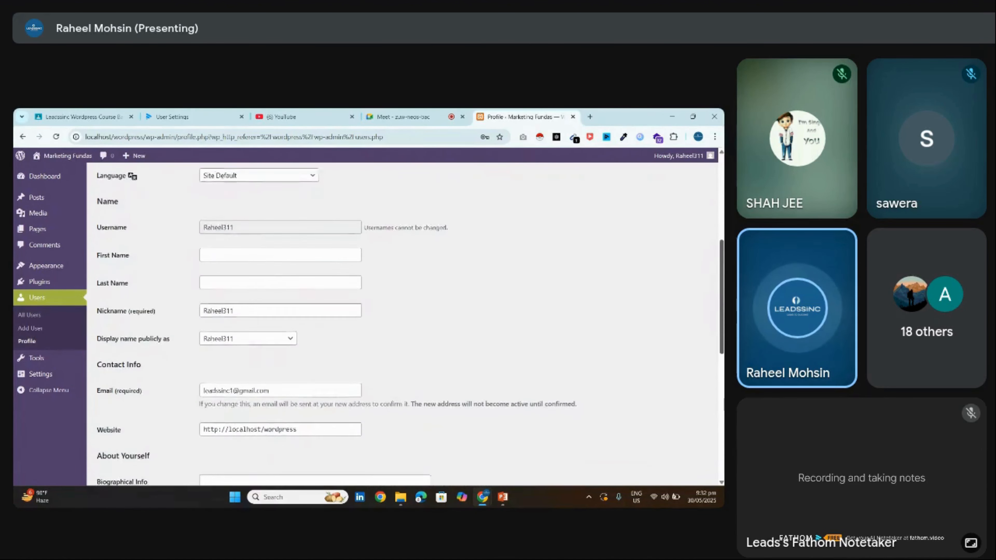
Start typing a first name in the profile, then clear it and leave the field empty
left_click(305, 256)
type("Ra")
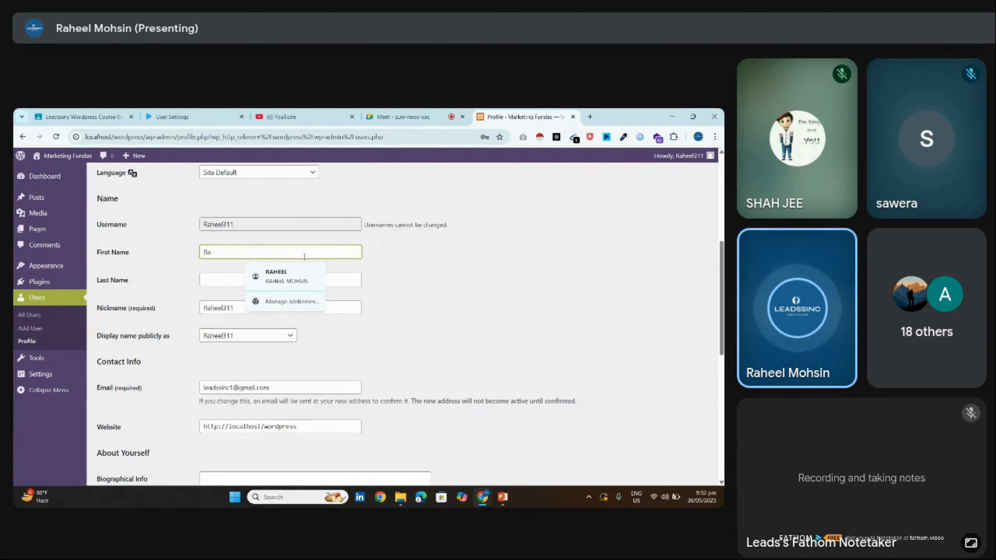
key("BackSpace")
key("BackSpace")
left_click(422, 289)
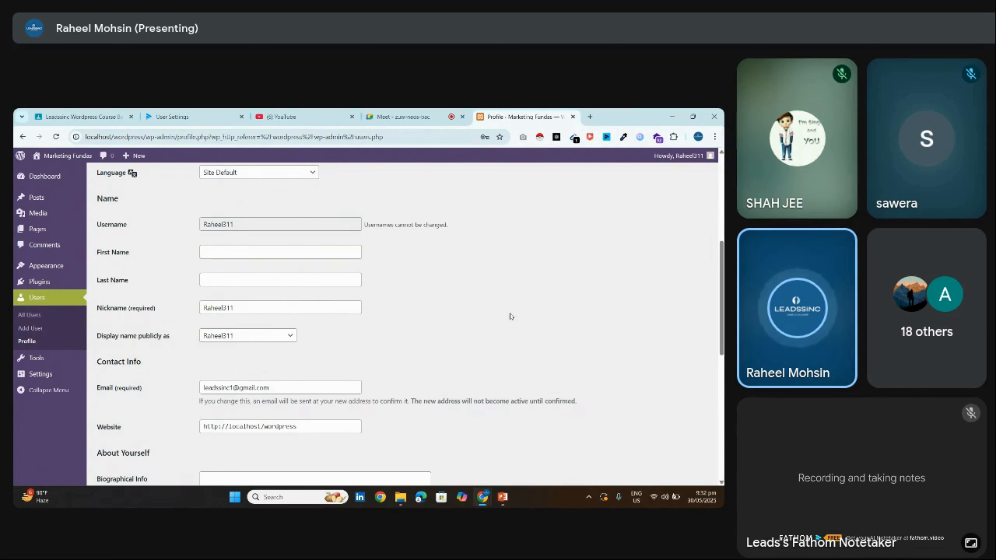
scroll(679, 308, "down", 5)
scroll(298, 243, "down", 4)
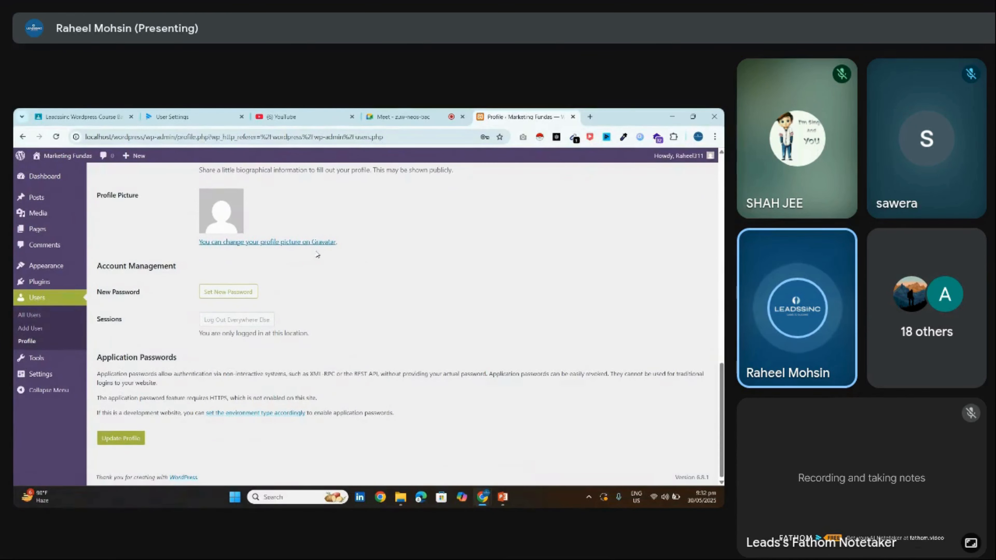
Replace the generated password with a typed new password and save with Update Profile
left_click(241, 291)
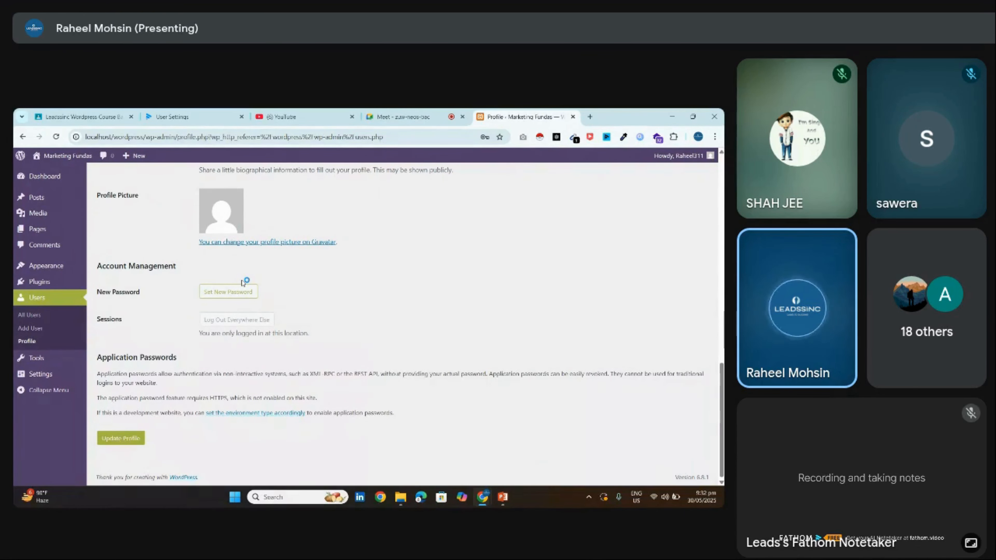
triple_click(267, 306)
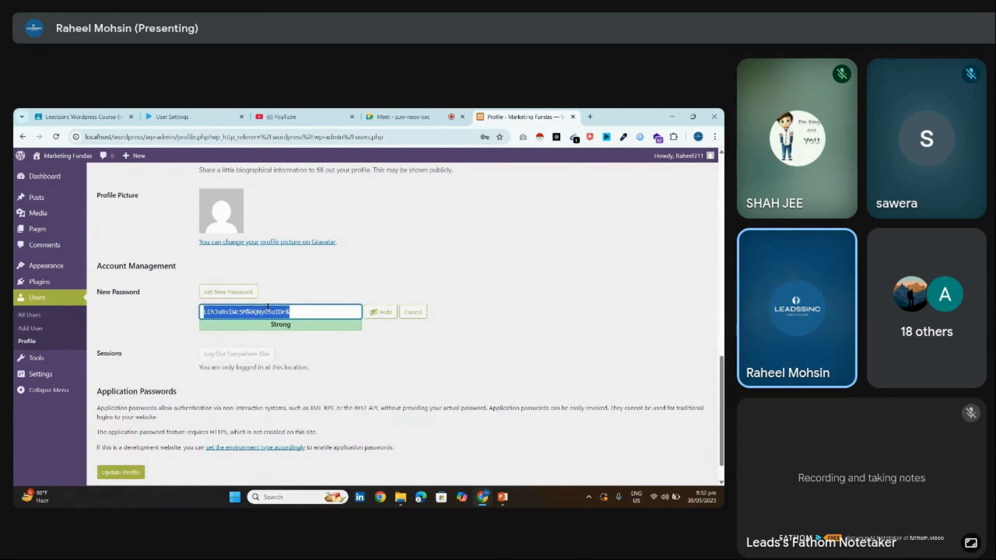
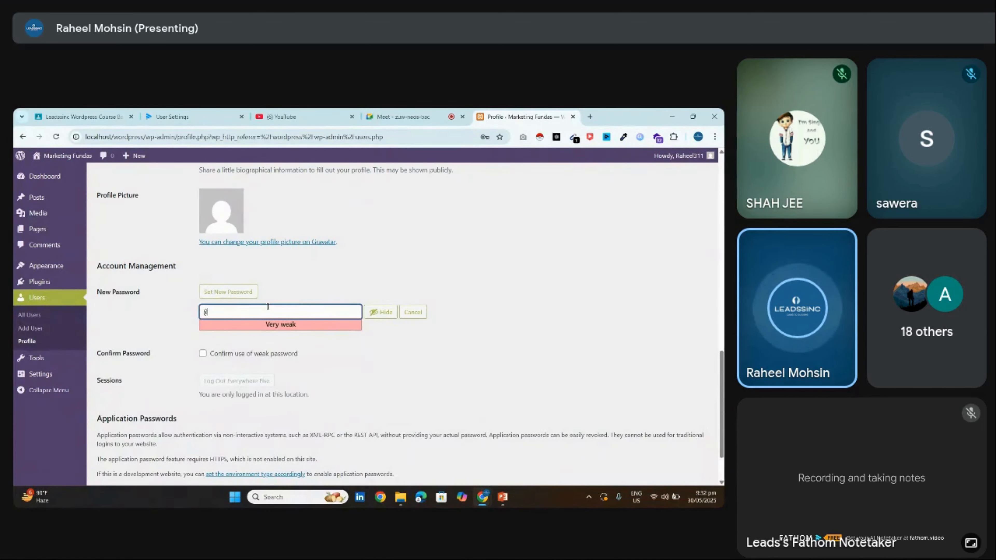
key("BackSpace")
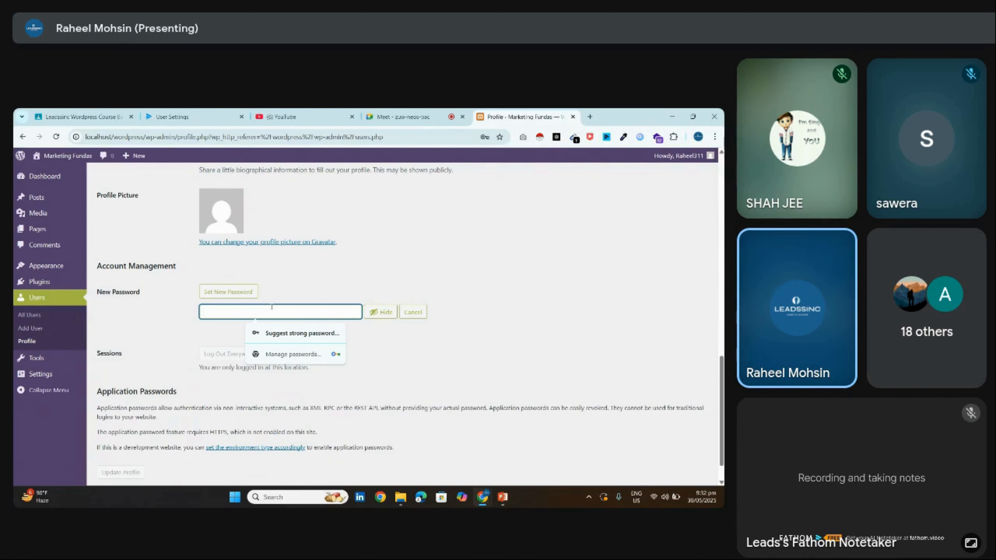
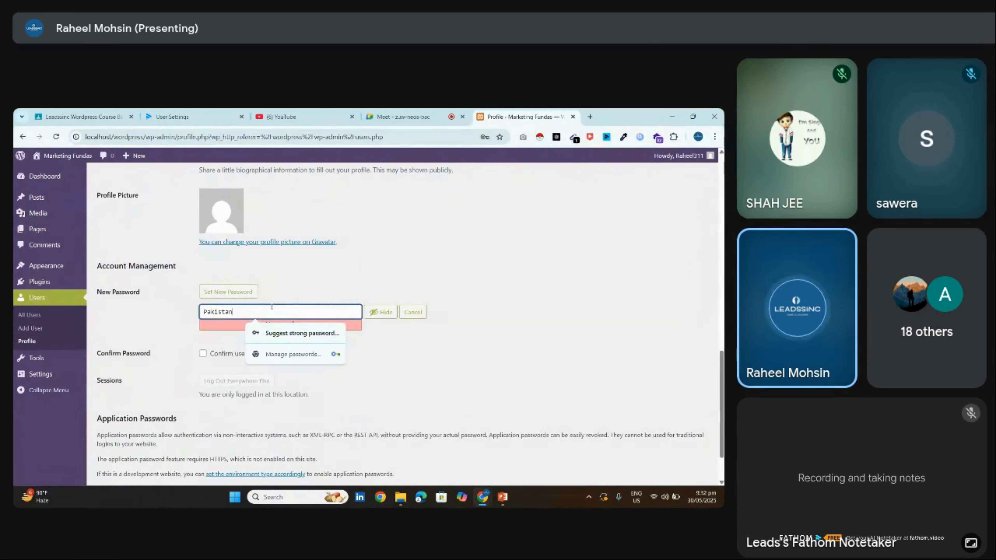
left_click(420, 341)
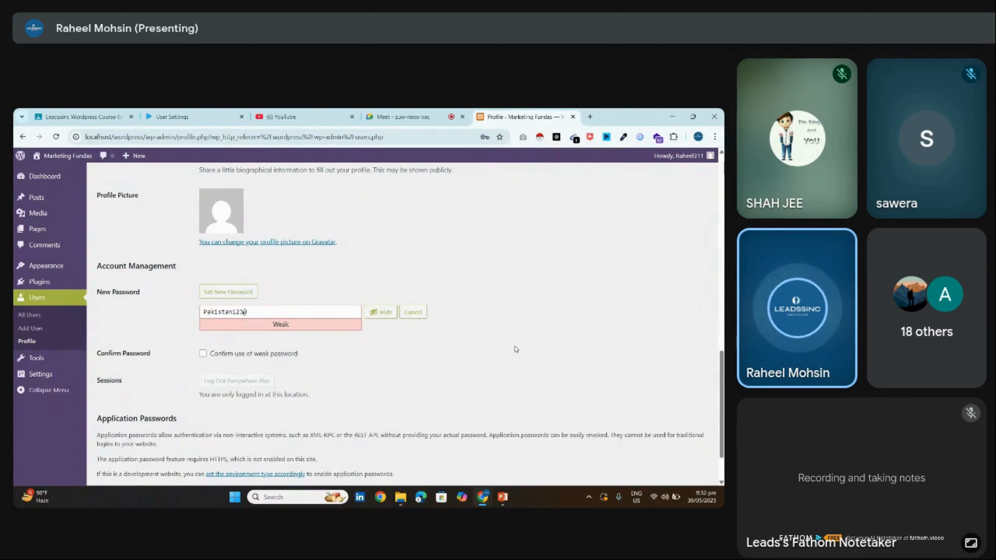
left_click(257, 312)
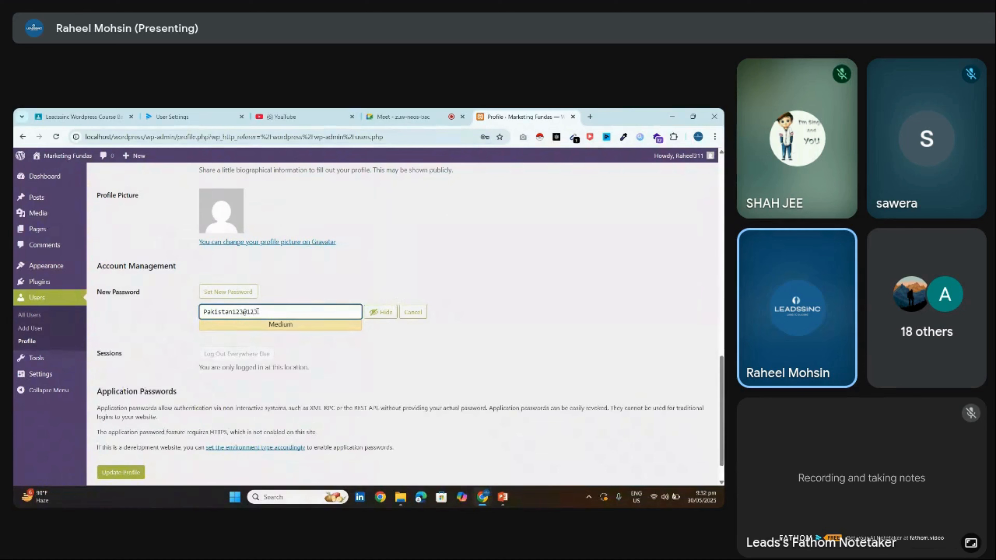
triple_click(261, 315)
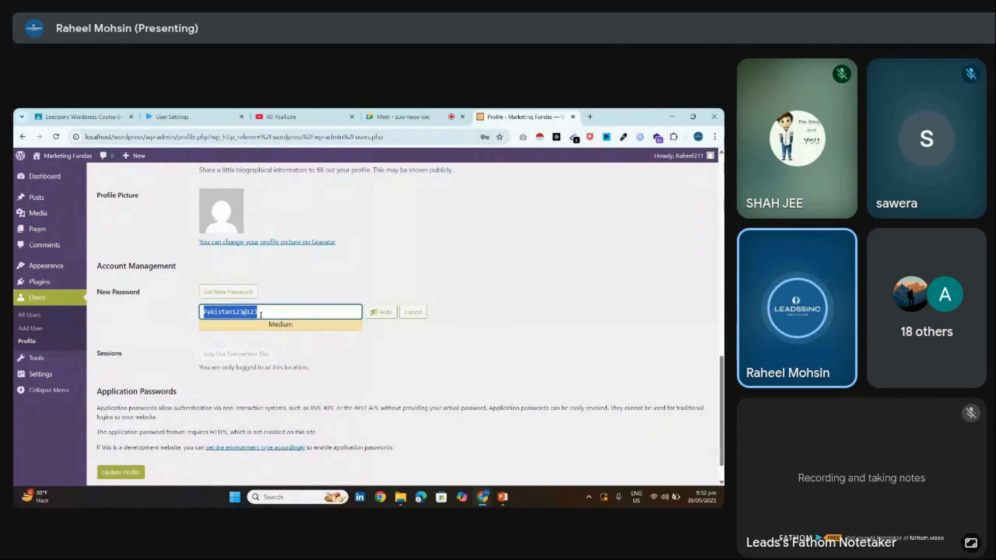
scroll(649, 373, "down", 1)
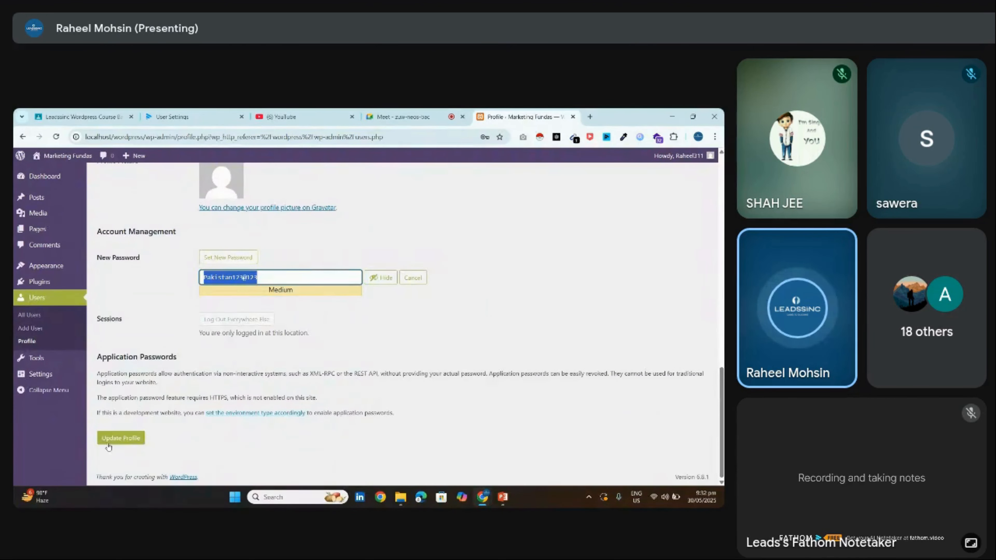
left_click(128, 438)
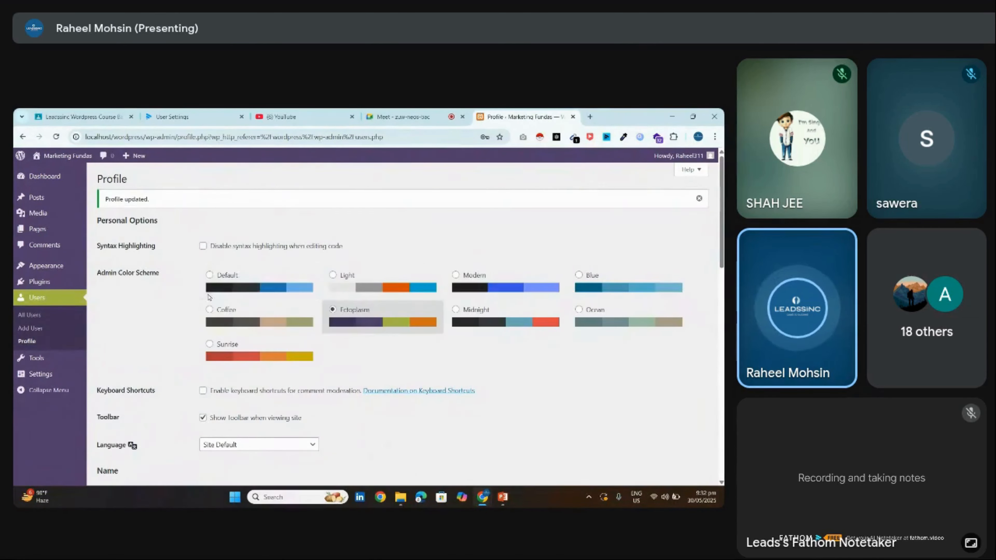
Copy the wp-admin address and load it in a new tab and an Incognito window
left_click_drag(85, 136, 175, 136)
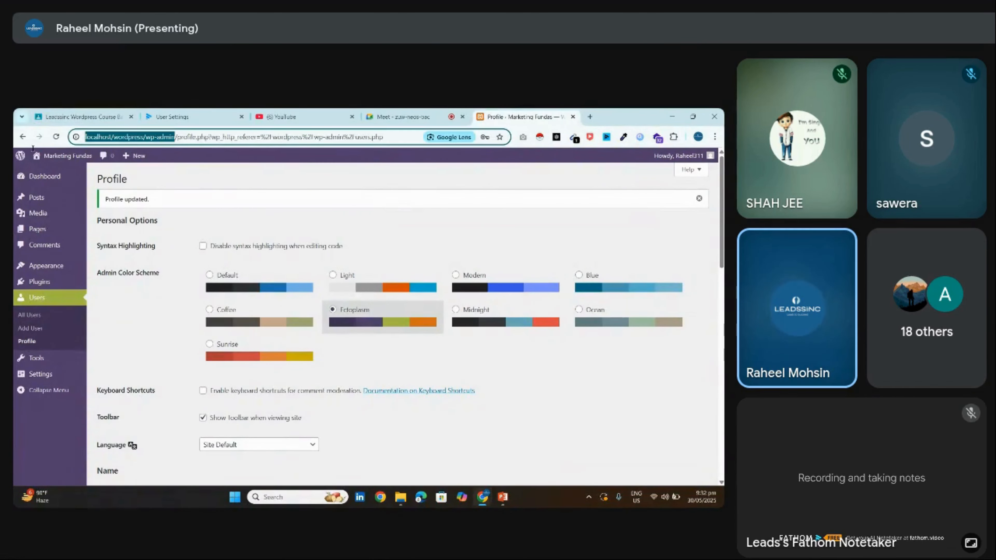
key("ctrl+c")
left_click(590, 117)
key("ctrl+v")
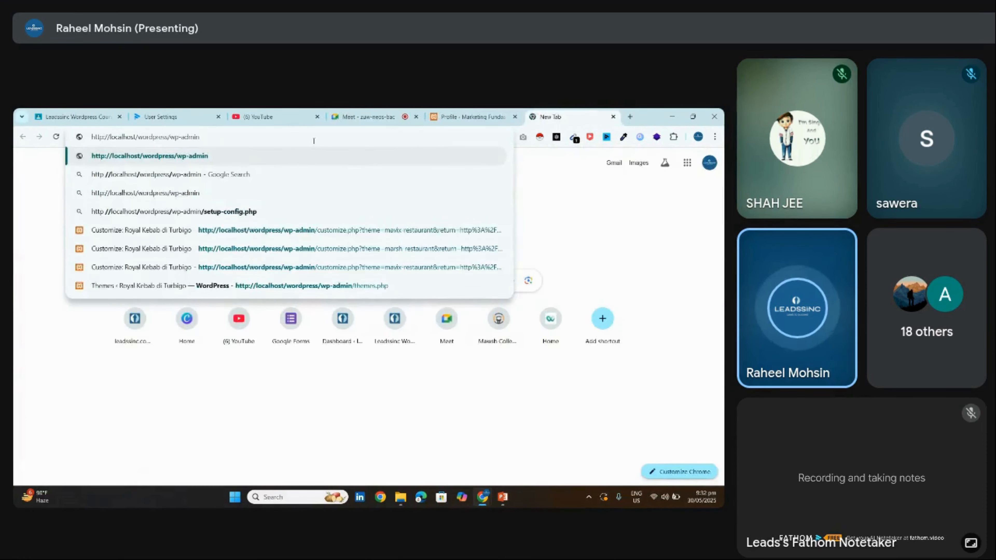
key("Return")
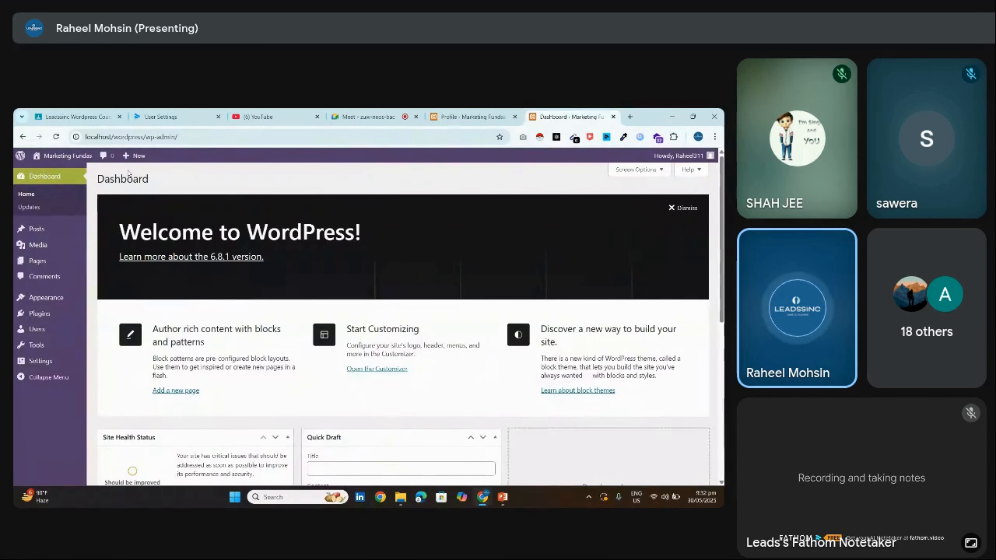
left_click(715, 136)
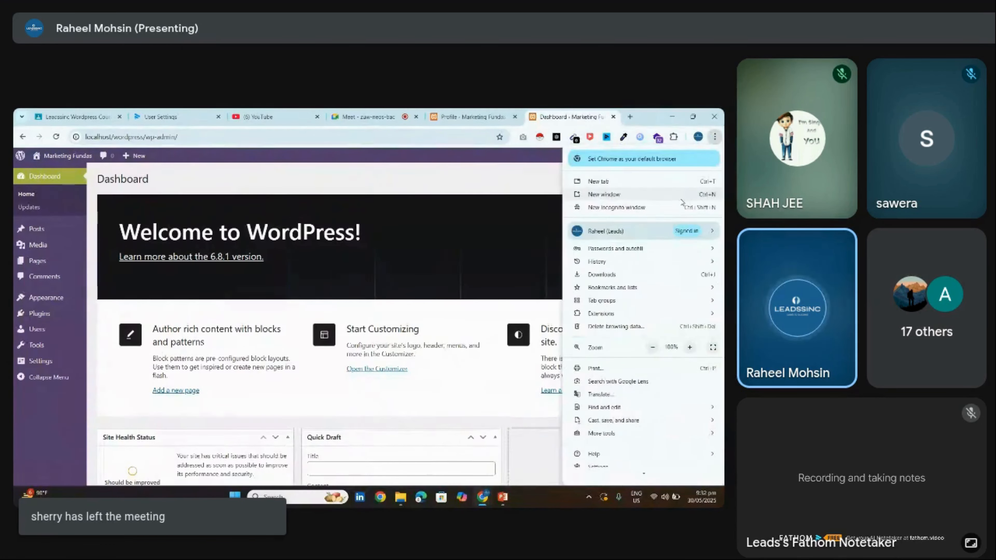
left_click(677, 210)
key("ctrl+shift+n")
key("ctrl+v")
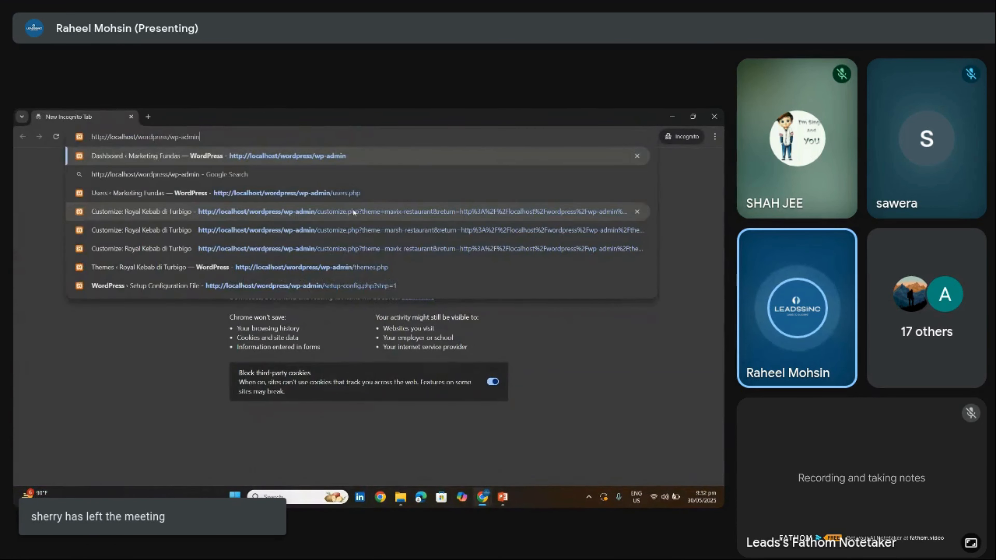
key("Return")
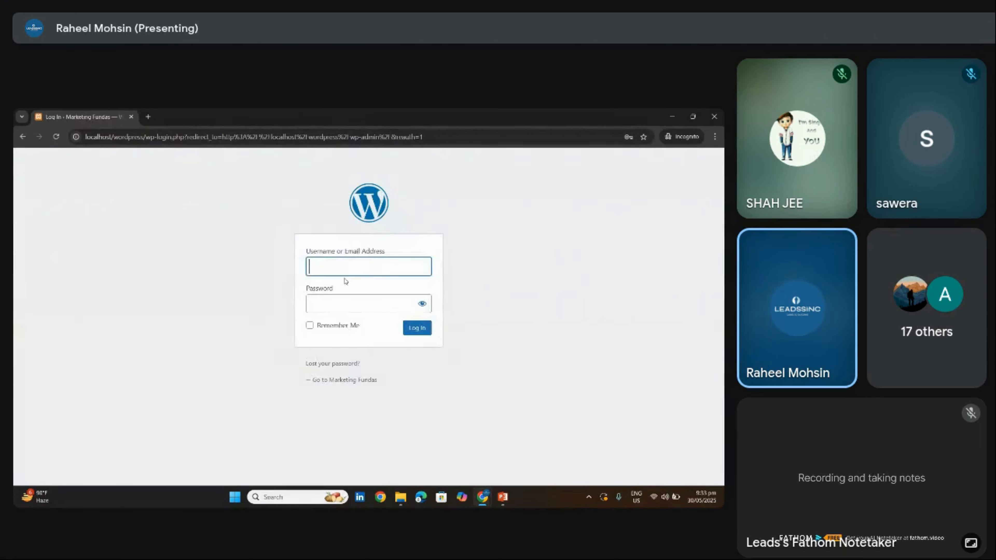
Log in with the saved username, the account password and Remember Me ticked
left_click(345, 270)
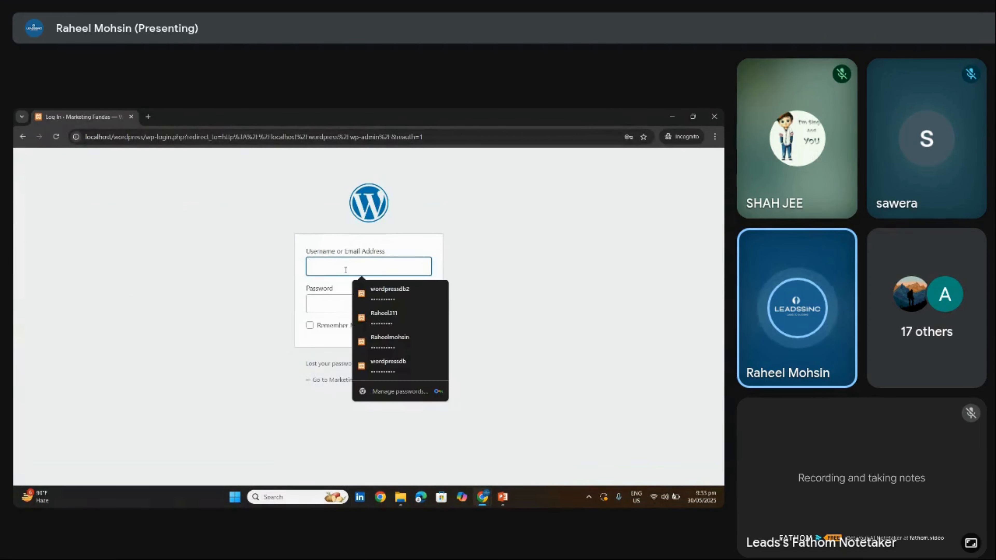
left_click(375, 320)
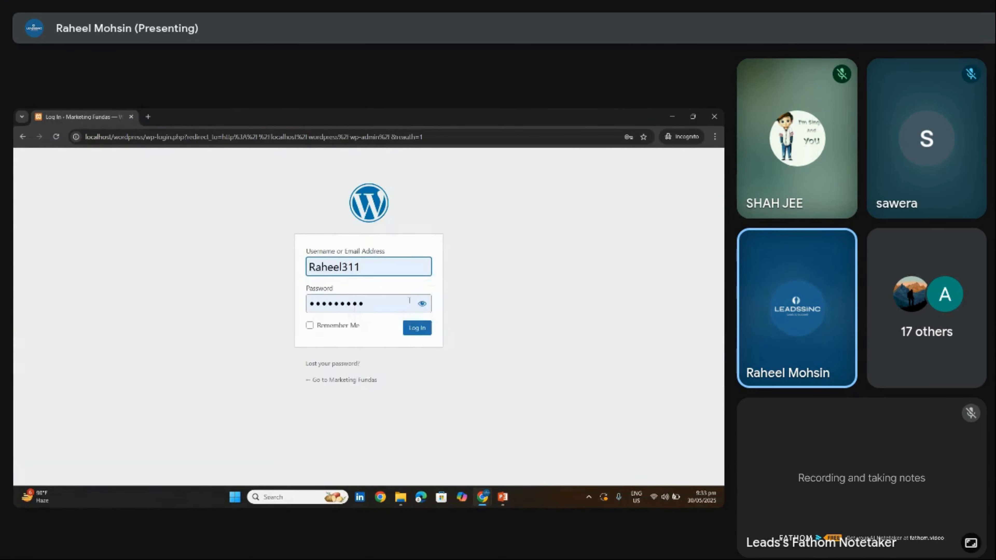
left_click(382, 308)
type("a")
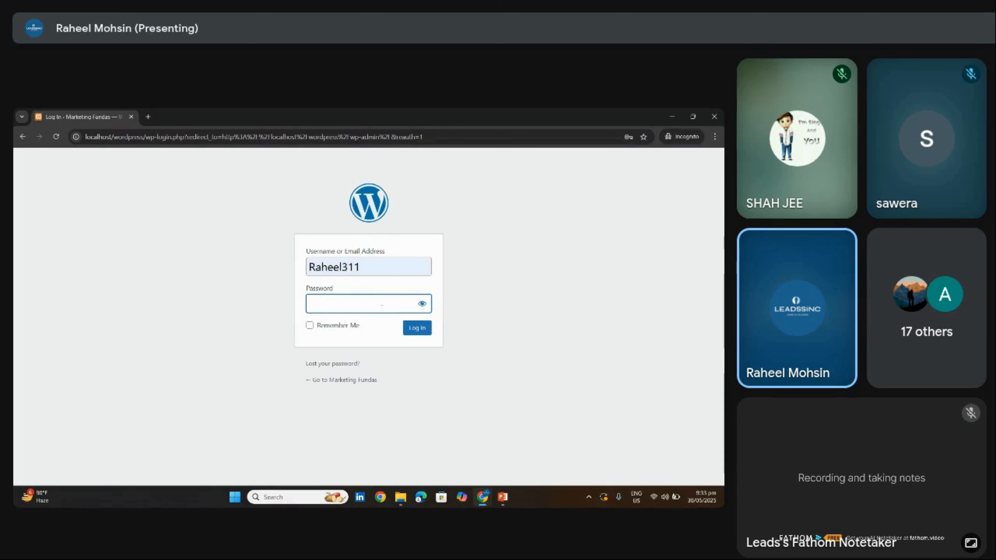
type("••••••••••")
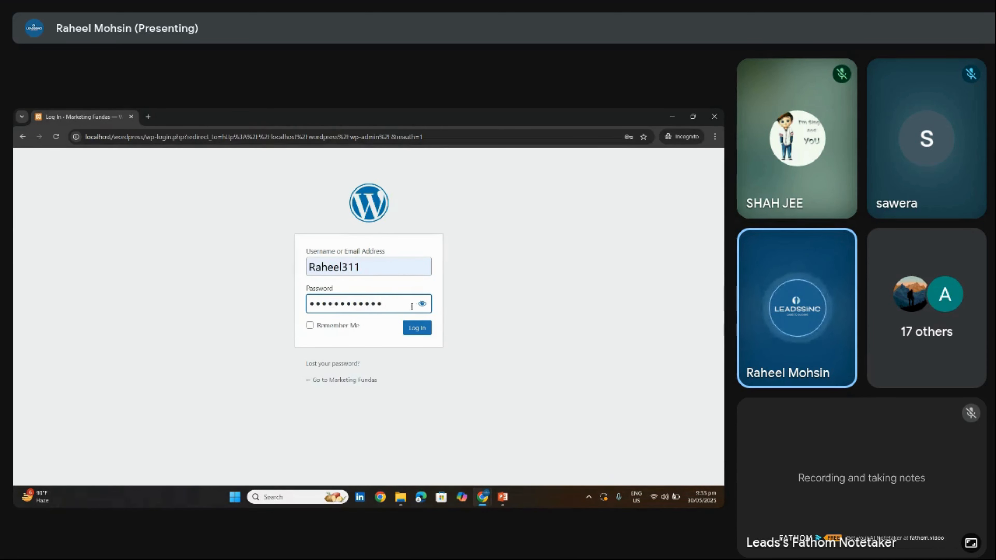
left_click(421, 306)
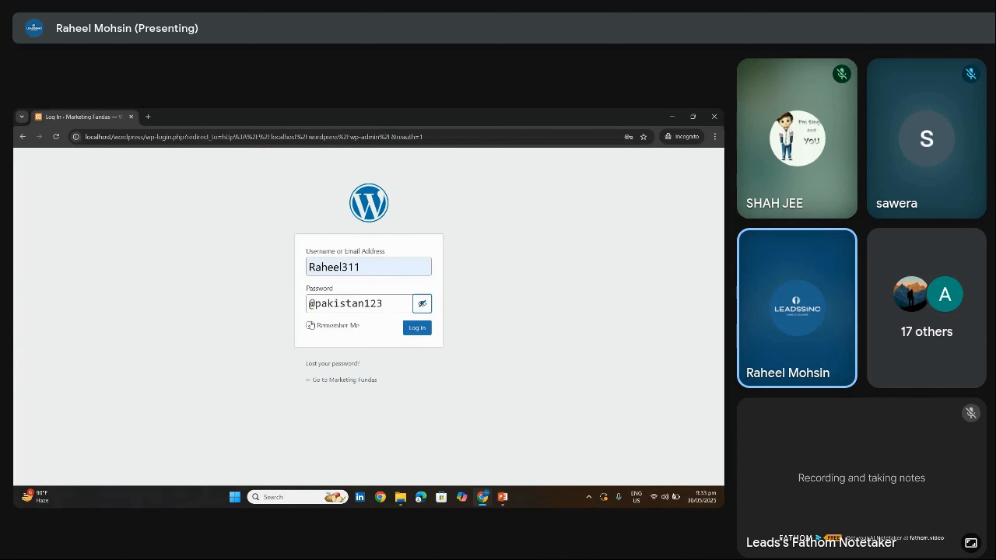
left_click(309, 325)
left_click(420, 329)
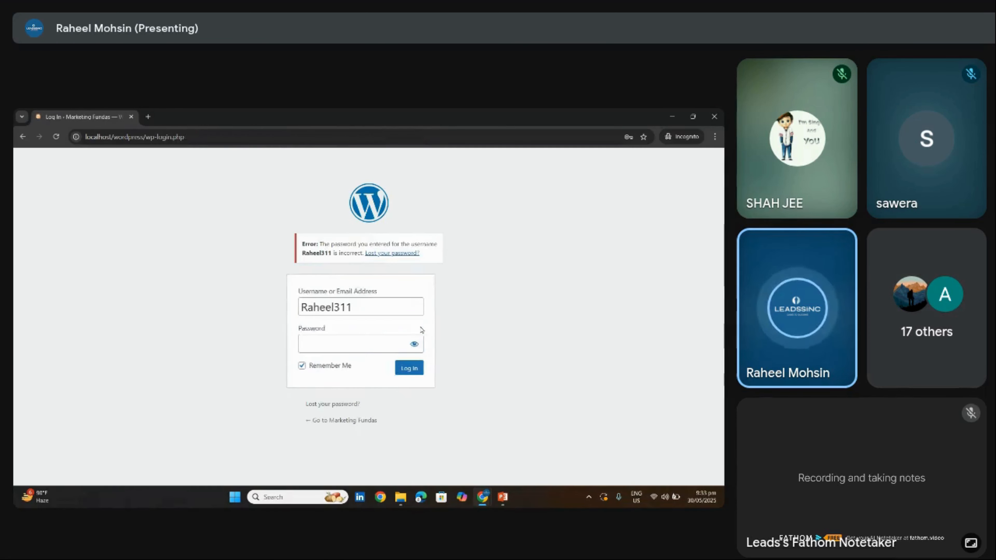
left_click(391, 336)
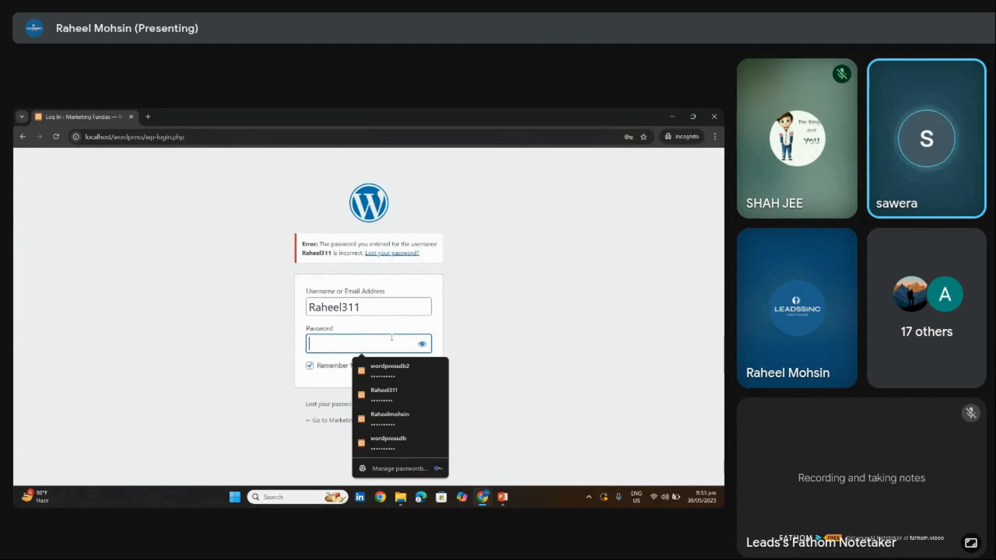
type("*")
key("BackSpace")
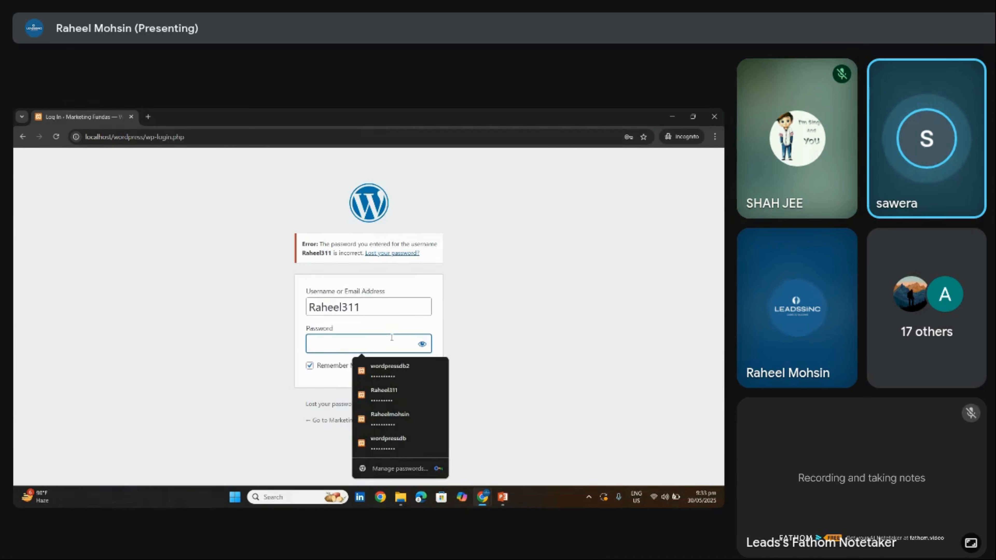
type("*********")
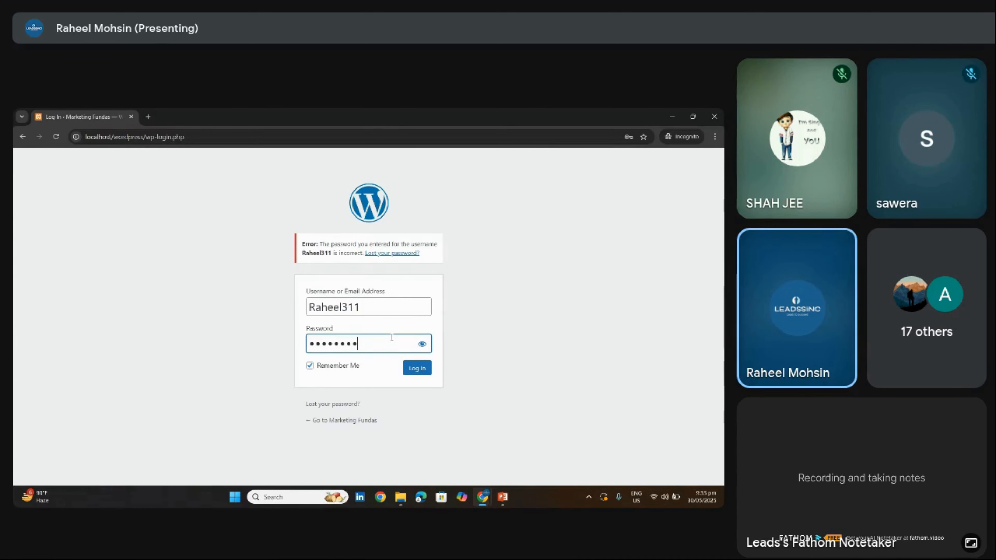
type("*")
left_click(422, 345)
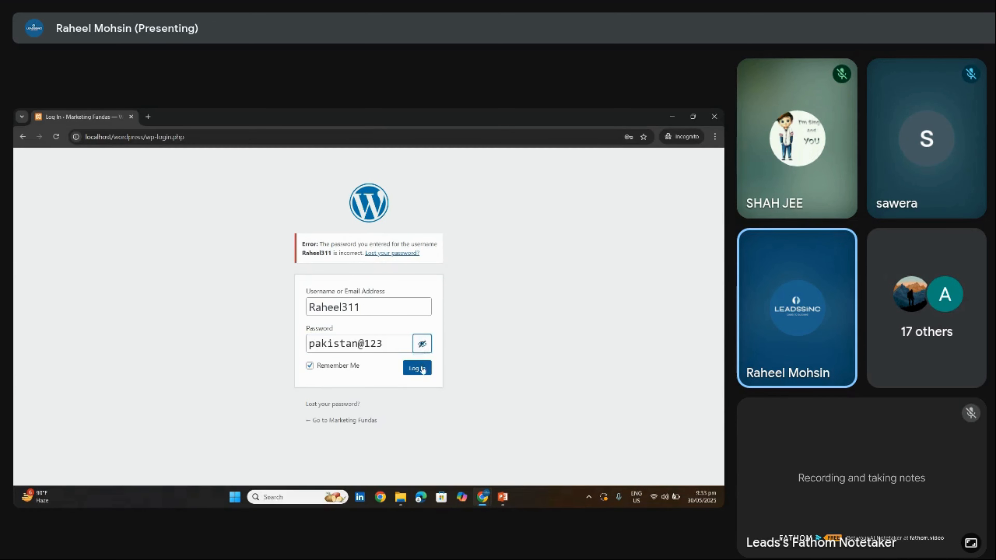
key("Return")
left_click(389, 345)
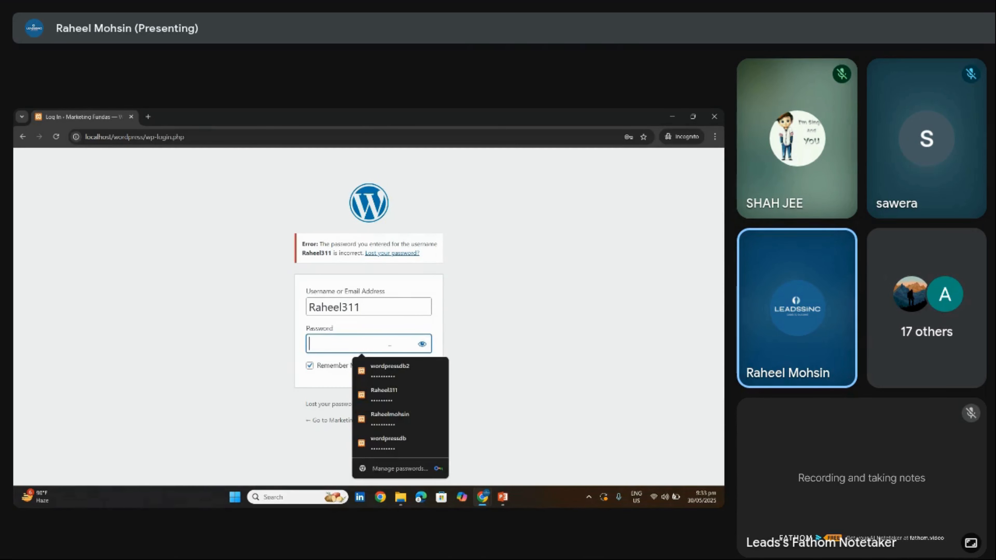
type("**********")
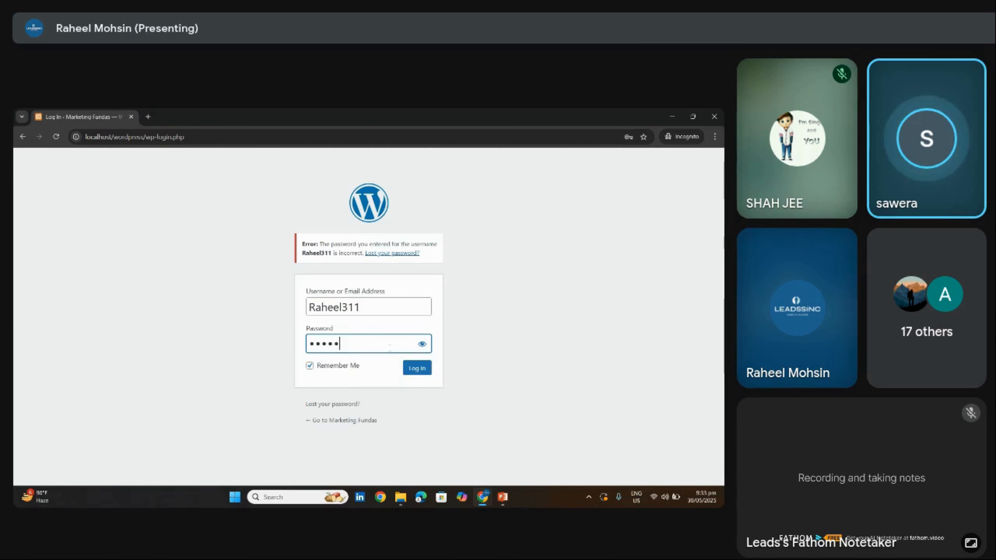
type("3")
left_click(422, 344)
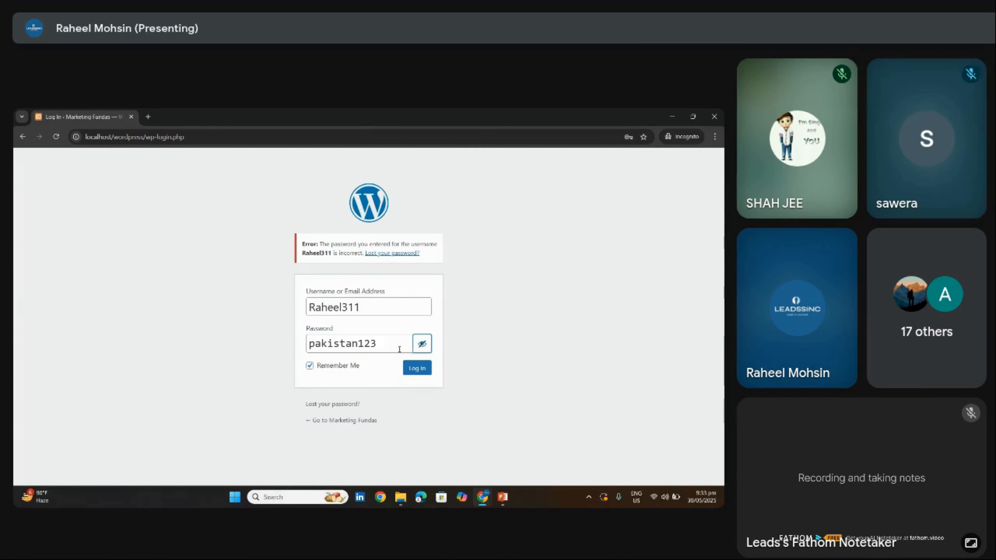
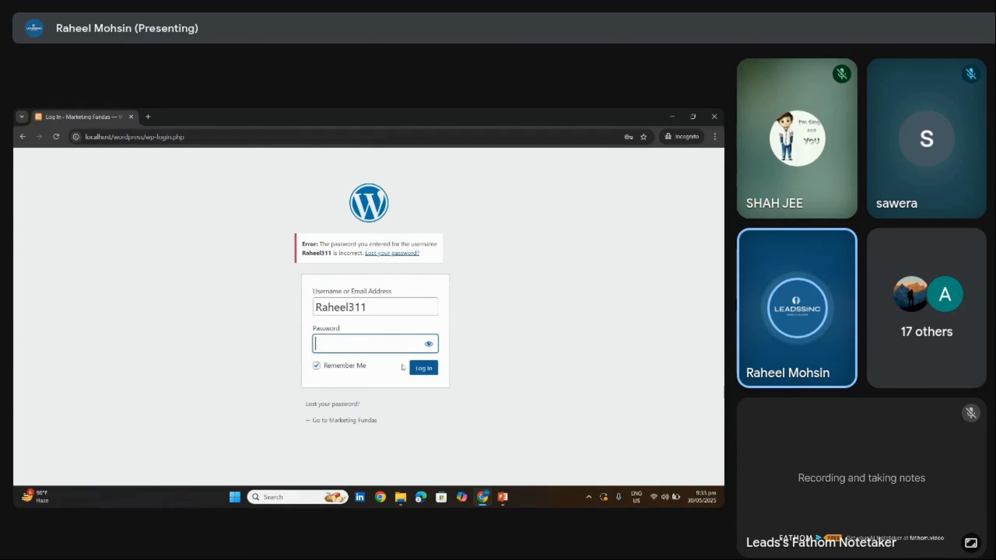
Switch to the main browser window showing the Marketing Fundas WordPress Dashboard
mouse_move(482, 497)
left_click(341, 436)
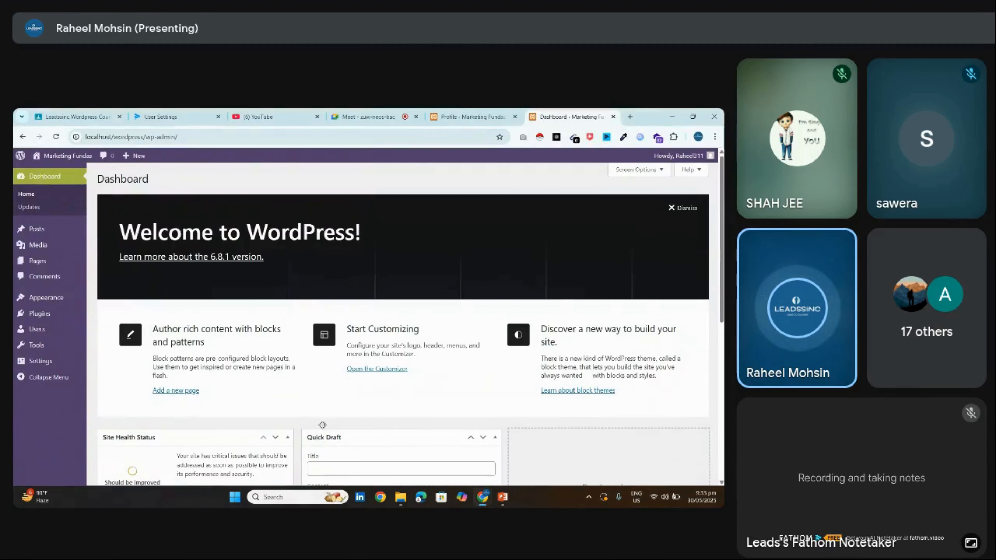
Generate a new strong password in the admin profile, copy it, and save the profile
left_click(37, 329)
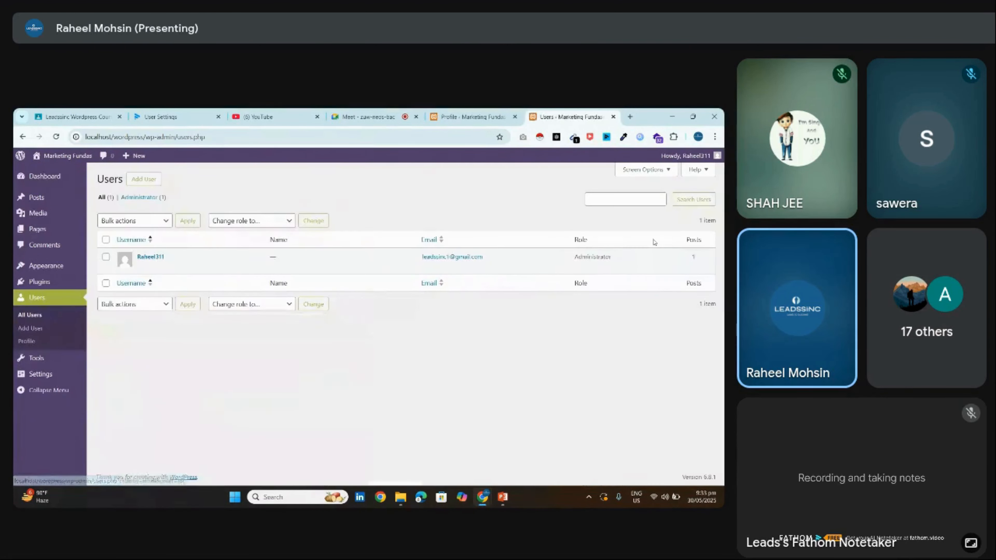
left_click(140, 266)
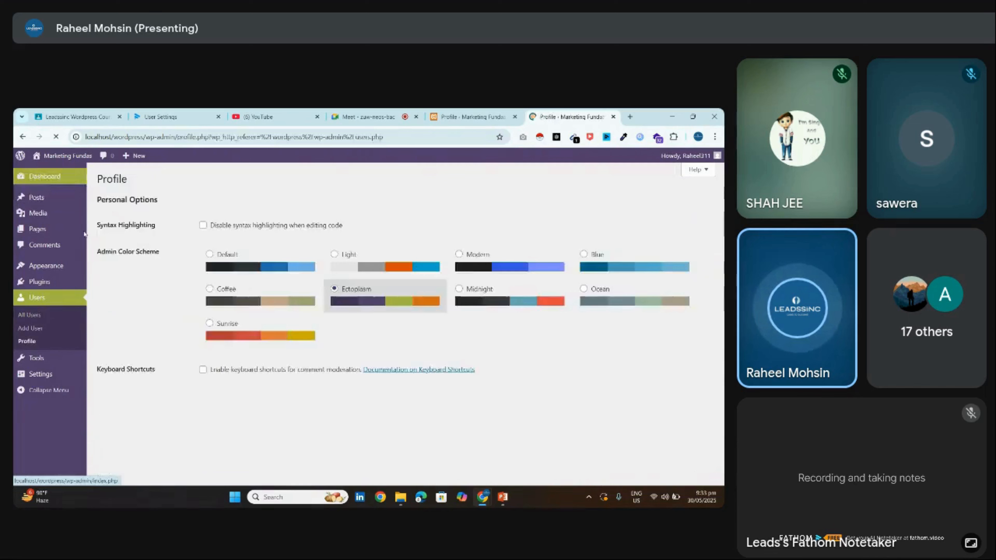
scroll(226, 369, "down", 15)
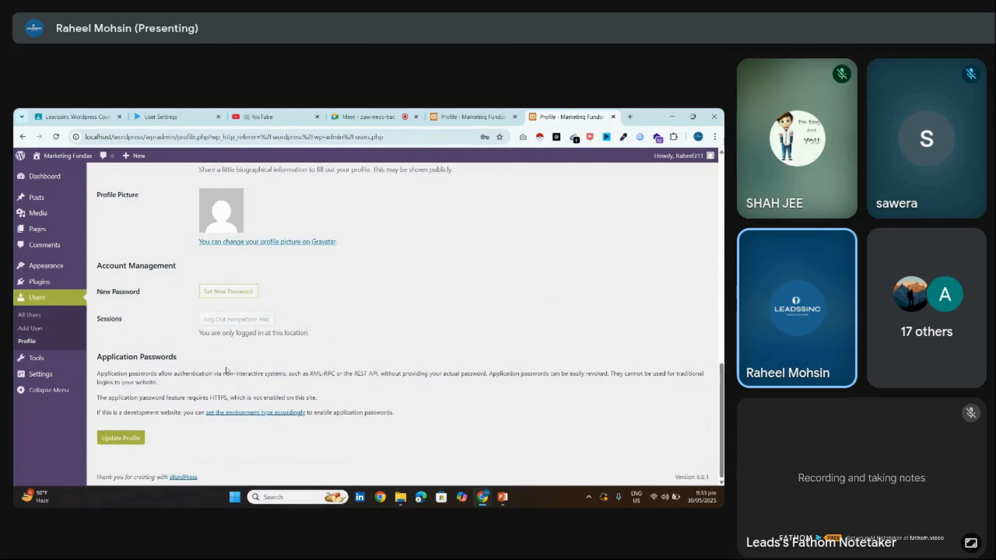
left_click(229, 291)
triple_click(249, 312)
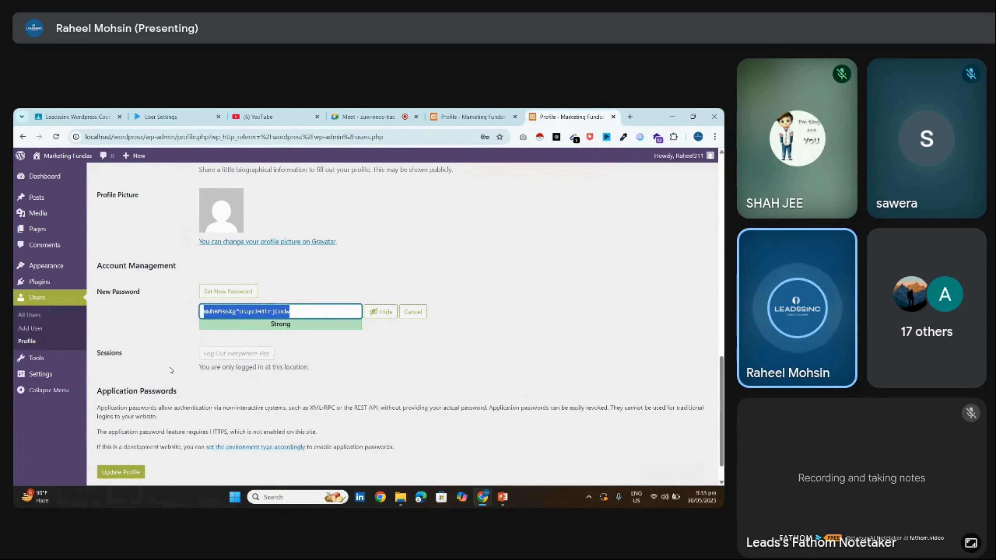
left_click(120, 475)
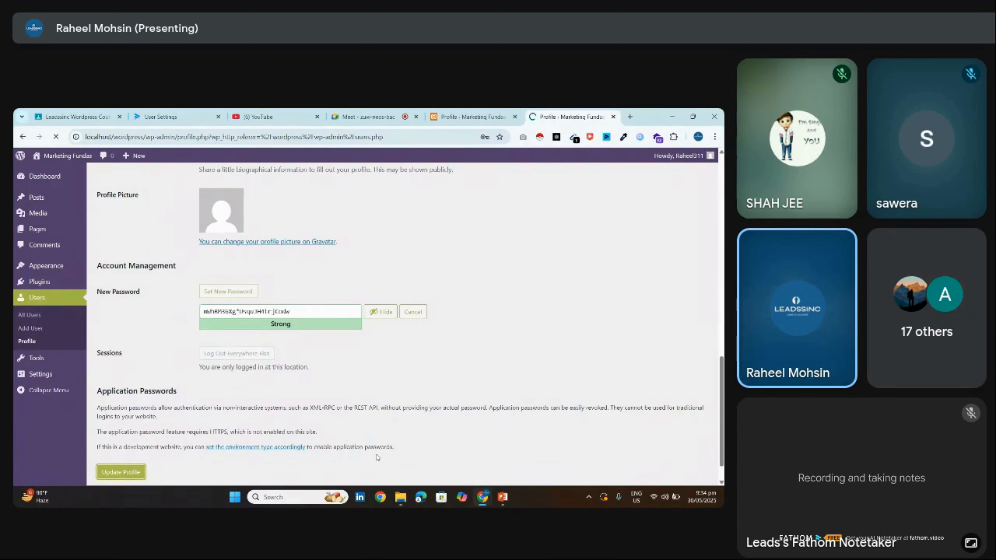
Paste the new password into the incognito login page and log in successfully
mouse_move(482, 497)
left_click(584, 445)
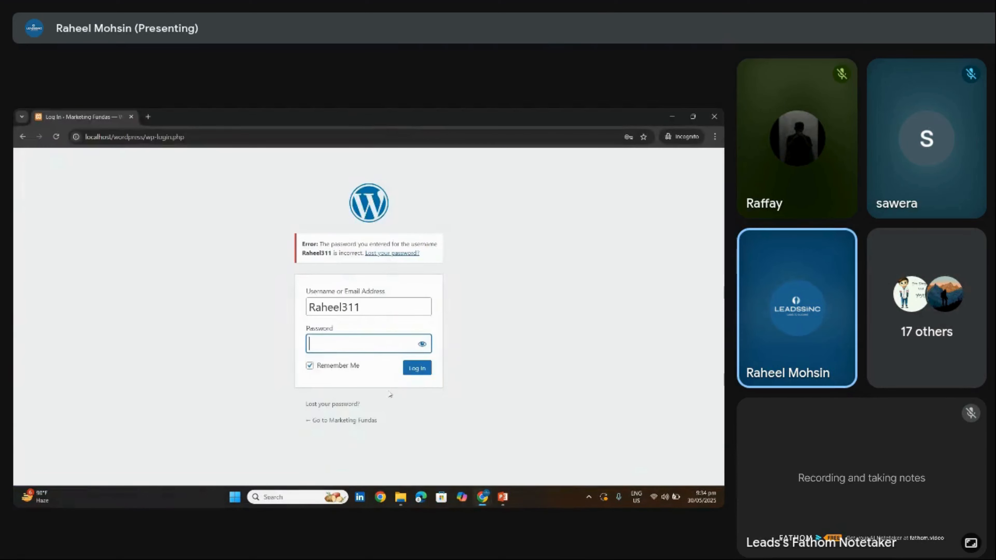
key("ctrl+v")
left_click(422, 343)
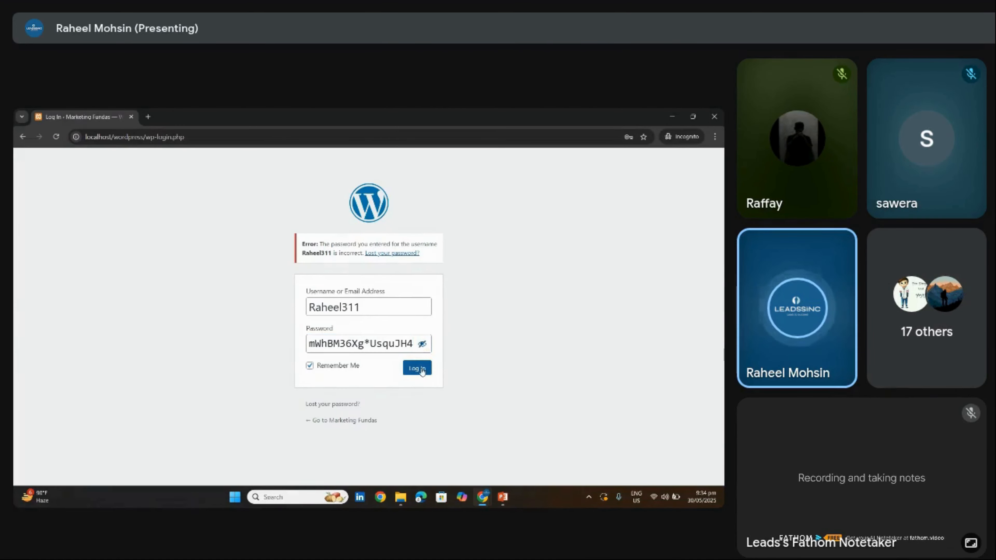
left_click(421, 370)
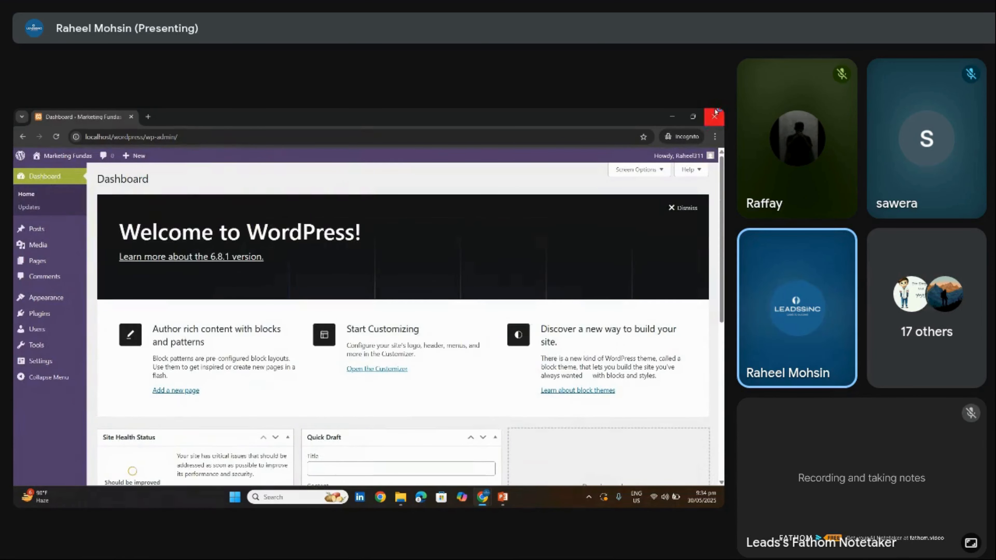
Close the test login window and open the Add User form from the Users list
left_click(713, 117)
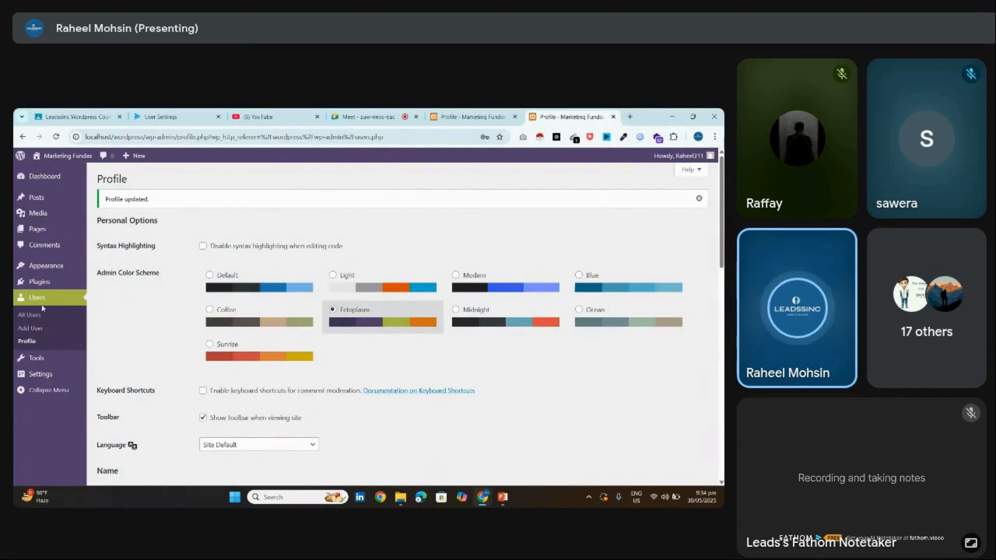
left_click(34, 315)
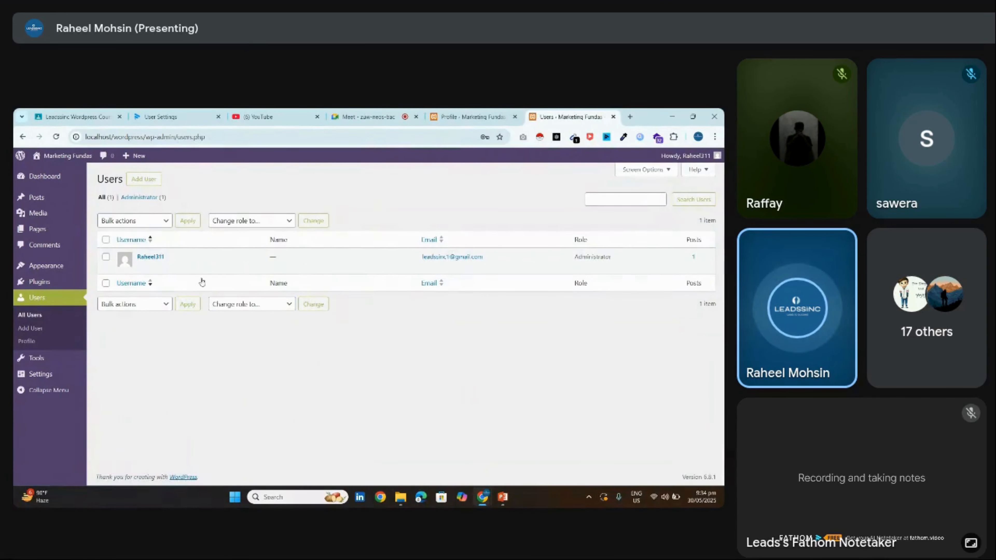
left_click(139, 179)
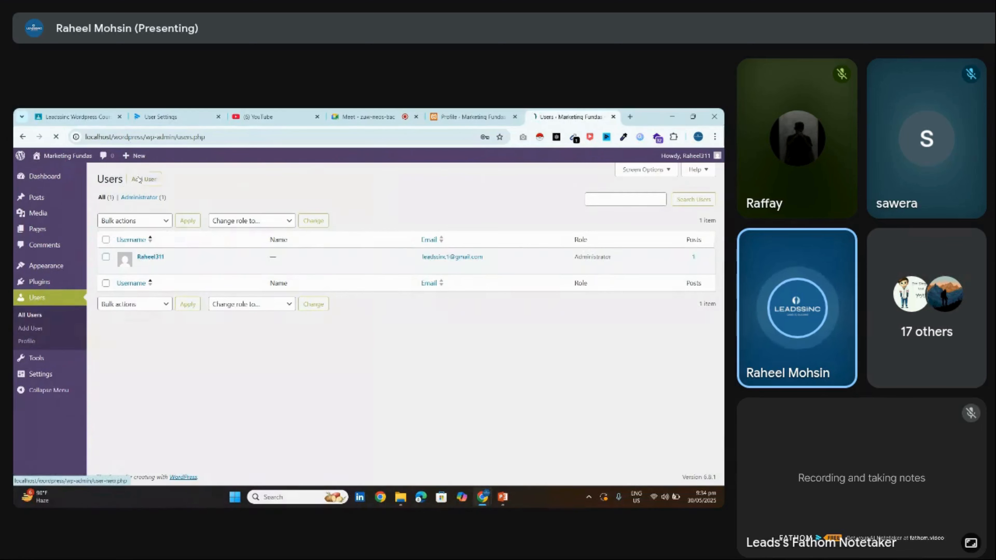
Fill username, e-mail, first and last name from saved suggestions, and website leadssinc.com
left_click(240, 226)
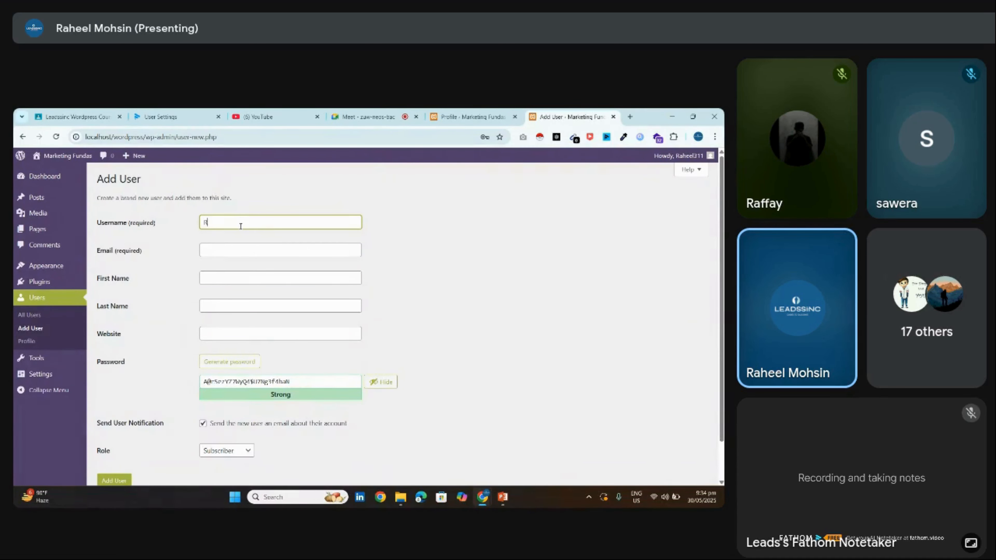
type("el")
key("Tab")
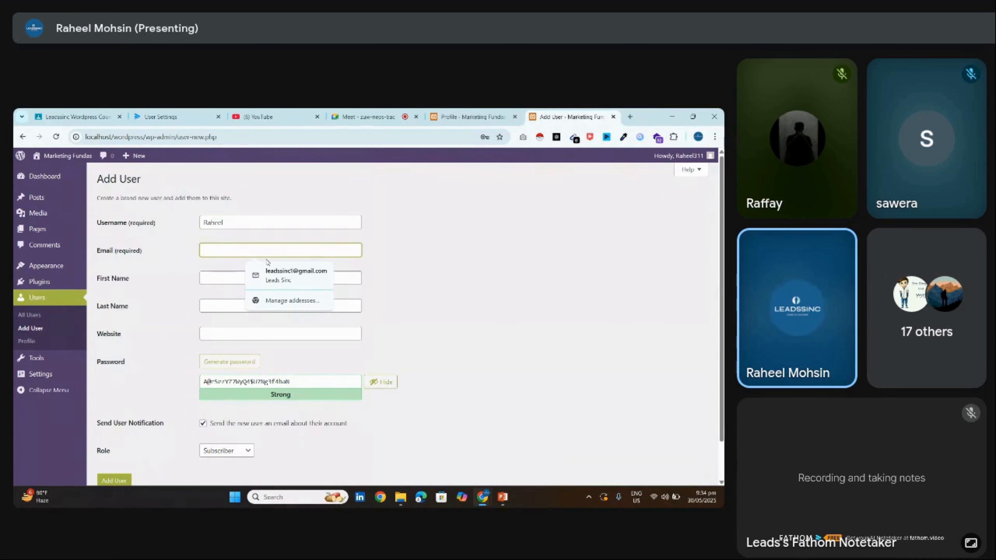
type("blog")
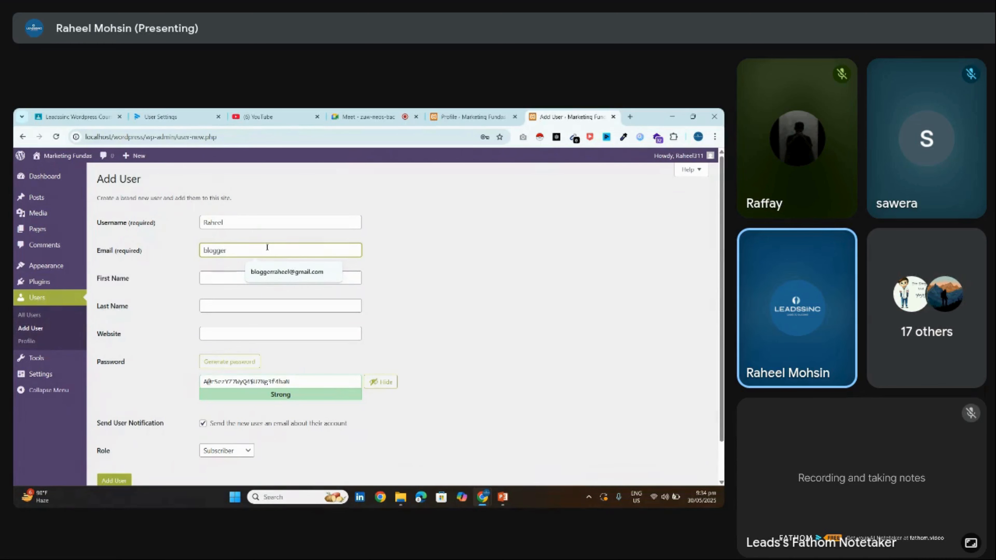
type("ger")
left_click(287, 272)
left_click(235, 278)
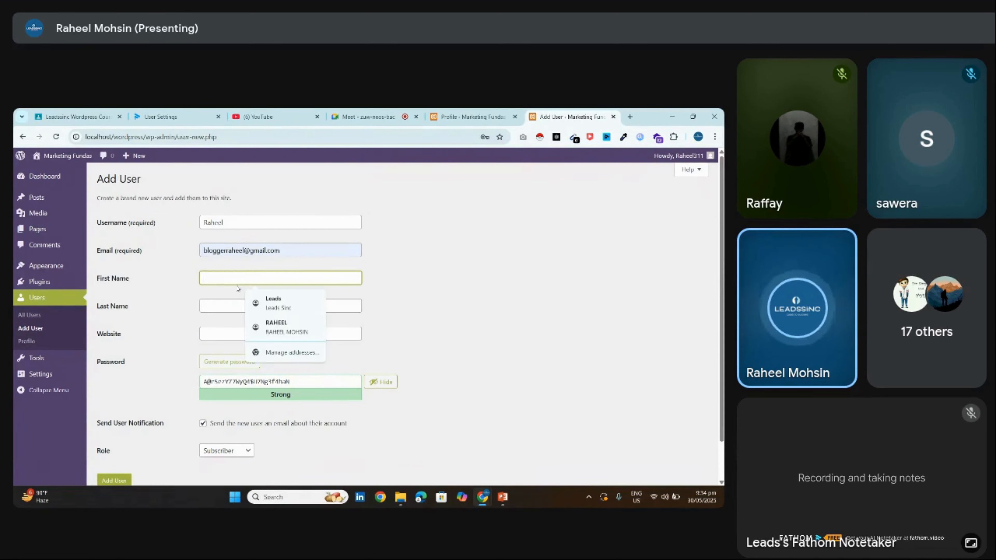
left_click(277, 327)
scroll(275, 294, "down", 1)
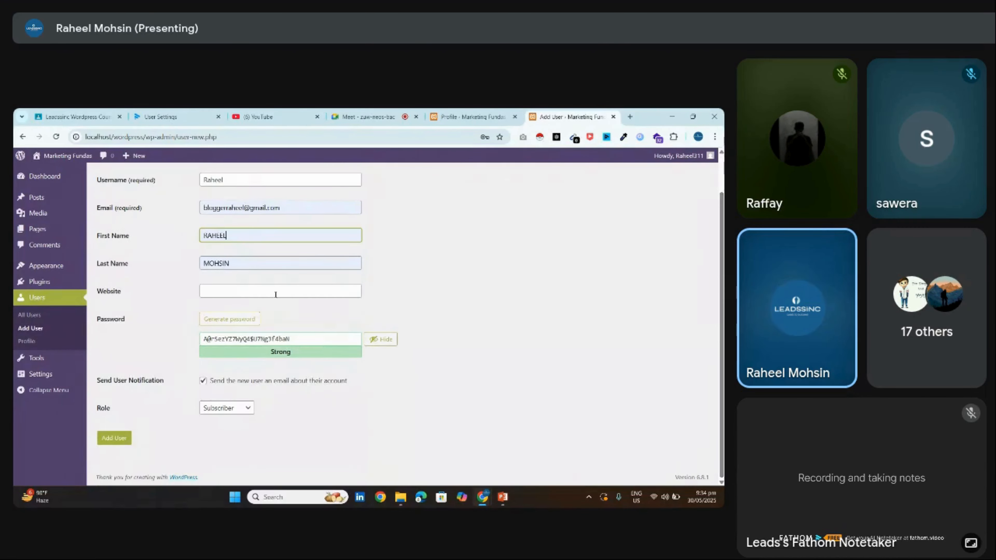
left_click(275, 294)
type("lead")
left_click(270, 312)
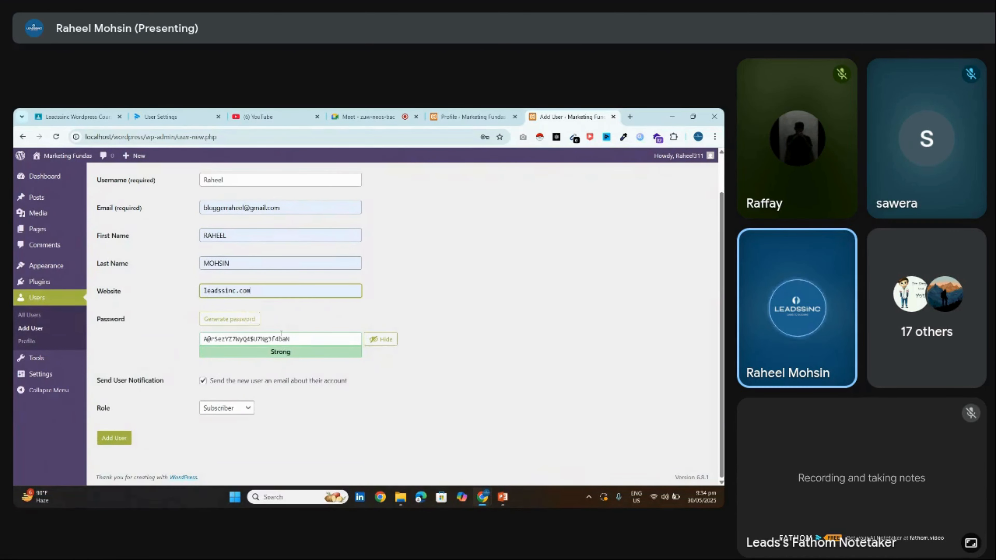
Replace the prefilled password with Chrome's suggested strong password
left_click_drag(306, 339, 202, 339)
type("8")
key("BackSpace")
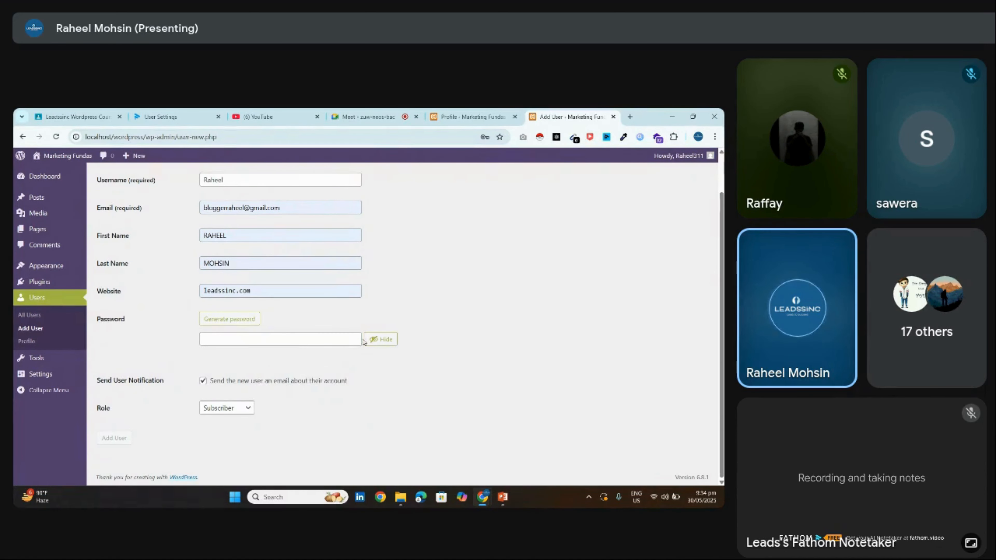
left_click(296, 345)
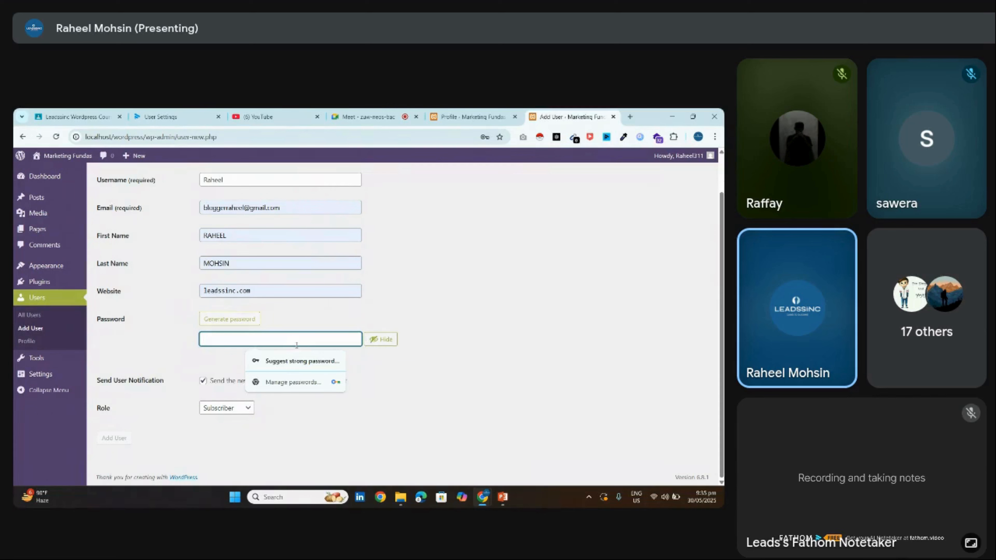
left_click(297, 359)
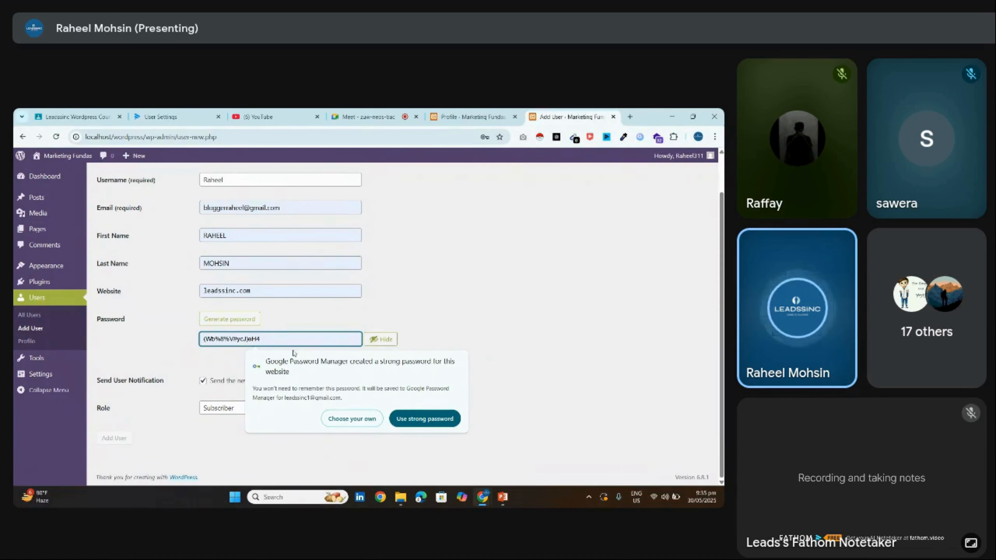
left_click(400, 424)
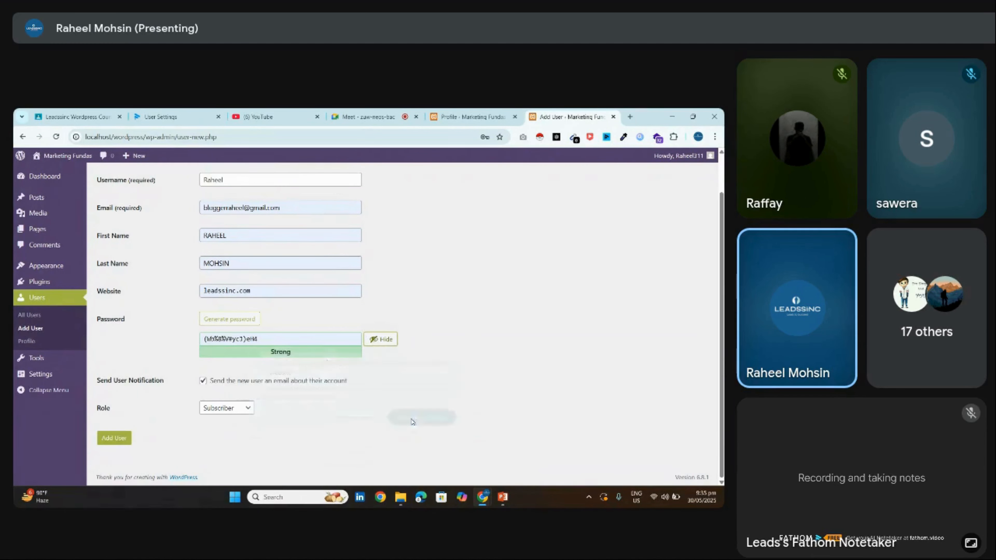
left_click(278, 343)
key("ctrl+a")
Set the new user's role to Administrator
left_click(247, 408)
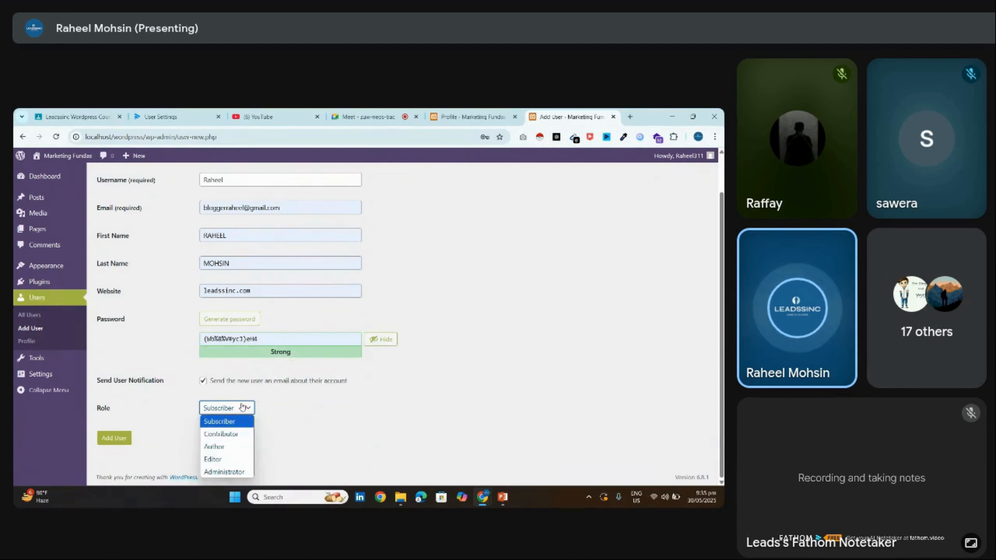
left_click(103, 408)
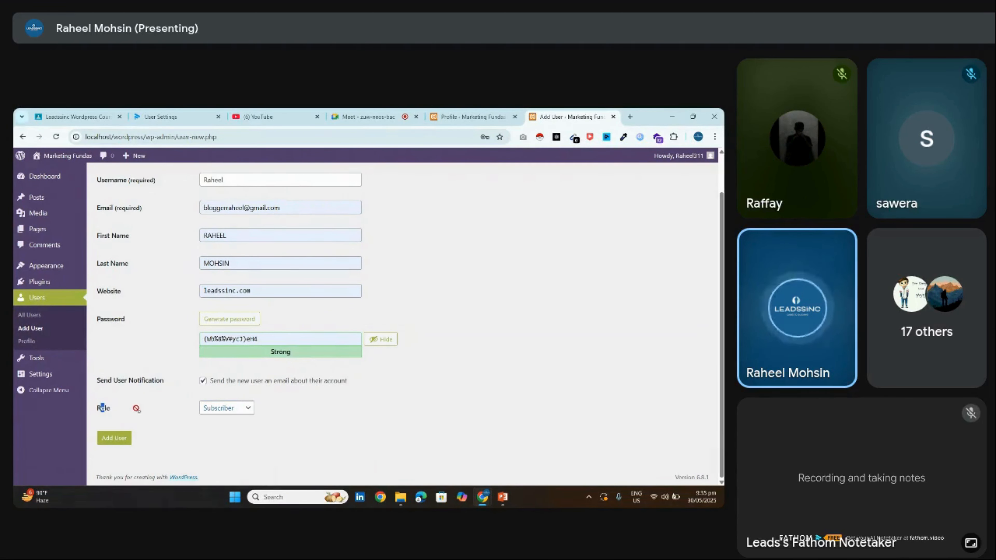
left_click(226, 411)
left_click(234, 470)
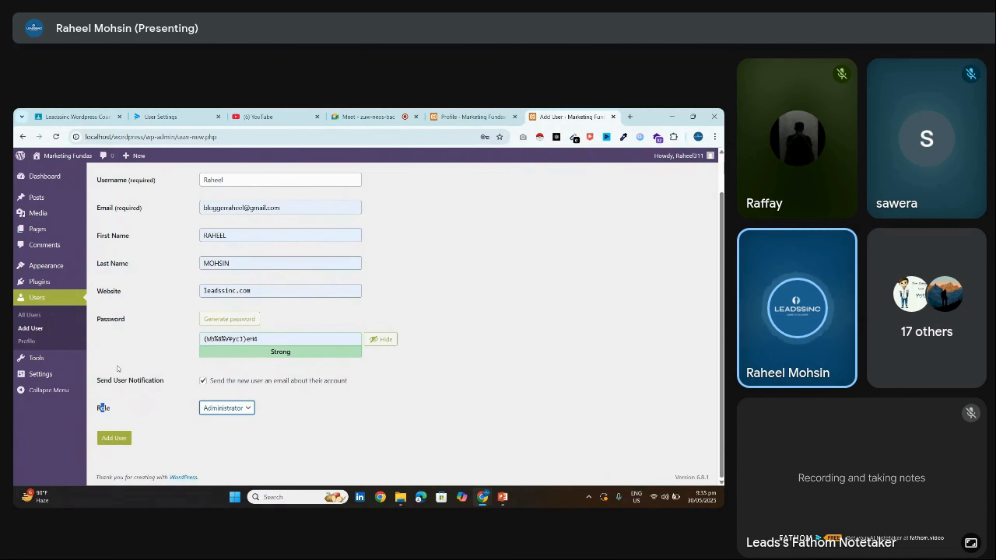
left_click(168, 394)
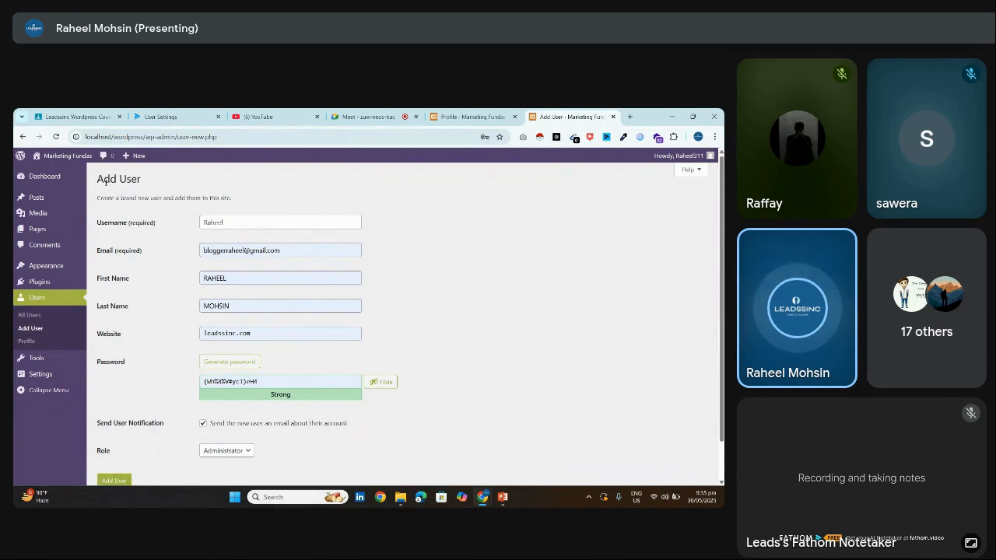
Walk through the Add User fields, keeping Administrator as the selected role
left_click_drag(95, 183, 156, 177)
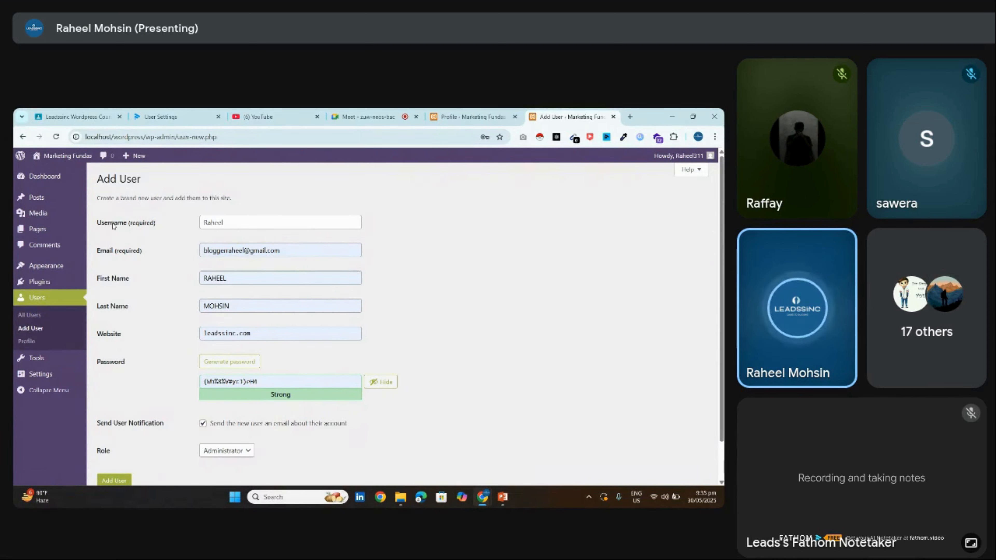
left_click(226, 261)
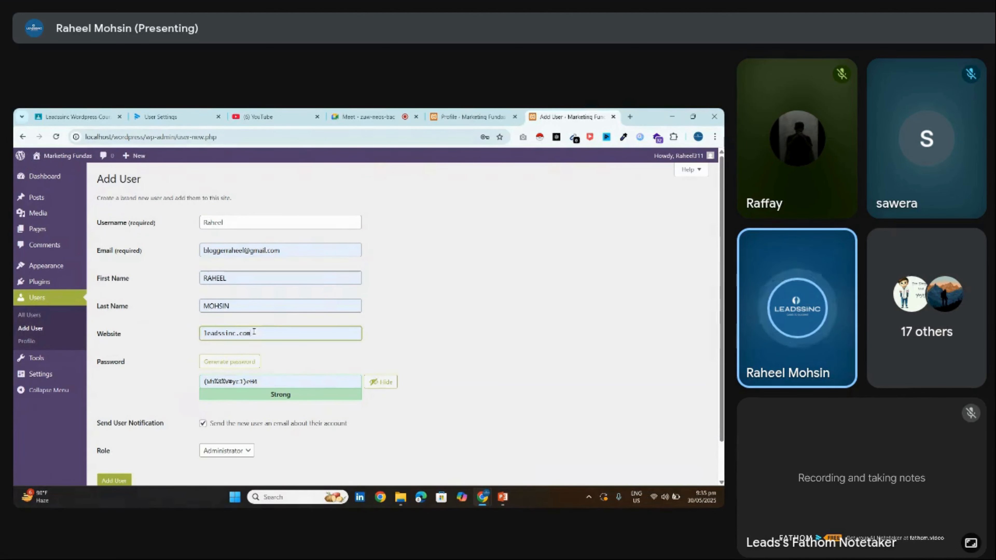
left_click(178, 324)
left_click(234, 278)
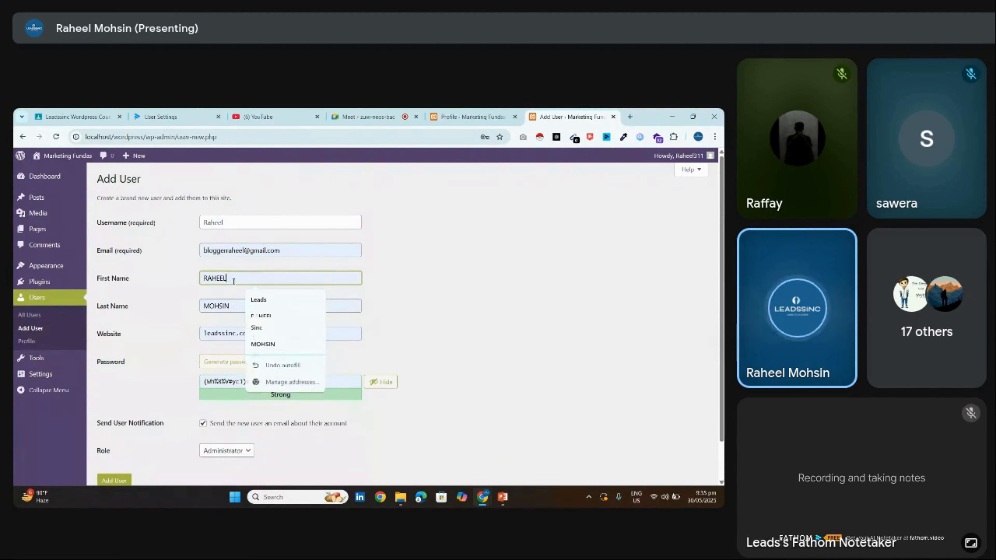
left_click(240, 381)
triple_click(241, 381)
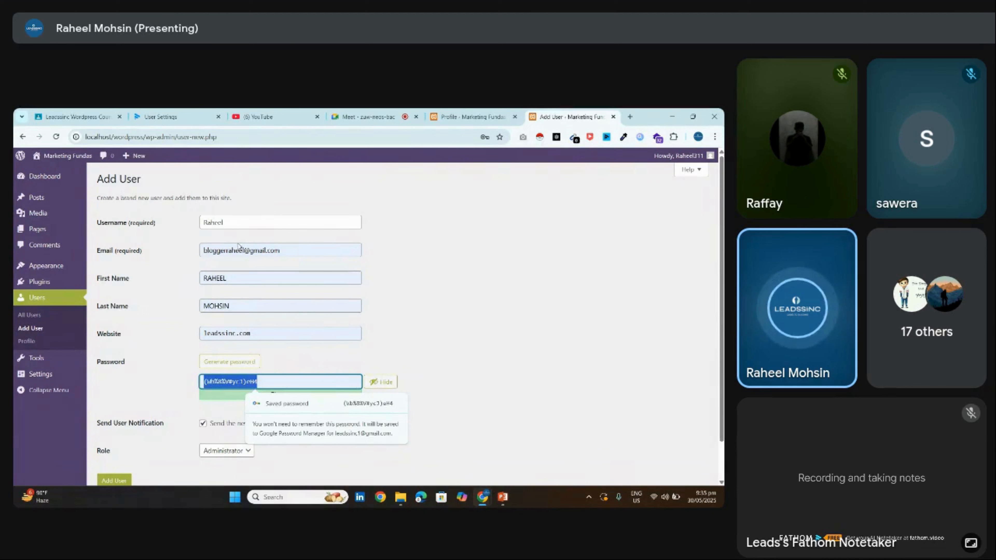
left_click(232, 250)
triple_click(236, 380)
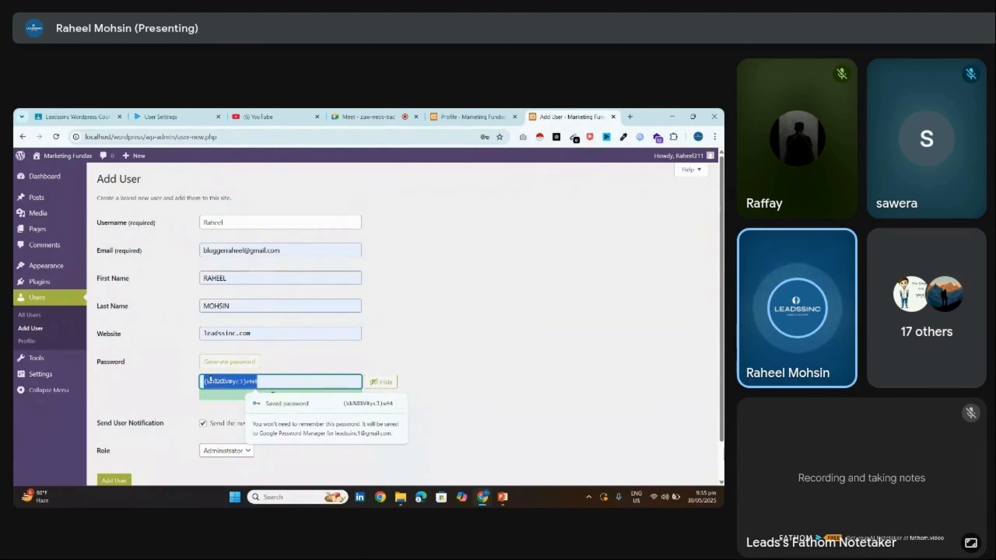
left_click(233, 447)
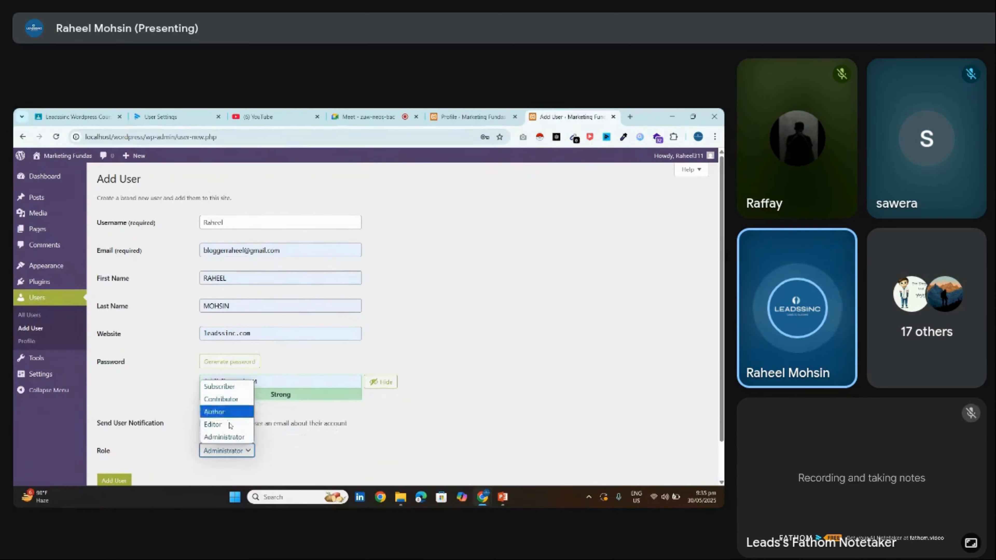
left_click(230, 437)
Highlight the generated password, e-mail and username entries, then bring up the Google Meet tab
scroll(419, 419, "down", 1)
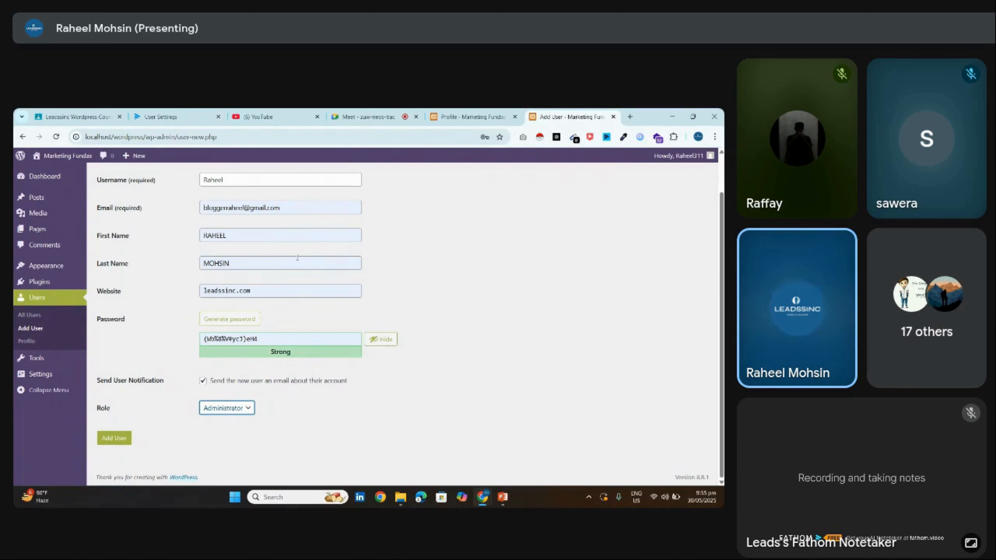
left_click_drag(272, 342, 191, 341)
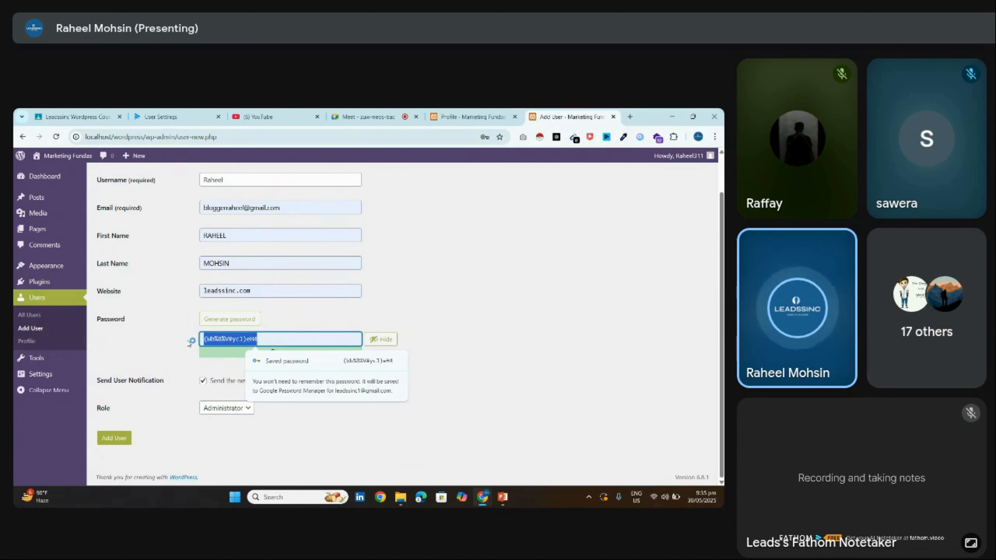
left_click_drag(281, 207, 108, 207)
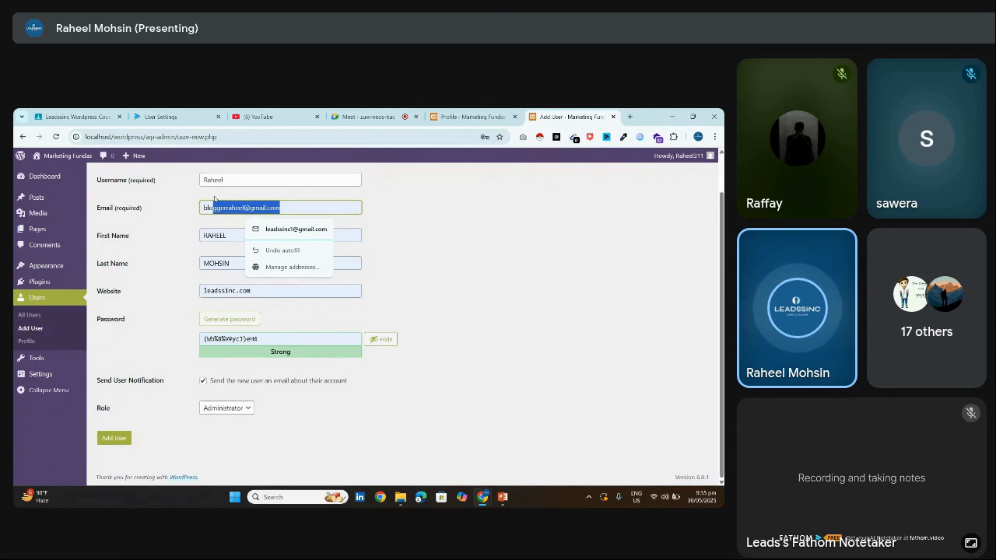
left_click_drag(223, 179, 166, 186)
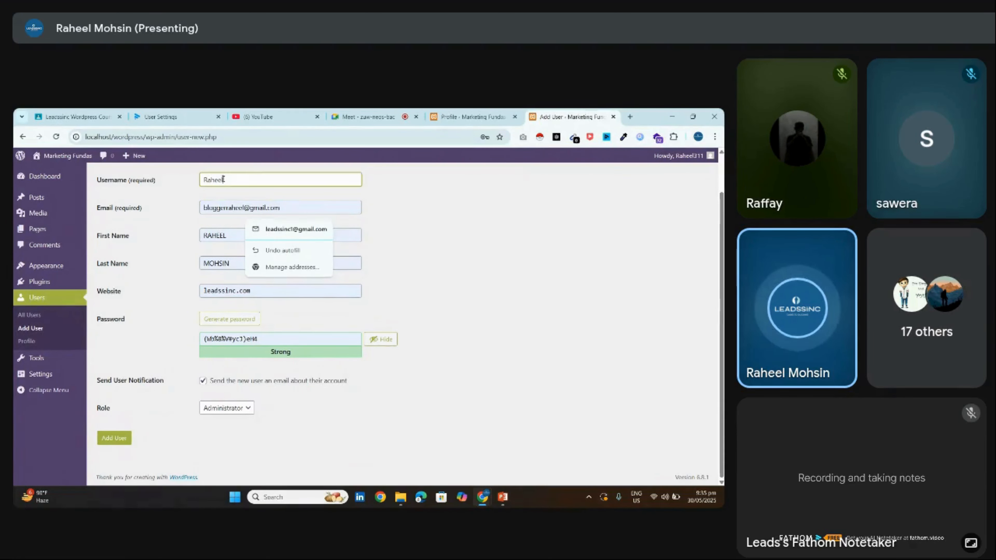
left_click_drag(259, 339, 201, 349)
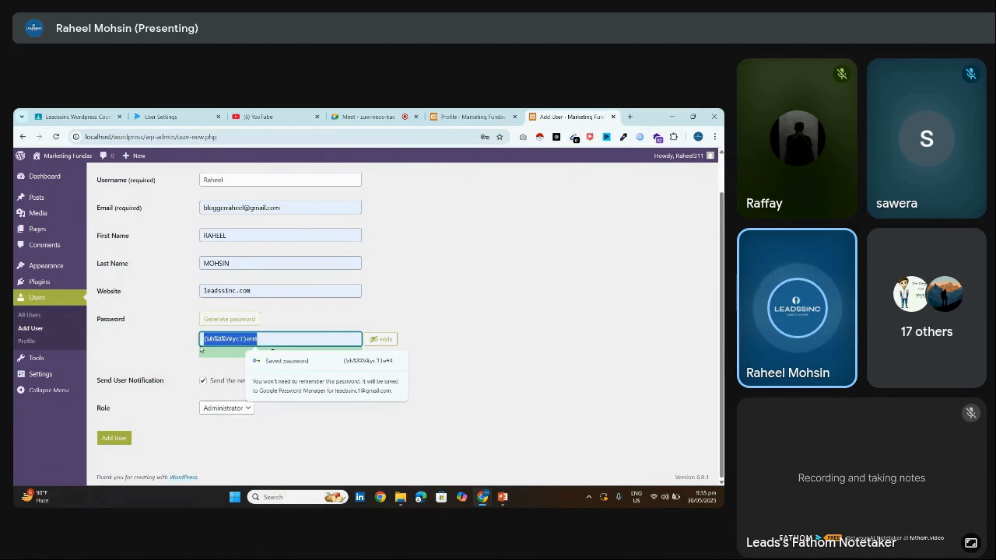
left_click(314, 203)
left_click_drag(280, 208, 201, 212)
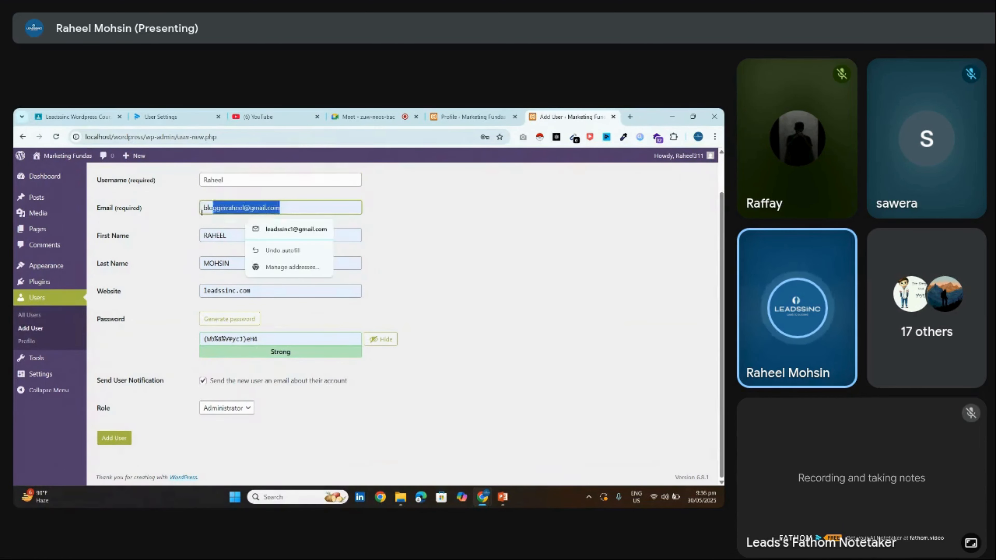
left_click_drag(270, 340, 146, 348)
left_click(154, 370)
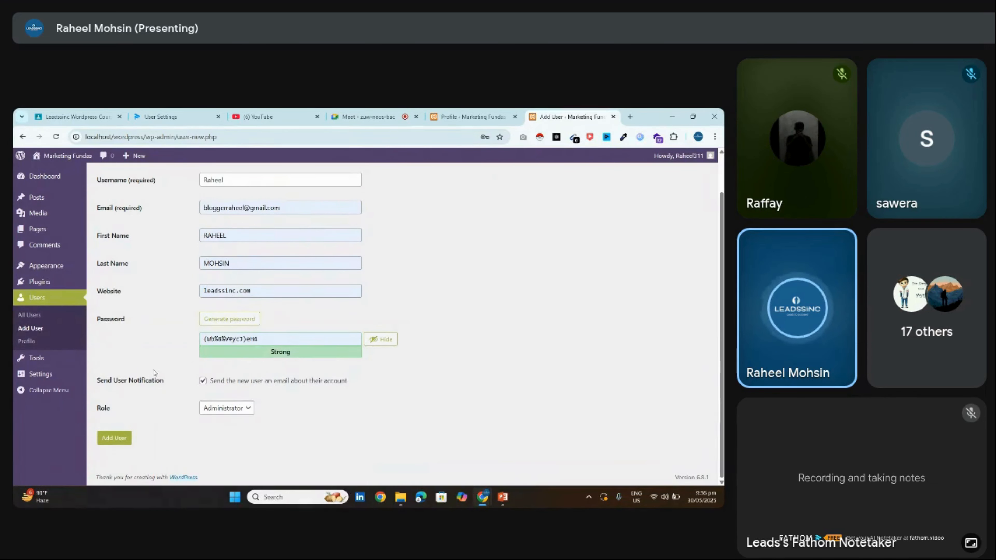
left_click(383, 112)
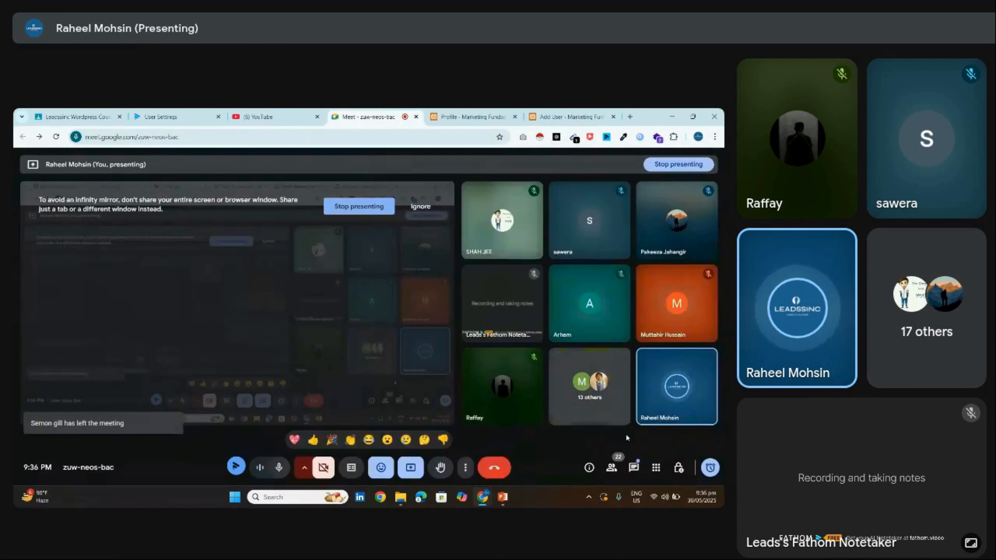
Read participants' replies in the Meet in-call chat, then return to the Add User tab
left_click(633, 464)
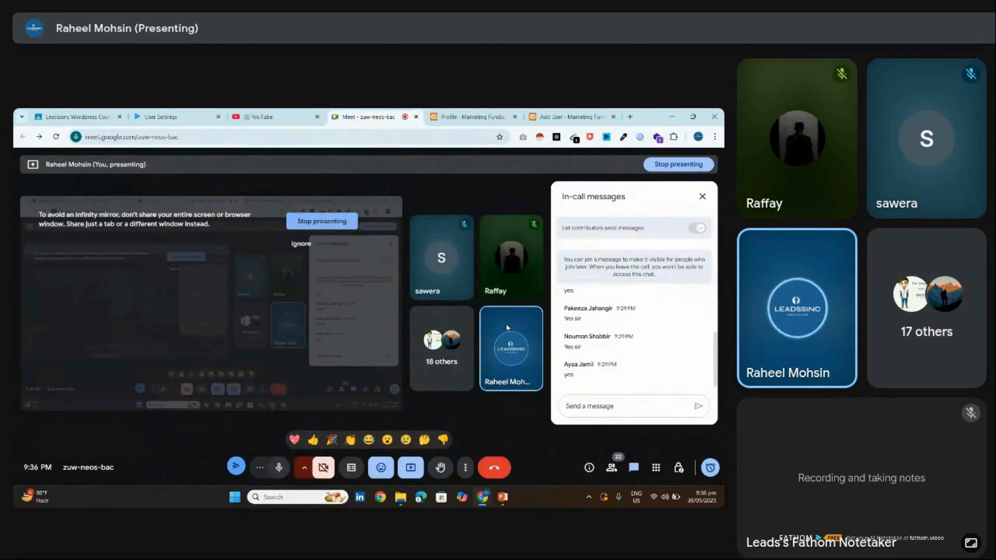
mouse_move(512, 277)
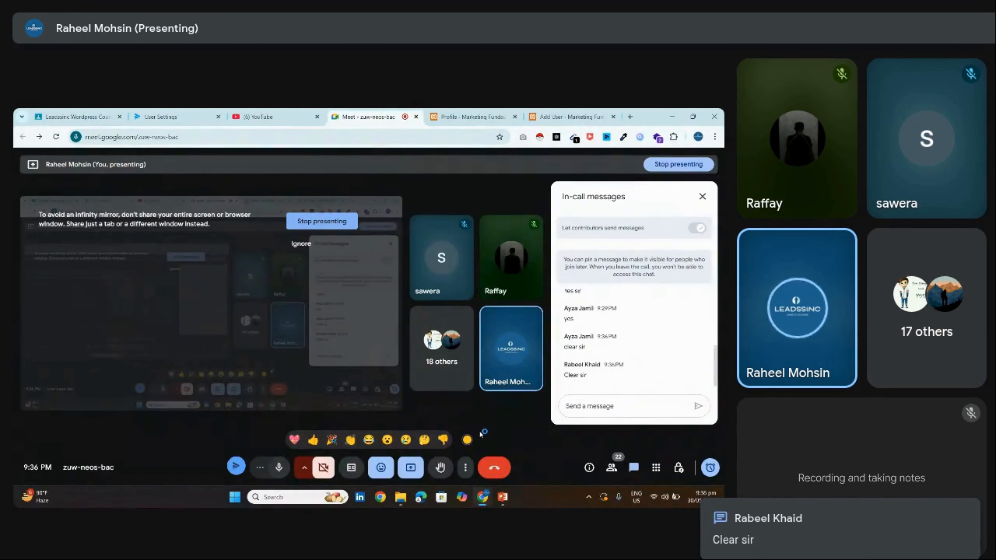
mouse_move(488, 497)
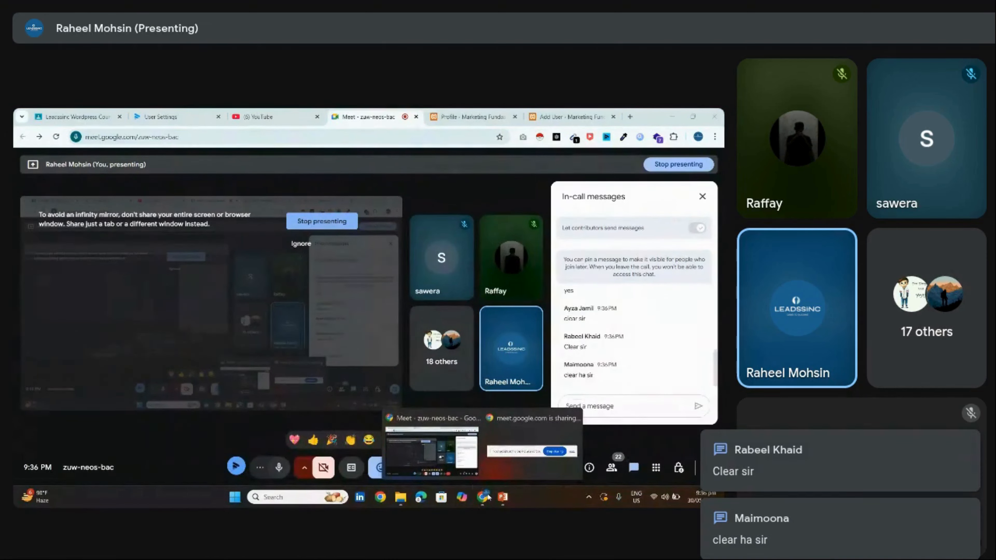
left_click(438, 451)
left_click(558, 116)
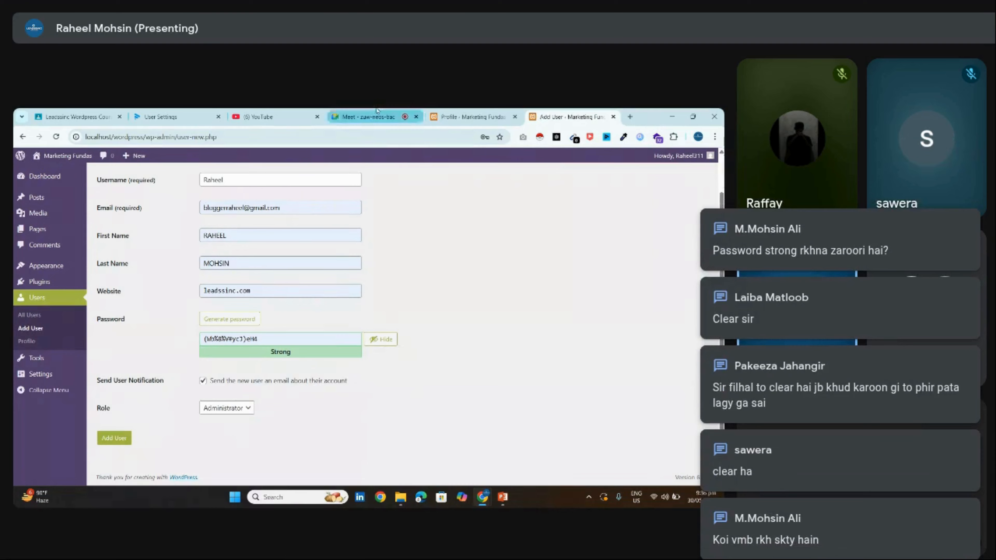
Close the Meet chat panel and return to the Add User form with the Settings submenu showing
left_click(387, 117)
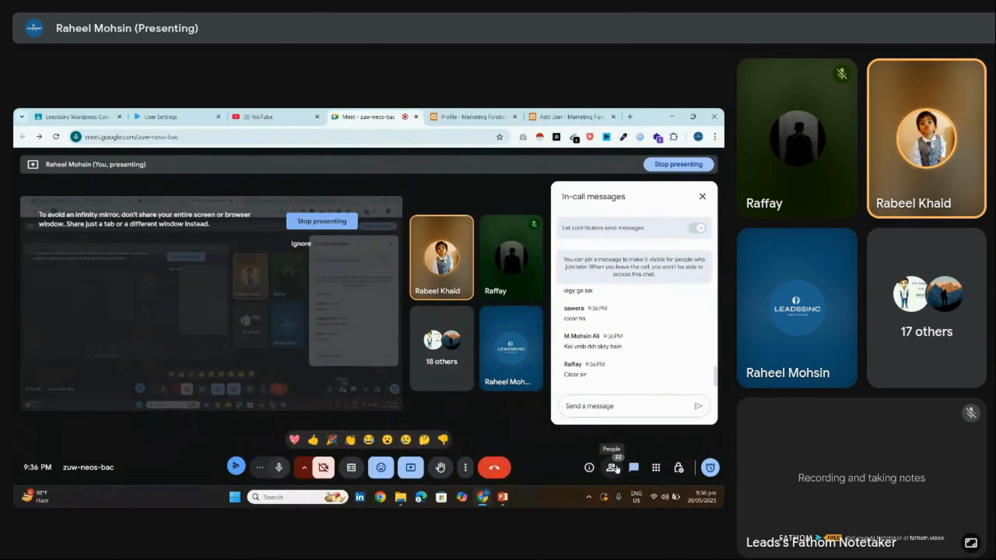
left_click(633, 465)
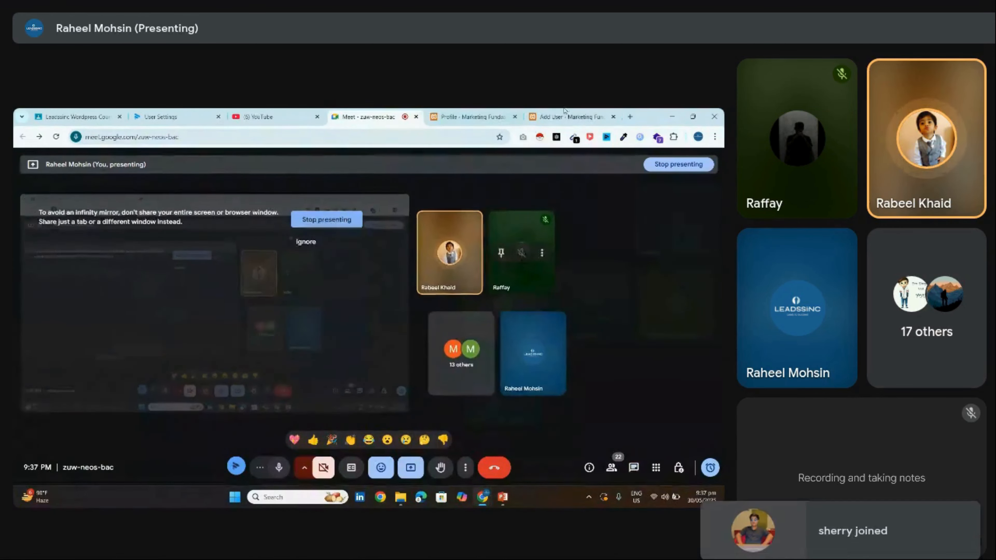
left_click(565, 116)
mouse_move(63, 373)
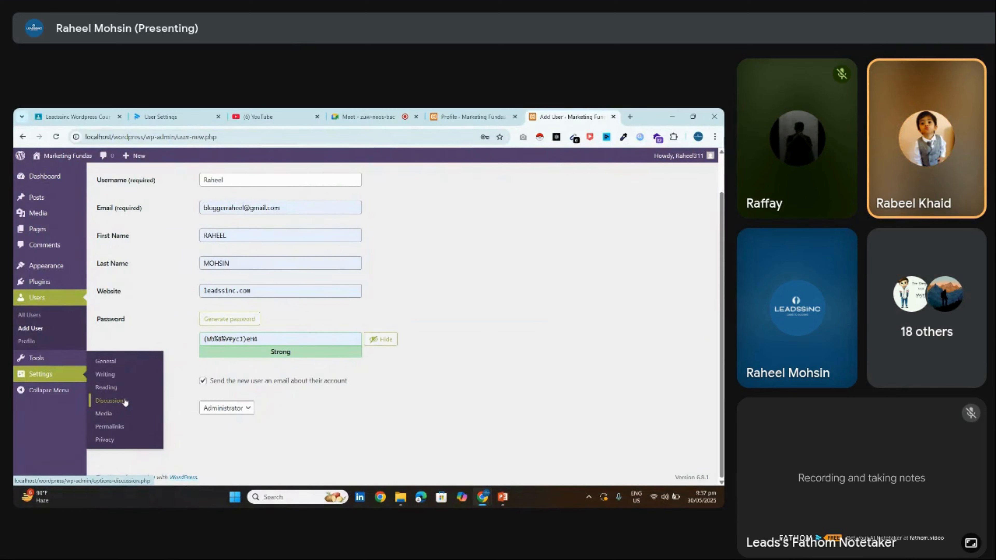
Leave the unsaved Add User form and view the Post name structure in Permalink Settings
left_click(127, 427)
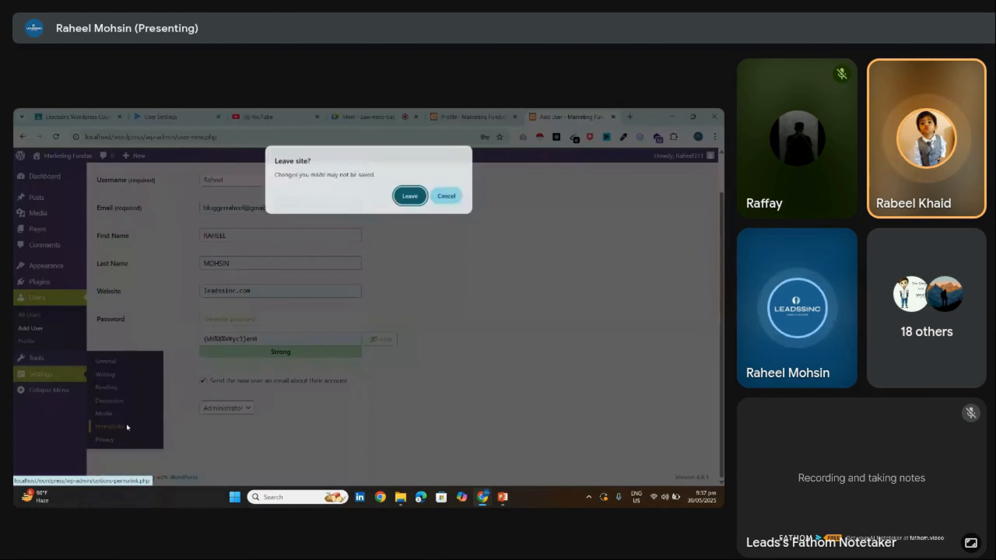
left_click(446, 197)
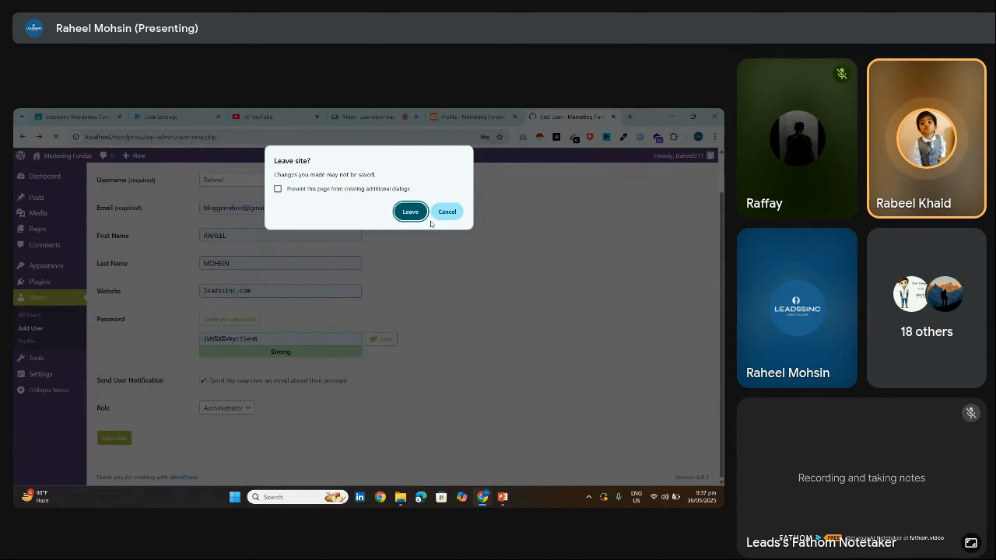
left_click(410, 212)
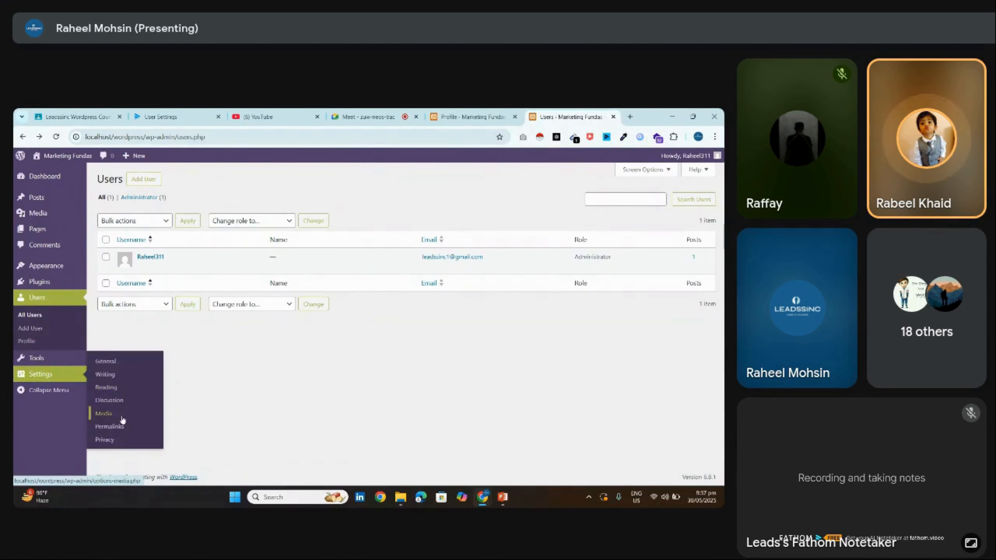
left_click(123, 426)
scroll(569, 328, "down", 5)
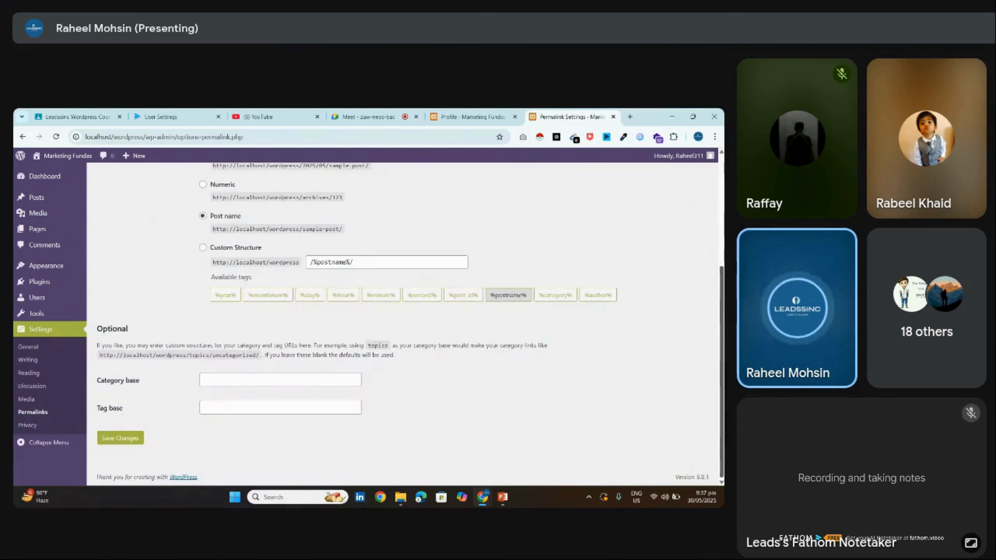
Check the Meet participant list, then return to Permalink Settings
left_click(364, 116)
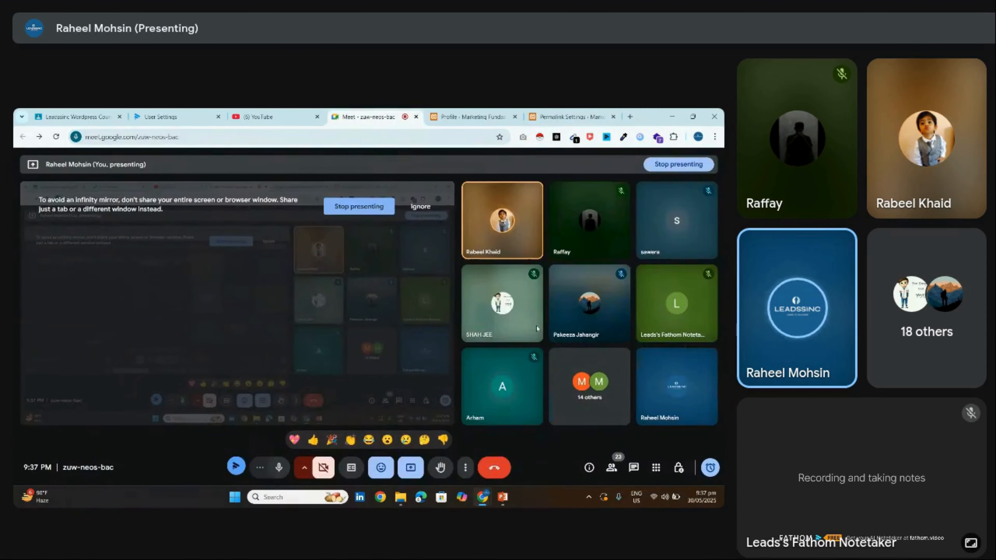
left_click(612, 468)
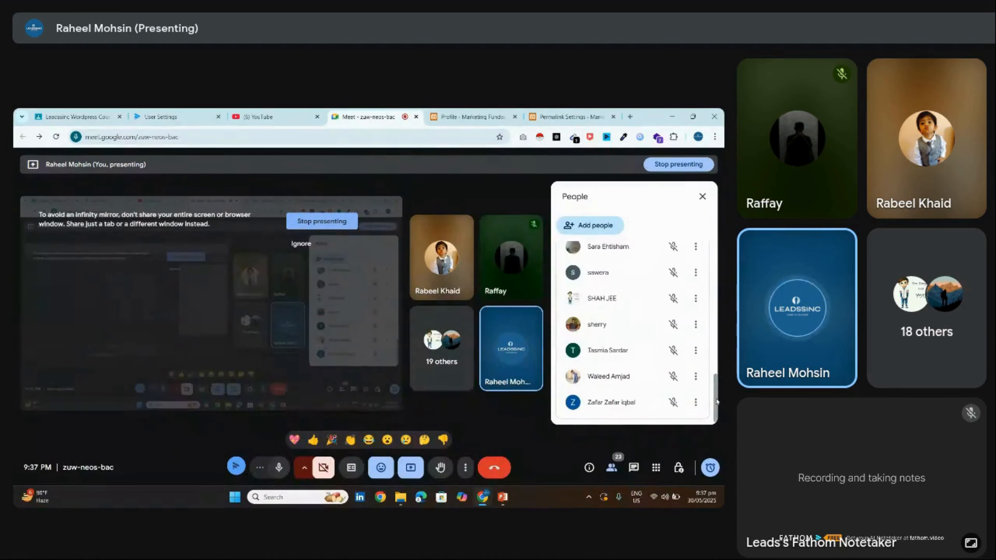
scroll(671, 359, "up", 1)
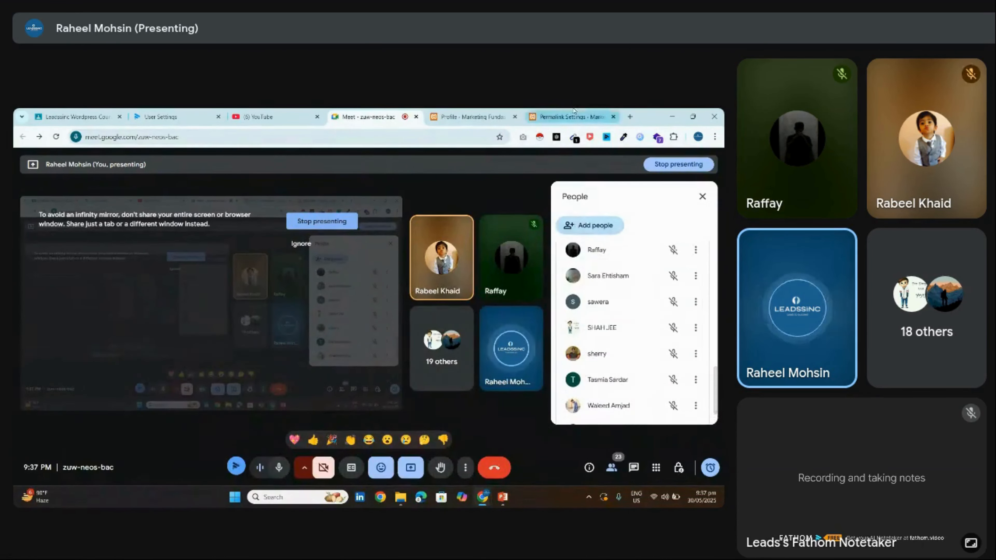
left_click(568, 117)
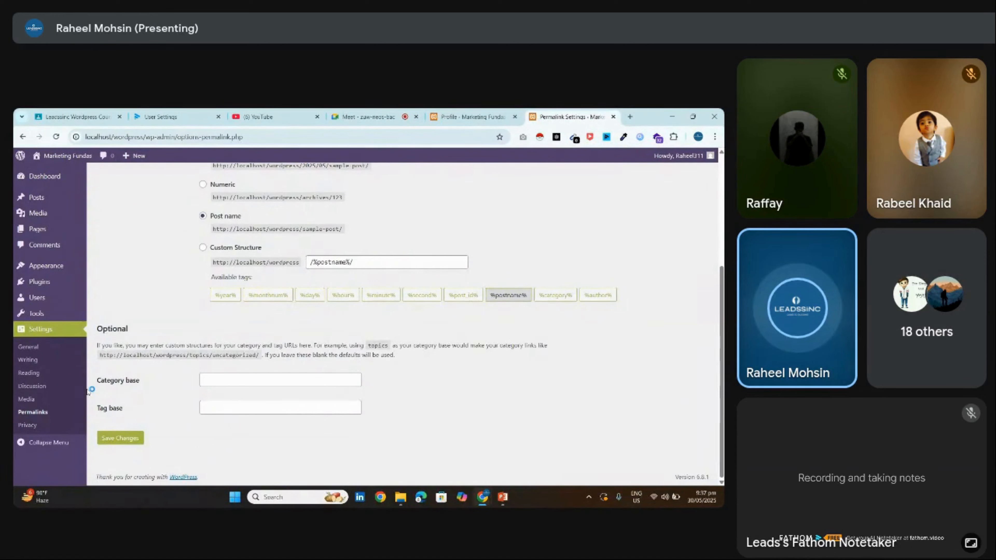
Open the All Users list showing the single Administrator account
left_click(59, 302)
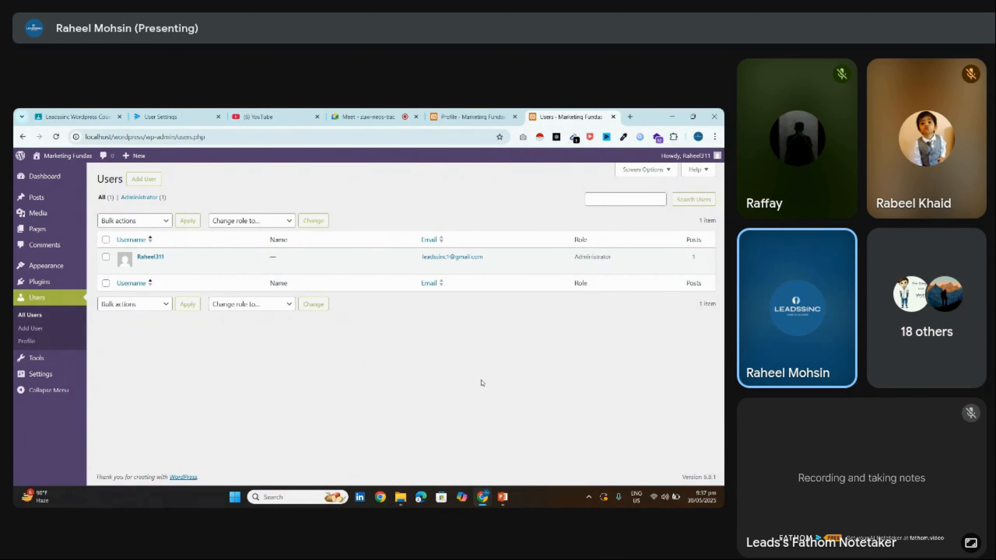
left_click(392, 116)
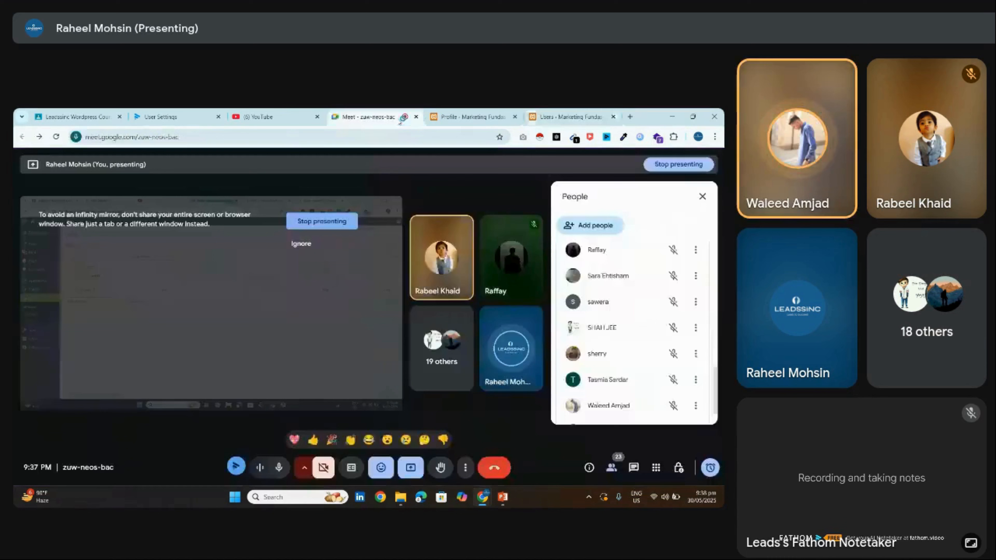
left_click(541, 114)
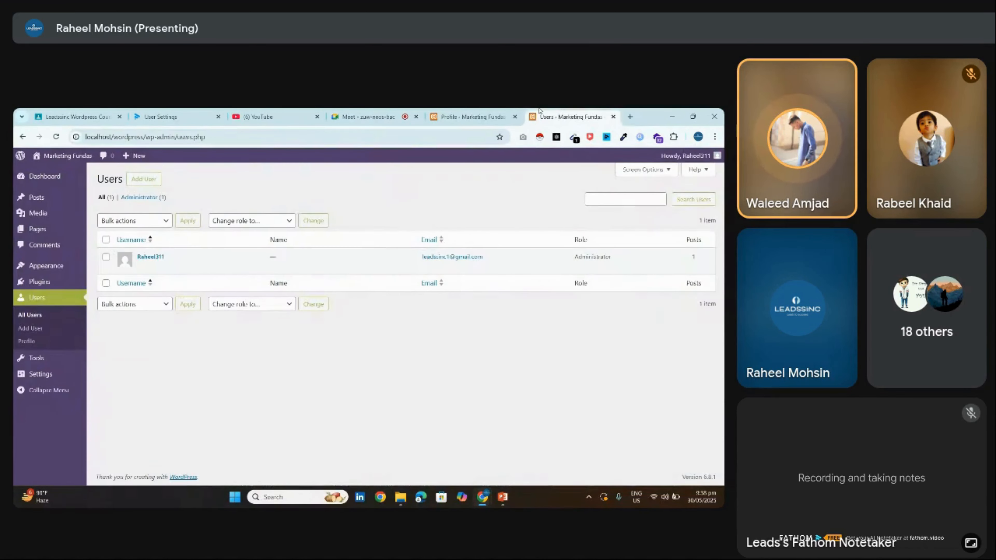
left_click(407, 112)
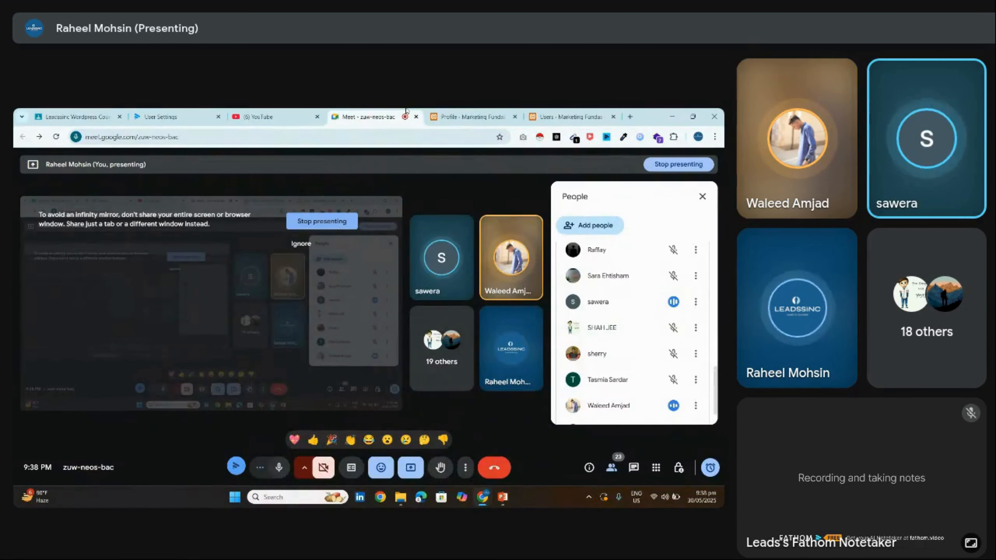
left_click(553, 113)
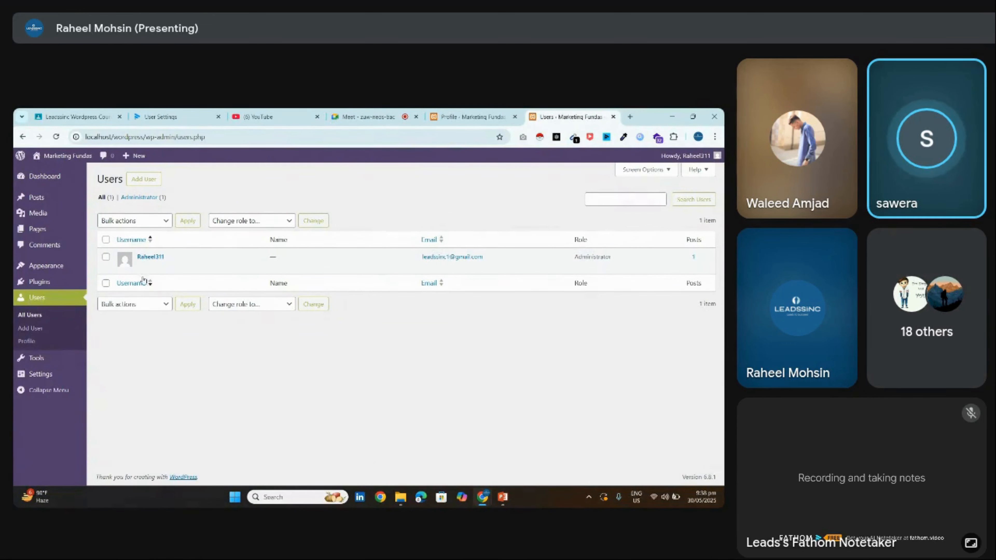
Open the administrator's profile and compare it with the other Profile tab showing Profile updated
left_click(142, 268)
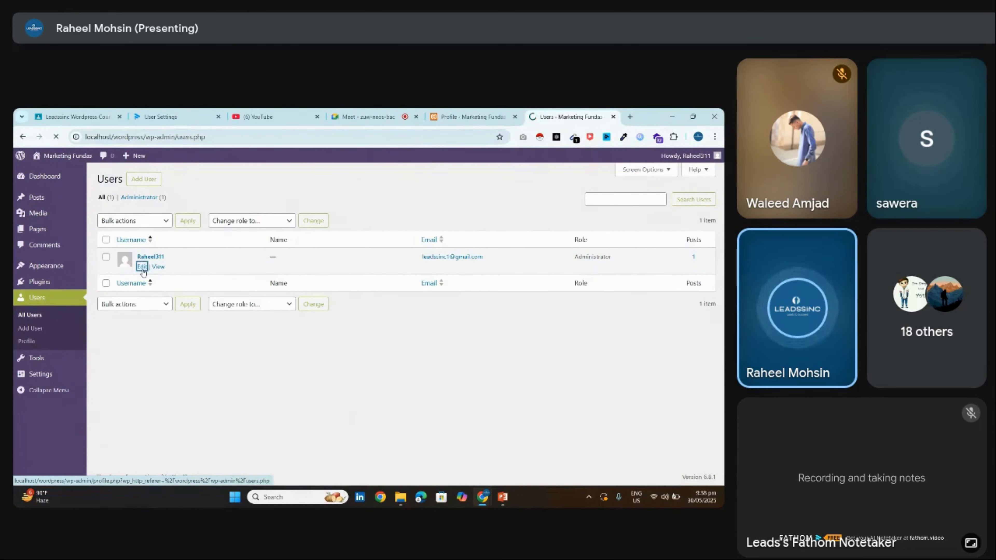
scroll(388, 297, "down", 15)
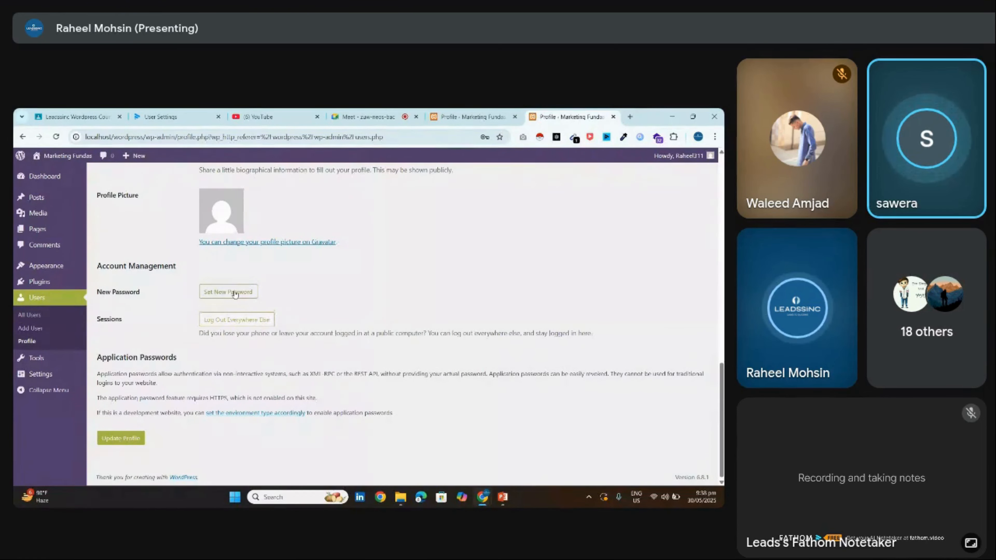
left_click(467, 114)
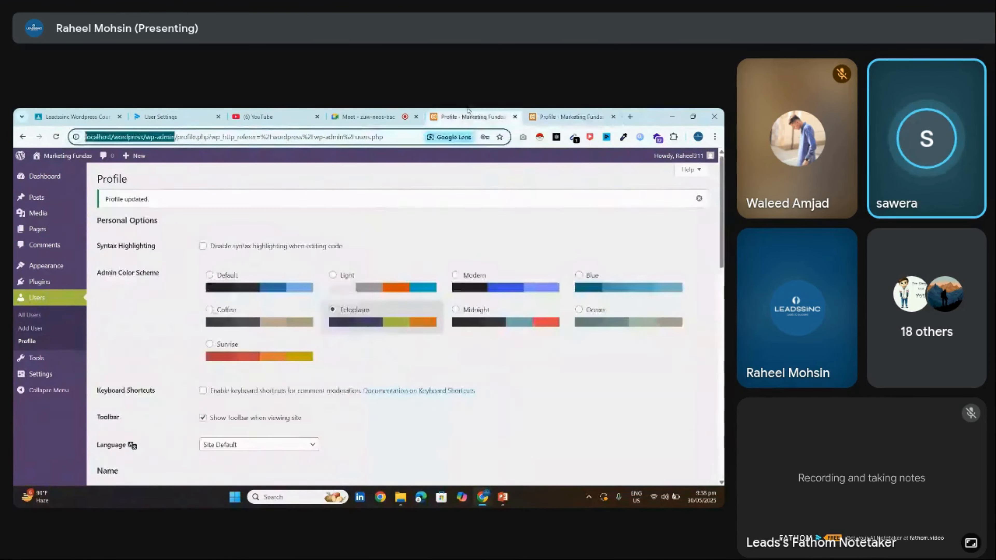
left_click(366, 117)
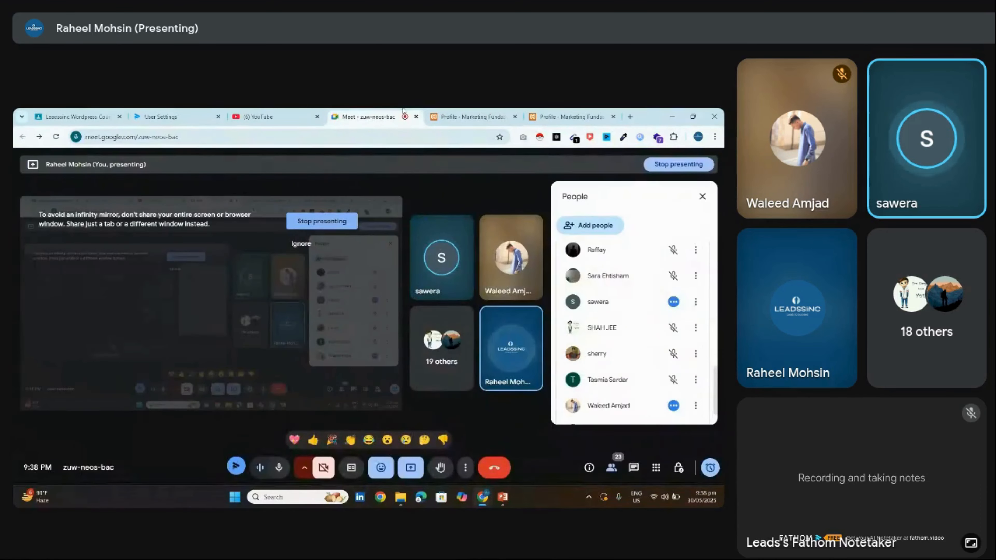
left_click(565, 112)
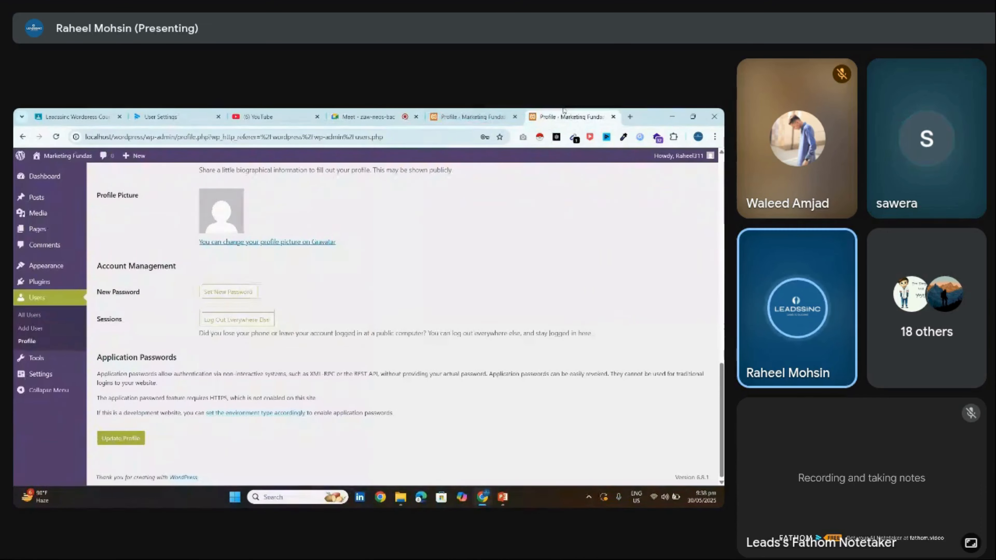
left_click(485, 113)
Scroll the Meet participant list, then return to the profile page with the Ectoplasm colour scheme
left_click(367, 117)
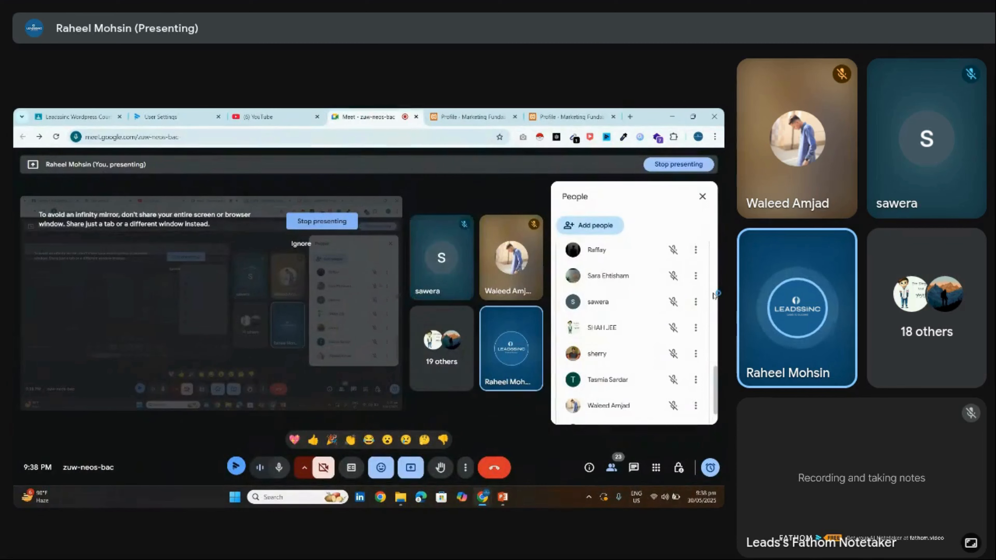
scroll(717, 359, "up", 3)
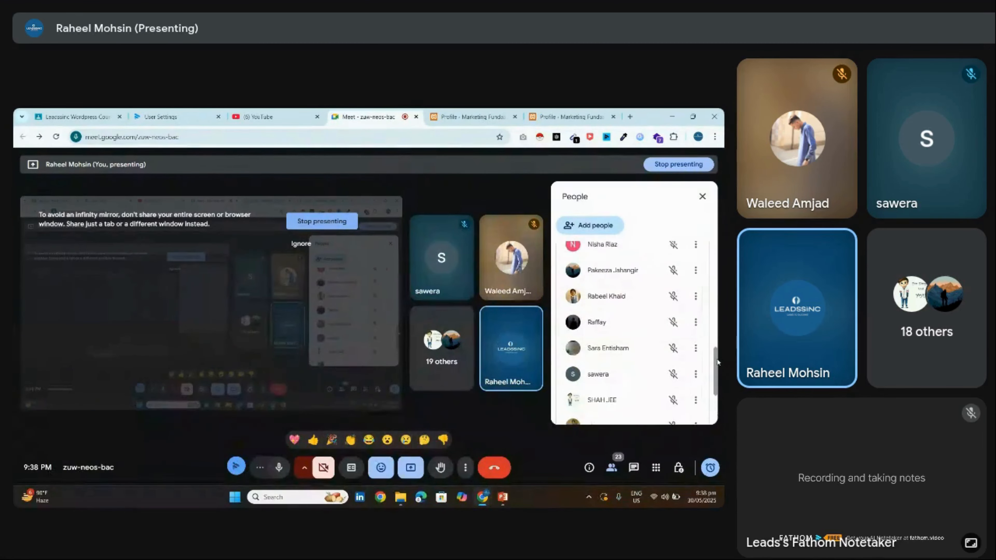
scroll(716, 362, "up", 3)
left_click(571, 116)
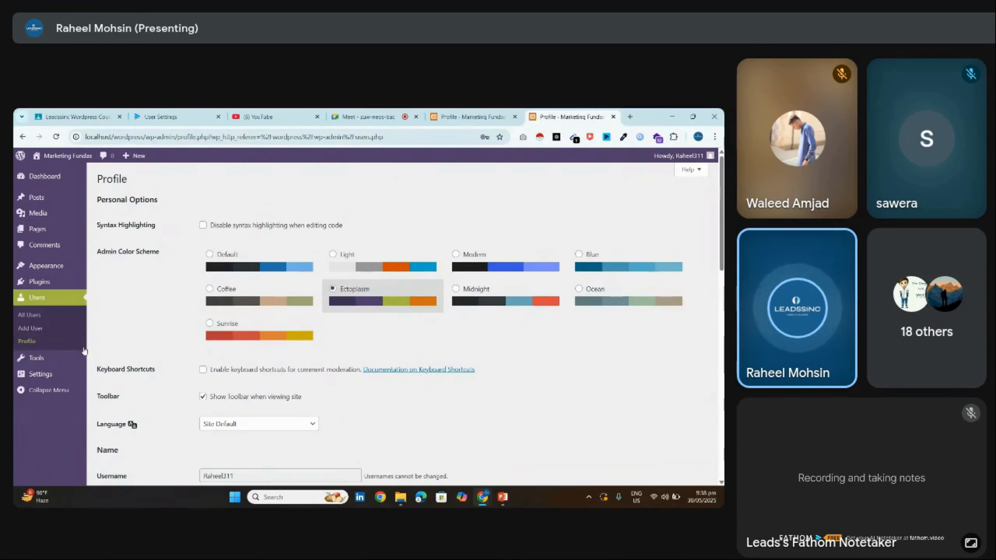
Look over the profile page, then close the participant list in the Meet tab
scroll(483, 316, "down", 8)
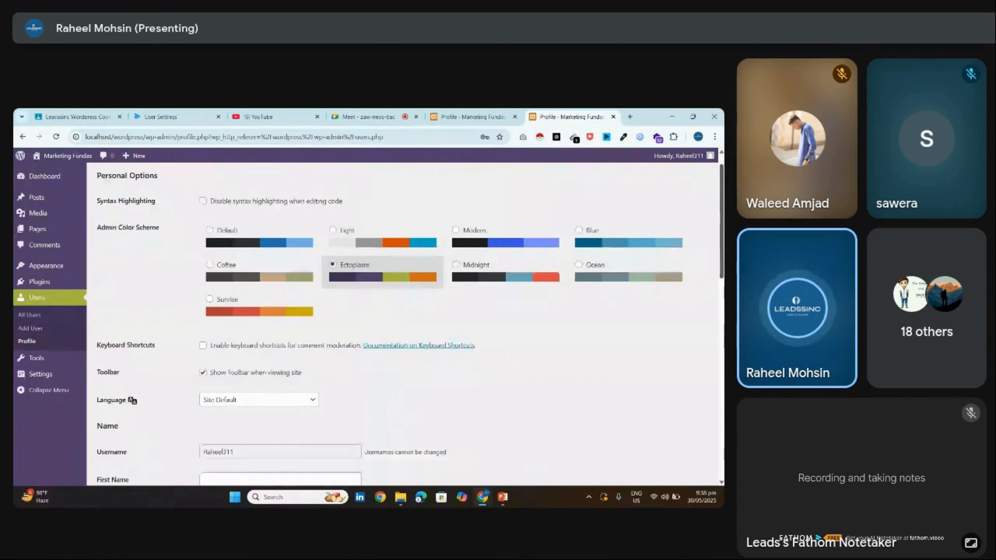
scroll(274, 313, "up", 8)
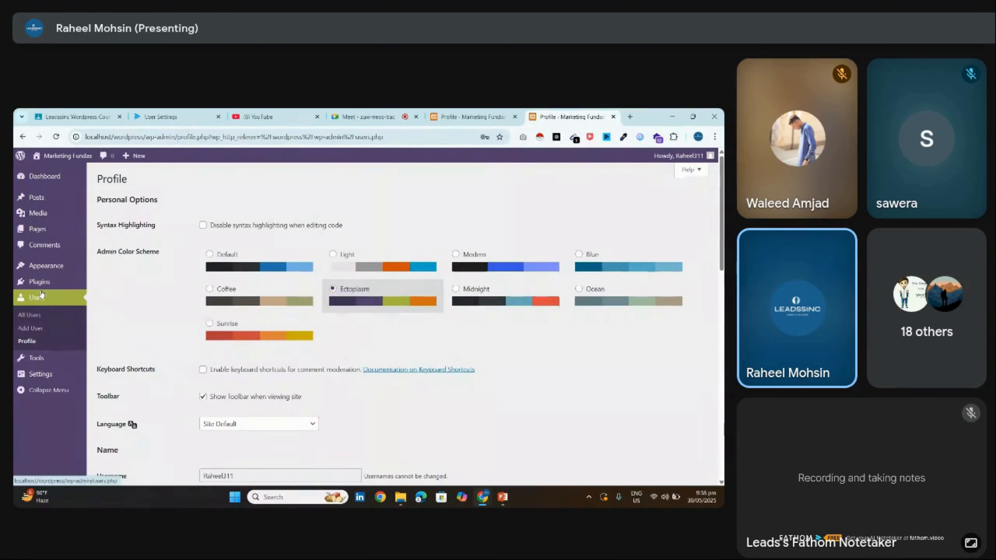
mouse_move(42, 284)
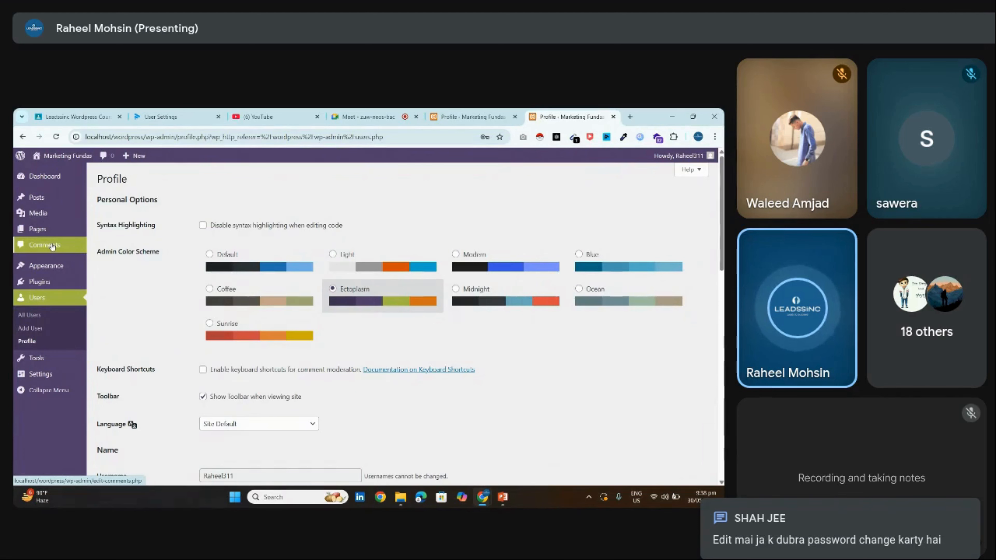
mouse_move(17, 234)
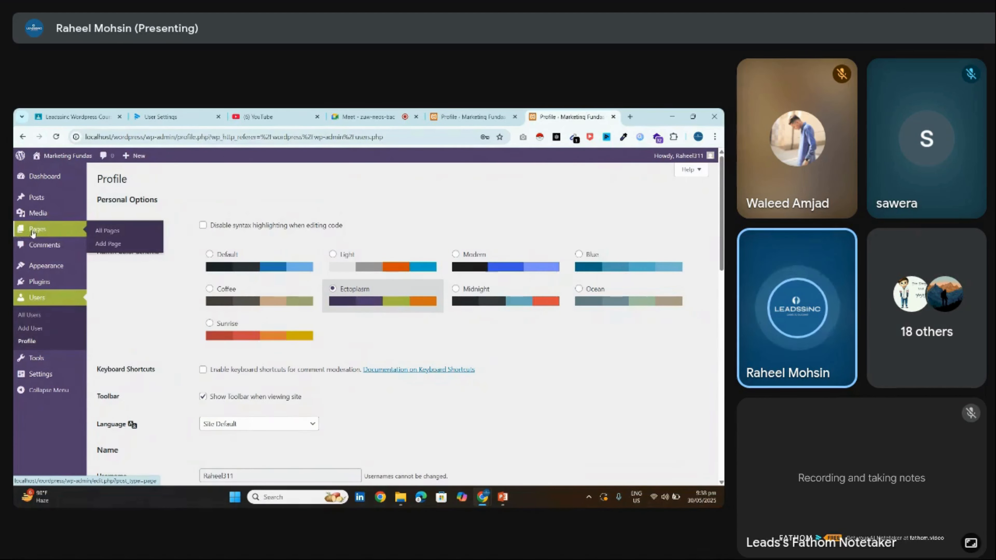
mouse_move(33, 218)
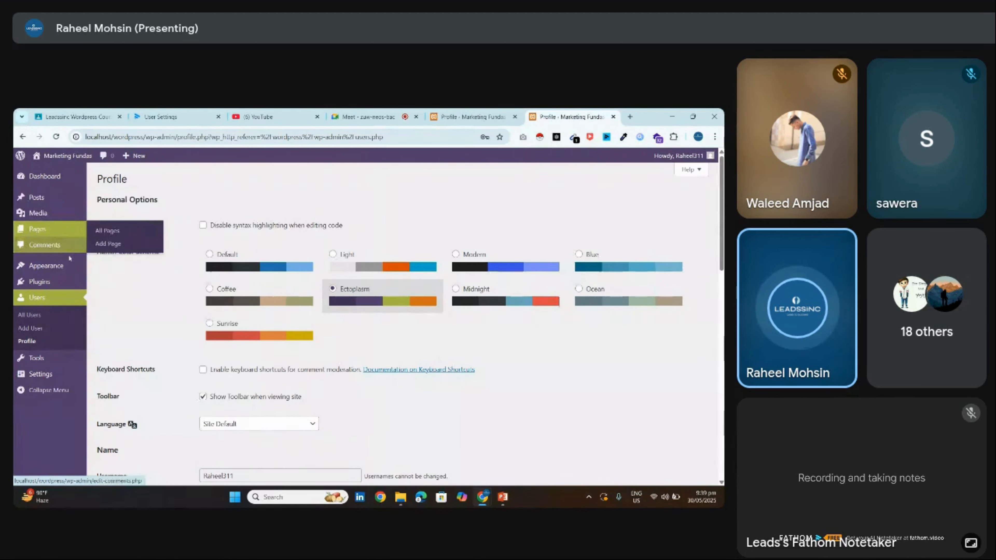
mouse_move(70, 278)
mouse_move(72, 377)
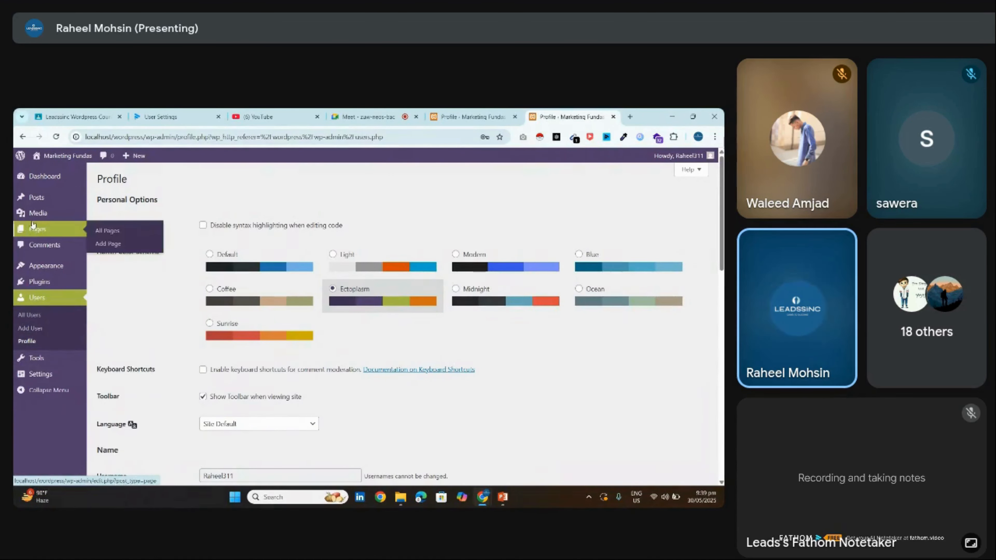
left_click(363, 116)
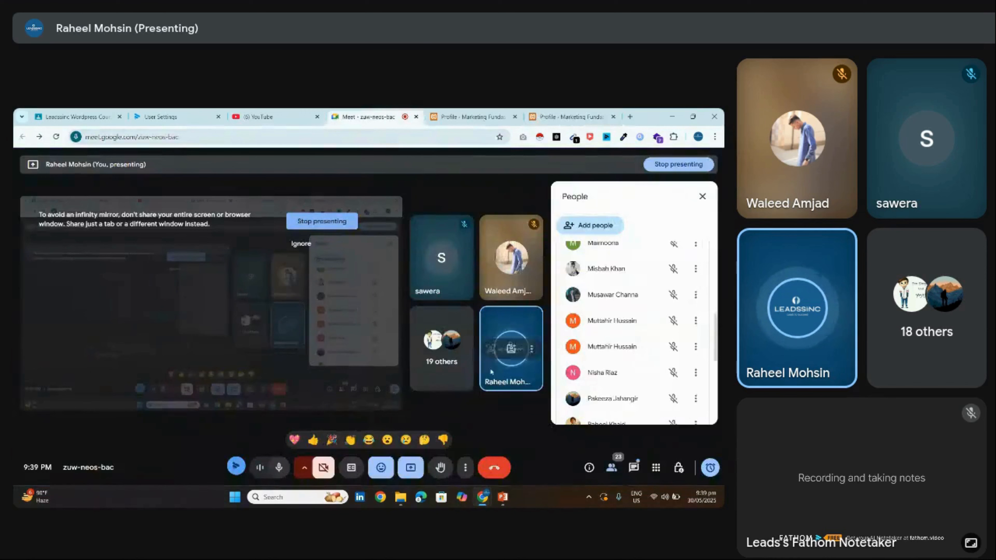
left_click(702, 196)
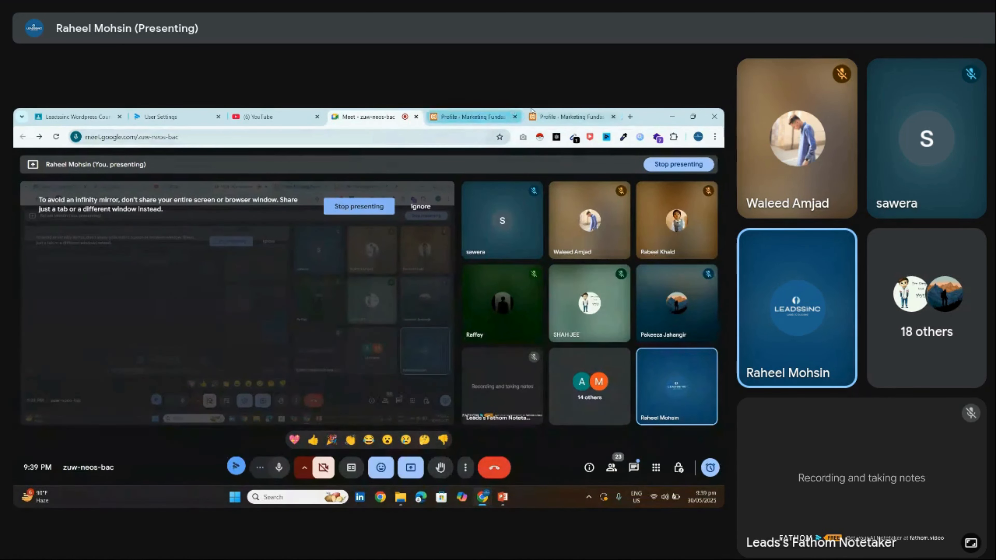
Return to the profile page and close the duplicate Profile tab
left_click(527, 116)
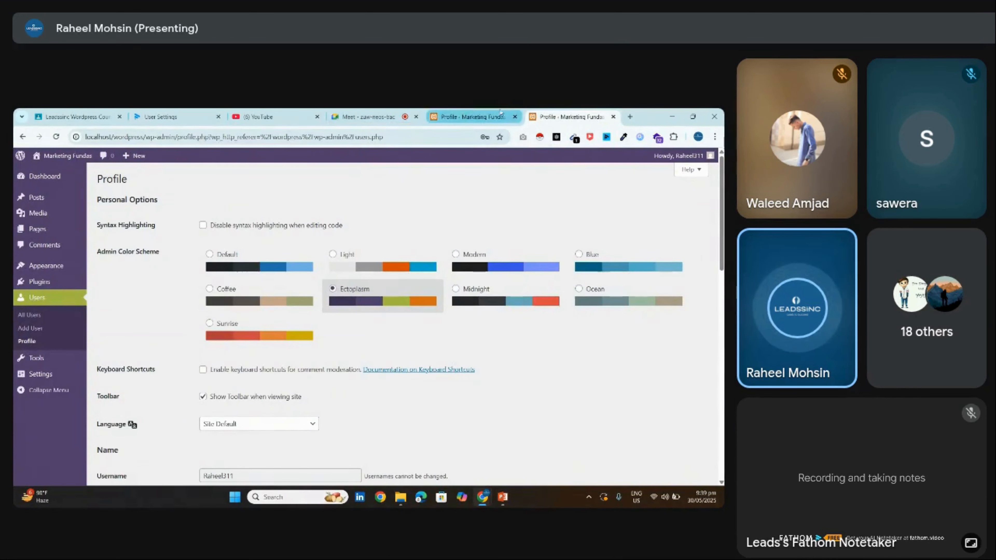
left_click(514, 116)
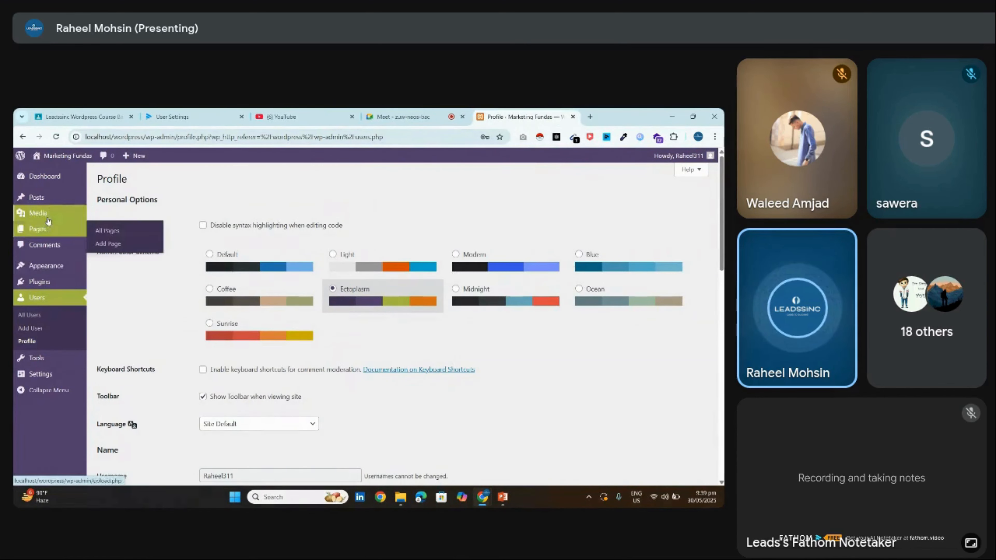
mouse_move(59, 287)
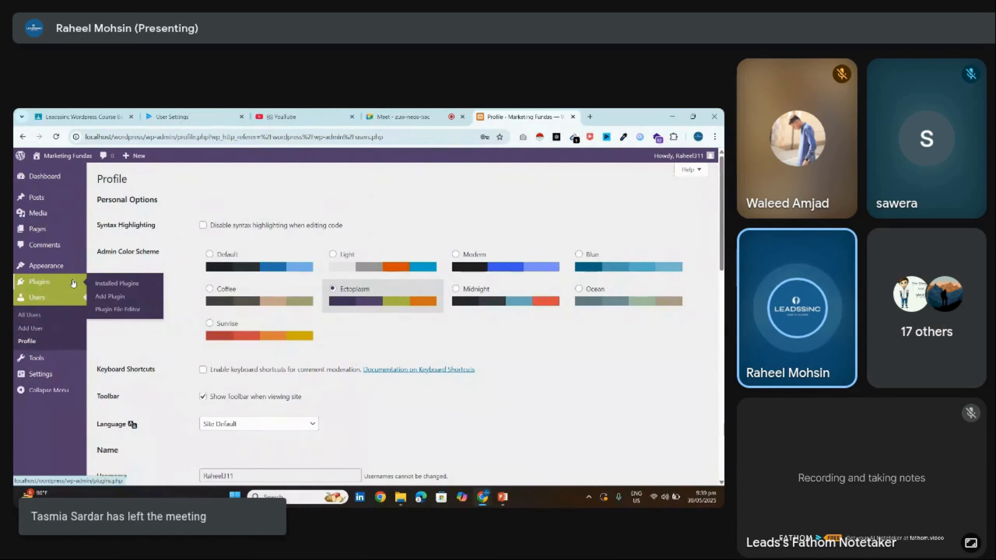
mouse_move(55, 271)
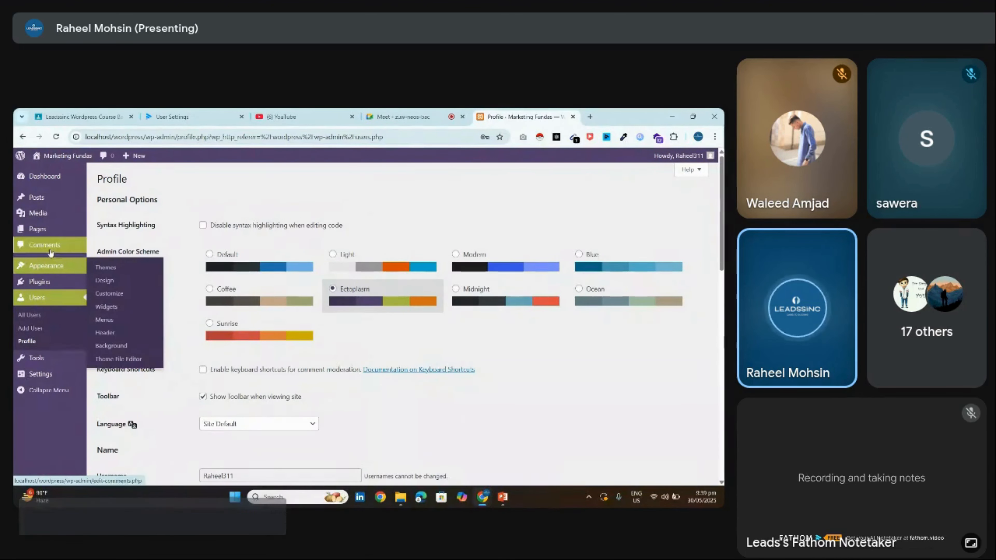
mouse_move(34, 231)
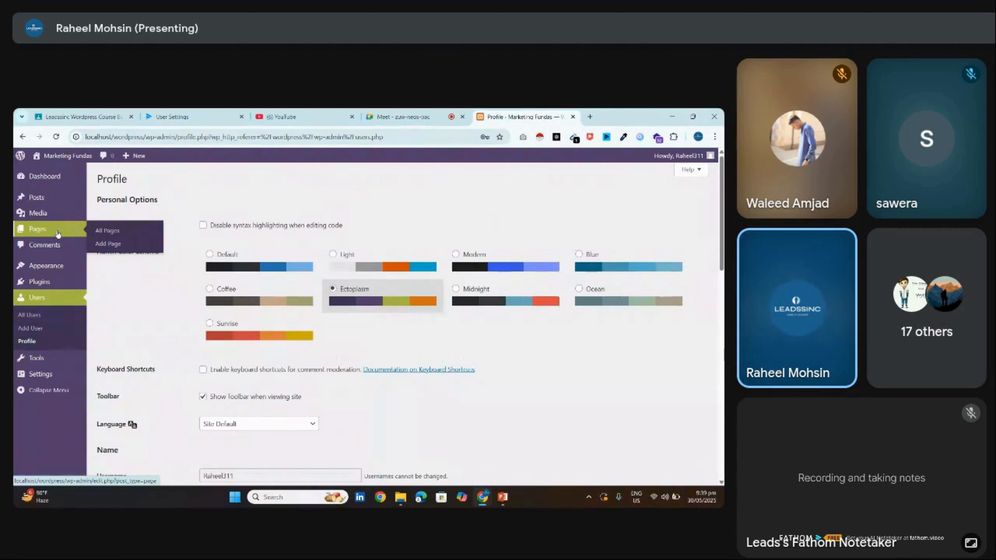
Open the Pages list and choose Bulk actions > Move to Trash without applying it
left_click(59, 233)
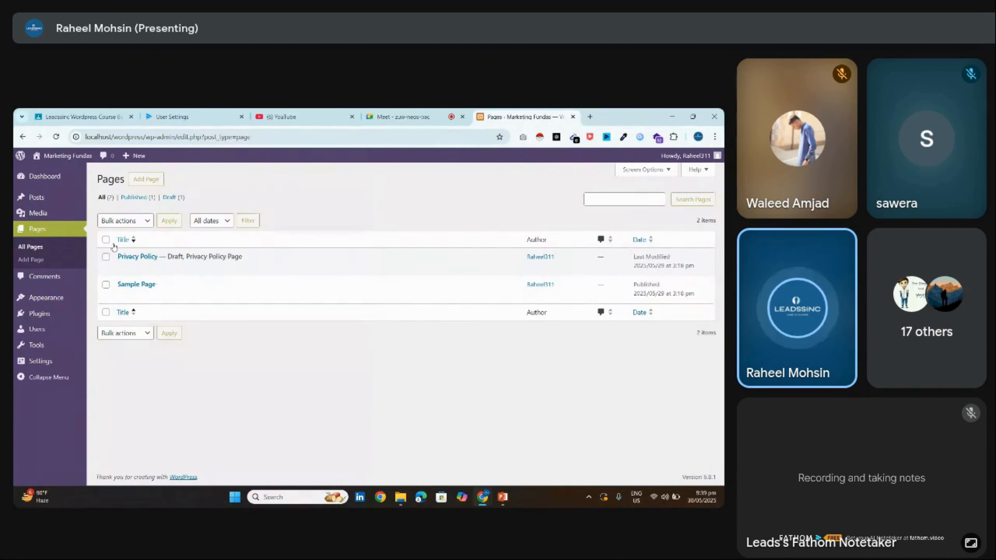
left_click(133, 223)
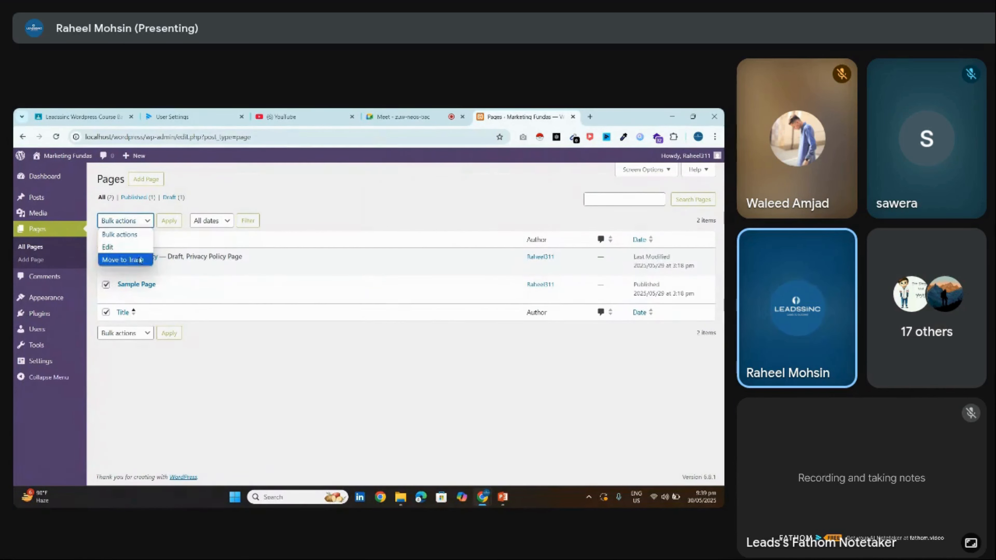
left_click(126, 259)
left_click(133, 223)
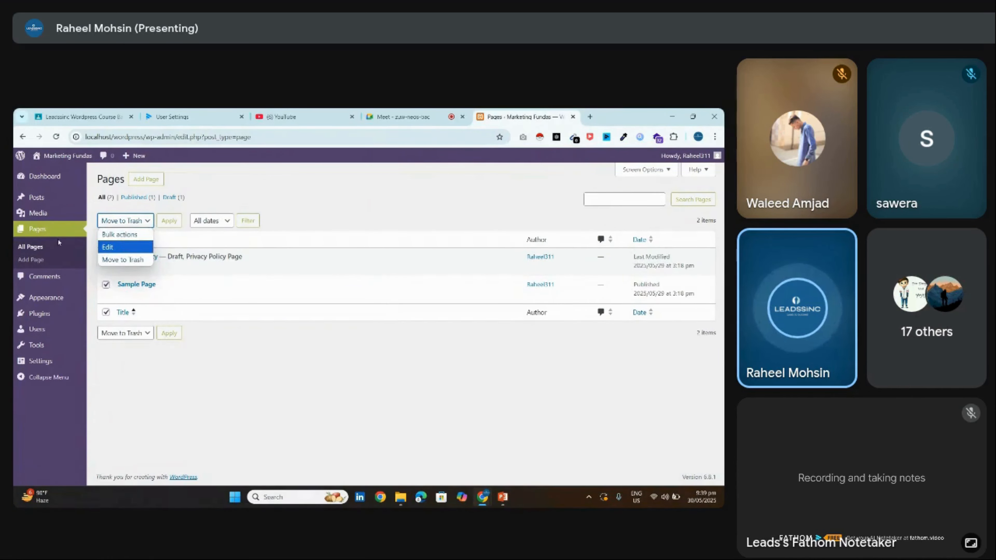
left_click(47, 228)
left_click(47, 228)
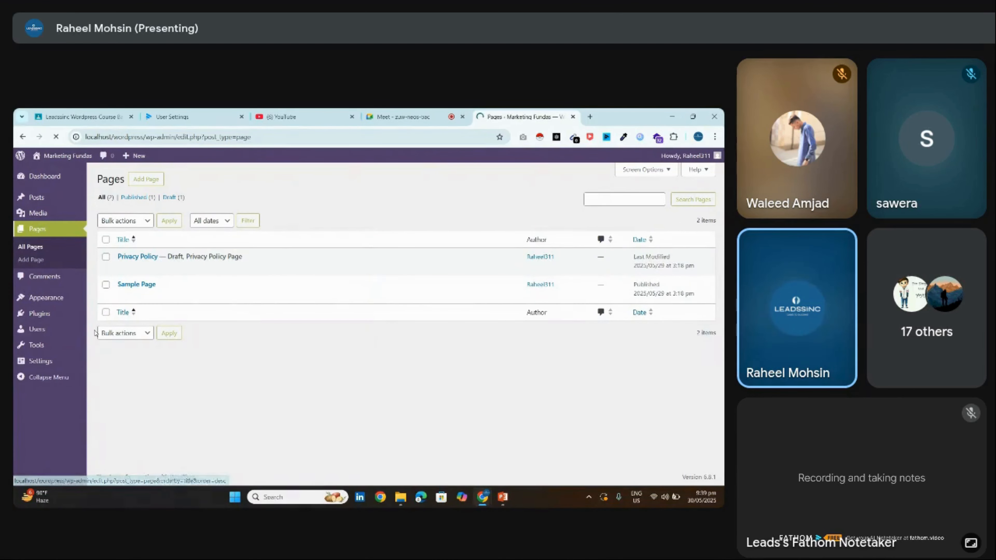
Check the Users list, start a new page from Pages, and open a blank browser tab
mouse_move(78, 361)
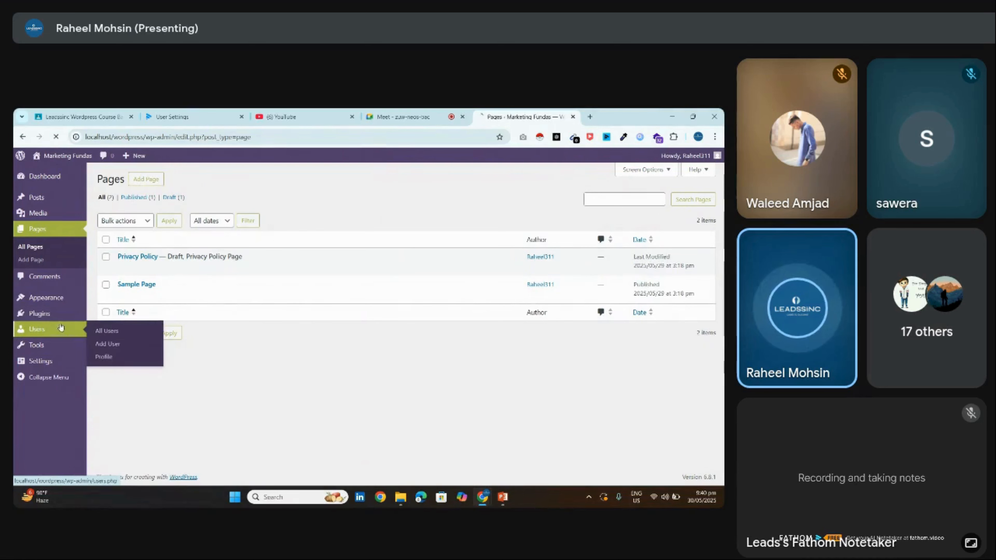
left_click(151, 181)
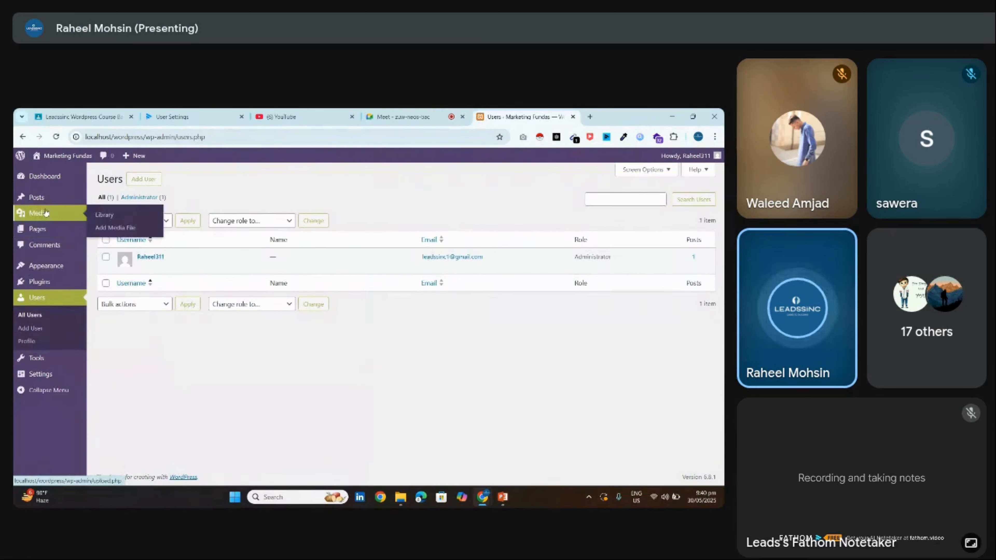
left_click(55, 231)
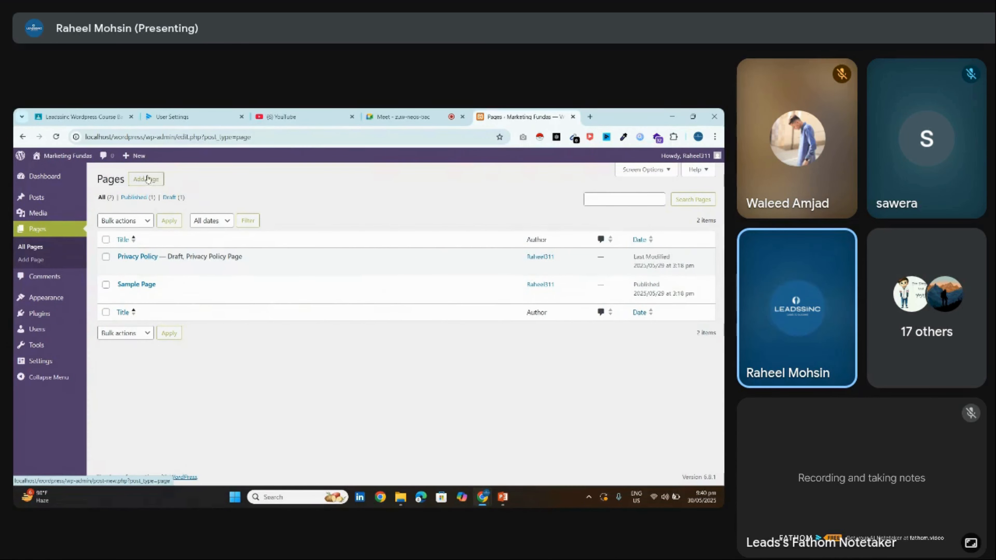
left_click(157, 182)
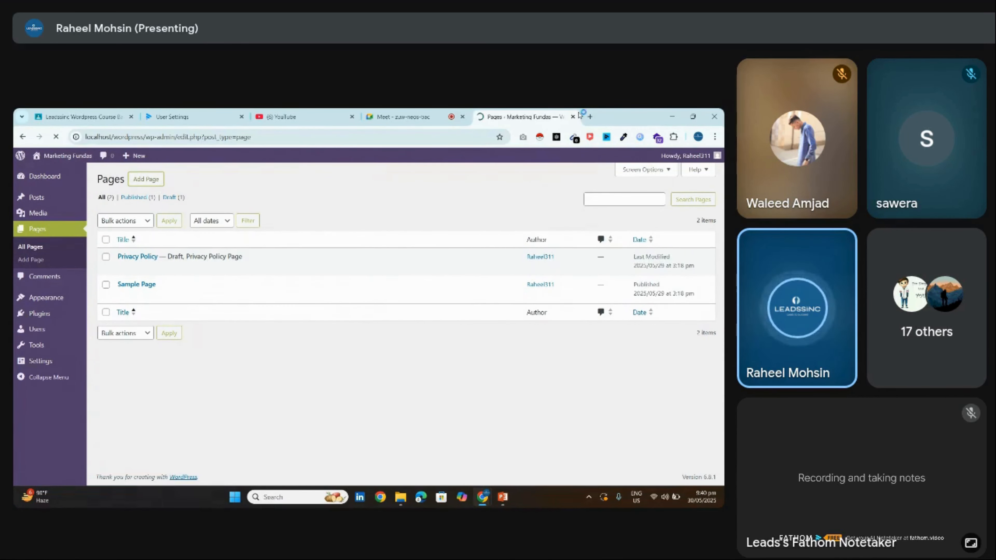
left_click(590, 116)
Search Google for 'website hierarchy structure', fixing the typo, then open the Downloads folder
type("w")
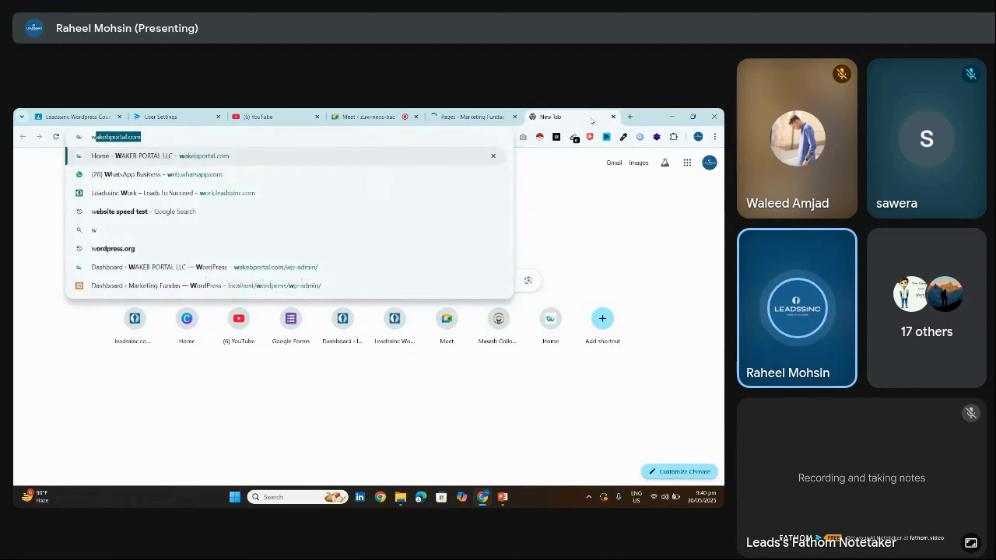
type("ebsite he")
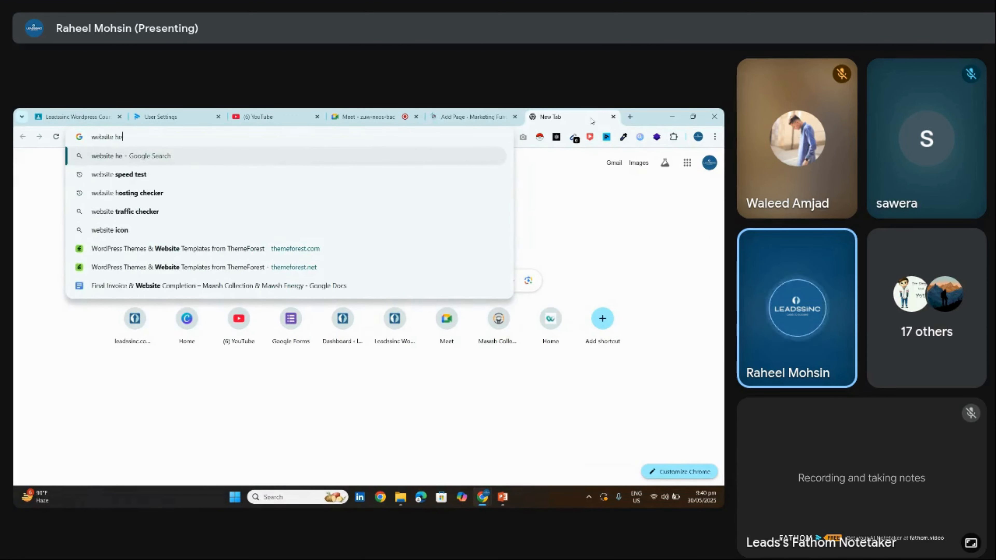
type("irarc")
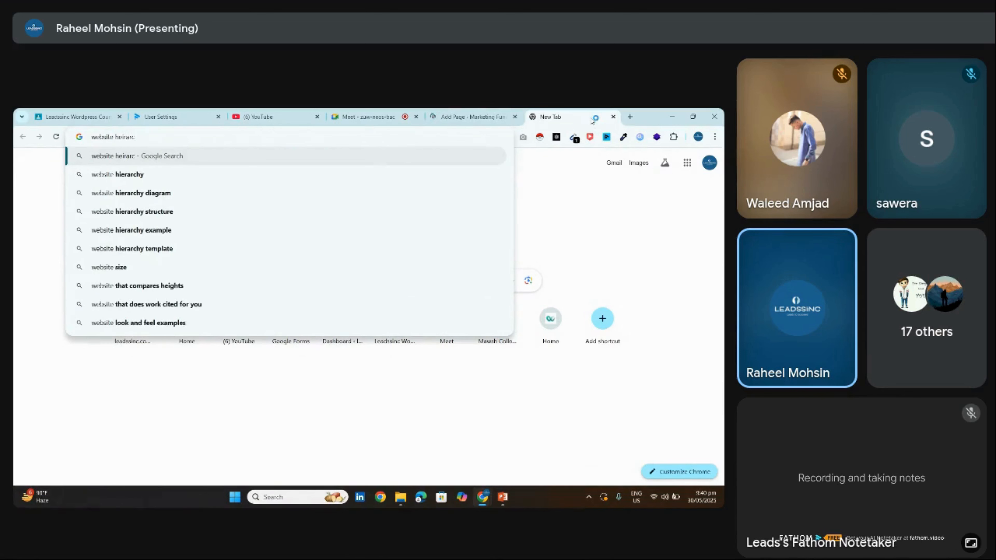
key("BackSpace")
key("BackSpace")
type("ie")
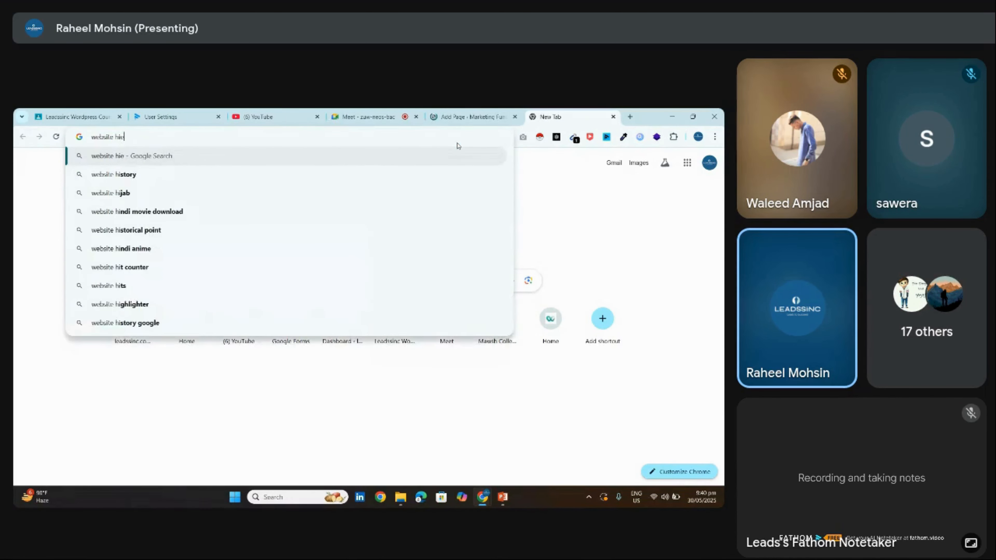
type("ra")
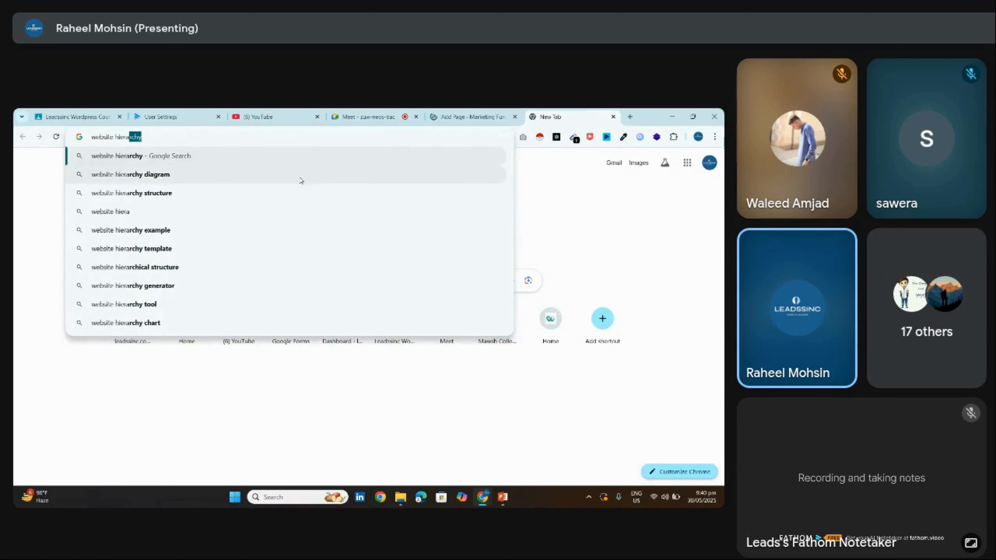
left_click(295, 192)
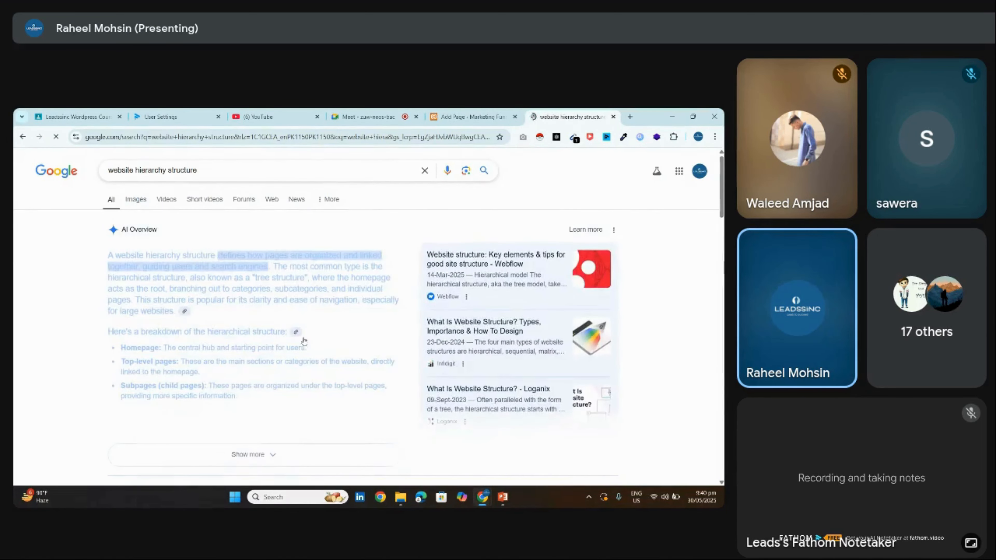
left_click(400, 497)
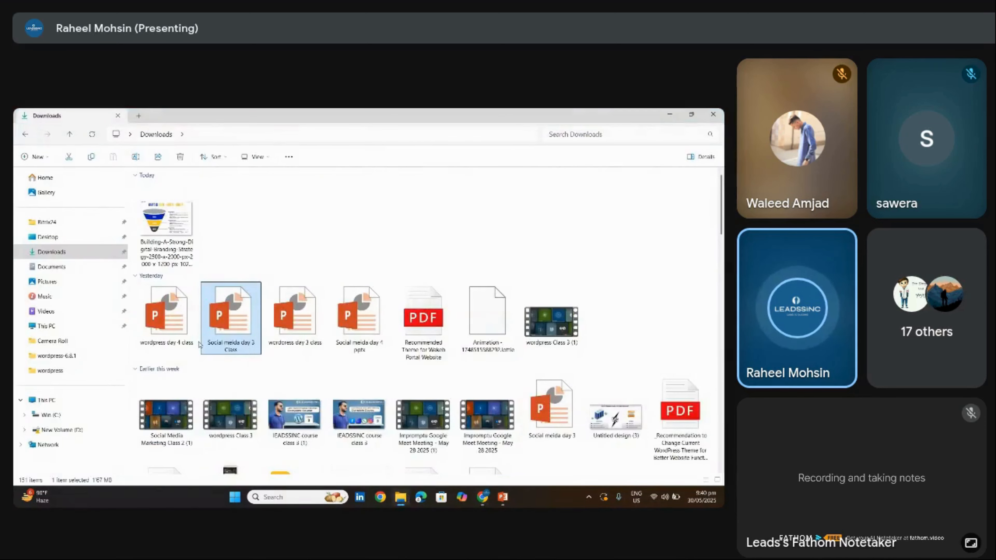
Open 'wordpress day 4 class', step from Dashboard Layout through Adding a New Page, then minimize
left_click(175, 332)
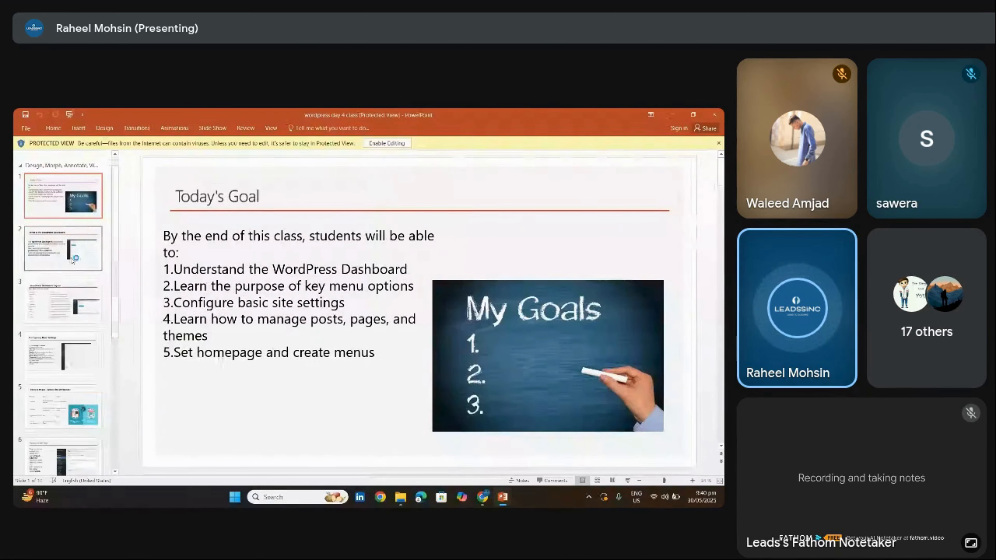
left_click(63, 247)
left_click(77, 293)
key("Down")
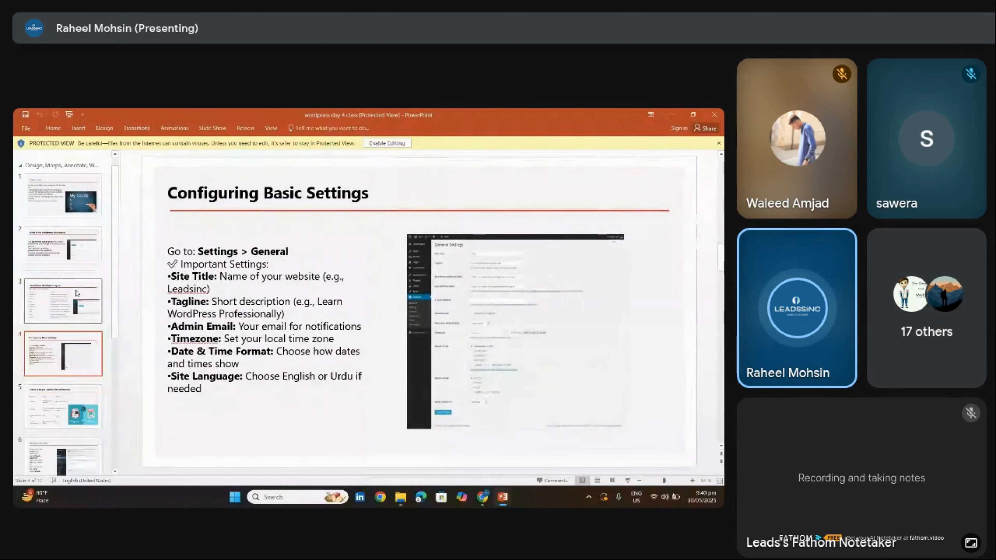
key("Down")
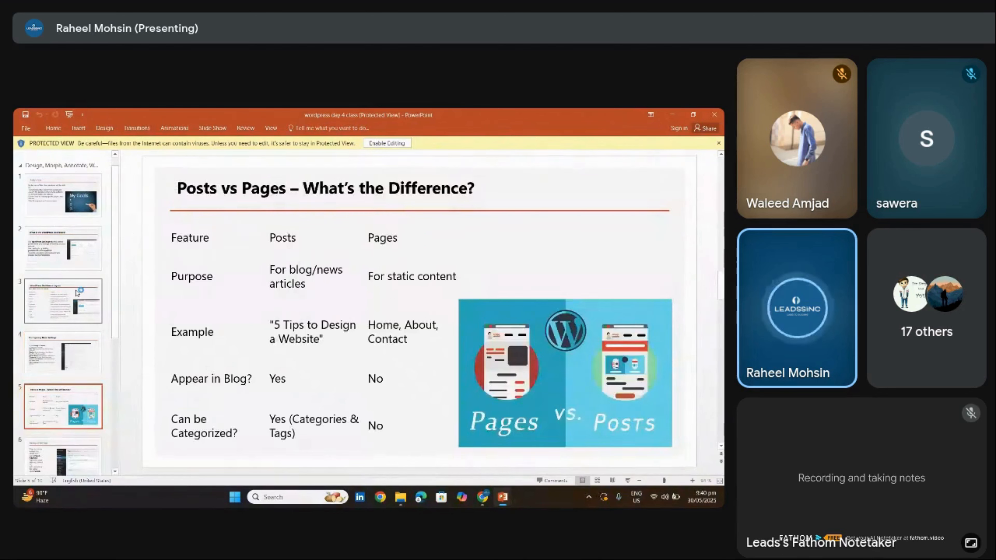
key("Down")
key("Down")
key("Down")
key("Down")
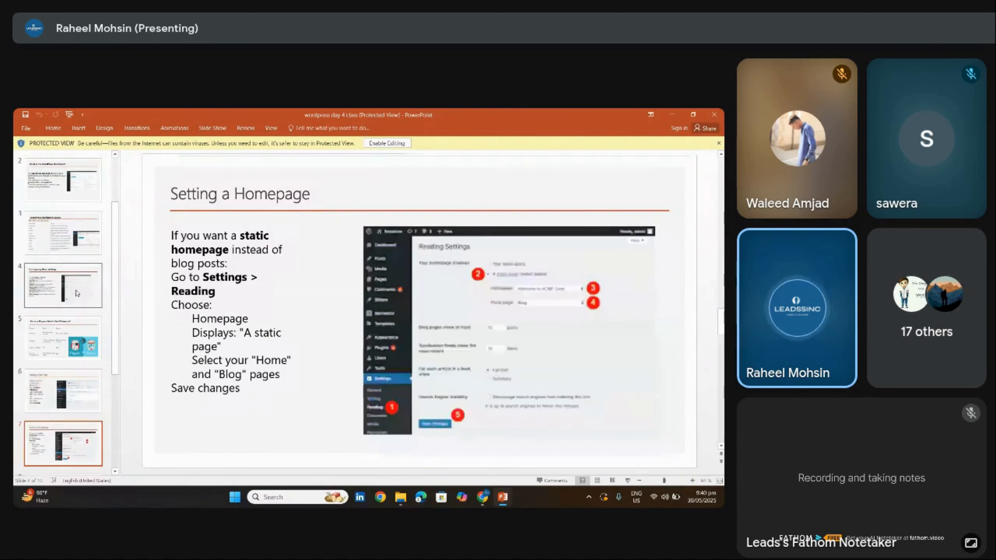
key("Down")
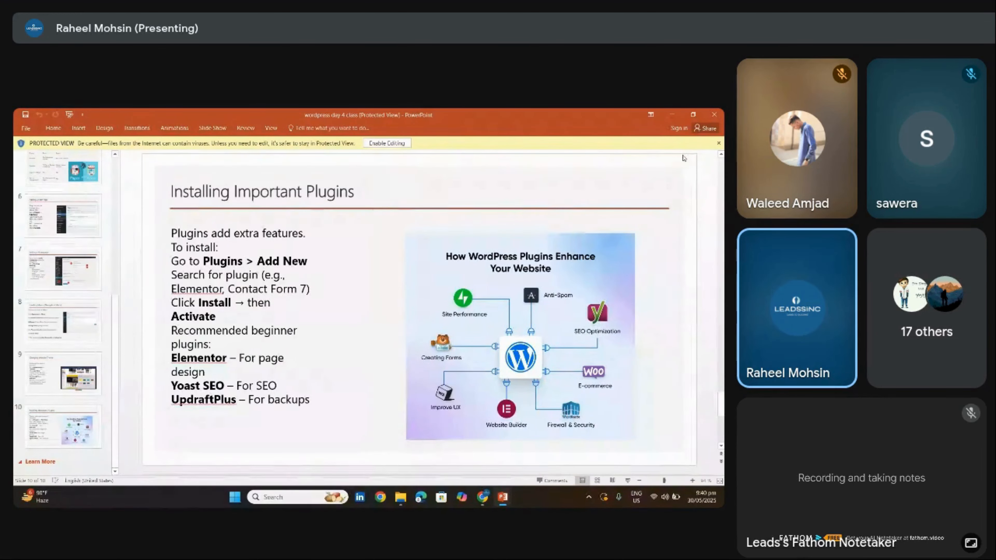
left_click(672, 114)
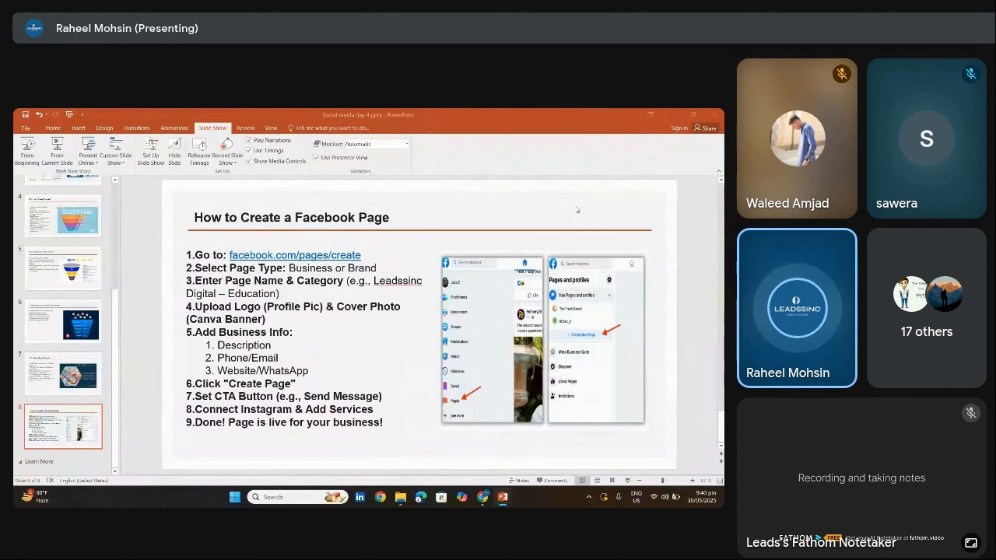
Show Images results for 'website hierarchy structure' and preview Yoast's website structure diagram
left_click(482, 497)
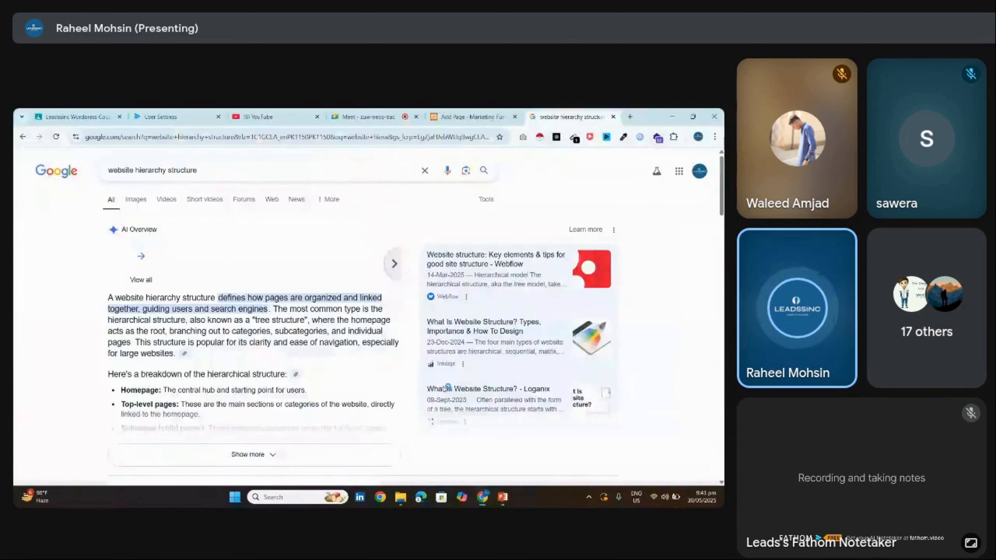
left_click(136, 199)
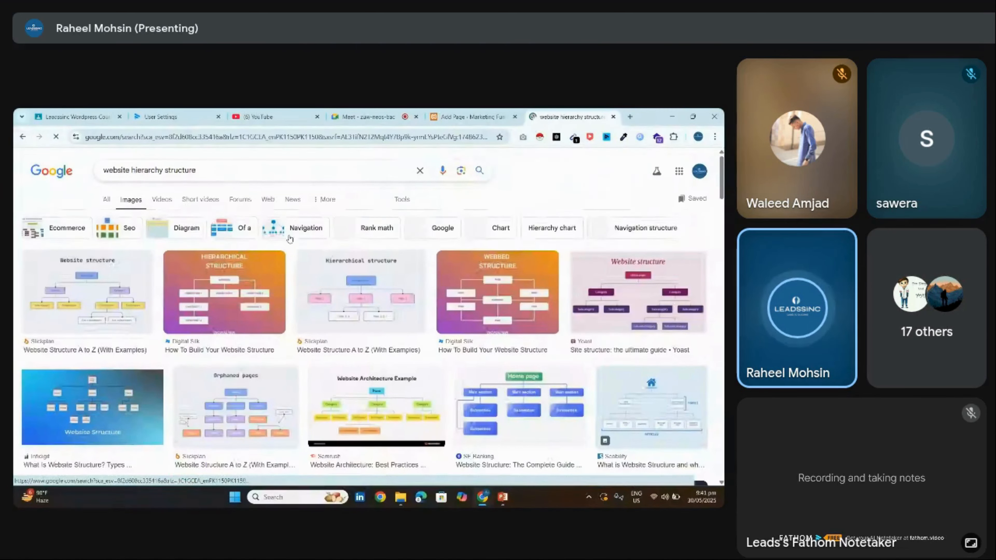
scroll(193, 222, "down", 1)
scroll(368, 317, "down", 2)
scroll(368, 317, "up", 3)
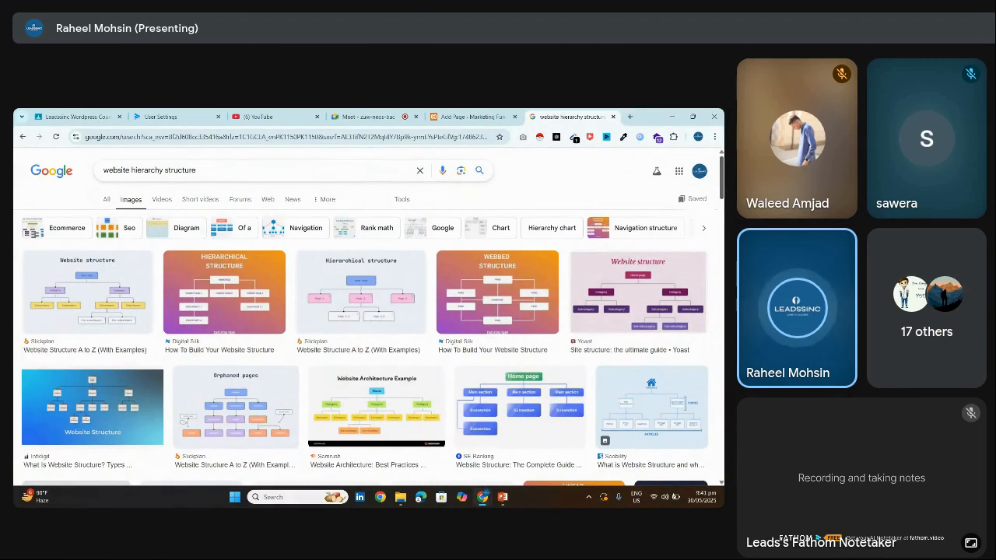
scroll(423, 271, "down", 4)
scroll(423, 271, "up", 3)
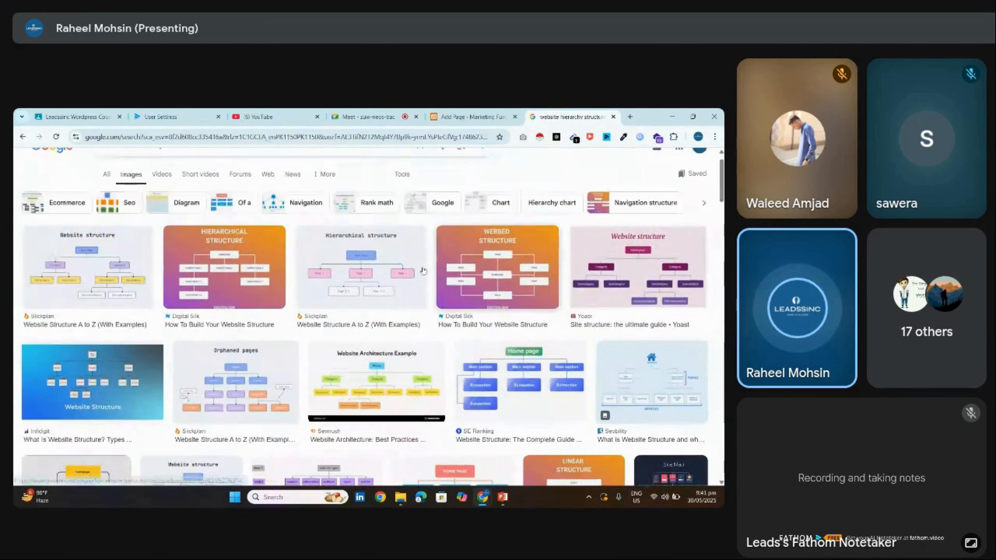
scroll(423, 271, "down", 3)
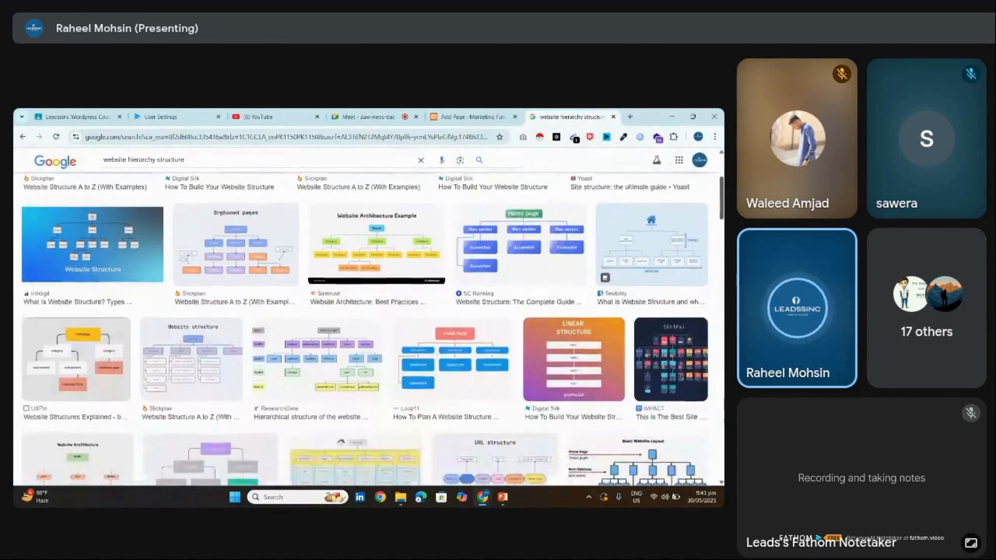
scroll(423, 271, "down", 4)
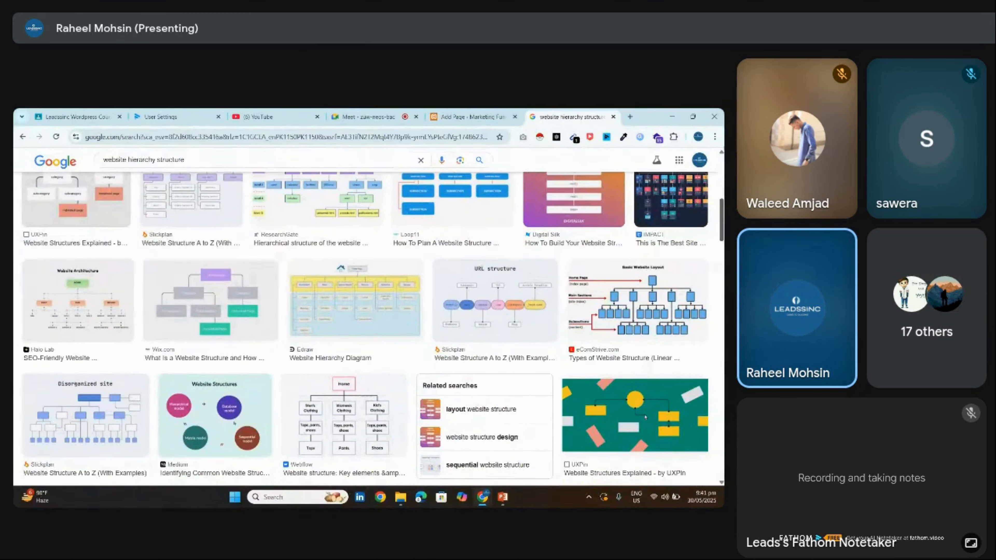
scroll(423, 270, "down", 5)
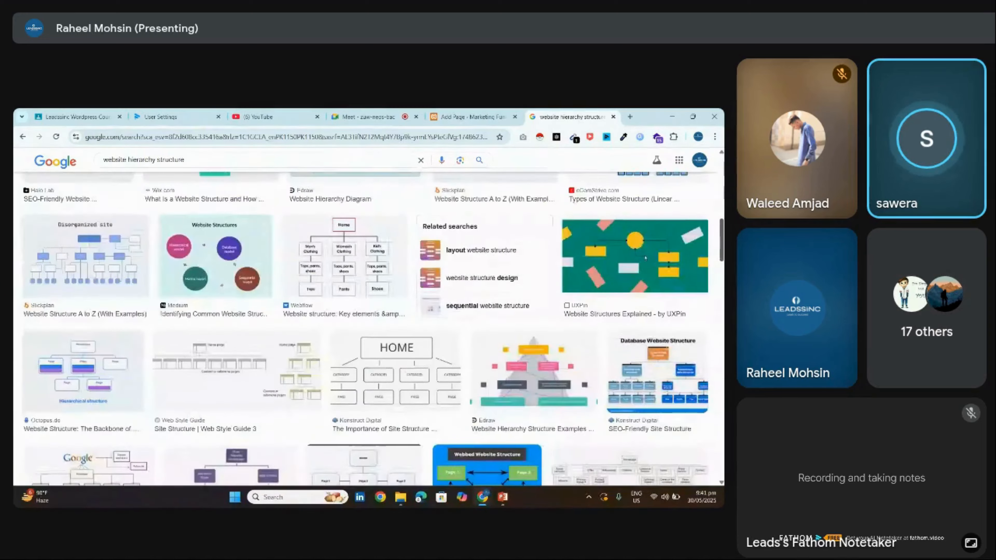
scroll(423, 271, "down", 4)
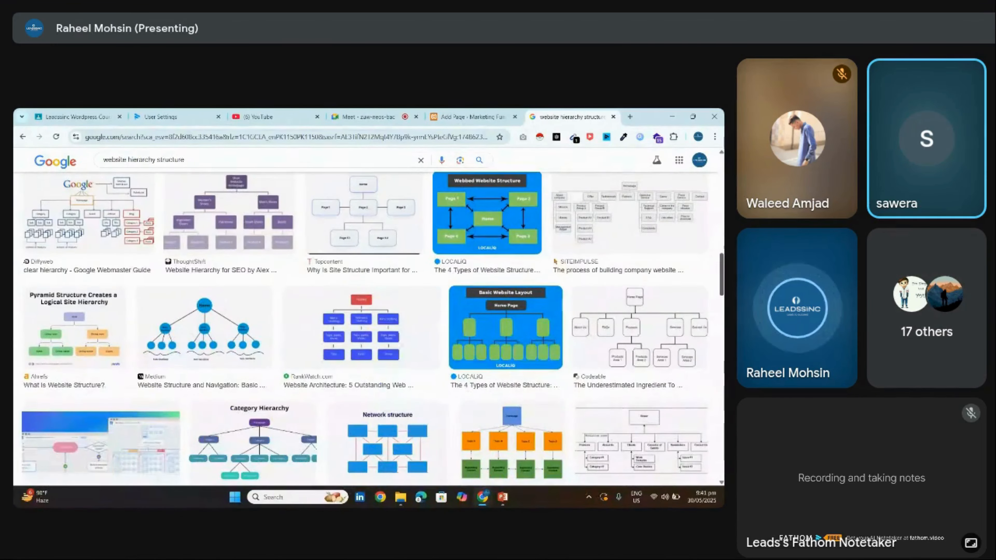
scroll(364, 329, "down", 2)
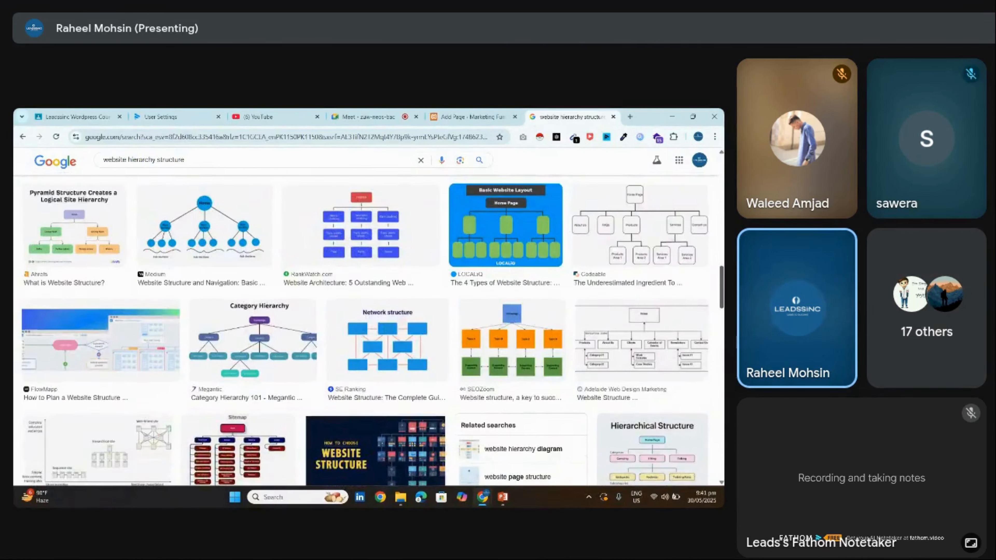
scroll(364, 329, "down", 2)
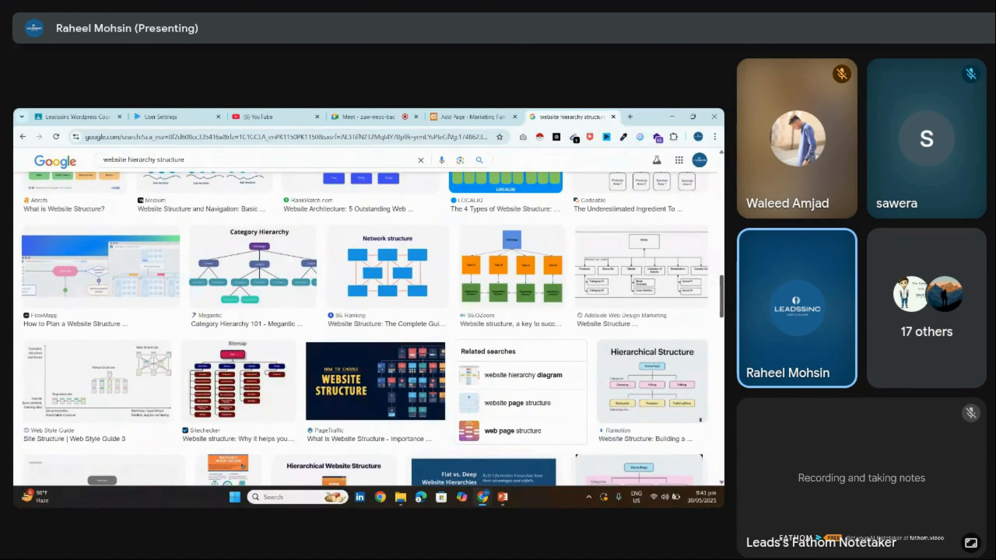
scroll(365, 330, "down", 4)
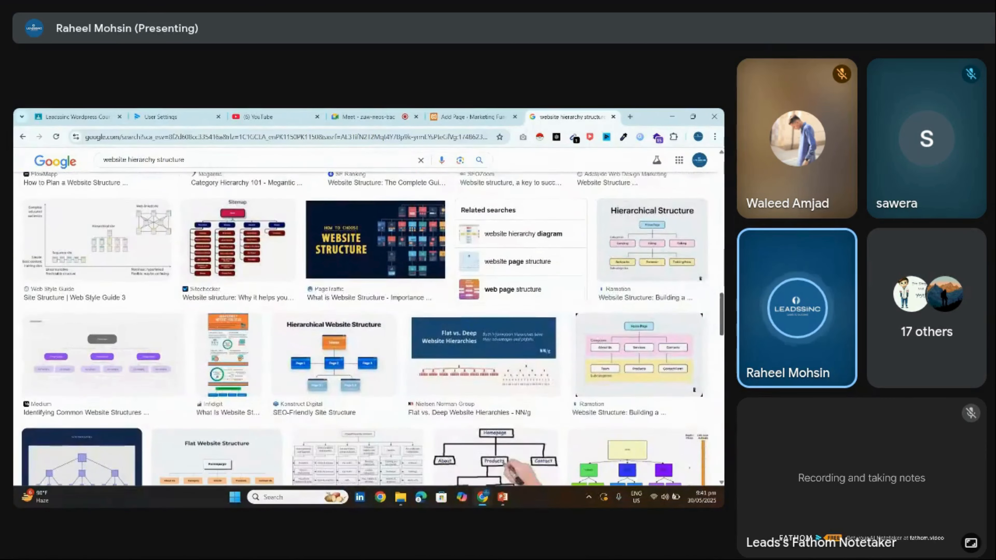
scroll(364, 330, "down", 5)
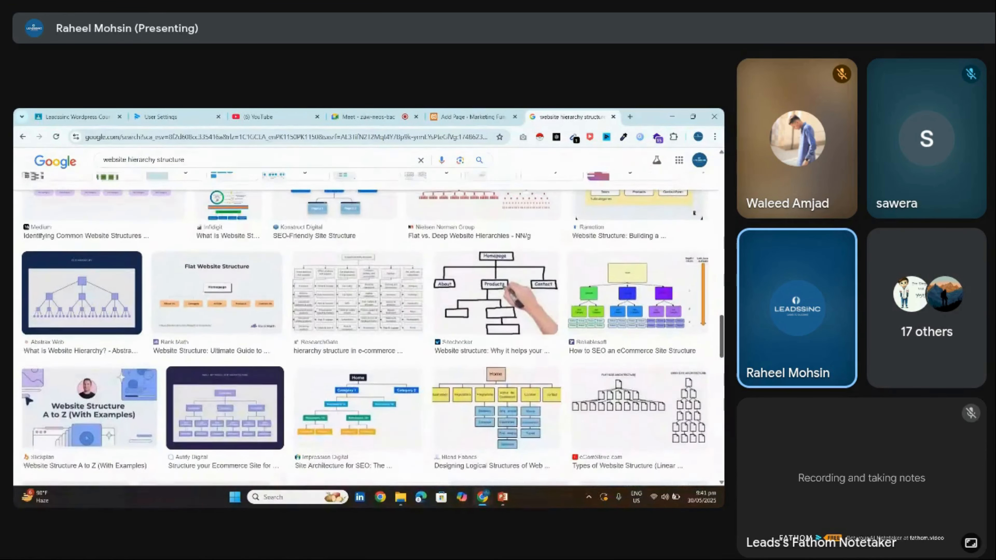
scroll(478, 303, "up", 20)
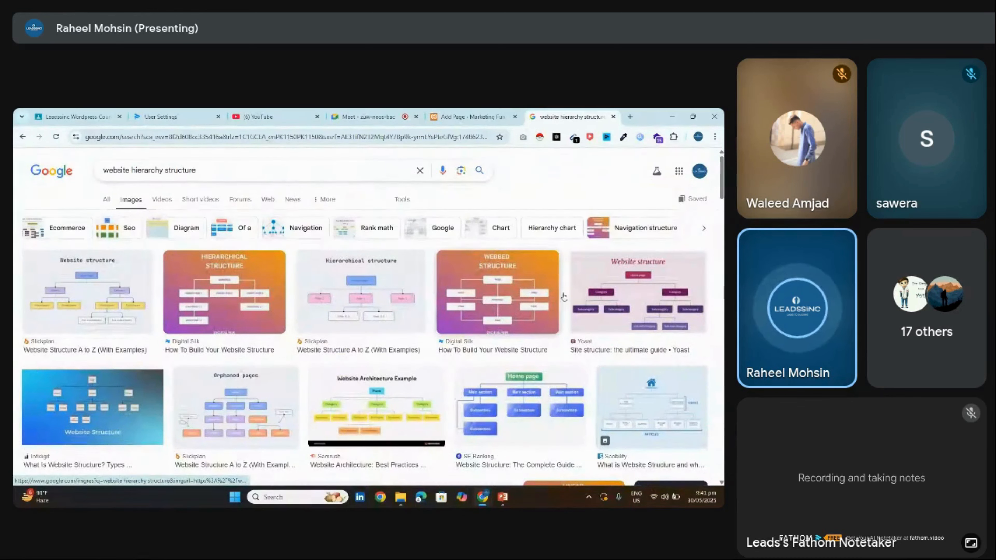
left_click(573, 304)
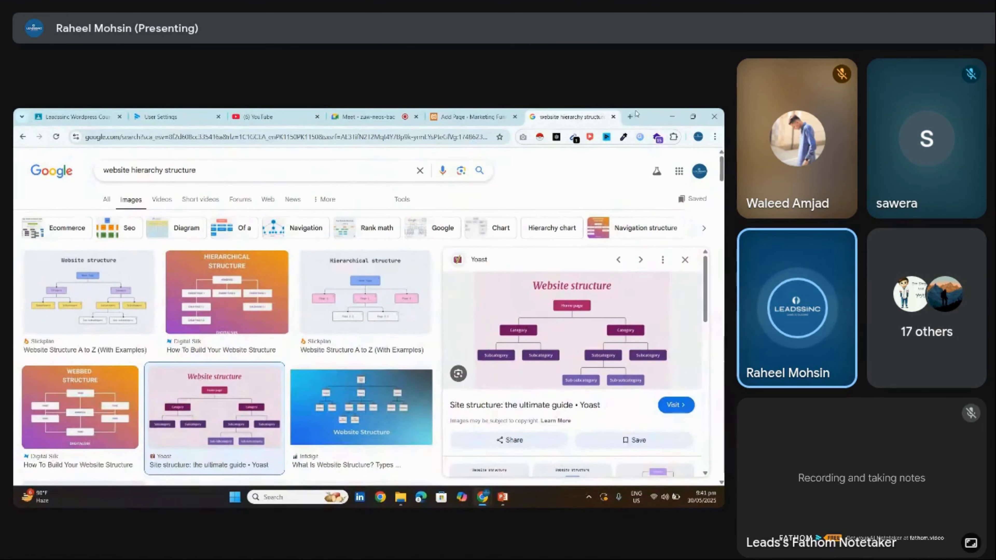
Load leadssinc.com in a new tab, then return to the image results
left_click(630, 116)
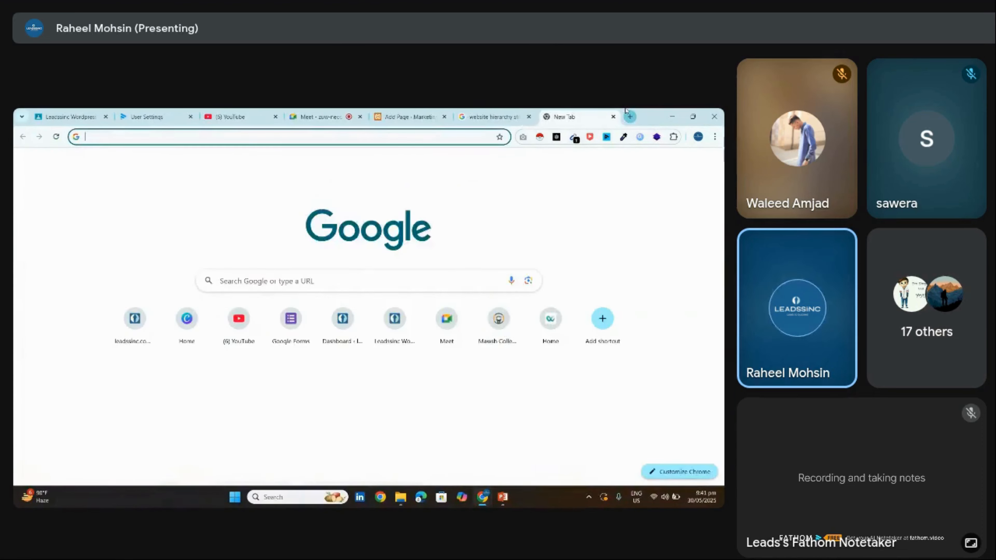
type("leadssinc.com")
key("Return")
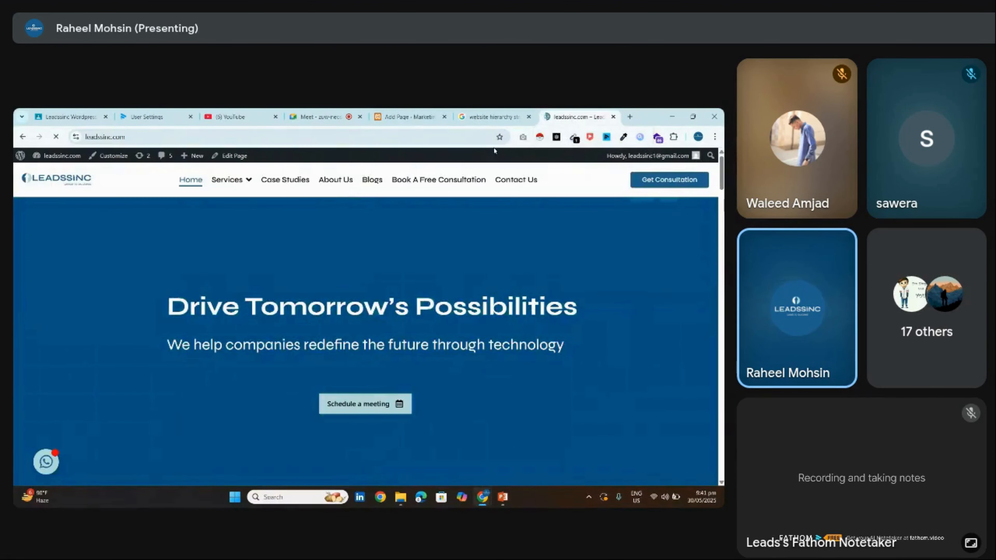
left_click(492, 116)
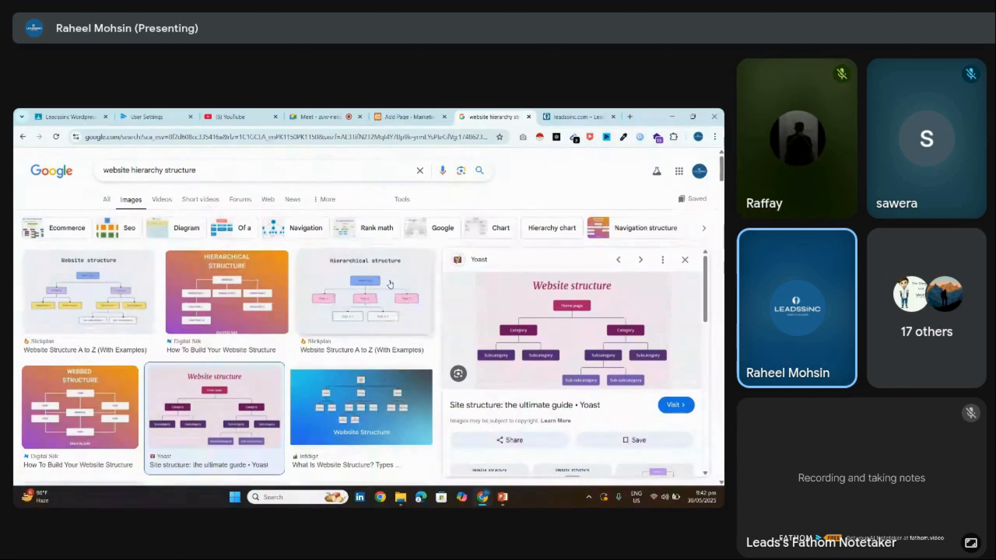
Scroll through the Leadssinc homepage and select its web address
left_click(576, 116)
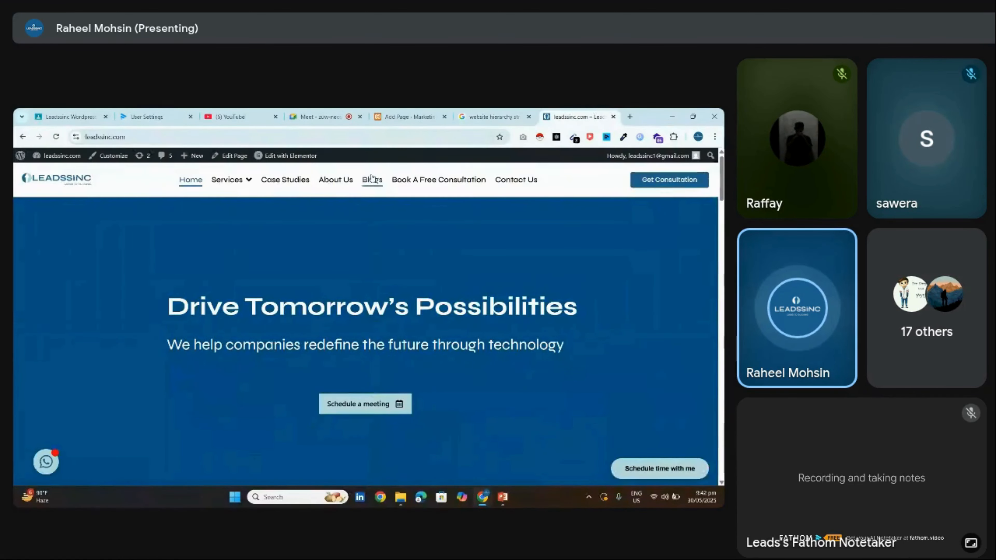
scroll(368, 321, "down", 10)
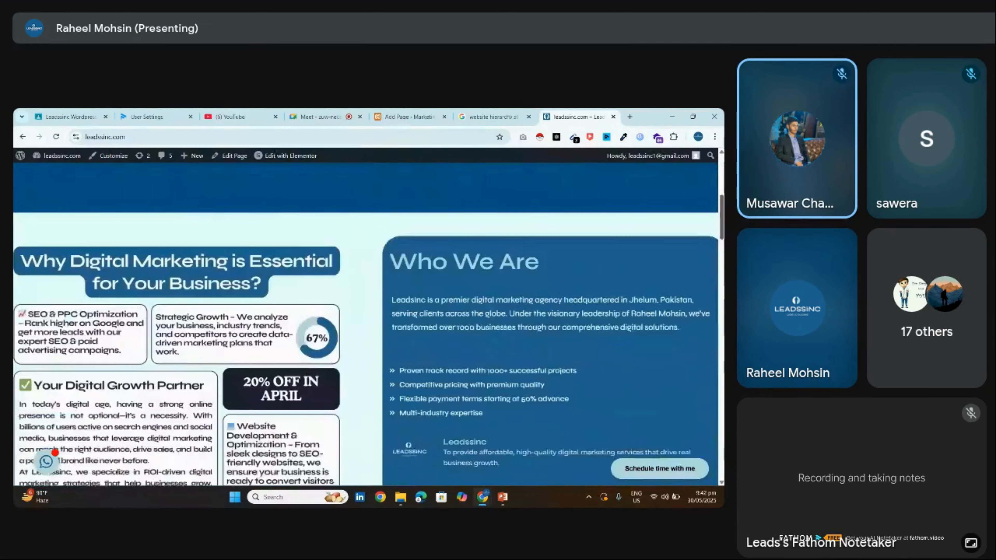
scroll(368, 325, "down", 15)
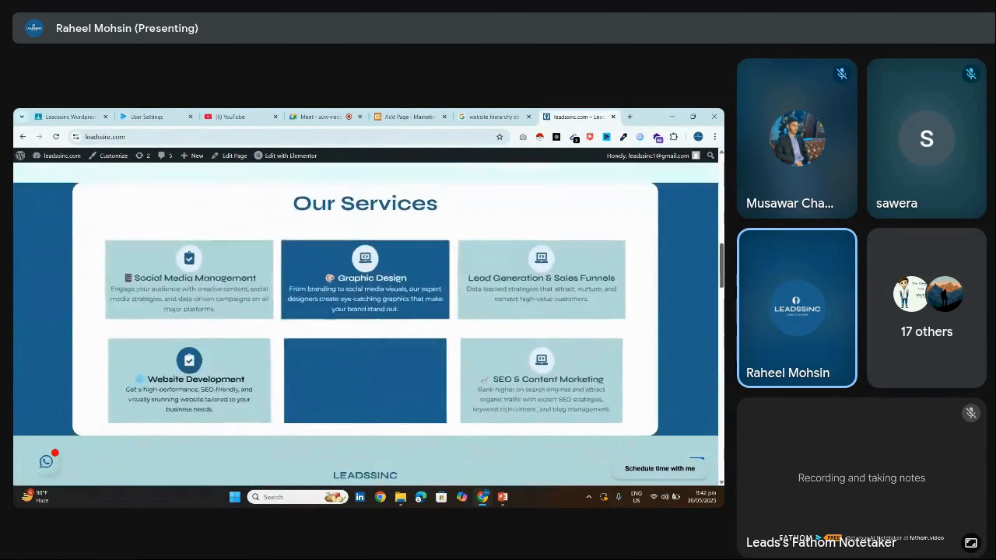
scroll(368, 325, "down", 15)
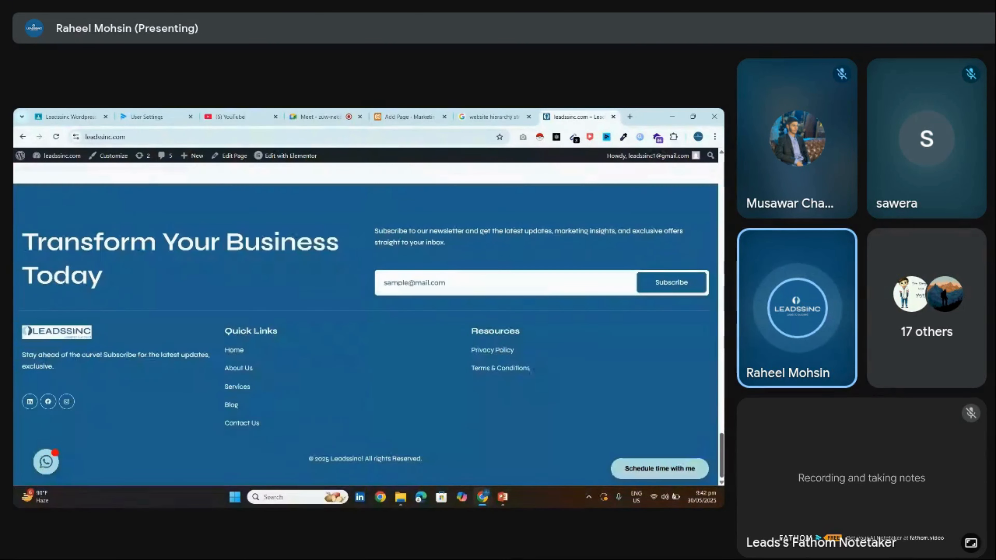
left_click_drag(722, 451, 722, 175)
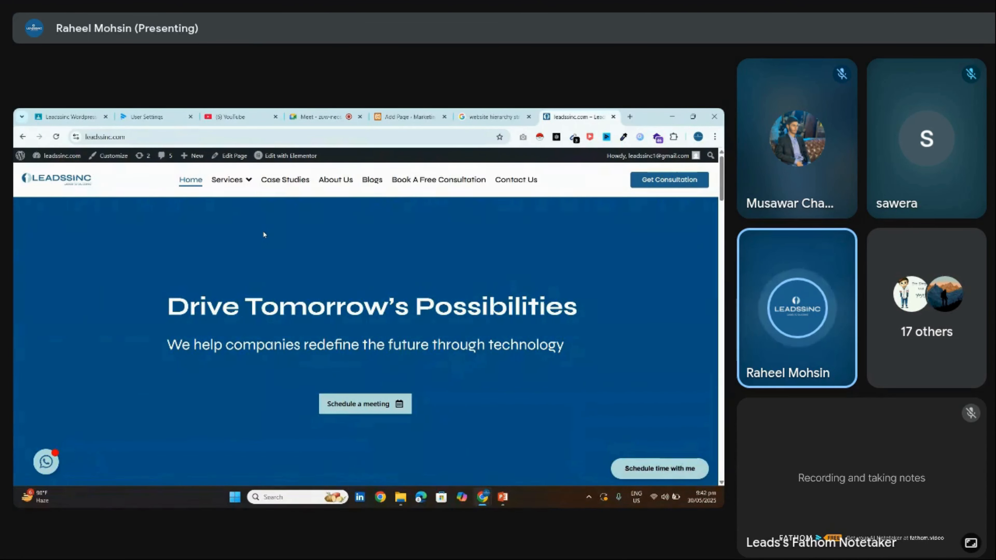
left_click_drag(146, 136, 76, 147)
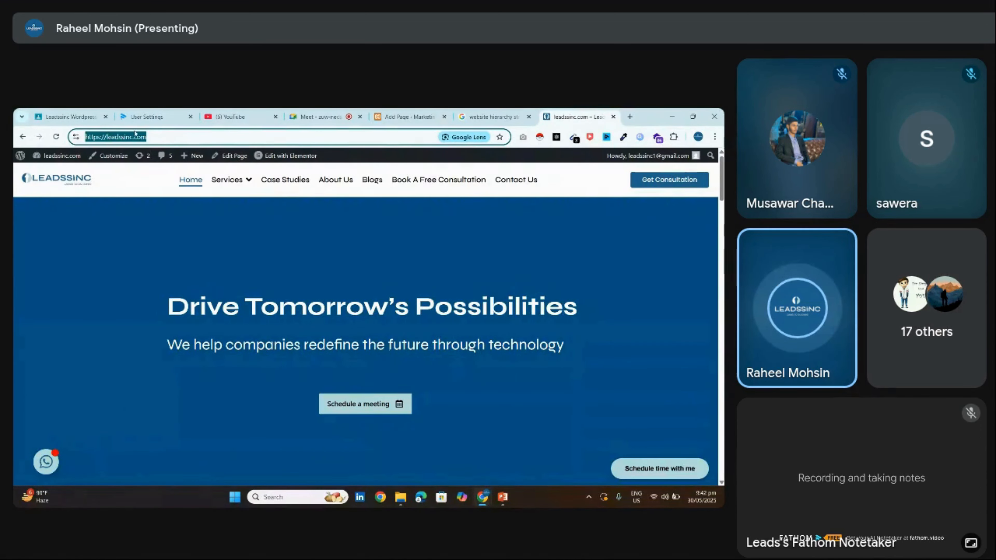
left_click_drag(148, 137, 80, 136)
left_click(147, 136)
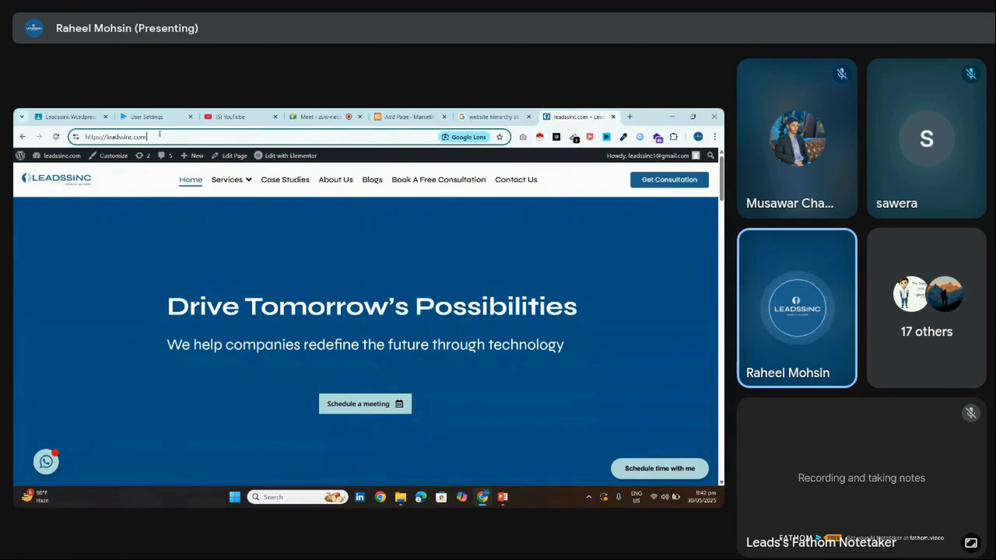
Open the Case Studies page from the menu, then head to About Us
left_click(298, 182)
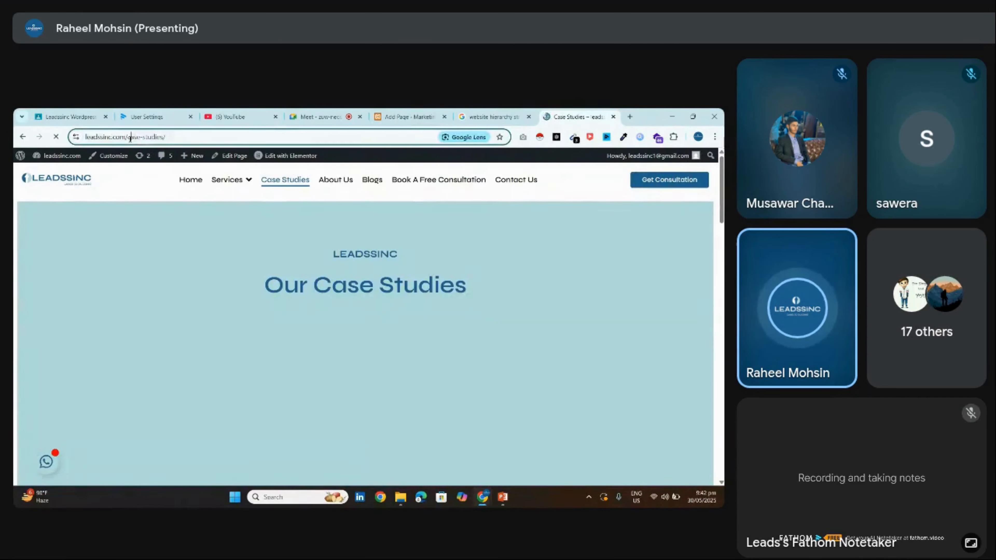
left_click_drag(130, 138, 219, 135)
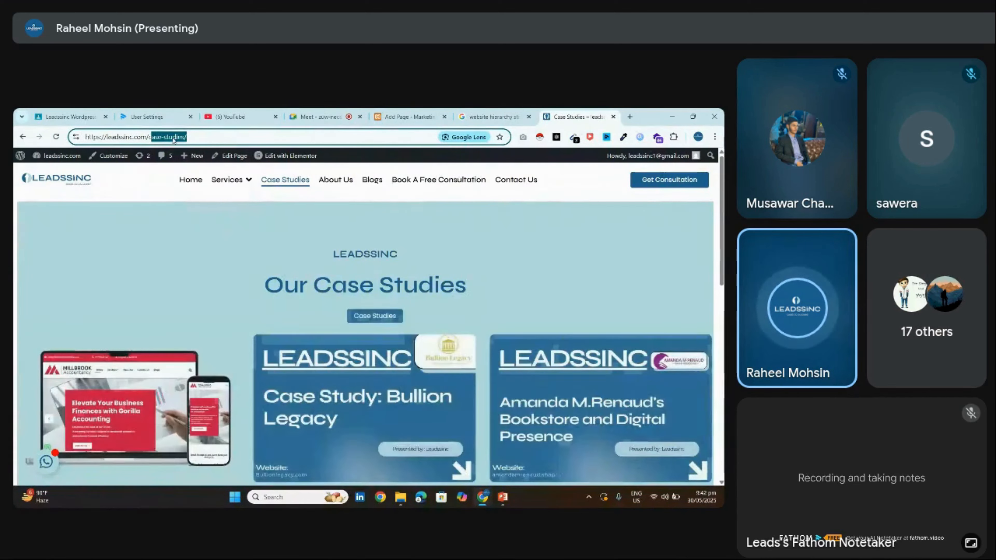
left_click(226, 135)
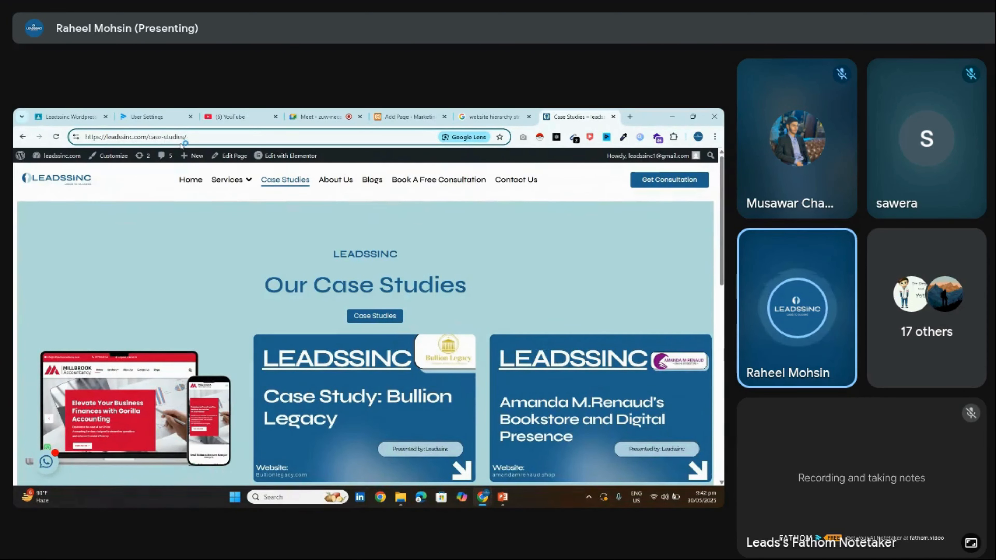
left_click(328, 179)
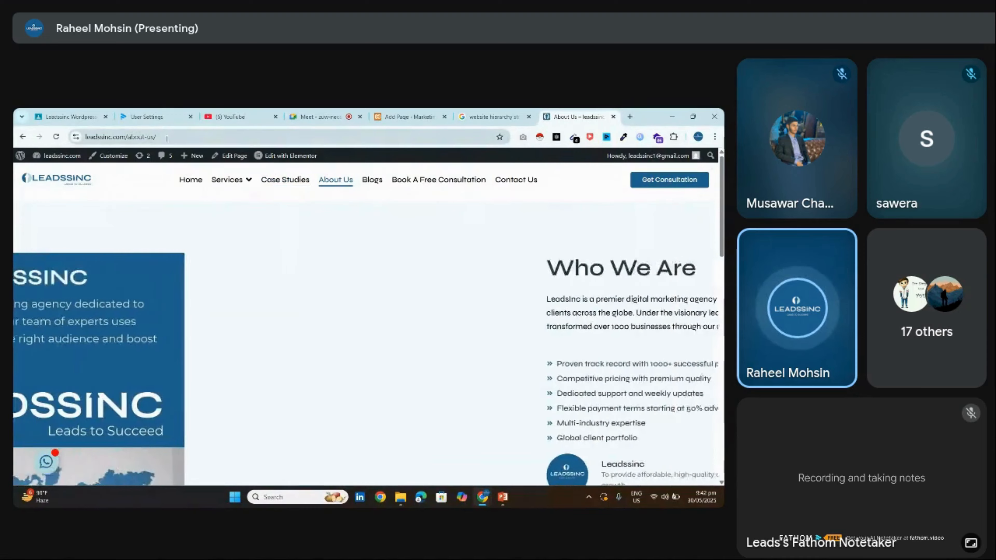
Scroll through the About Us page, then open and scroll the Contact Us page
left_click_drag(172, 138, 151, 137)
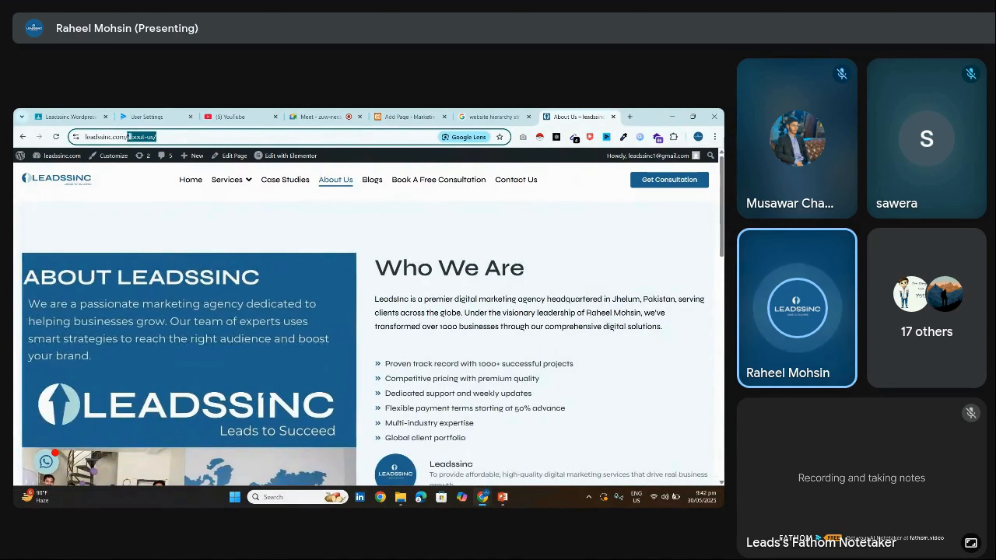
left_click(583, 192)
scroll(510, 275, "down", 15)
scroll(417, 196, "up", 15)
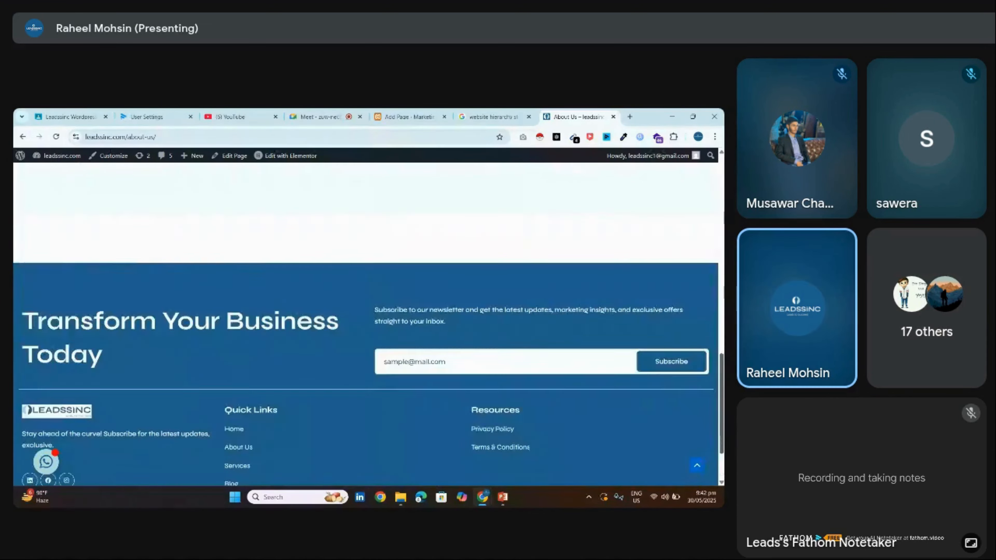
left_click(511, 185)
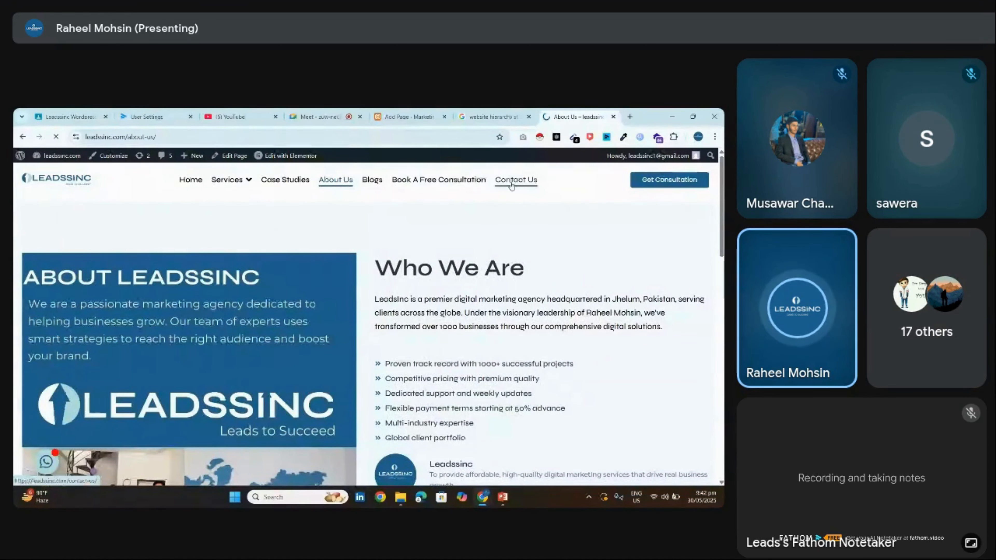
scroll(619, 236, "down", 6)
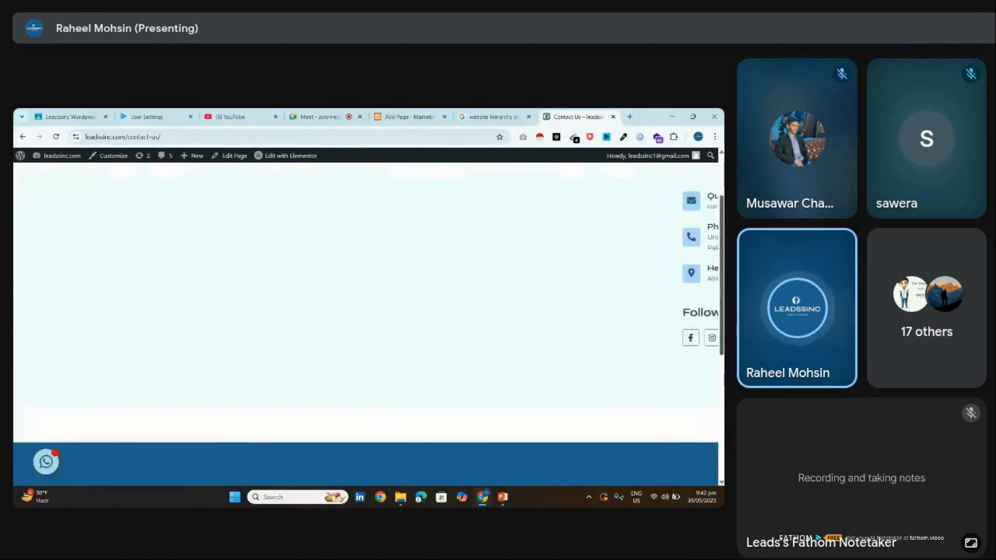
scroll(712, 167, "up", 6)
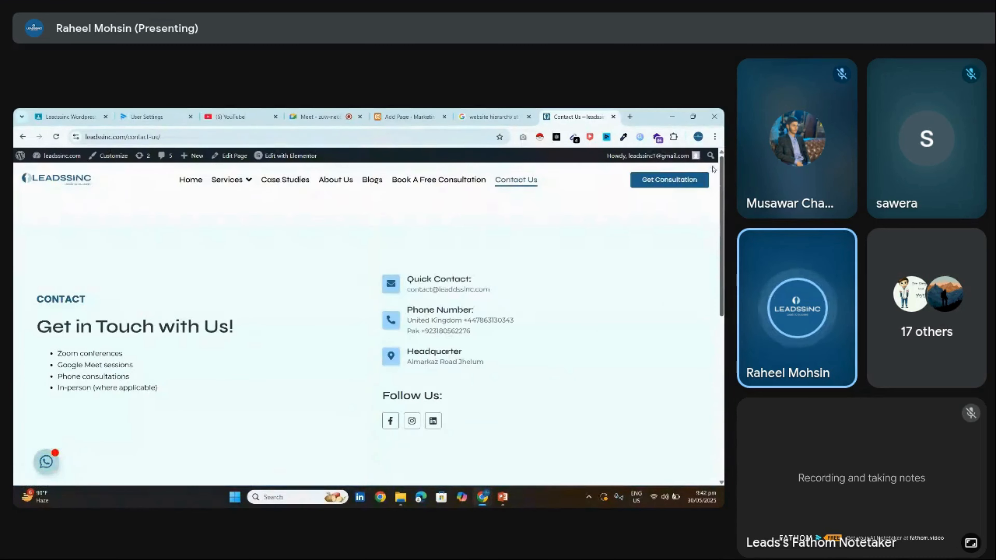
Open the Services page from the menu, then go to the WordPress admin dashboard
left_click_drag(149, 137, 227, 141)
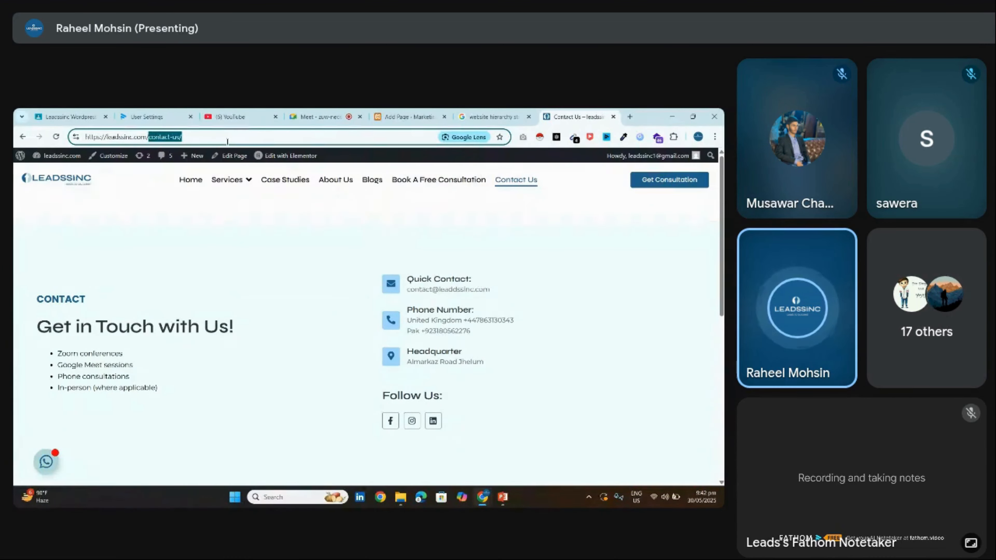
left_click(196, 114)
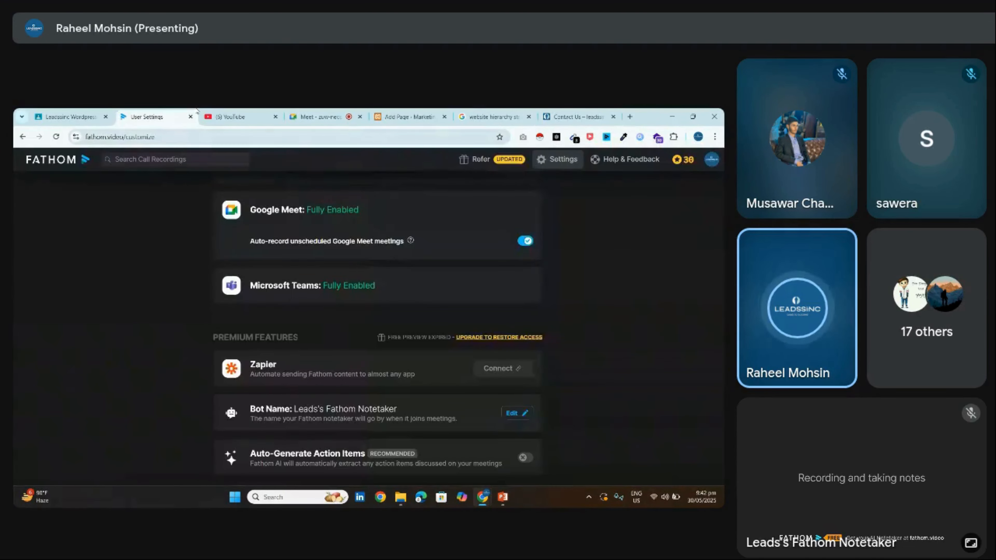
left_click(576, 117)
left_click(189, 138)
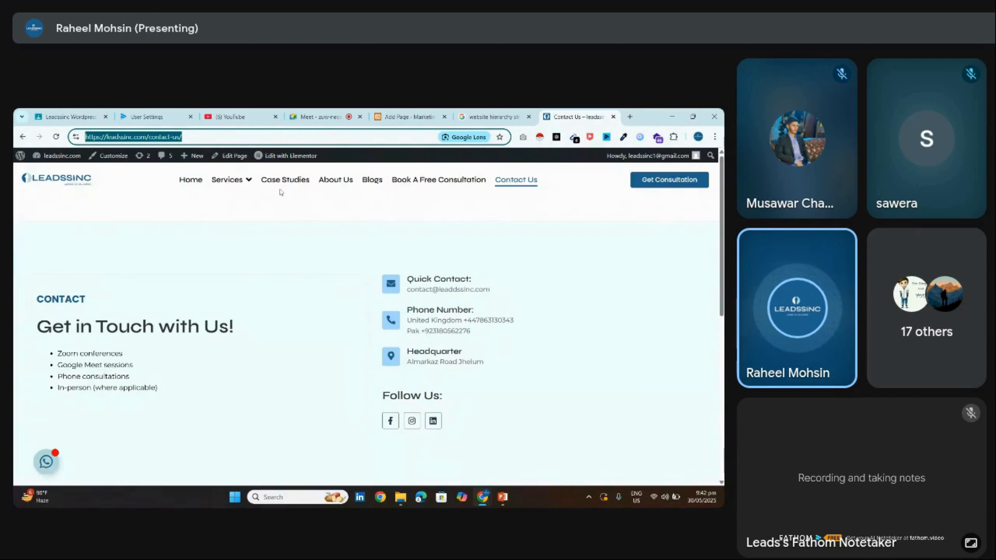
left_click(235, 188)
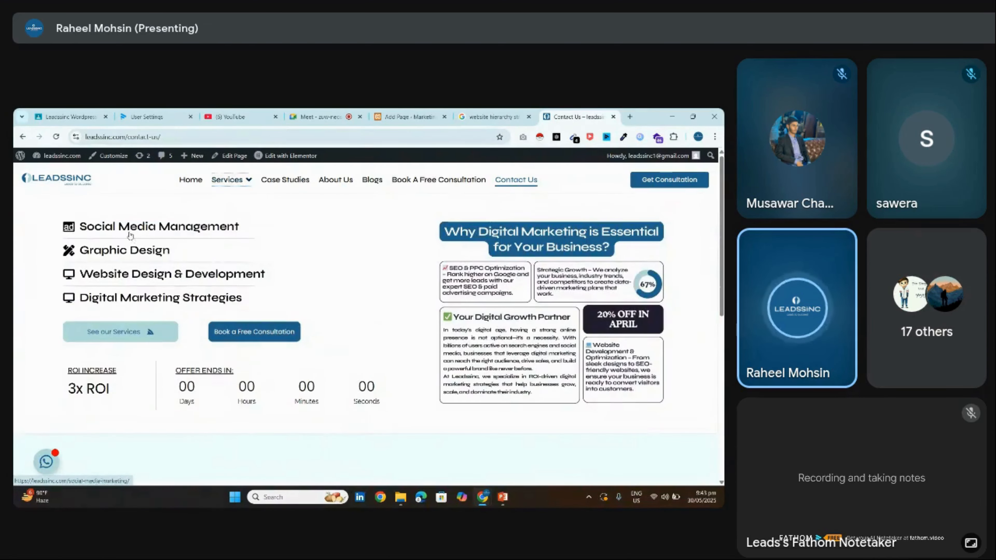
left_click(229, 184)
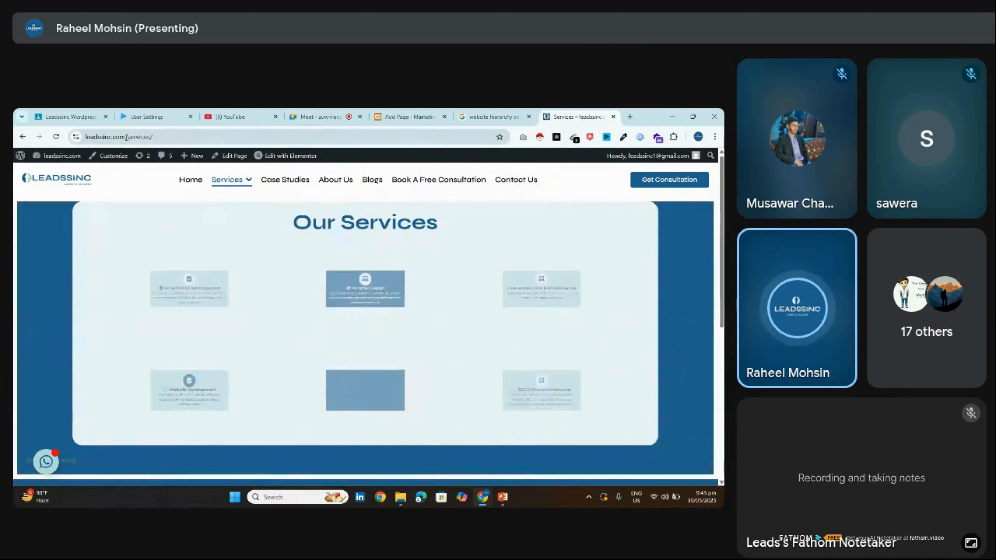
left_click_drag(174, 137, 162, 138)
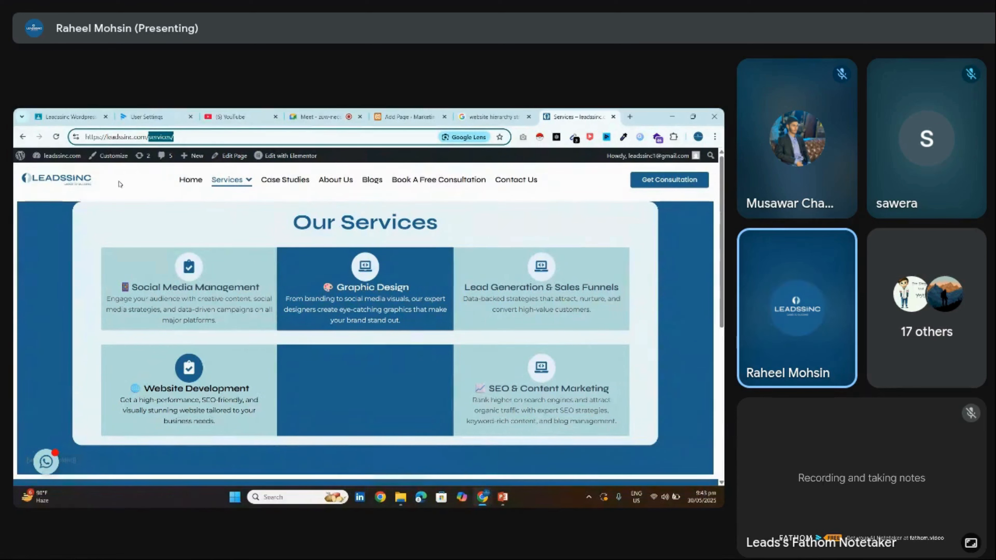
left_click(51, 170)
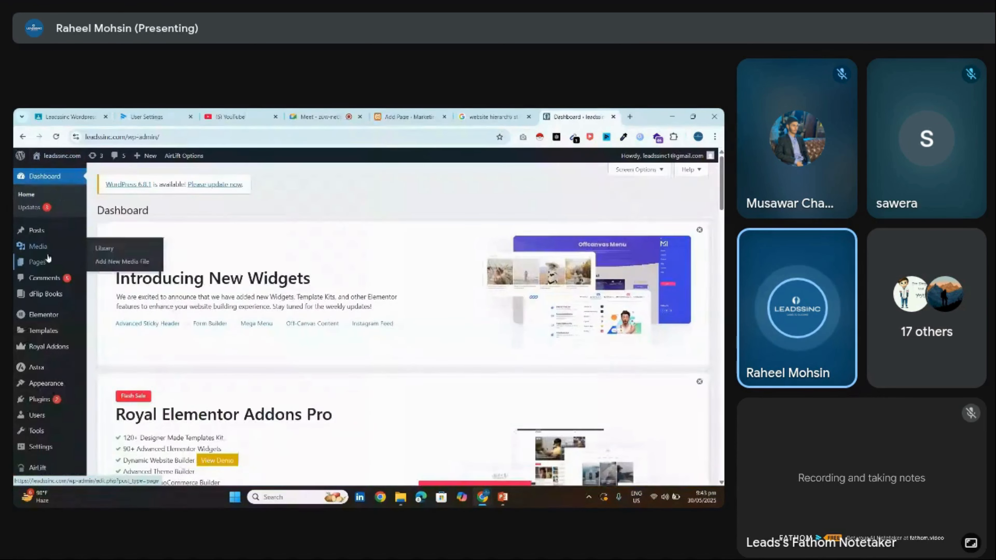
Review the Updates page offering WordPress 6.8.1 and two plugin updates, then return to image search
left_click(48, 258)
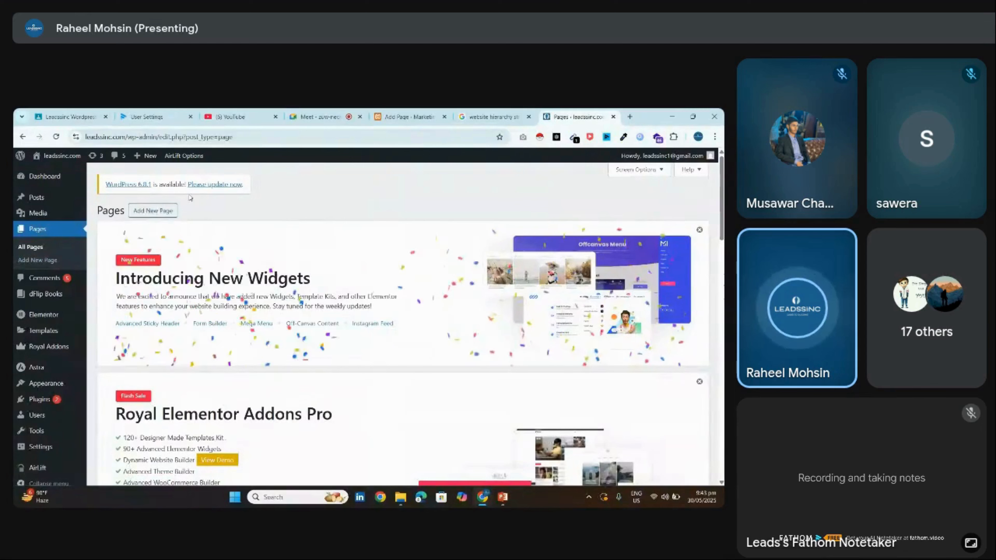
left_click(204, 185)
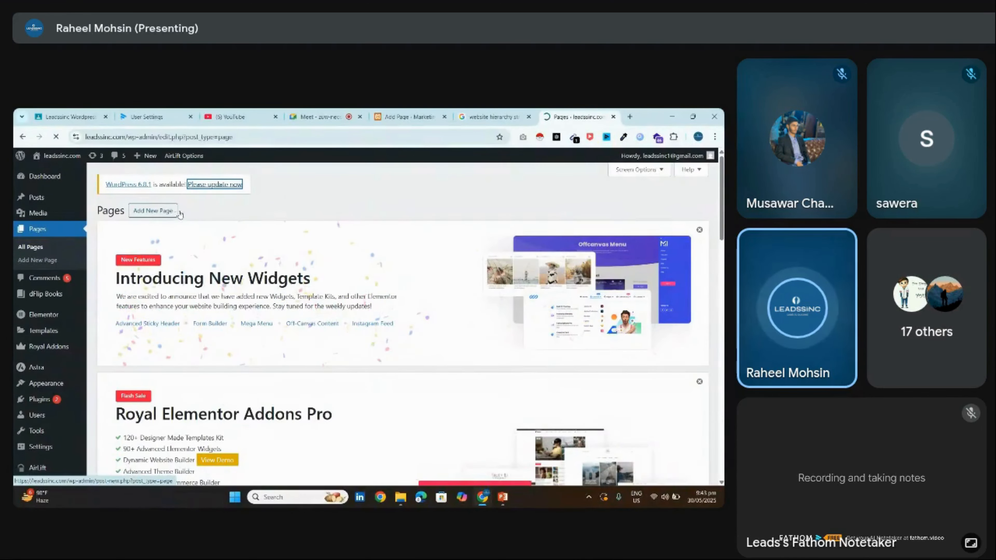
scroll(179, 214, "down", 10)
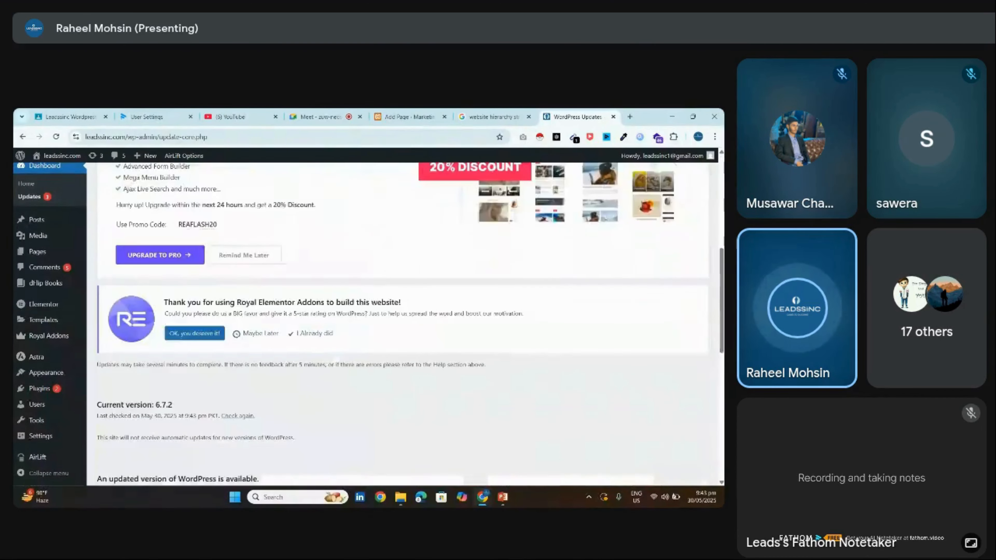
scroll(392, 314, "down", 8)
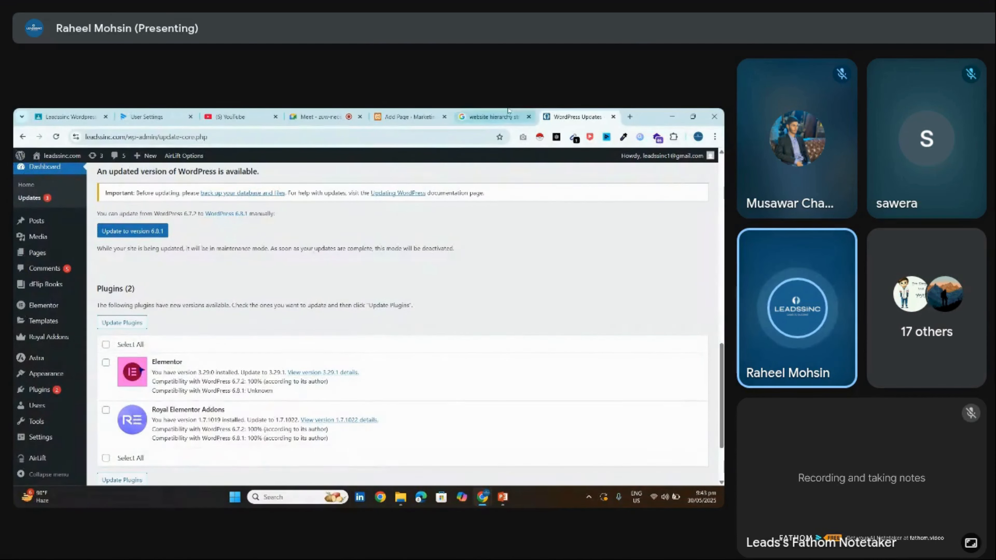
left_click(507, 111)
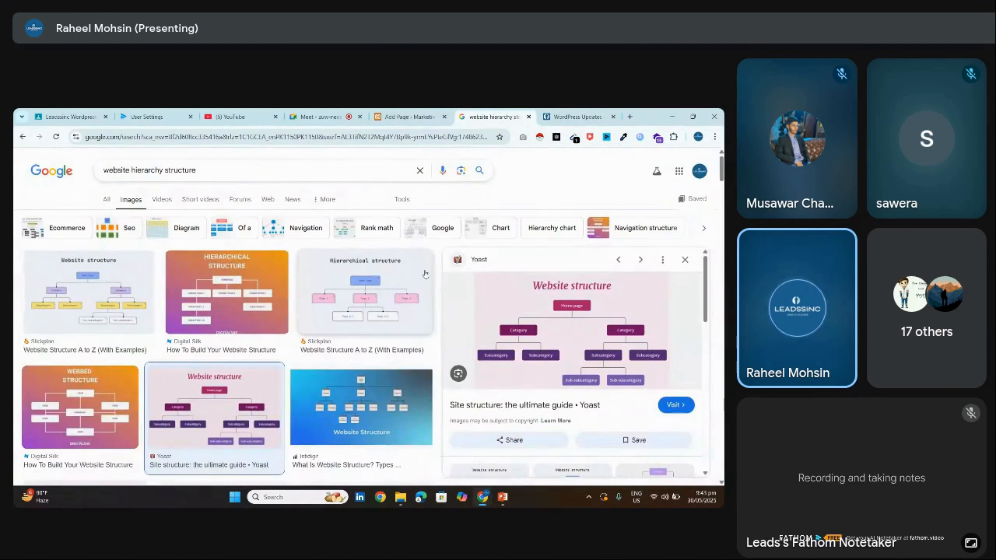
Search images for 'agency website hierarchy structure' and preview the first diagram
scroll(226, 352, "down", 8)
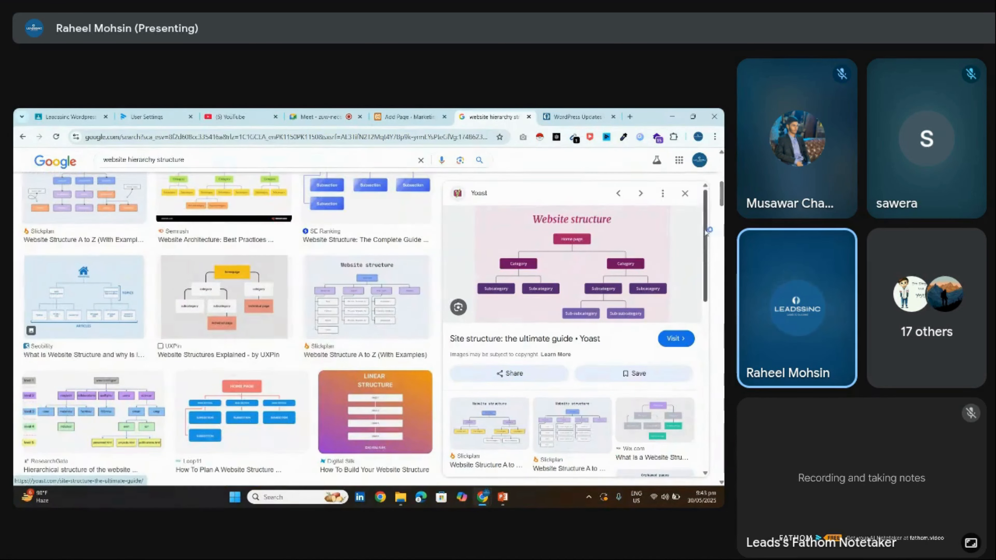
scroll(695, 218, "up", 8)
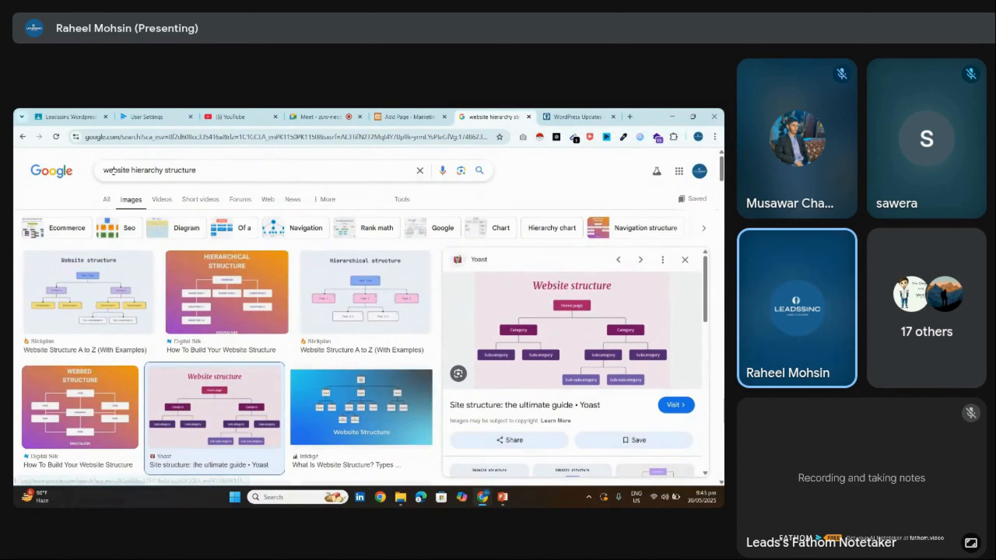
left_click(105, 172)
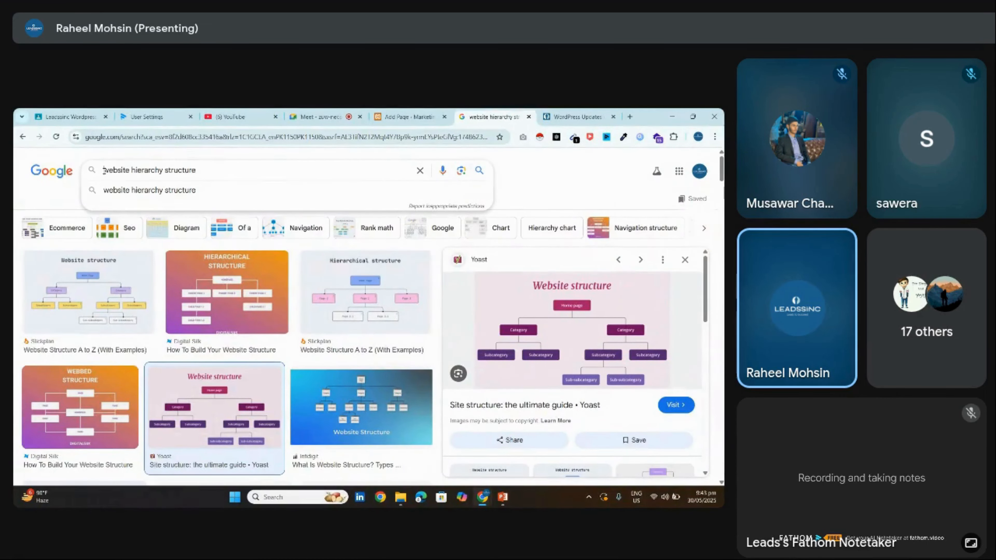
key("Return")
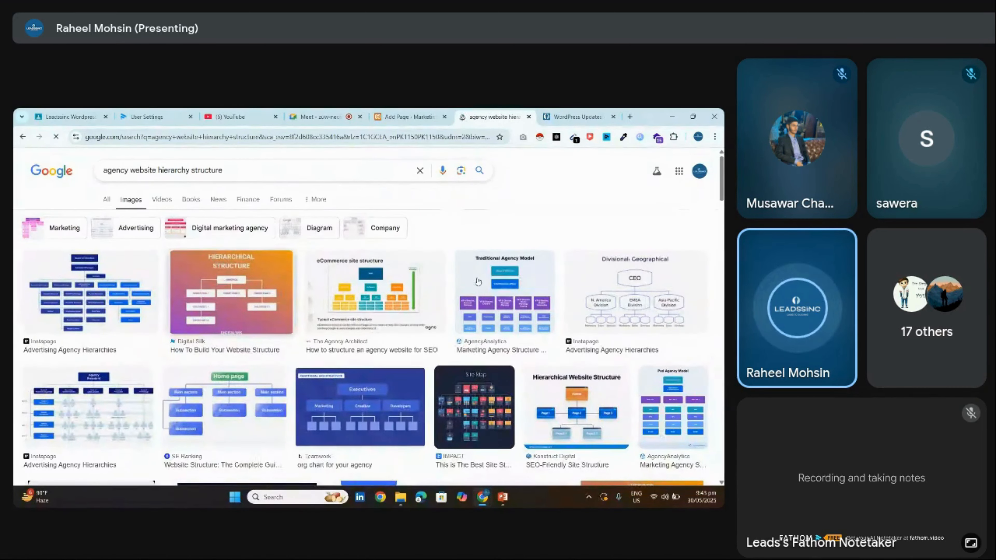
mouse_move(721, 180)
left_mouse_down()
mouse_move(722, 219)
mouse_move(722, 181)
left_mouse_up()
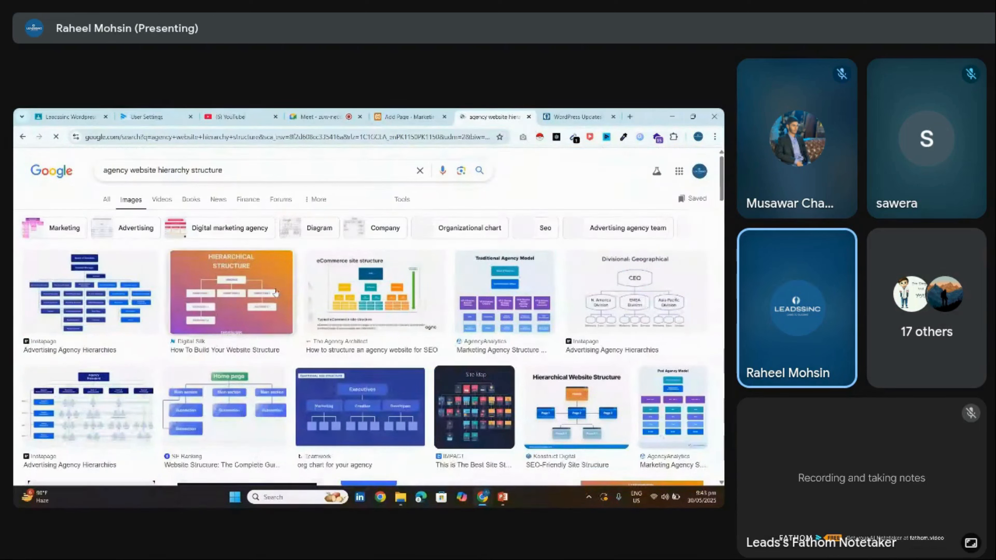
left_click(122, 282)
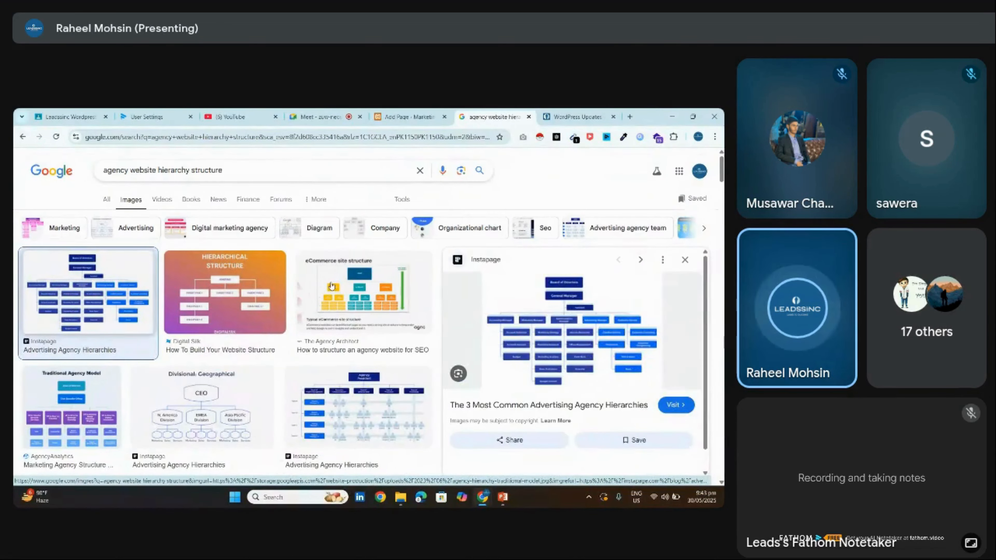
left_click(685, 260)
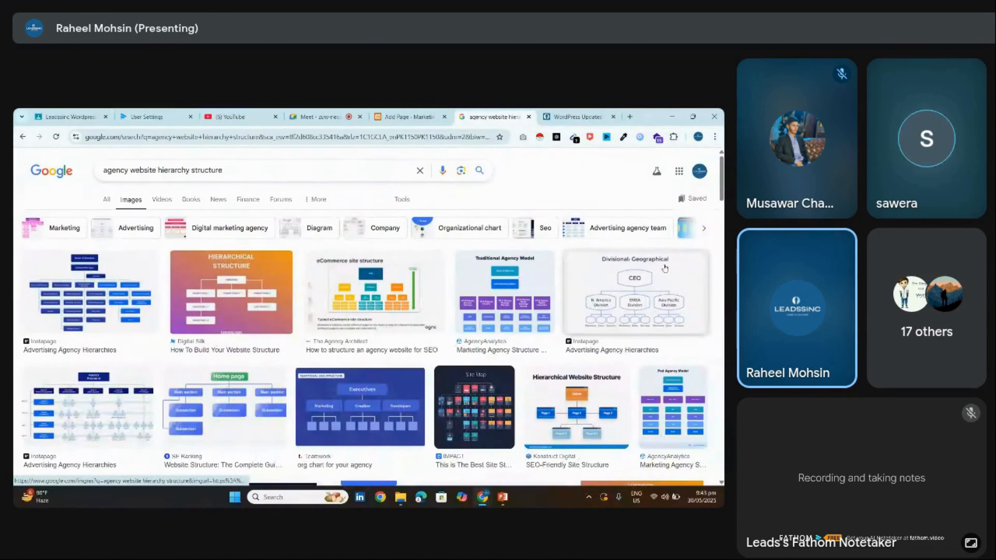
Drop 'hierarchy' from the query to search images for 'agency website structure'
double_click(177, 169)
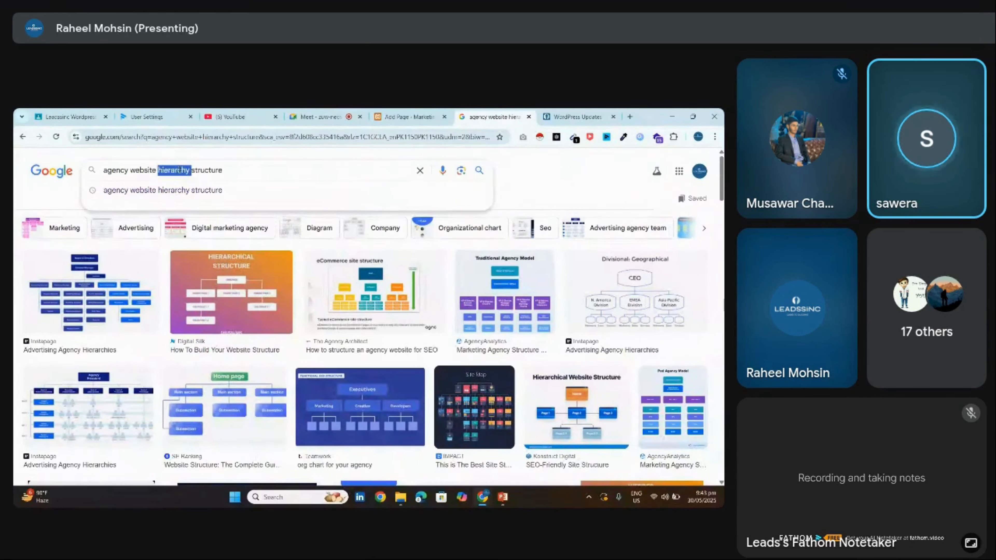
key("BackSpace")
left_click(242, 188)
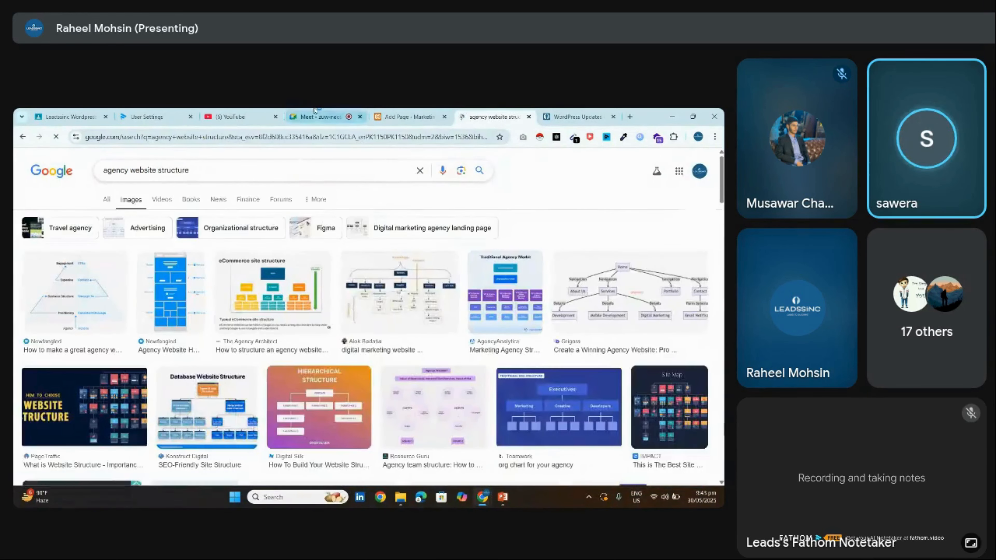
left_click(318, 117)
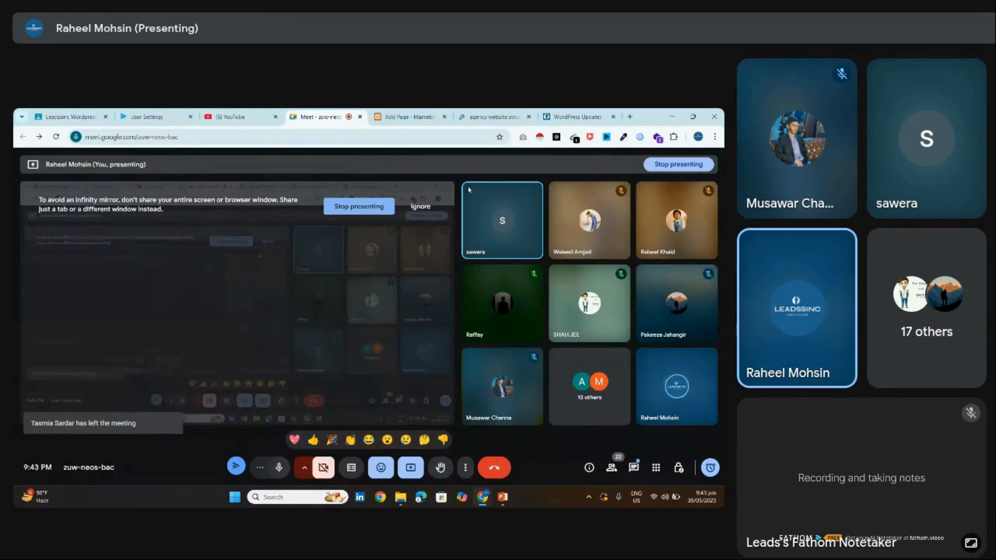
left_click(491, 116)
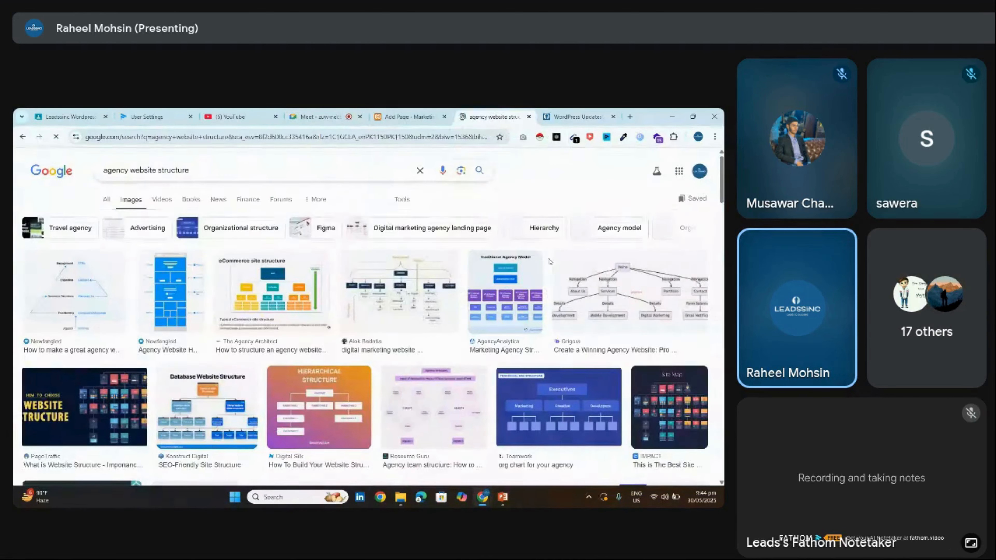
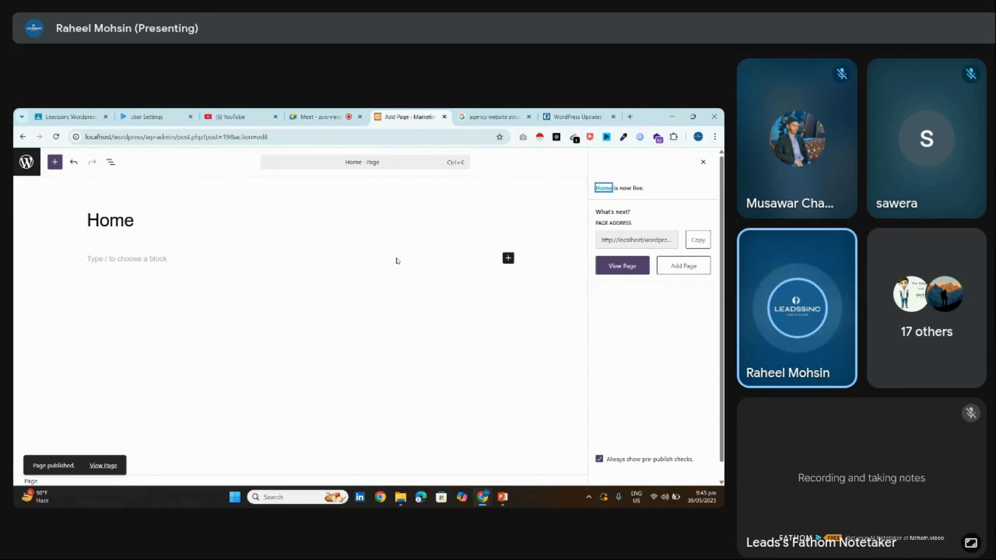
View the published Home page on the live site and select the home/ part of its address
left_click(622, 268)
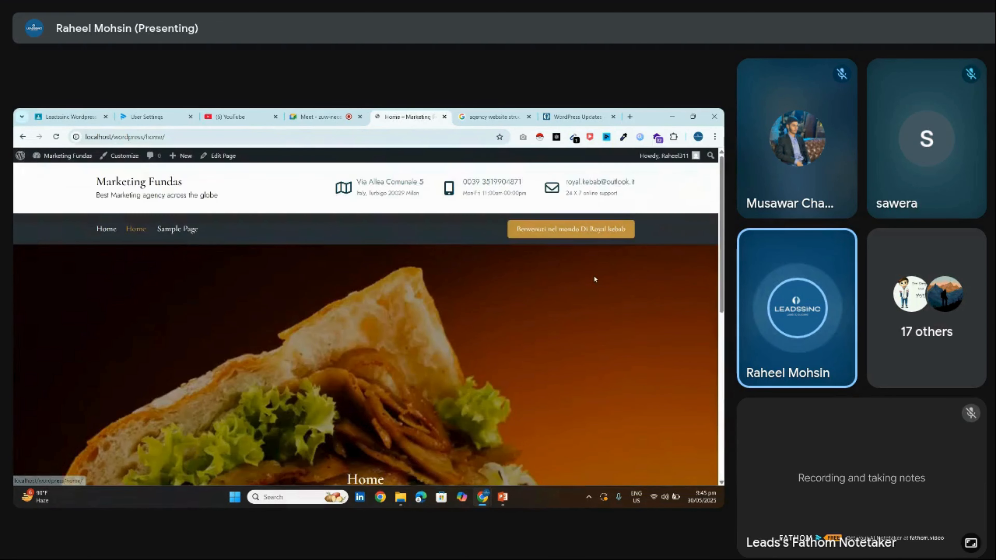
scroll(593, 274, "down", 2)
scroll(593, 274, "up", 2)
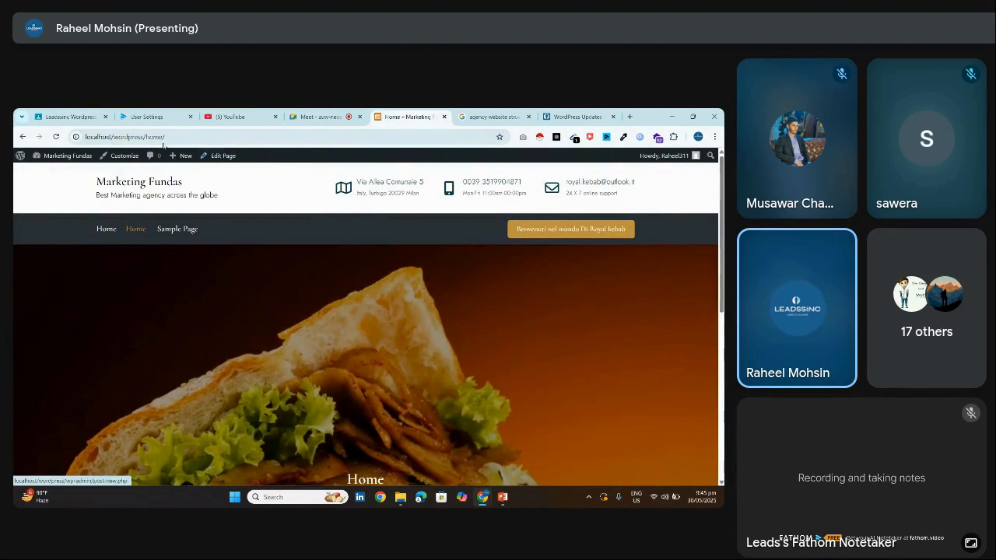
left_click_drag(146, 137, 242, 128)
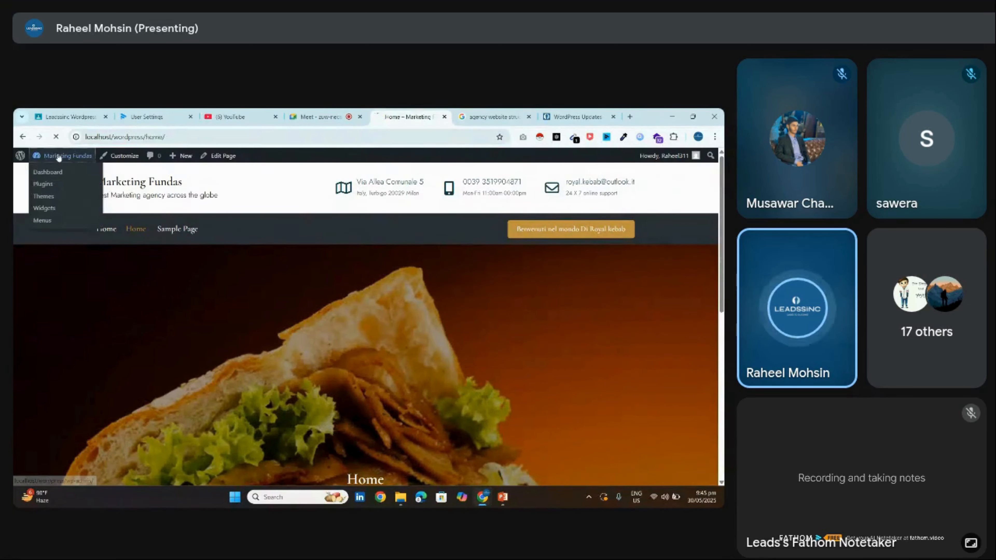
Return to the admin dashboard, open All Pages (Home, Privacy Policy, Sample Page) and start a new page
left_click(43, 171)
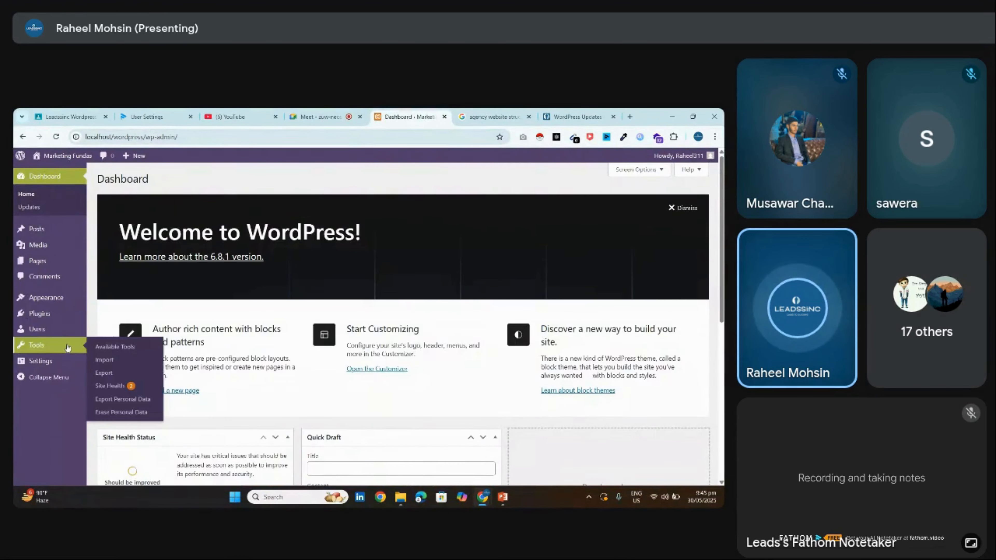
mouse_move(62, 336)
mouse_move(53, 316)
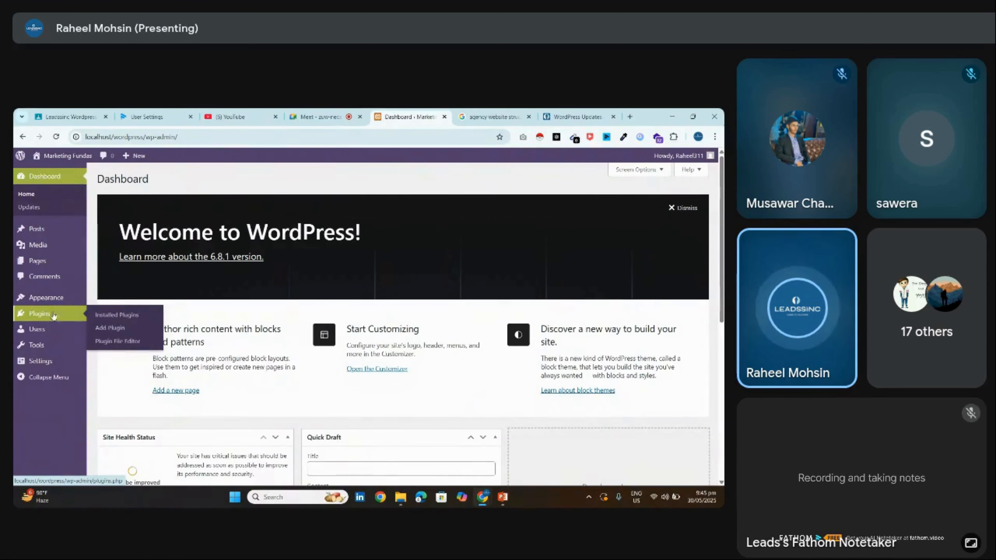
mouse_move(57, 359)
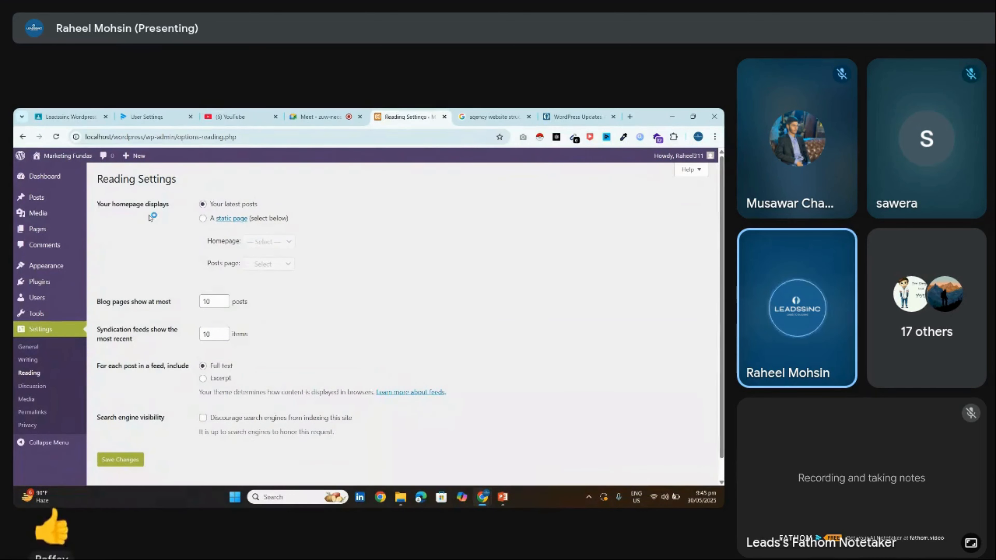
mouse_move(34, 198)
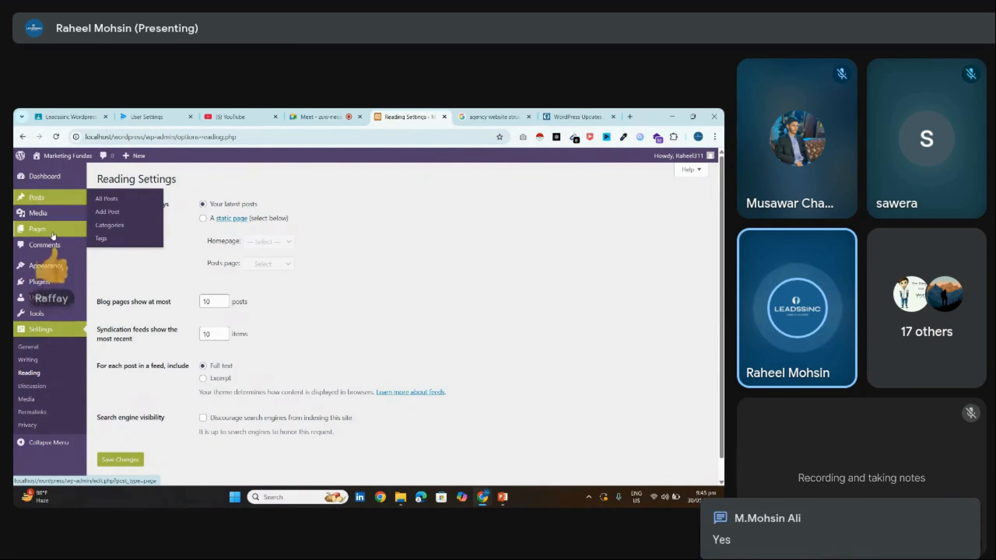
left_click(37, 228)
left_click(144, 182)
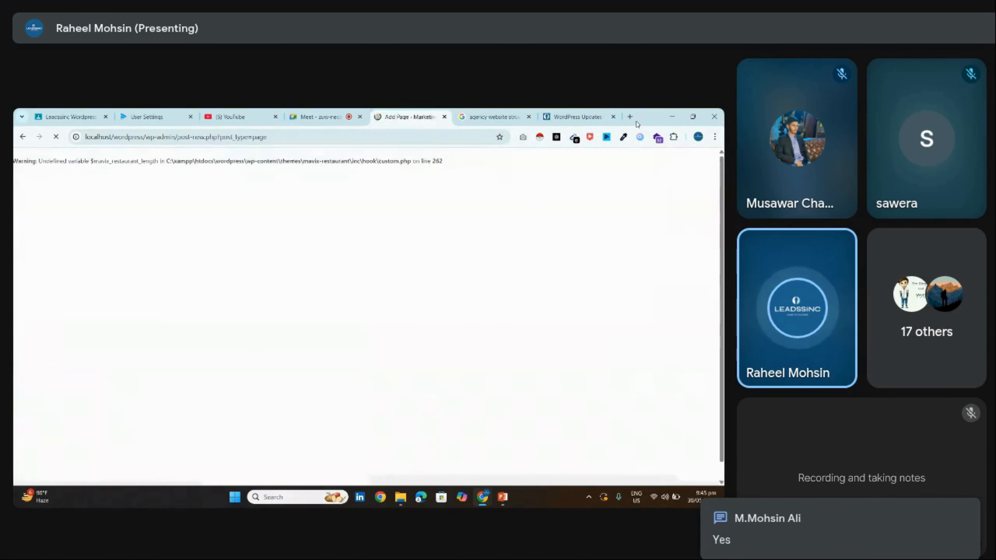
Search Google for 'blogs' in a new tab and scroll the results
left_click(630, 116)
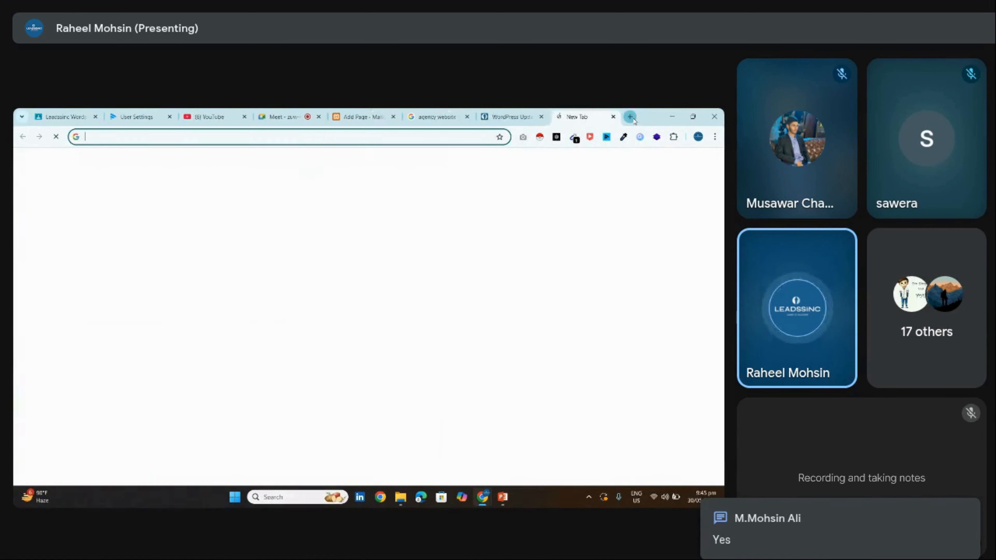
type("blog")
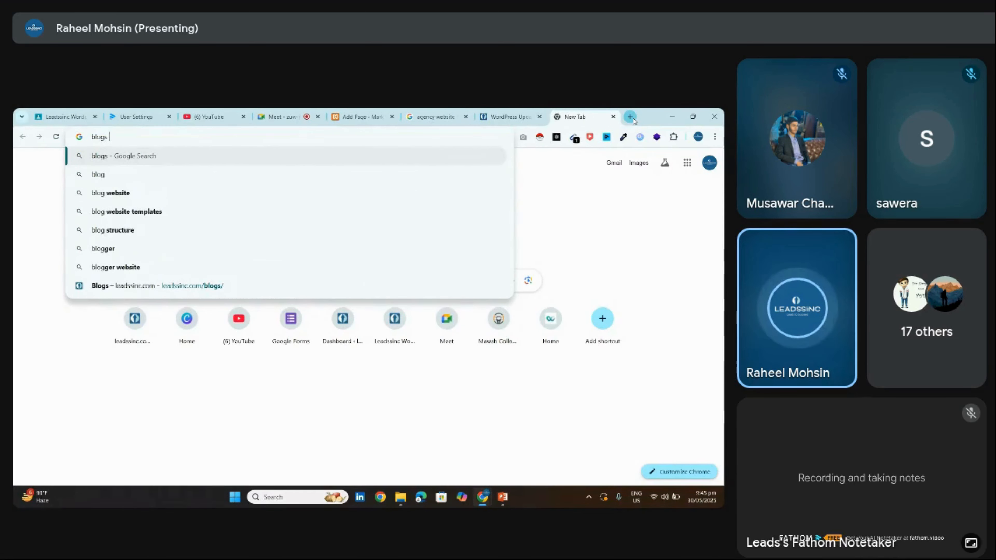
type("s")
key("Return")
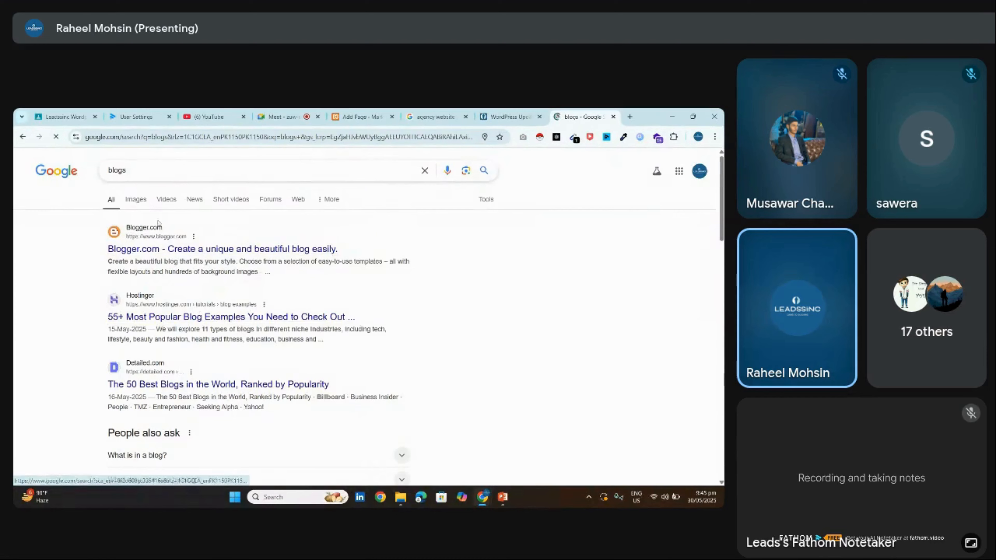
scroll(199, 313, "down", 4)
scroll(301, 353, "down", 10)
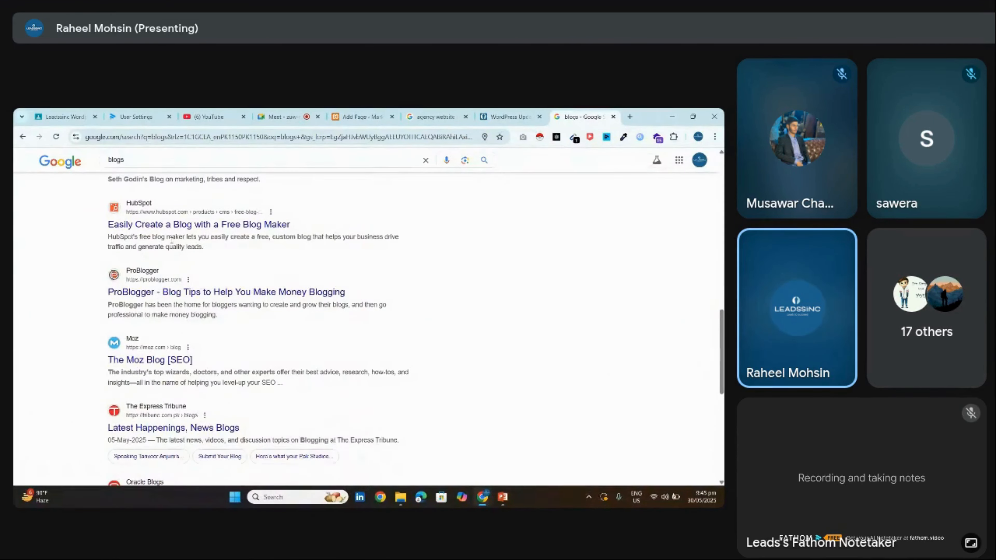
Refine the search to 'what are blogs' and scroll through the definition and TechTarget results
left_click(149, 160)
type("w")
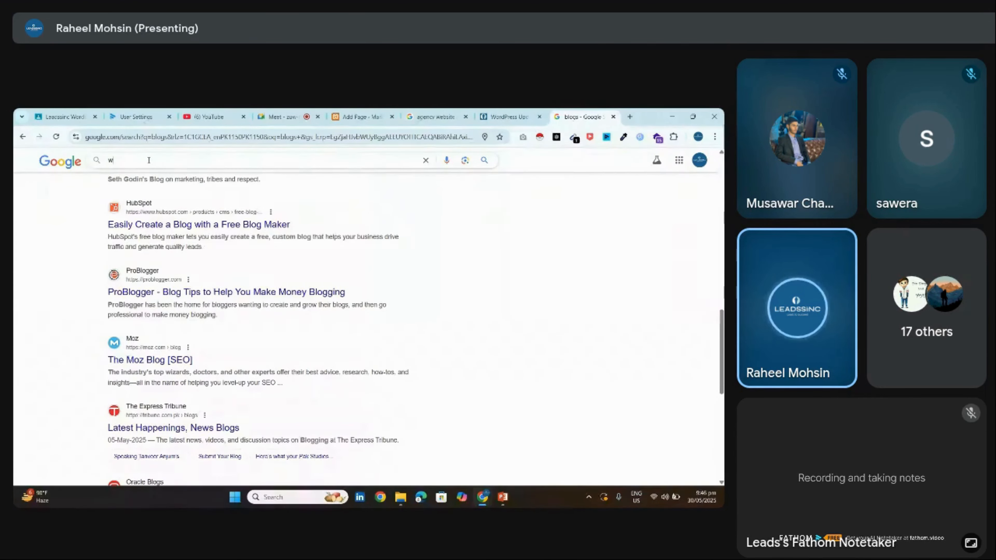
type("hat are blog")
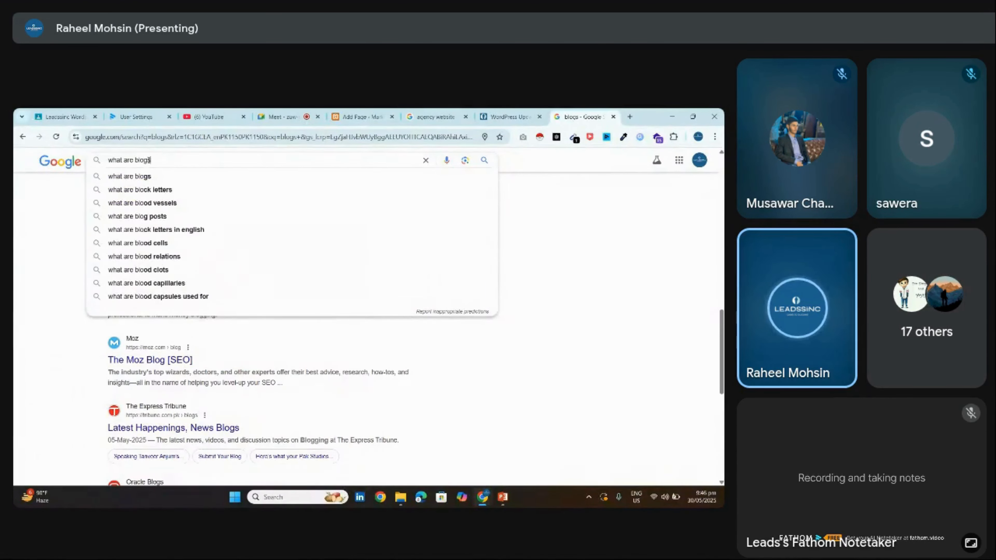
type("s")
key("Return")
scroll(369, 313, "down", 3)
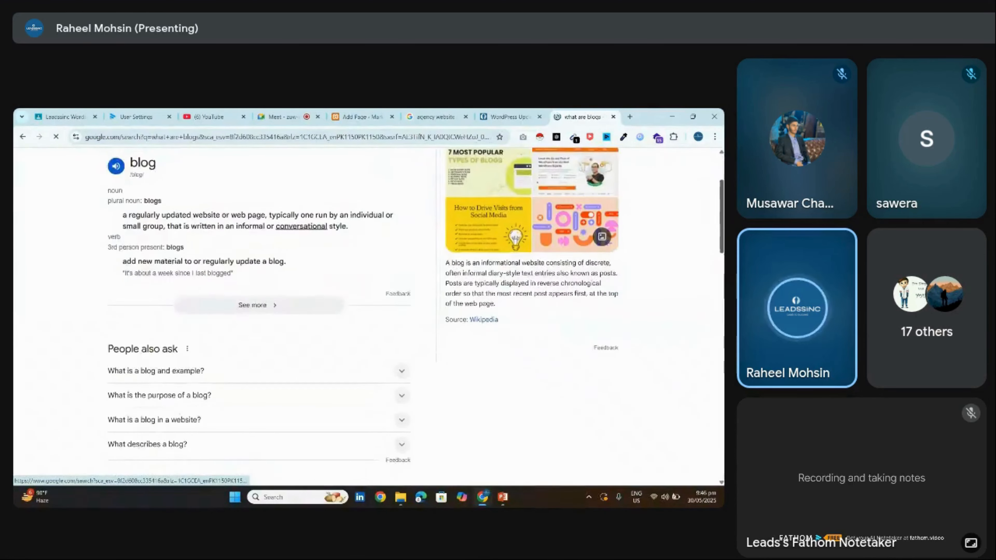
scroll(368, 314, "up", 3)
scroll(368, 313, "down", 10)
scroll(368, 313, "up", 8)
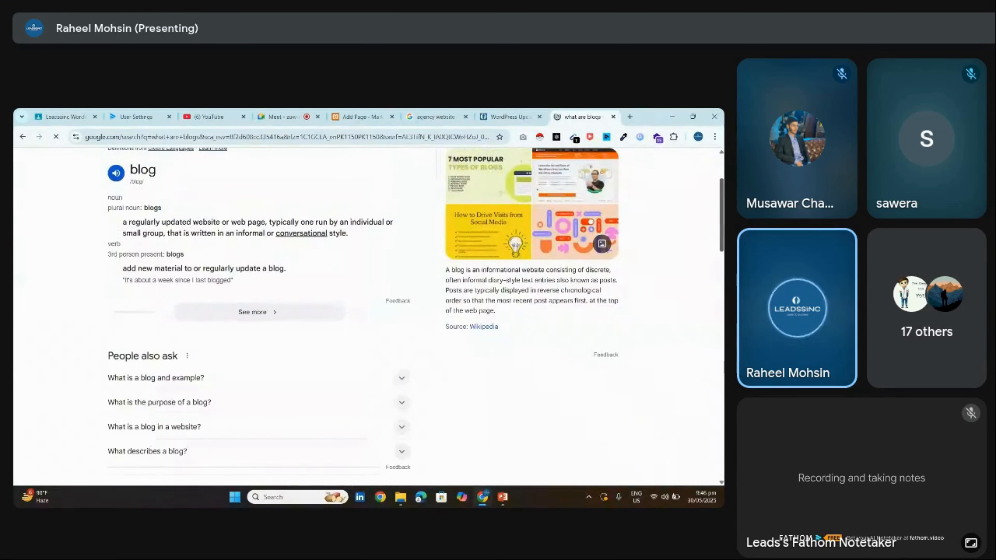
scroll(400, 311, "down", 5)
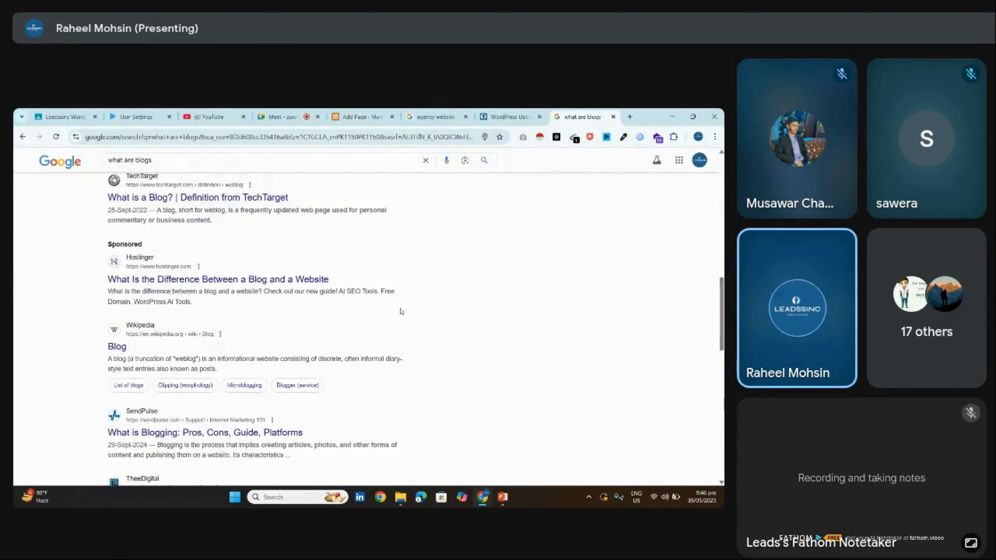
Read TechTarget's 'What is a Blog?' article, then switch back to the WordPress Updates tab
left_click(218, 198)
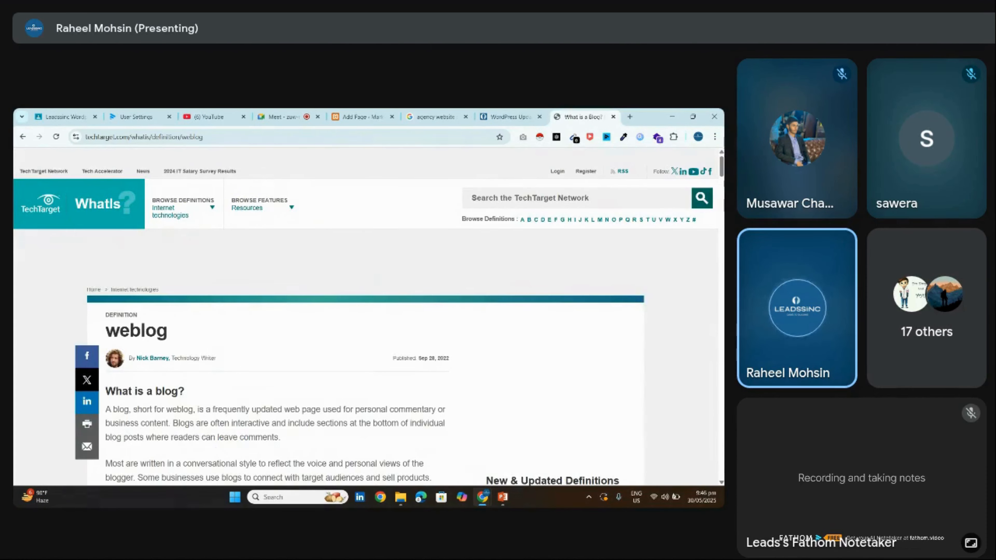
scroll(364, 353, "down", 3)
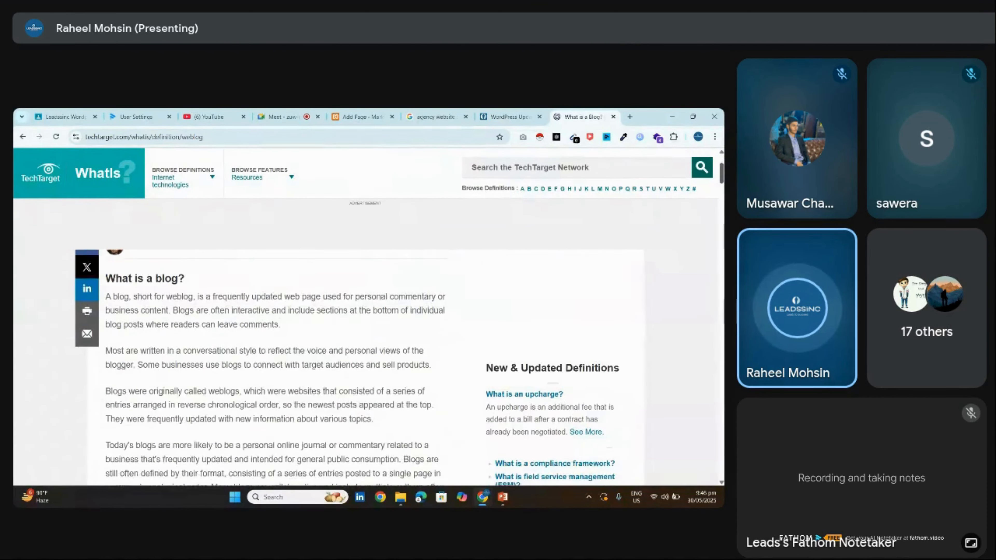
scroll(365, 353, "down", 8)
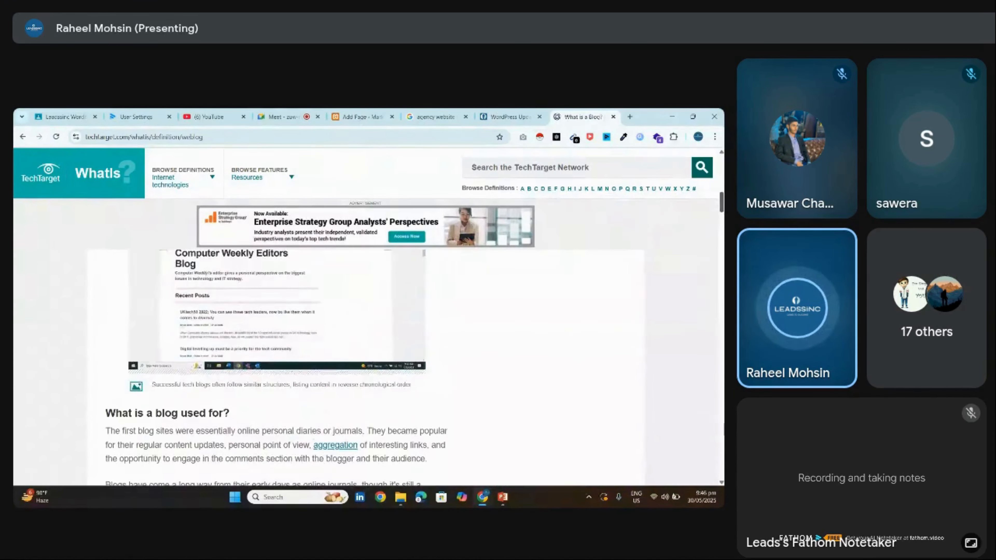
scroll(365, 353, "down", 10)
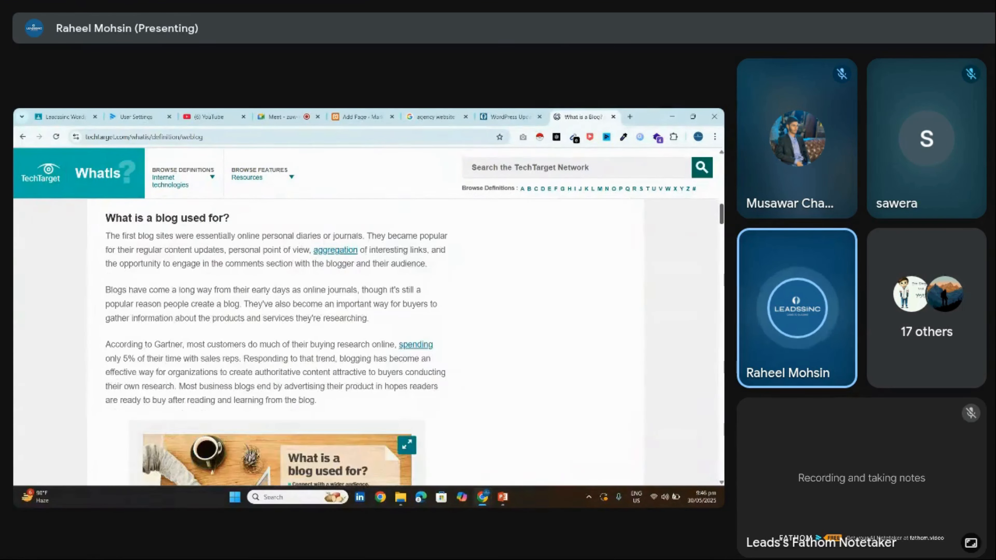
scroll(365, 353, "down", 15)
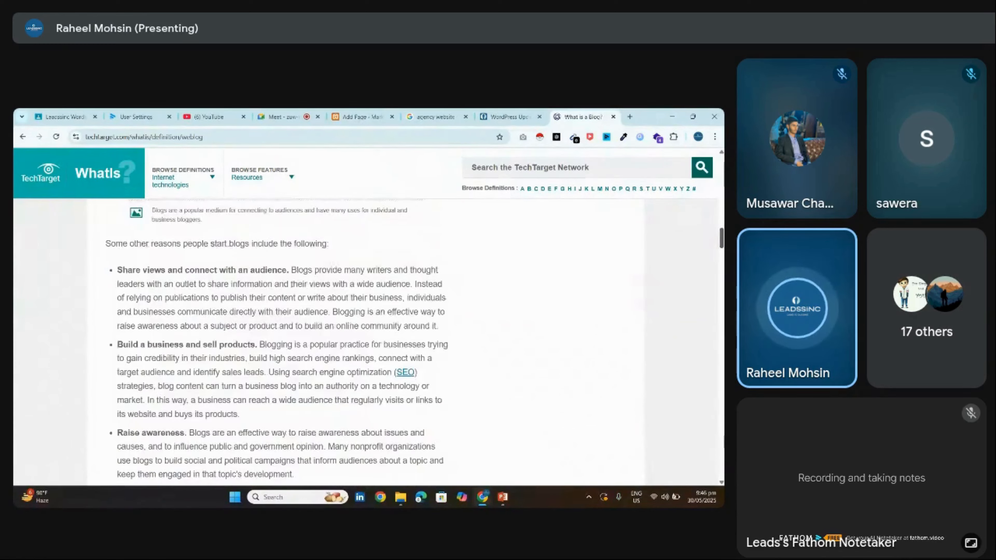
scroll(365, 353, "down", 5)
scroll(365, 353, "up", 8)
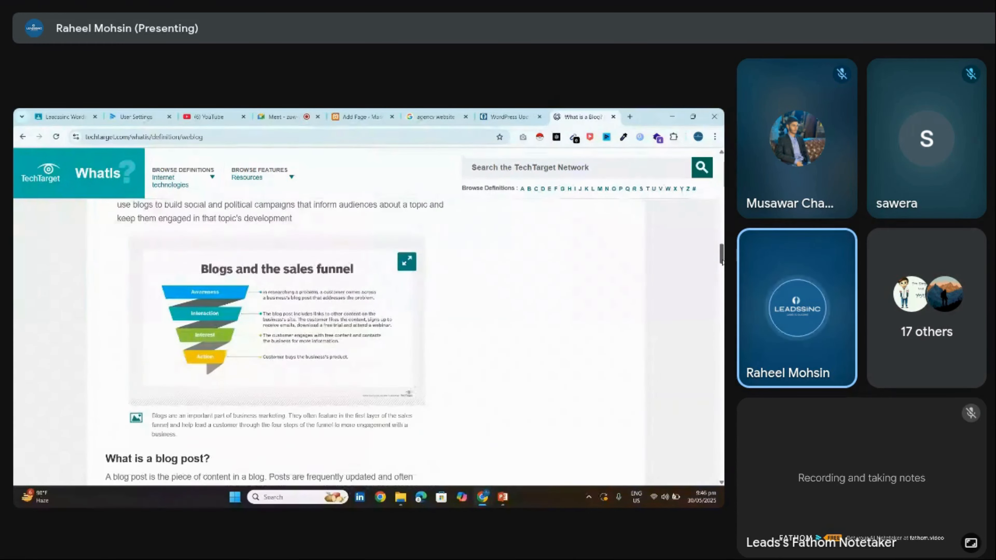
scroll(365, 353, "down", 10)
scroll(275, 345, "down", 12)
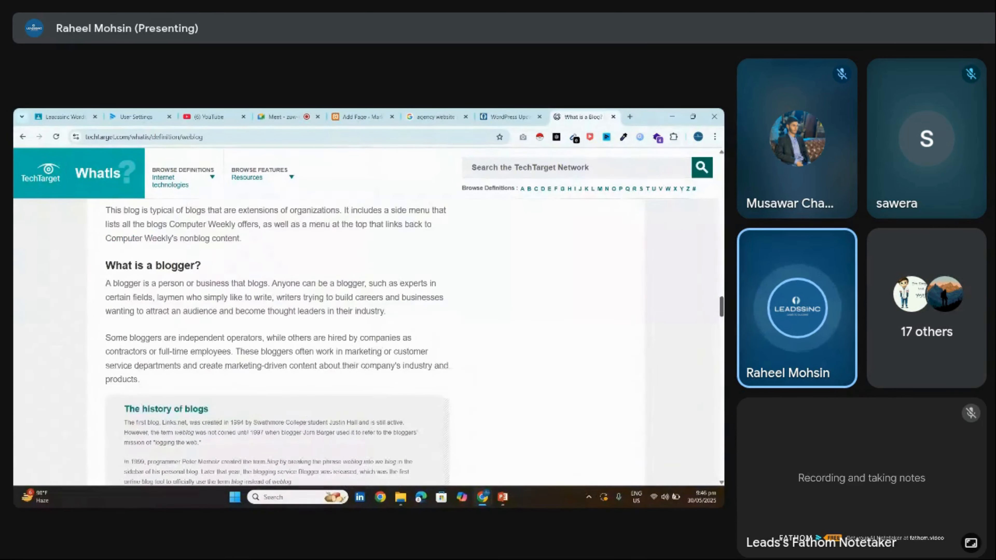
key("ctrl+shift+Tab")
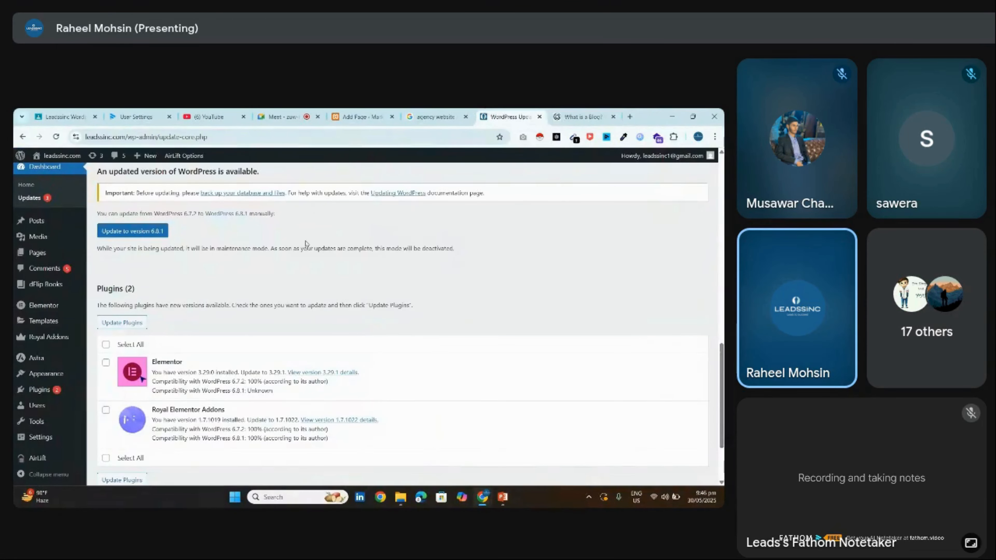
From the Pages list, add a new page titled 'Blogs' and publish it
mouse_move(49, 221)
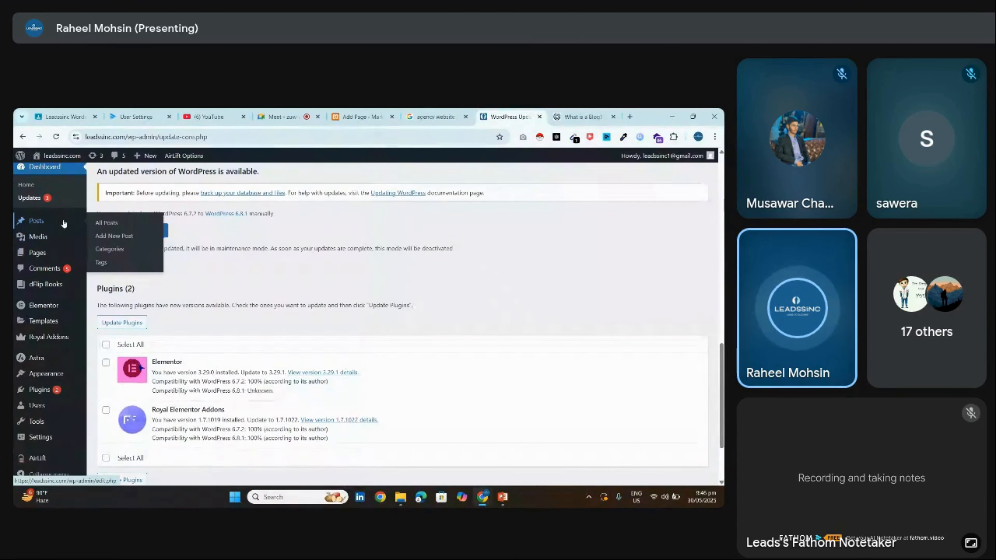
left_click(37, 252)
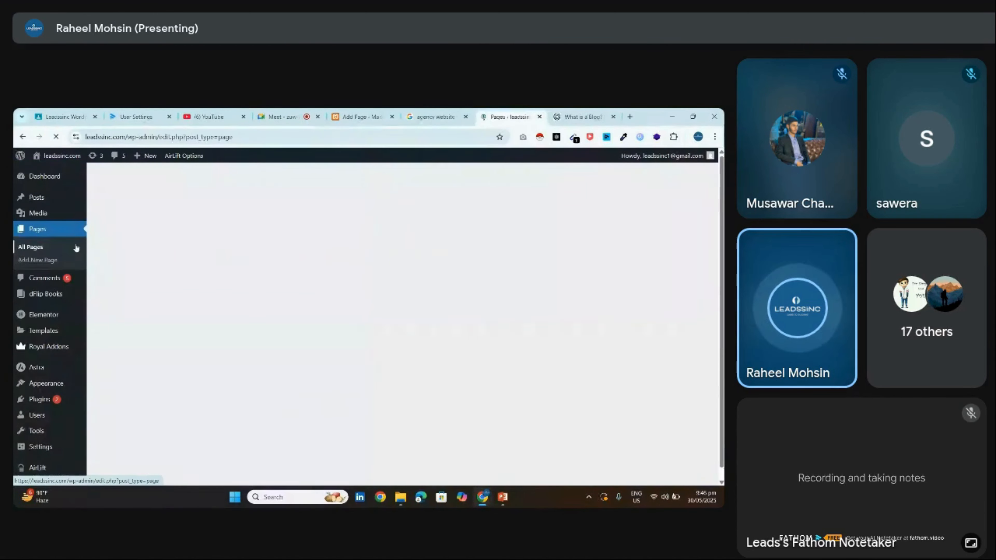
left_click(154, 214)
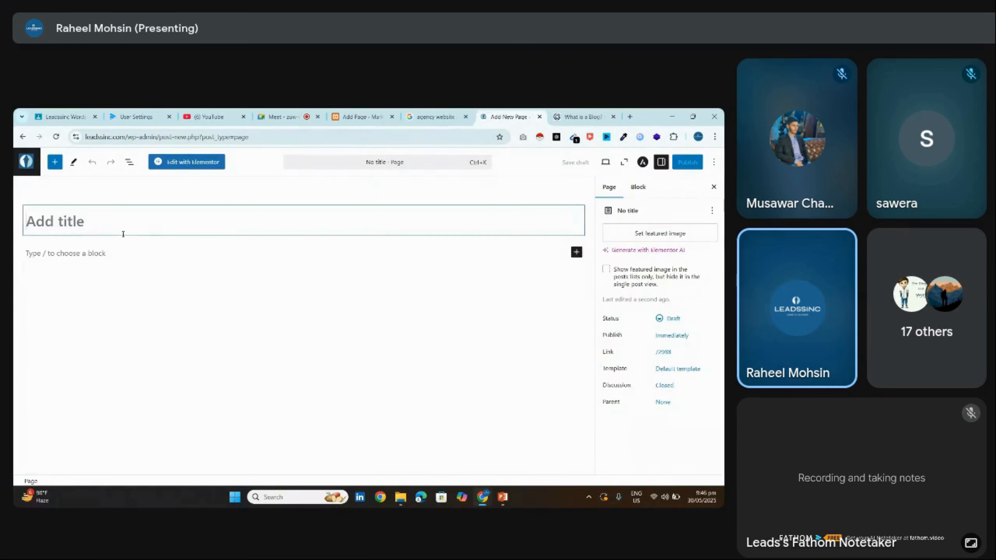
left_click(113, 227)
type("Blogs")
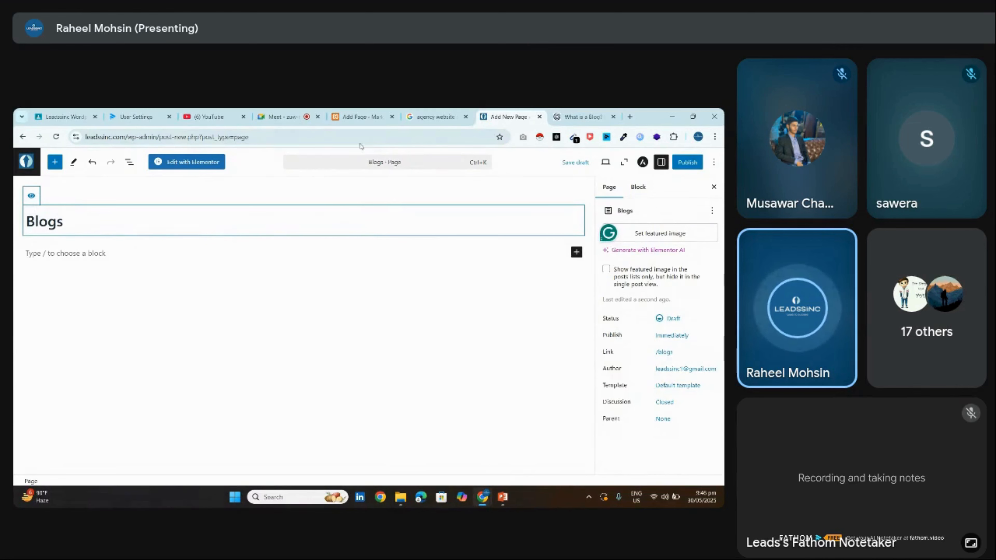
left_click(685, 168)
left_click(689, 162)
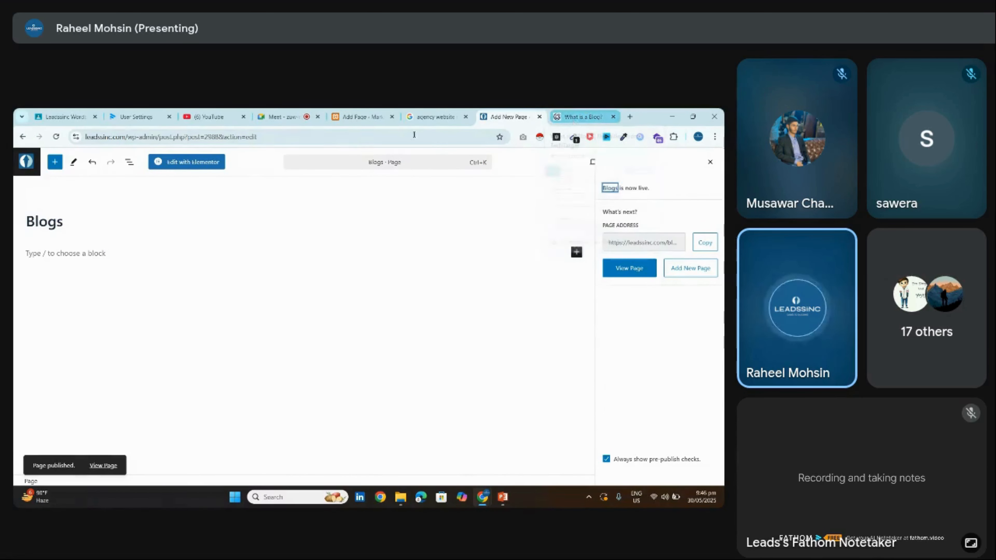
left_click(136, 114)
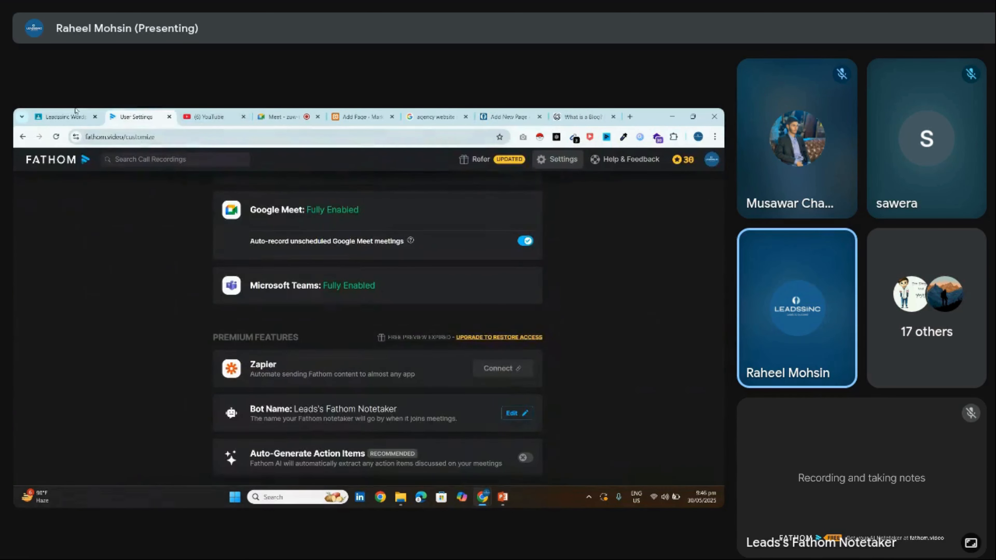
Load leadssinc.com in a new tab and reposition that tab among the others
left_click(358, 117)
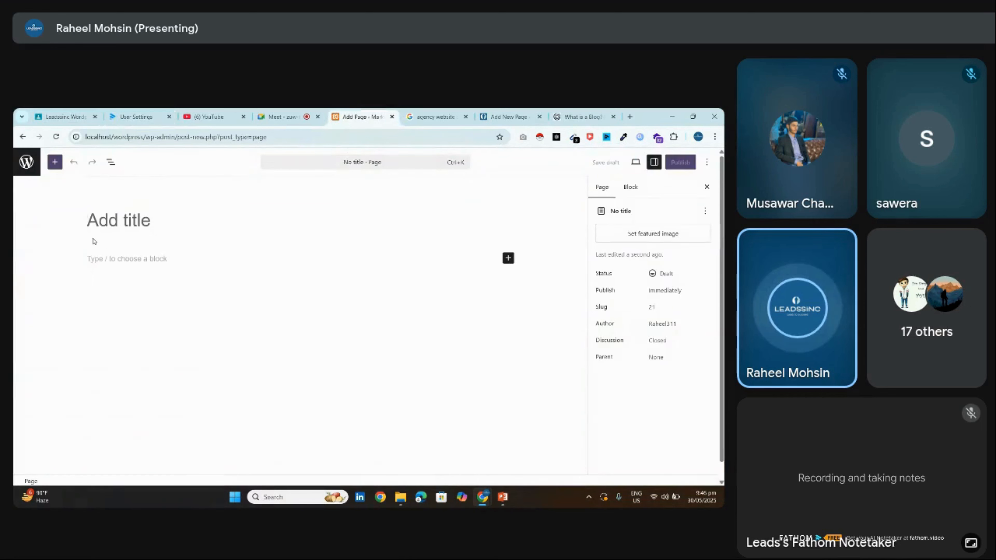
left_click(26, 162)
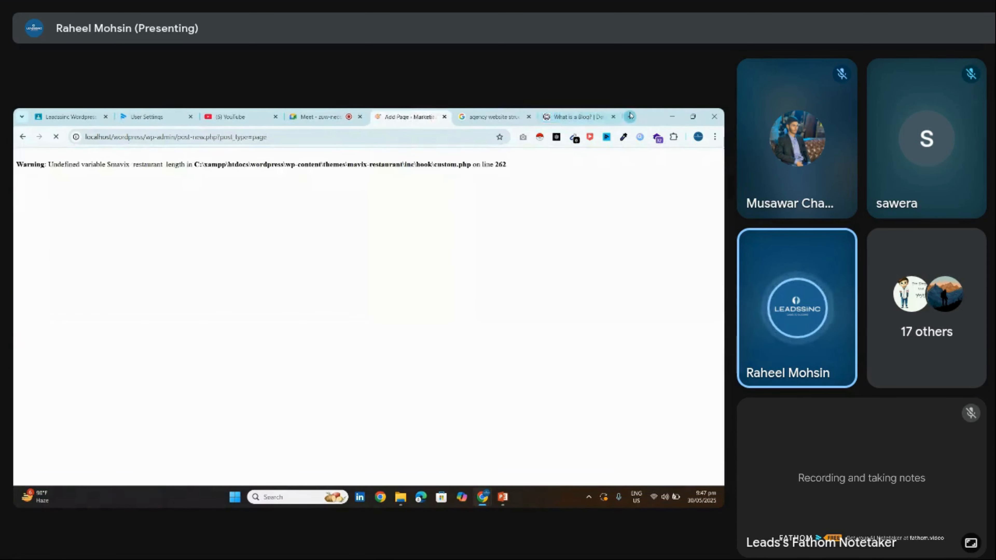
left_click(628, 116)
type("leadssinc.com")
key("Return")
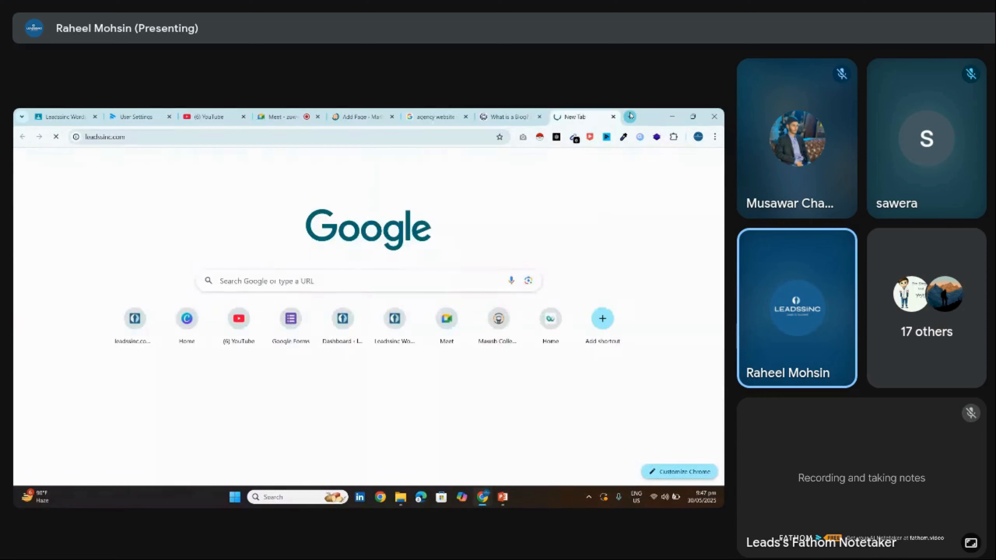
left_click_drag(583, 114, 432, 117)
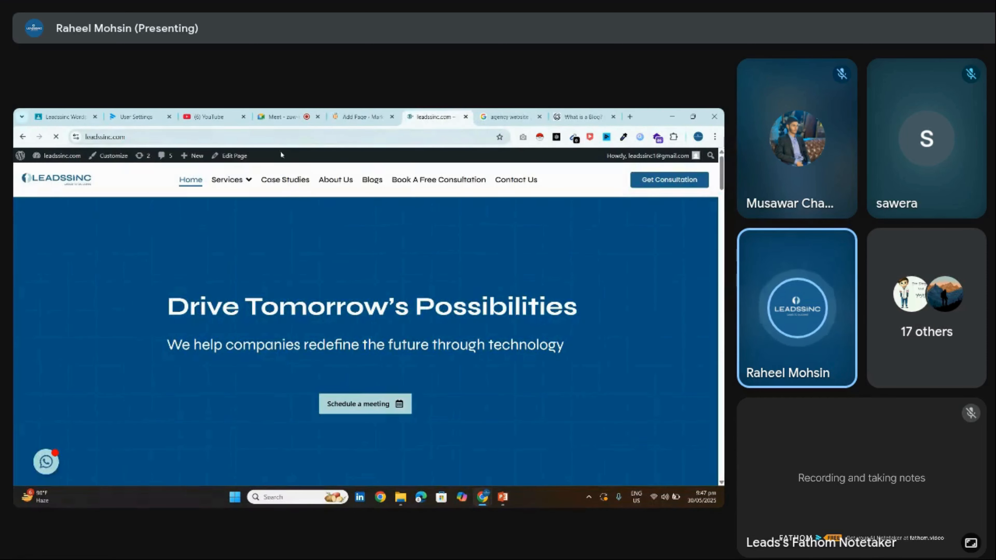
key("ctrl+shift+Tab")
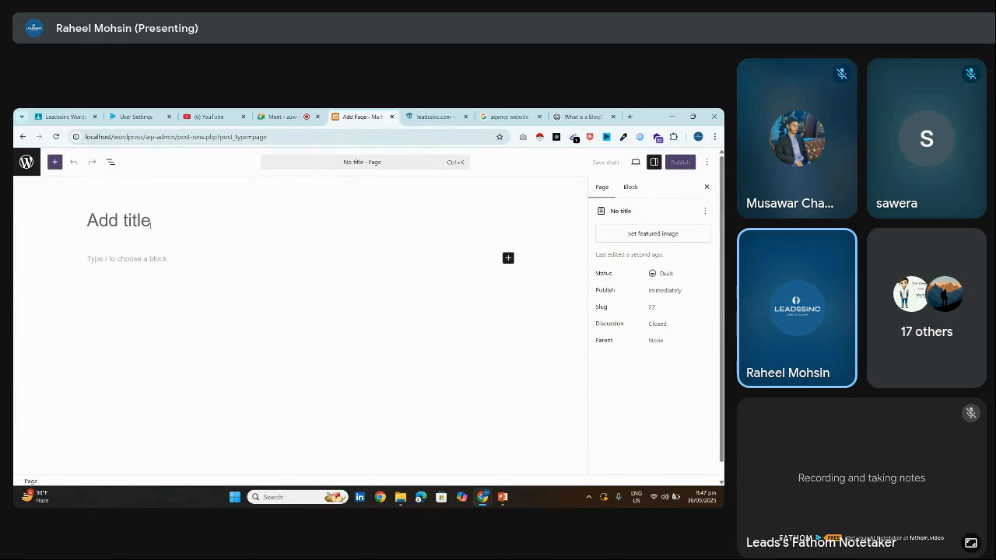
Title the local site's new page 'Blogs', publish it, then open the live site's Blogs page
left_click(150, 225)
type("Blogs")
key("Return")
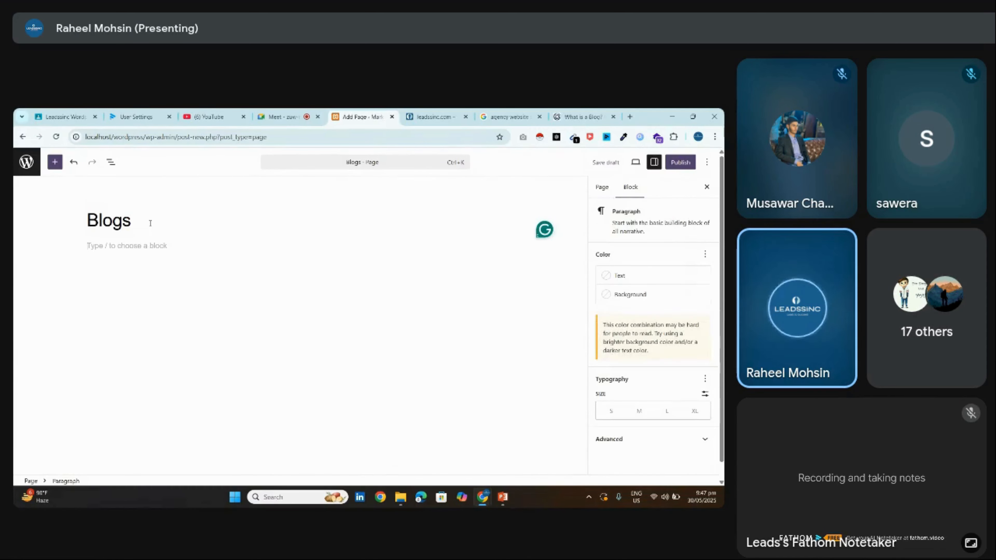
left_click(676, 166)
left_click(681, 162)
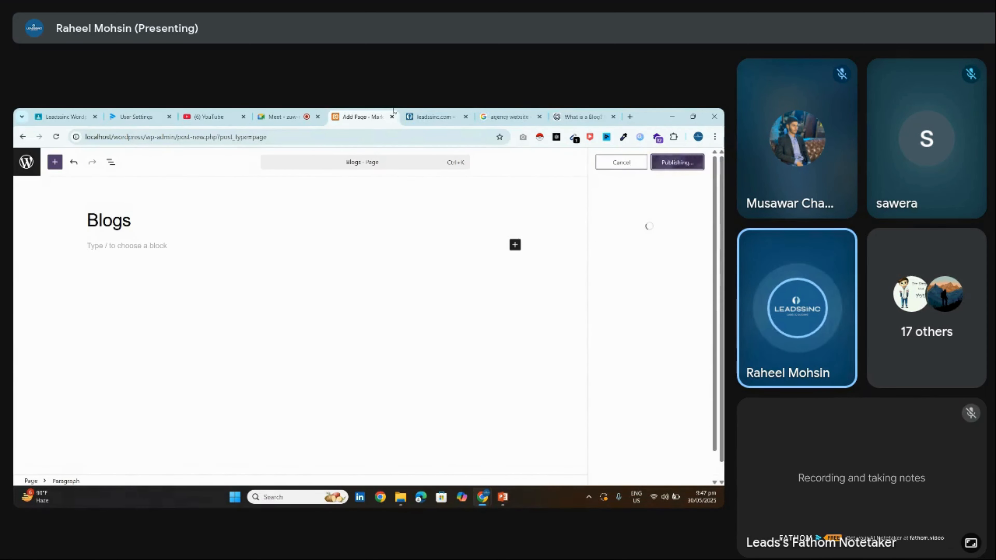
left_click(433, 116)
left_click(371, 179)
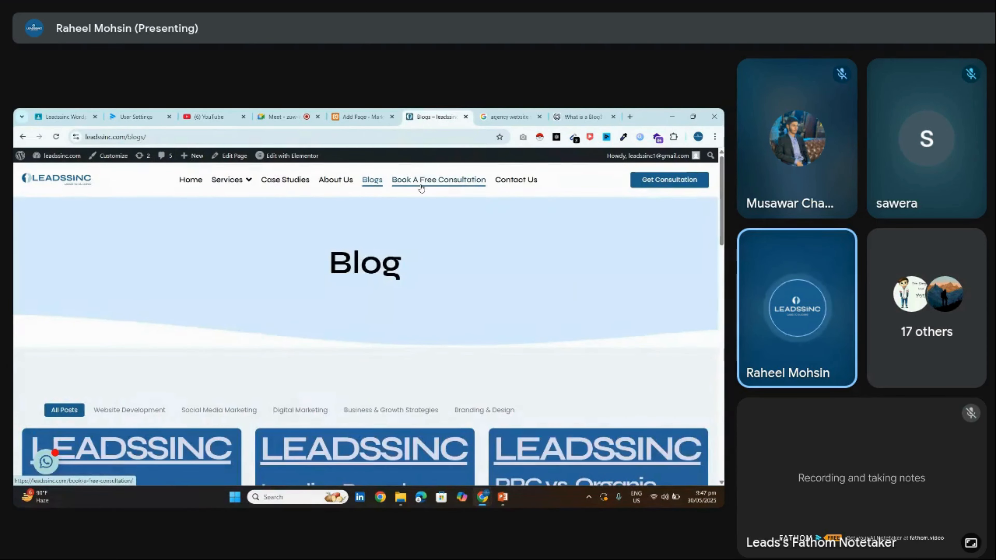
Open the live 'WordPress vs. Custom-Coded Websites' post and inspect its address path
scroll(421, 189, "down", 6)
scroll(105, 350, "up", 1)
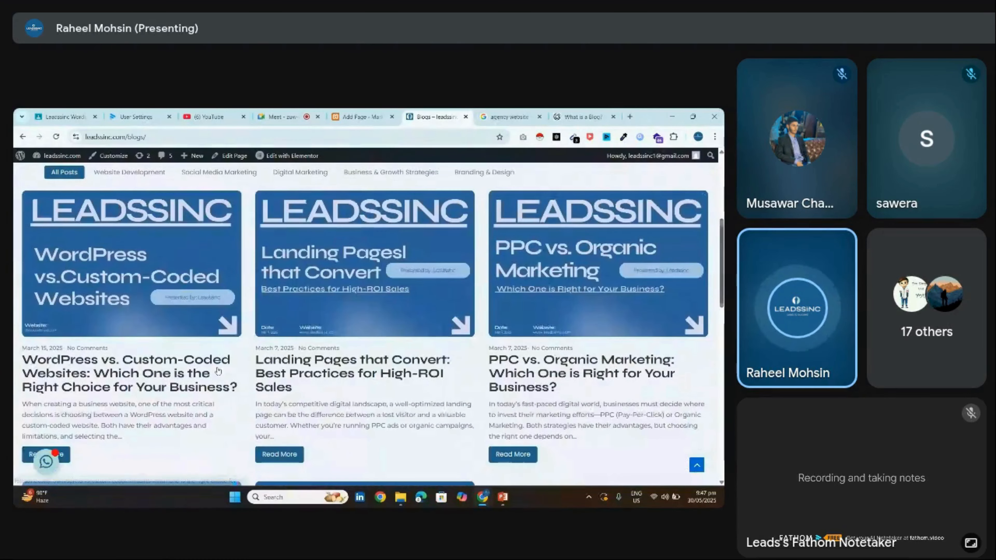
left_click(104, 351)
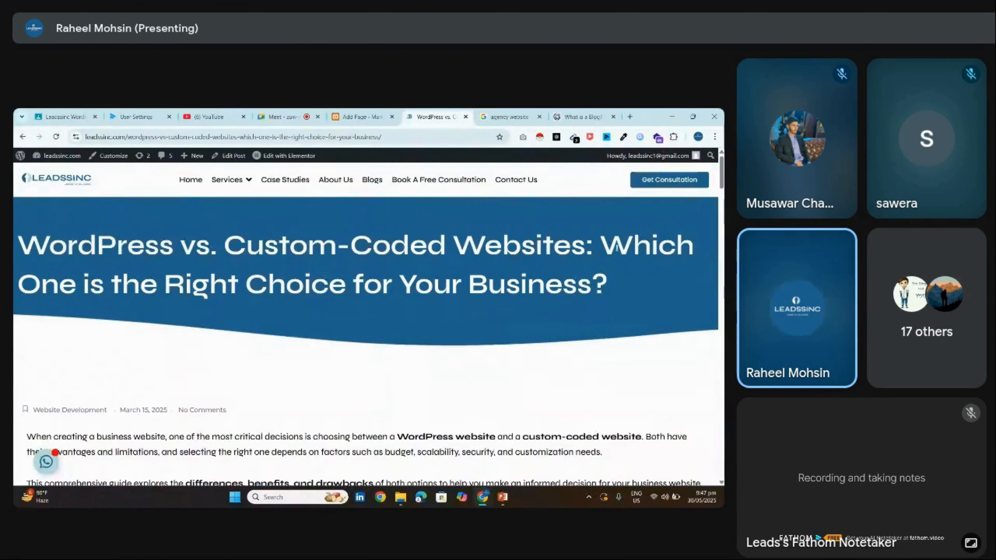
scroll(368, 324, "down", 20)
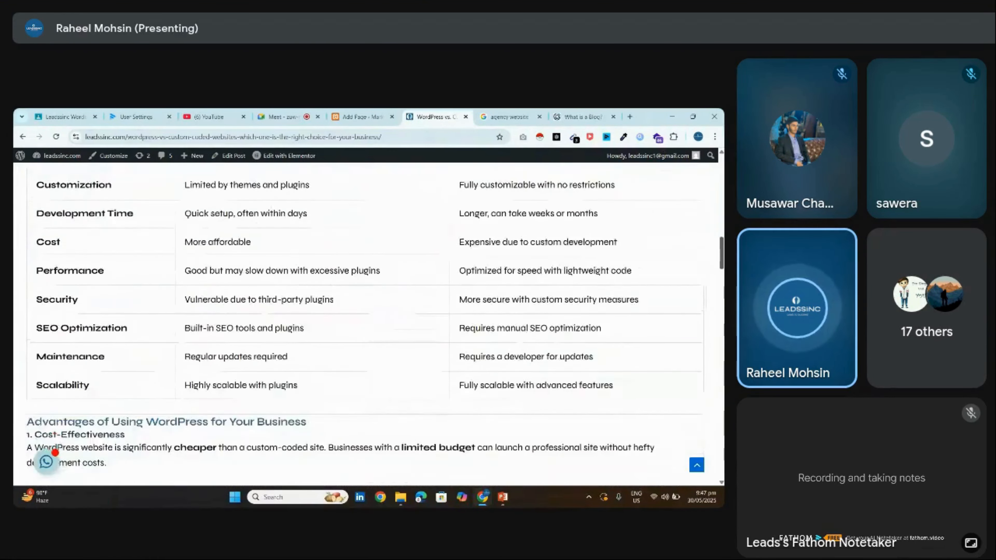
left_click_drag(721, 259, 721, 171)
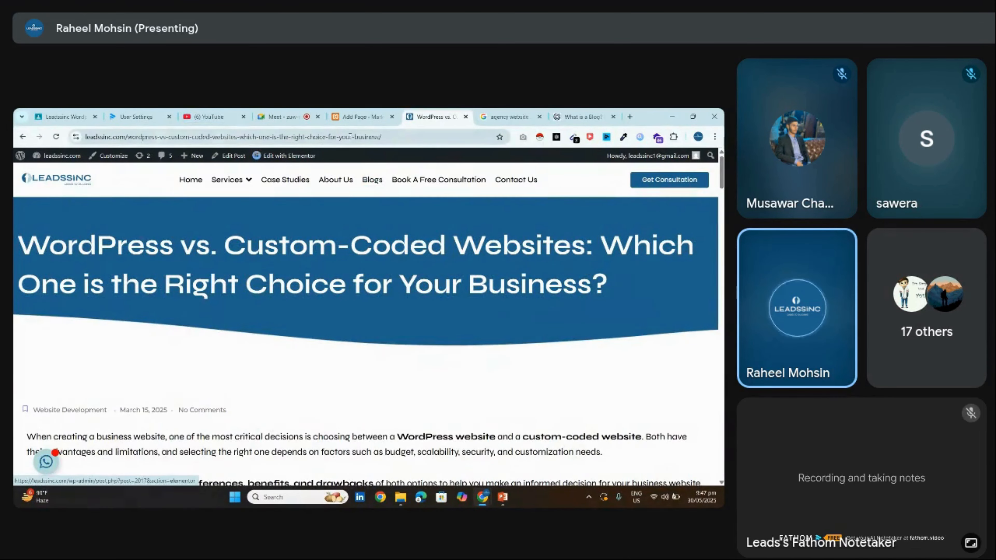
left_click_drag(127, 136, 539, 113)
left_click(138, 140)
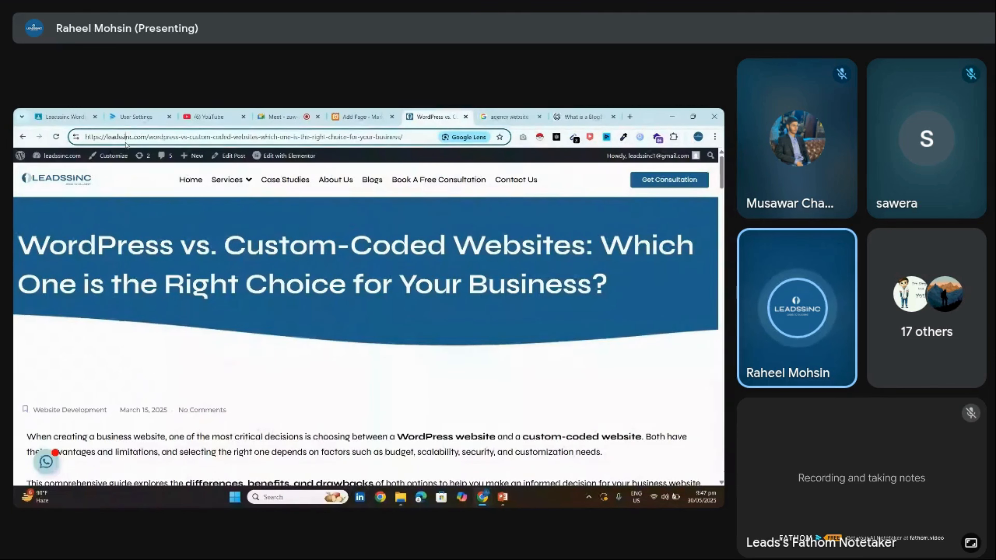
left_click(284, 265)
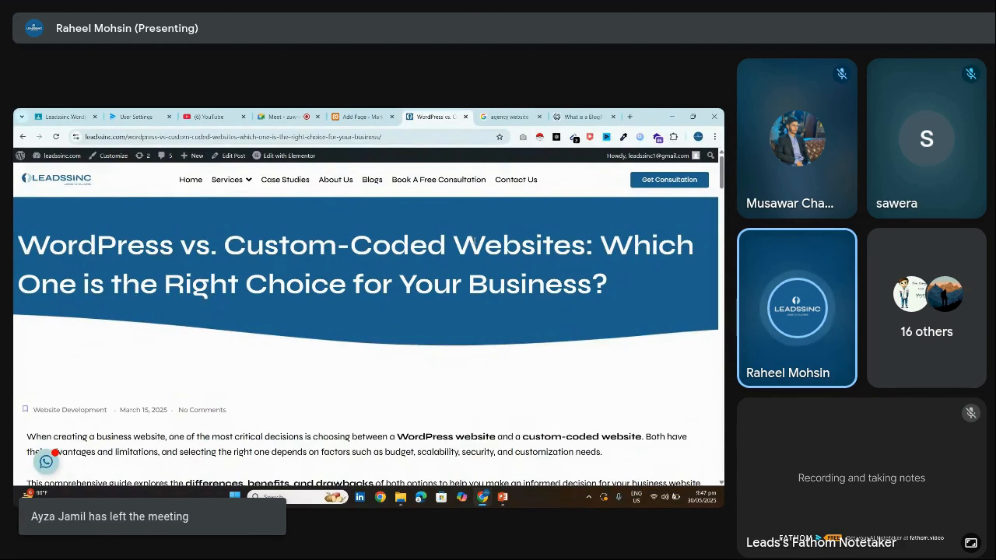
Scroll through the Website Design & Development services page, then close that tab
mouse_move(229, 180)
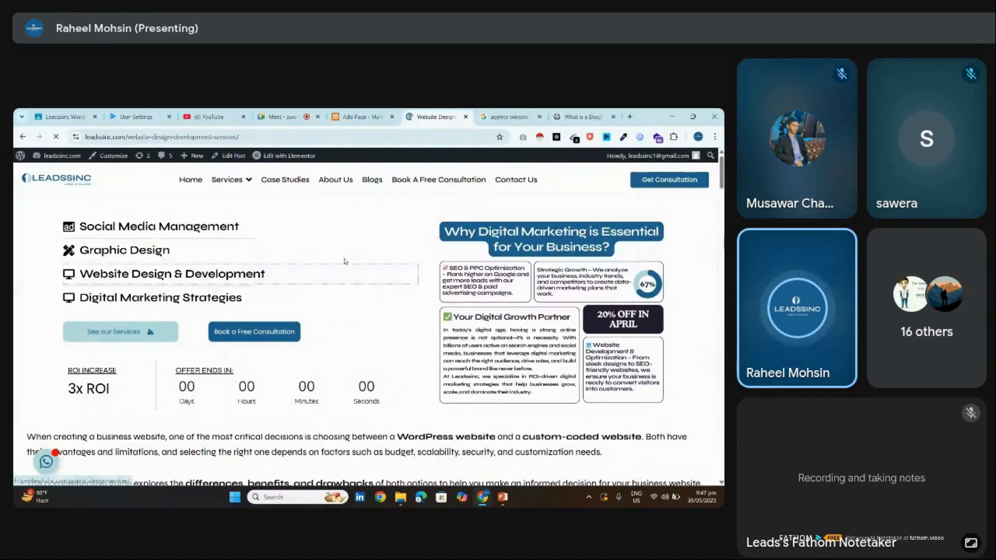
scroll(365, 325, "down", 15)
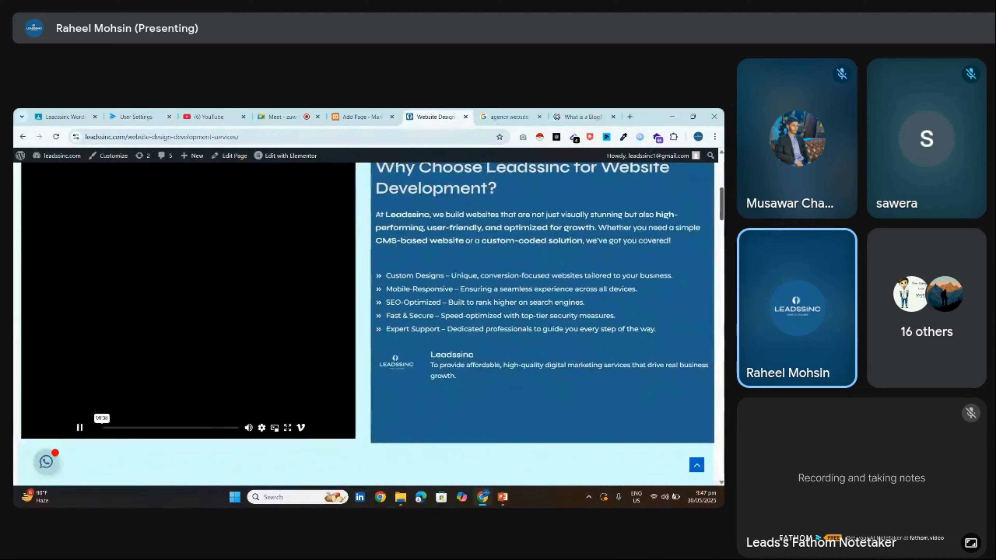
scroll(364, 314, "down", 10)
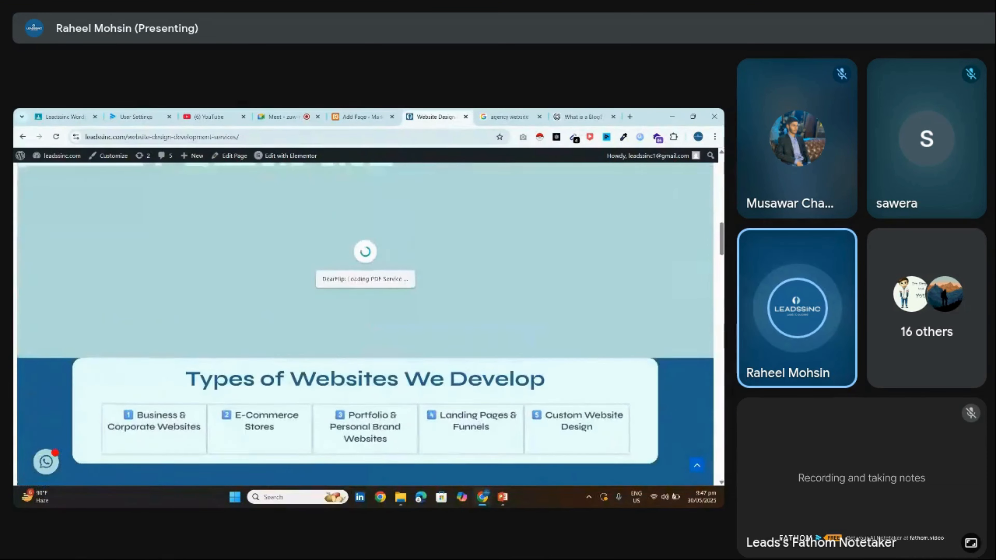
scroll(365, 325, "down", 15)
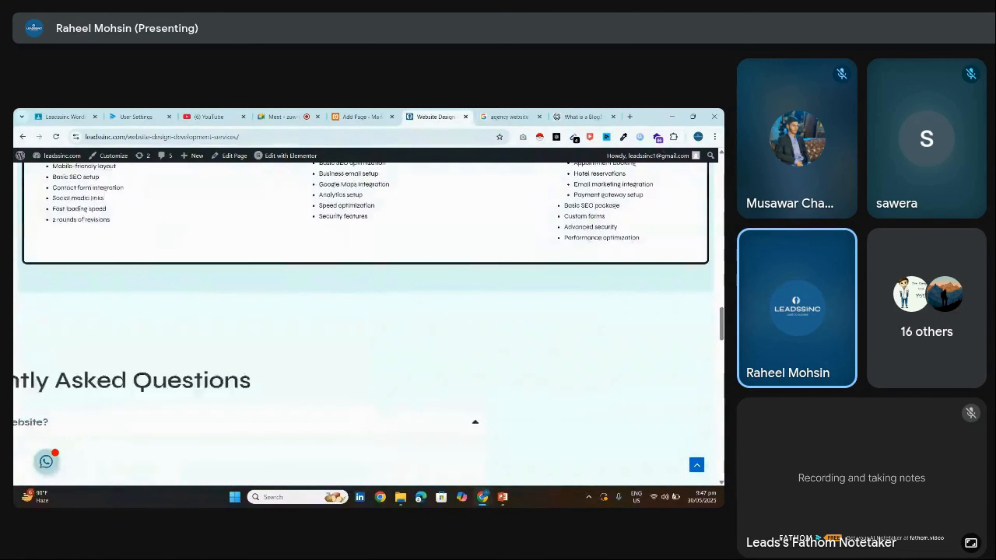
key("Home")
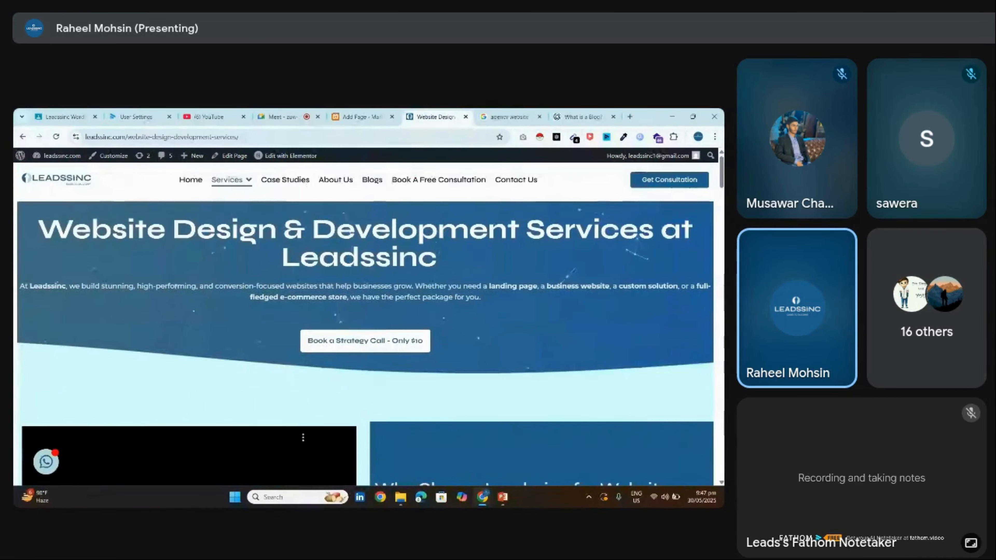
scroll(572, 153, "down", 6)
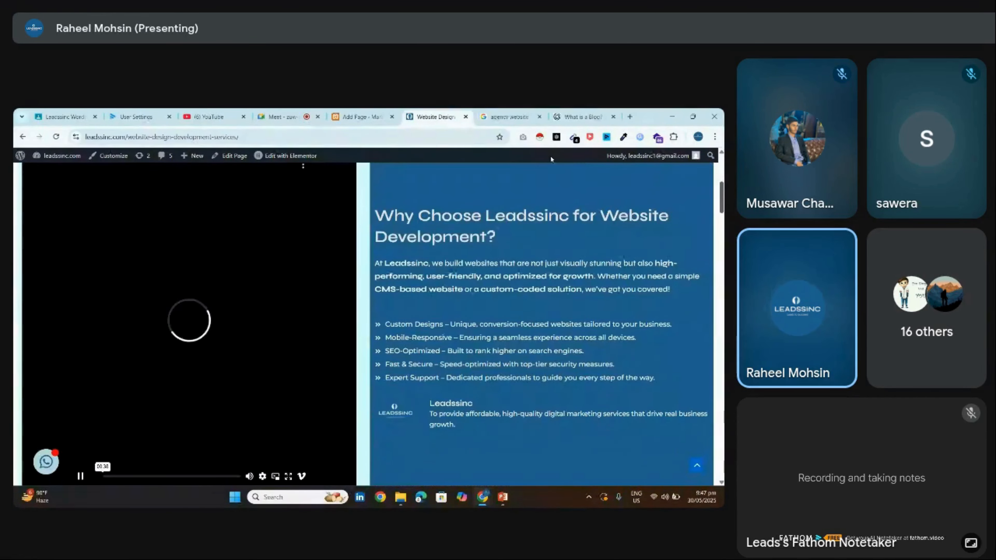
left_click(465, 116)
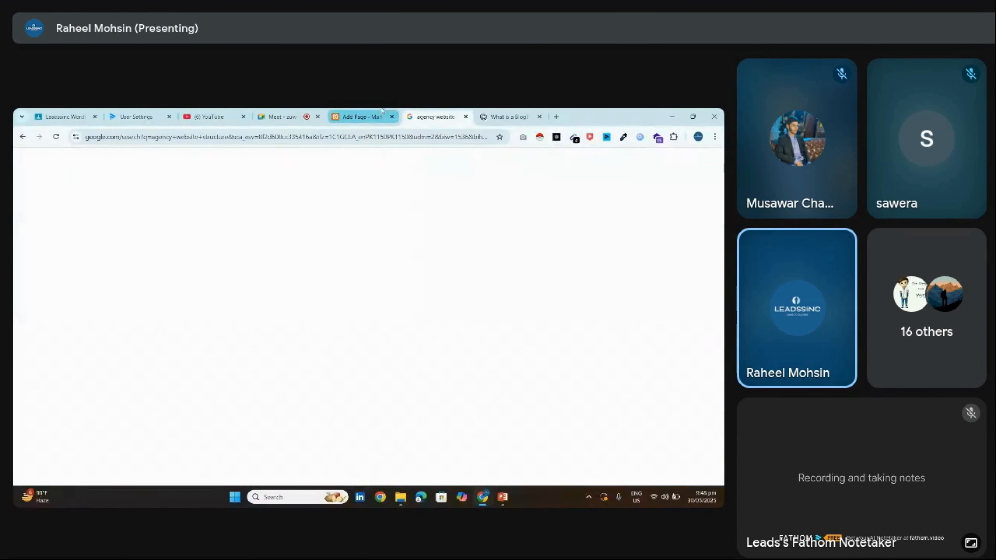
View the local site's published Blogs page, then go from the dashboard to the empty Installed Plugins list
left_click(358, 114)
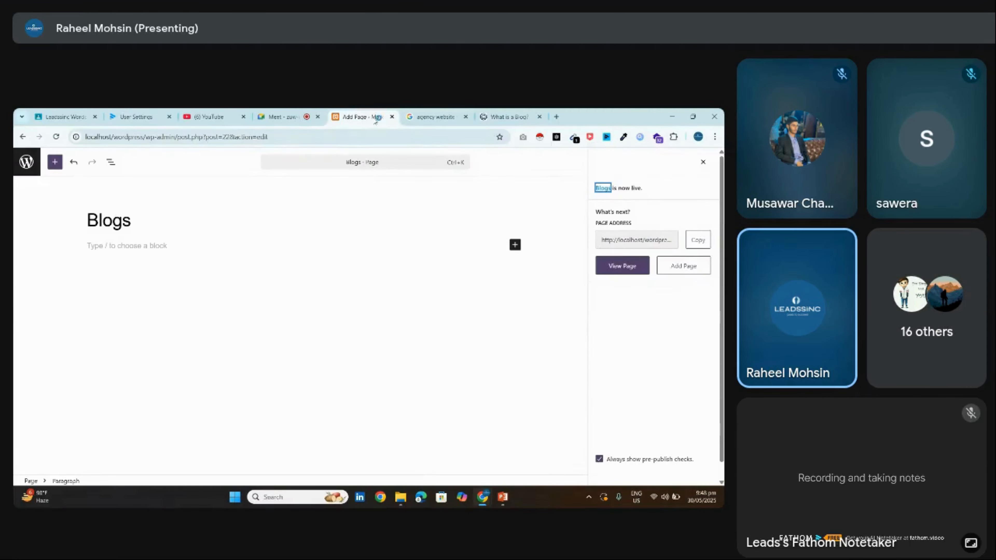
left_click(631, 266)
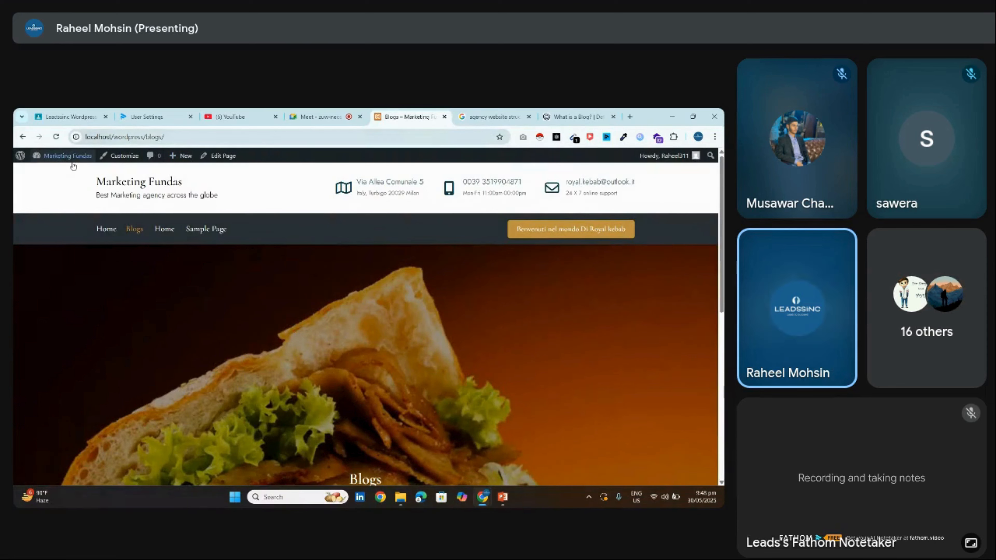
left_click(72, 157)
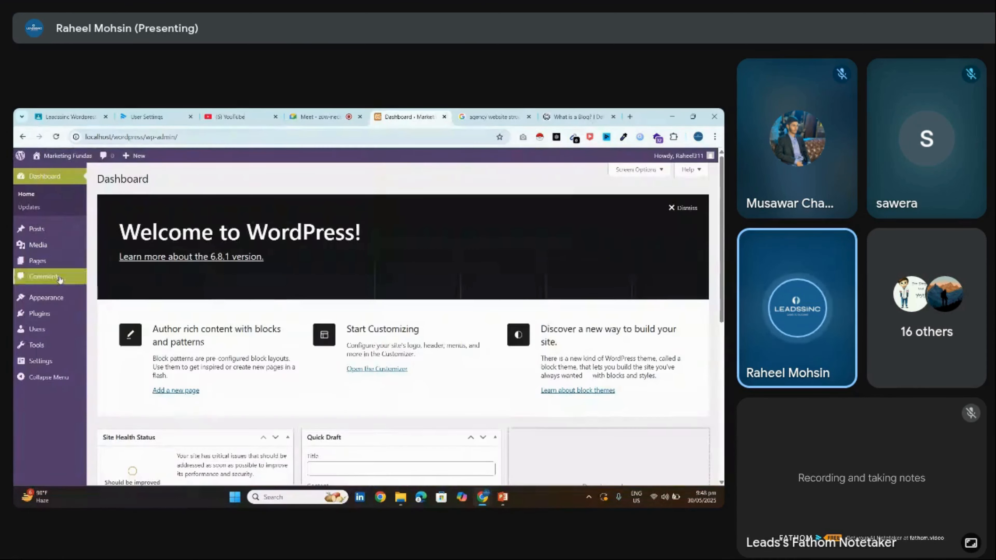
scroll(543, 224, "down", 3)
scroll(543, 224, "down", 3)
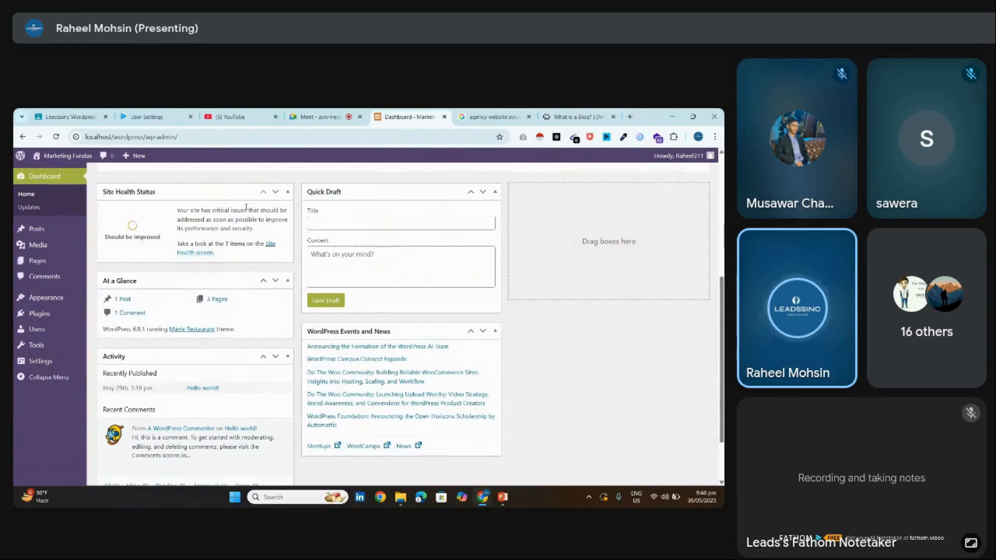
left_click(36, 309)
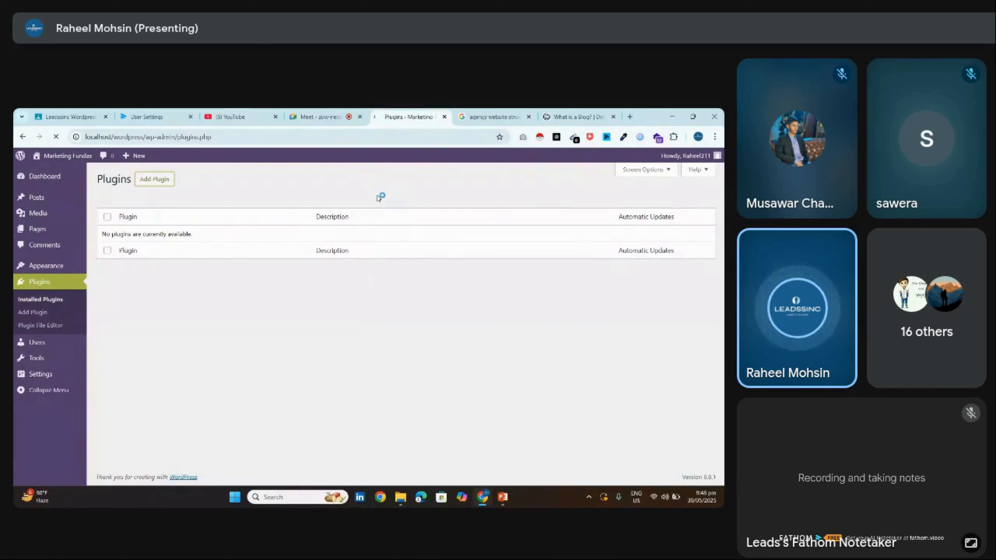
Search plugins for 'wp reset', then install and activate WP Reset
left_click(316, 117)
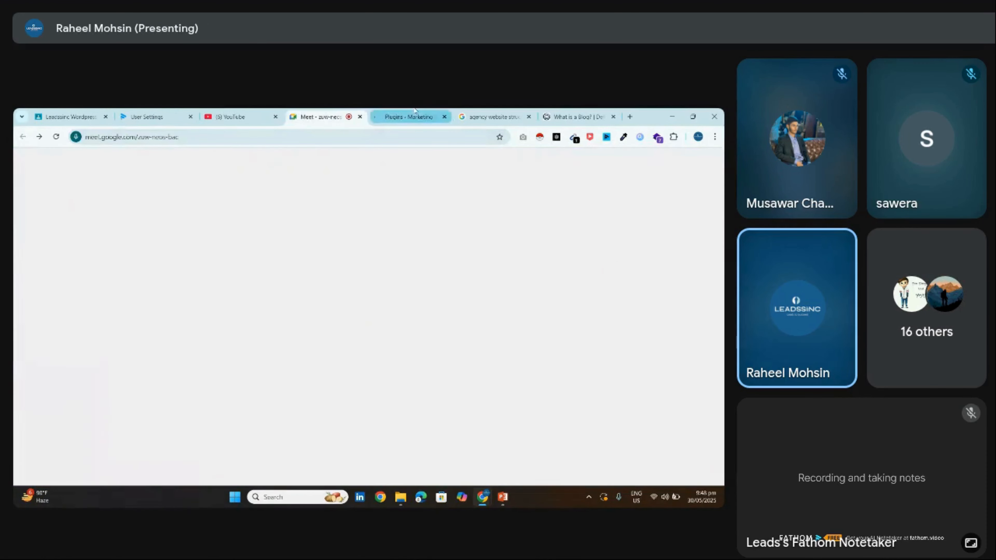
left_click(412, 117)
left_click(569, 203)
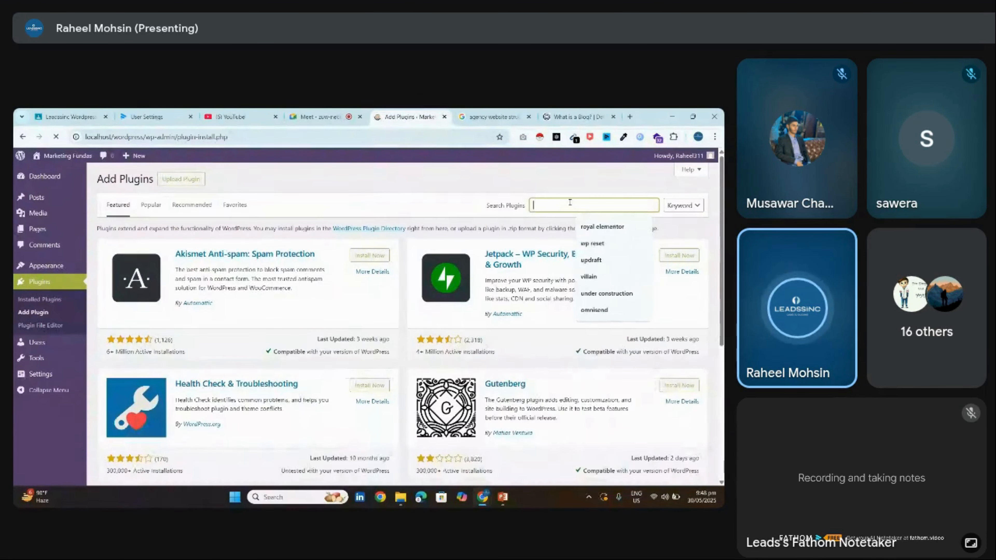
type("wp reset")
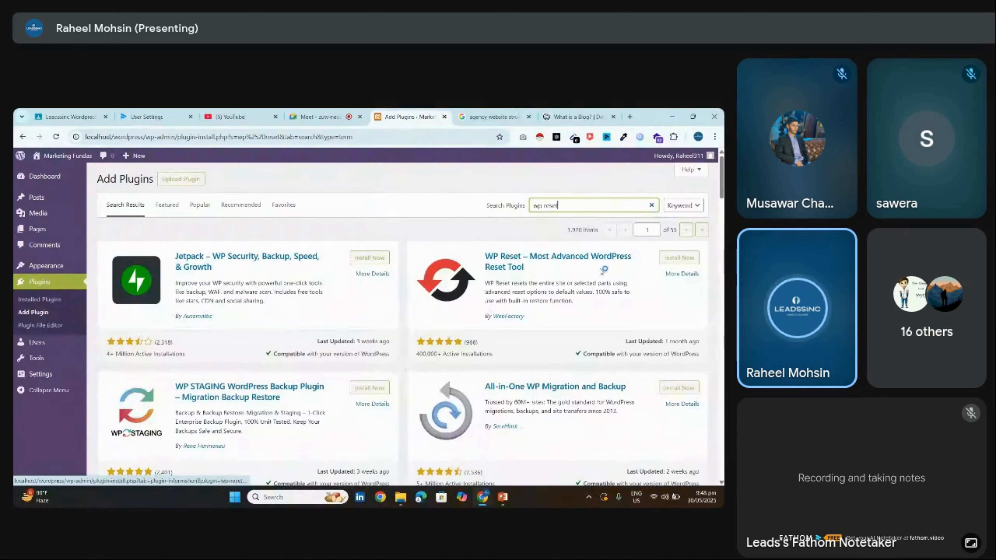
left_click(679, 258)
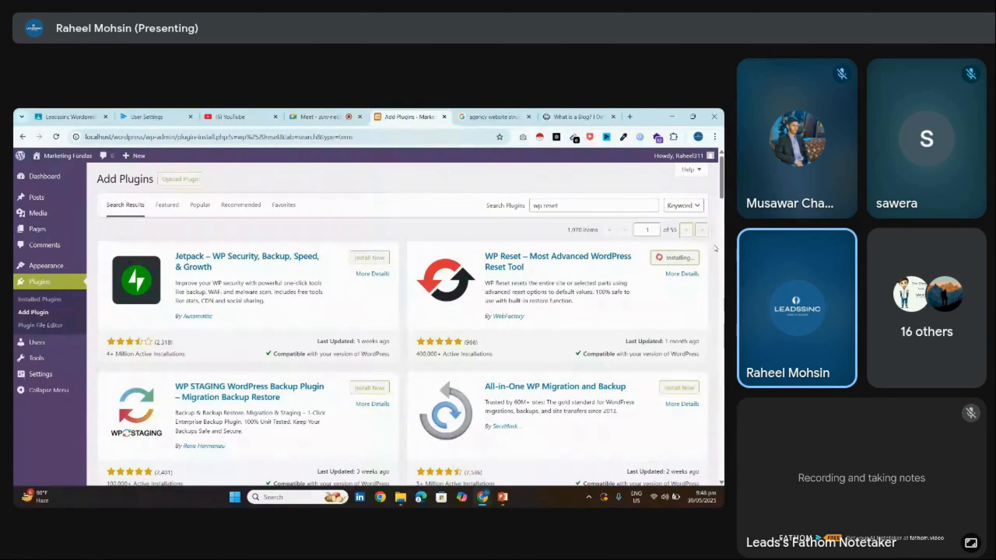
scroll(721, 203, "down", 1)
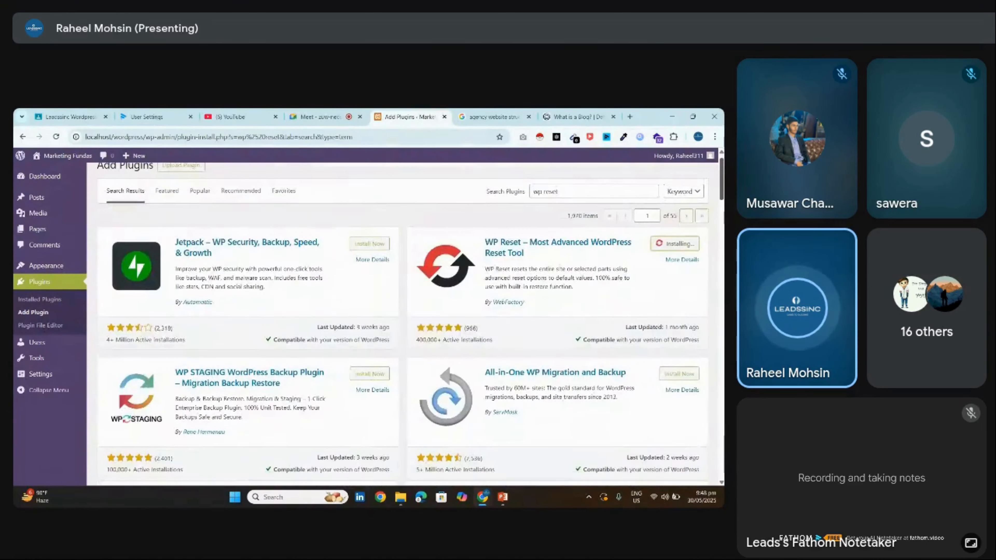
scroll(402, 323, "down", 1)
scroll(402, 324, "up", 1)
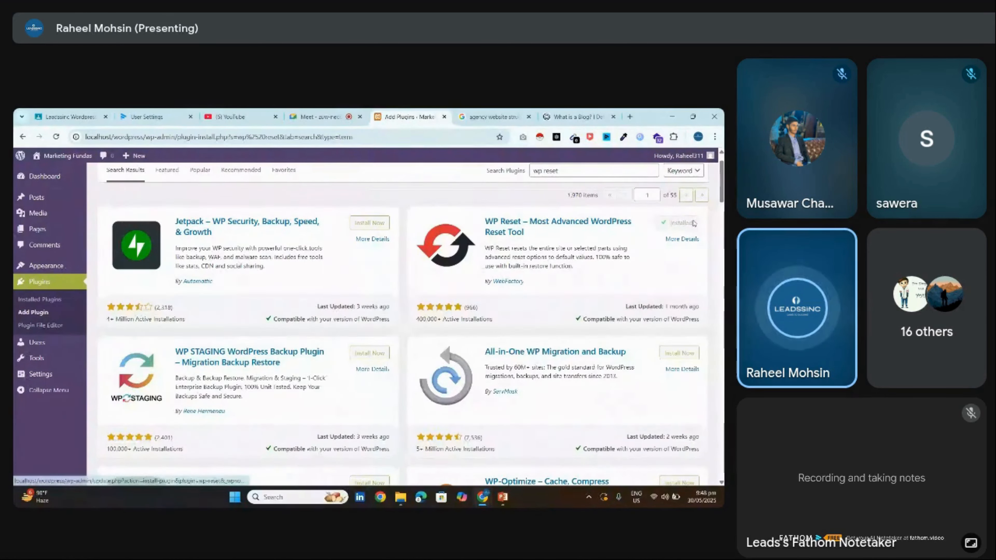
left_click(691, 227)
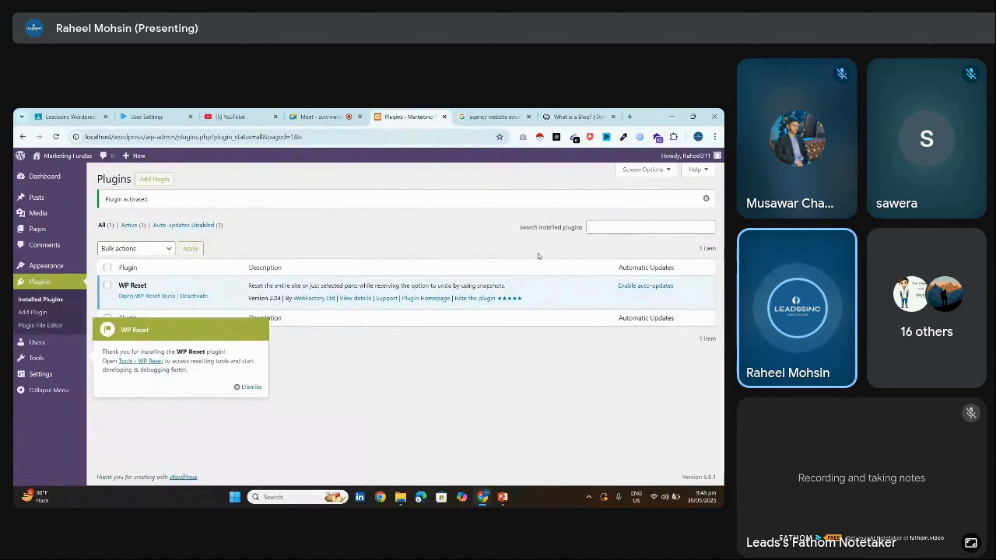
In WP Reset Tools, dismiss the PRO promotion and run Reset Site, confirming Reset WordPress
left_click(250, 386)
left_click(147, 297)
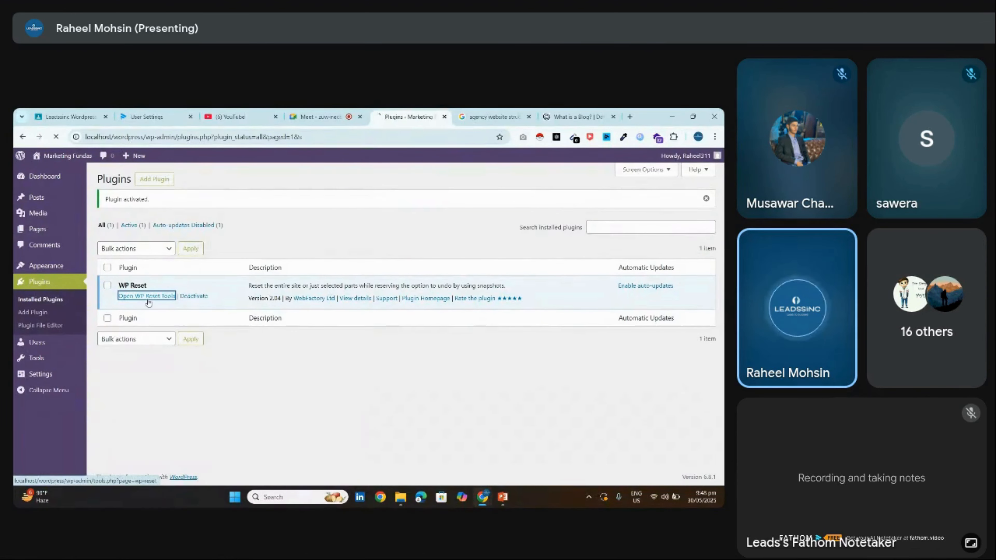
left_click(675, 277)
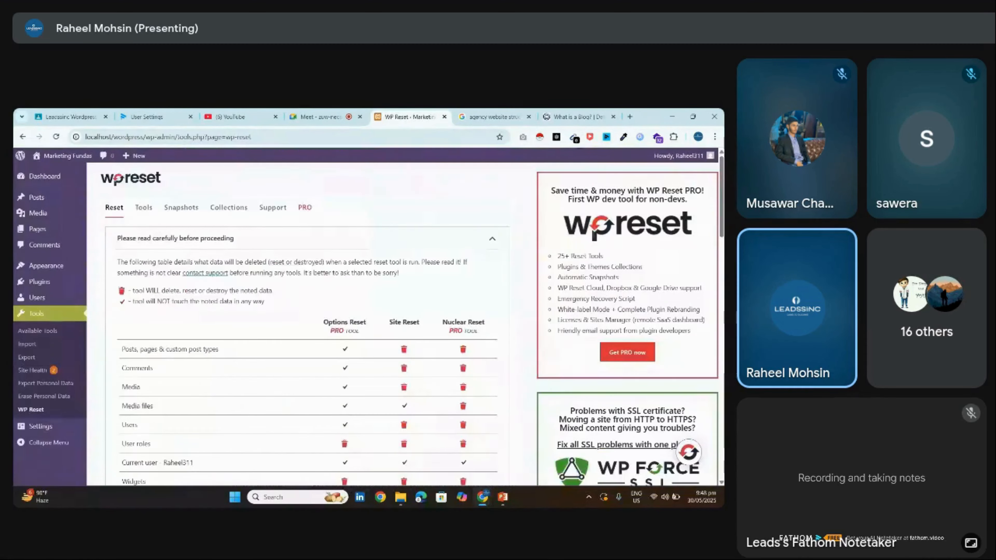
scroll(167, 299, "down", 5)
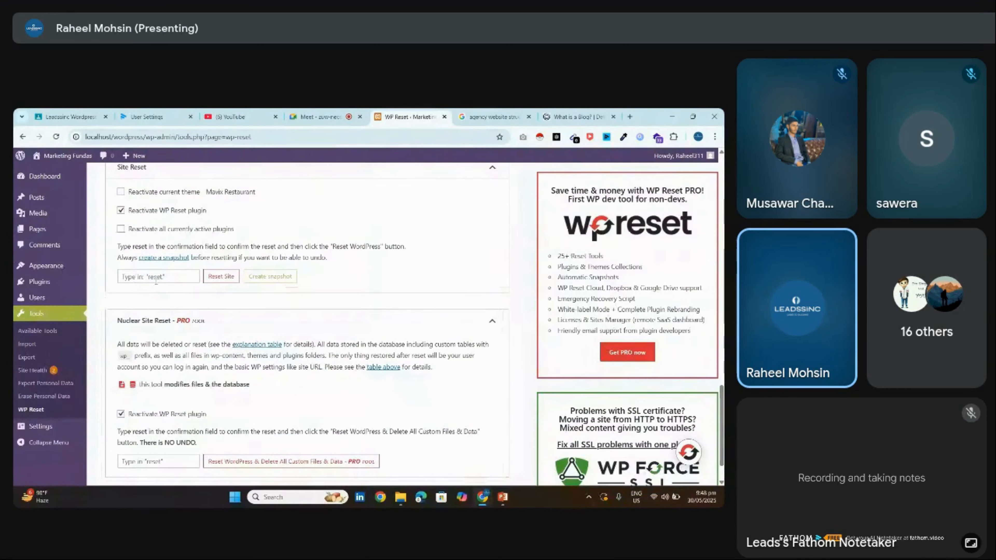
left_click(220, 277)
left_click(339, 387)
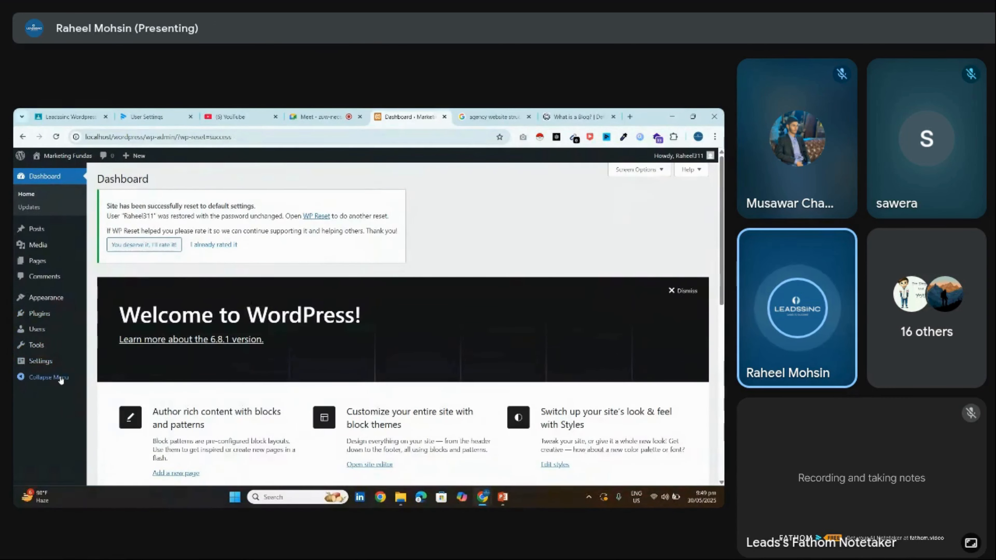
In General Settings, choose Karachi as the timezone and save the changes
left_click(40, 361)
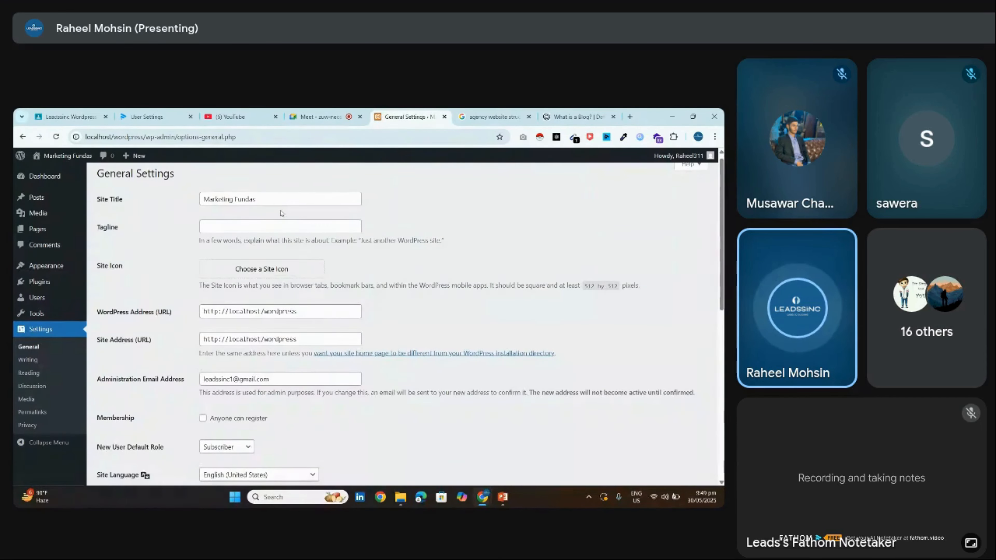
left_click_drag(721, 204, 721, 370)
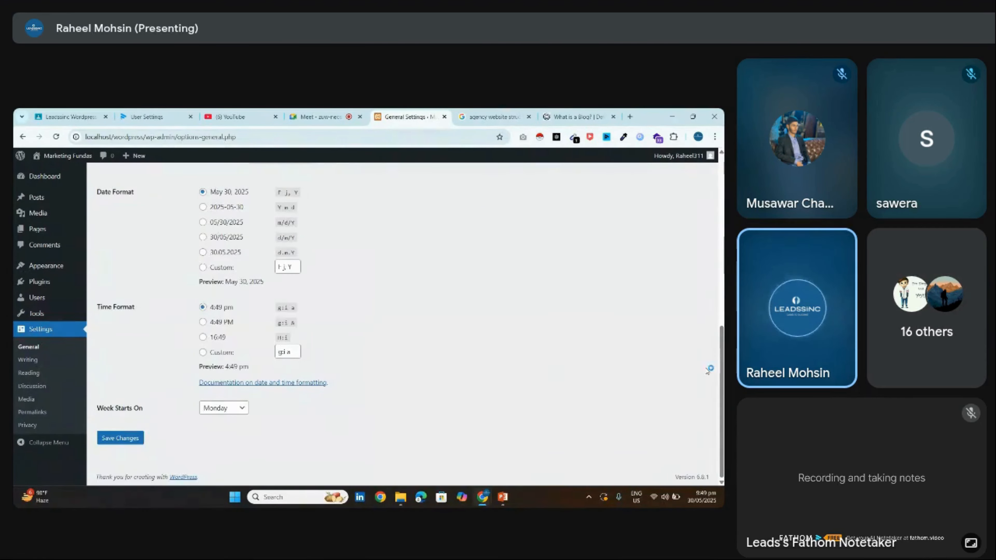
scroll(353, 294, "up", 5)
left_click(238, 306)
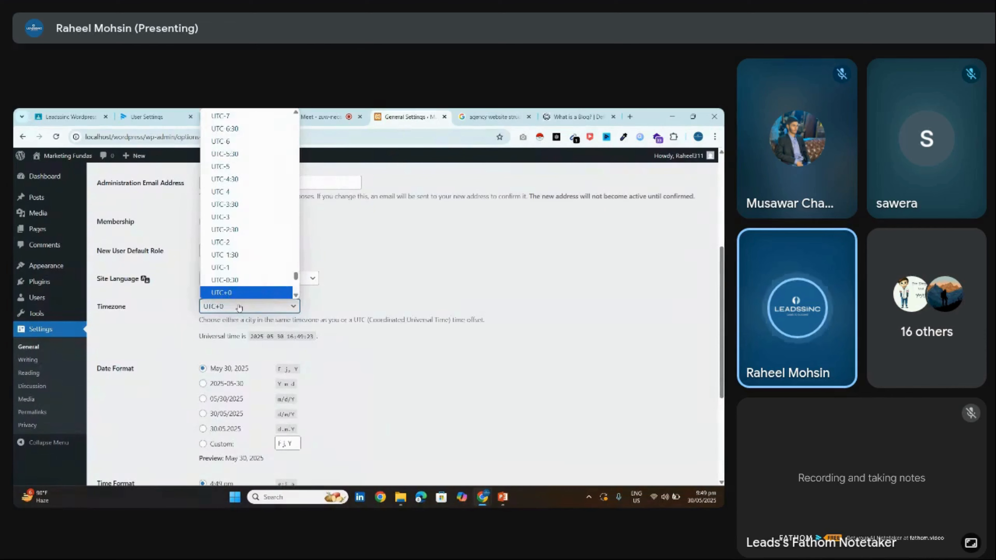
type("kar")
key("Return")
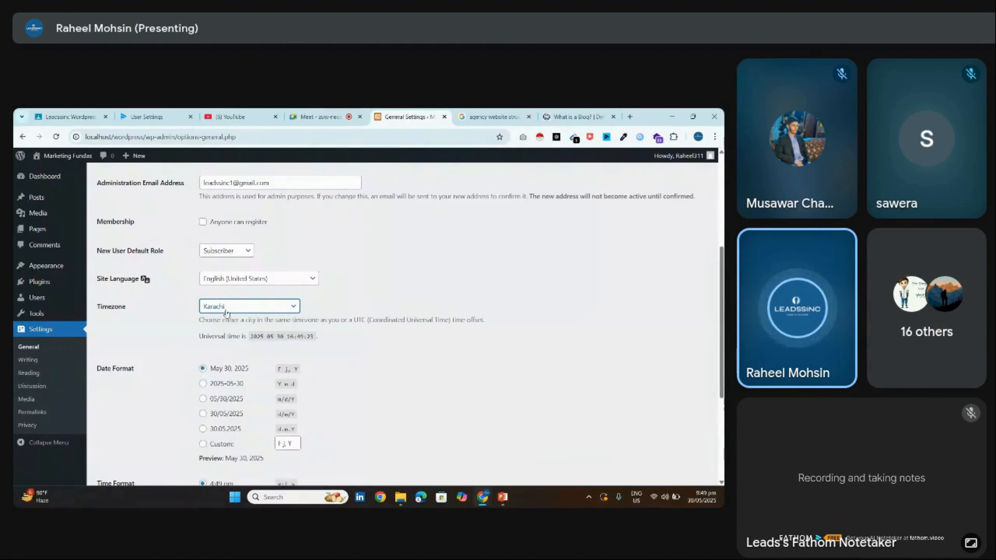
scroll(526, 332, "down", 5)
left_click(120, 438)
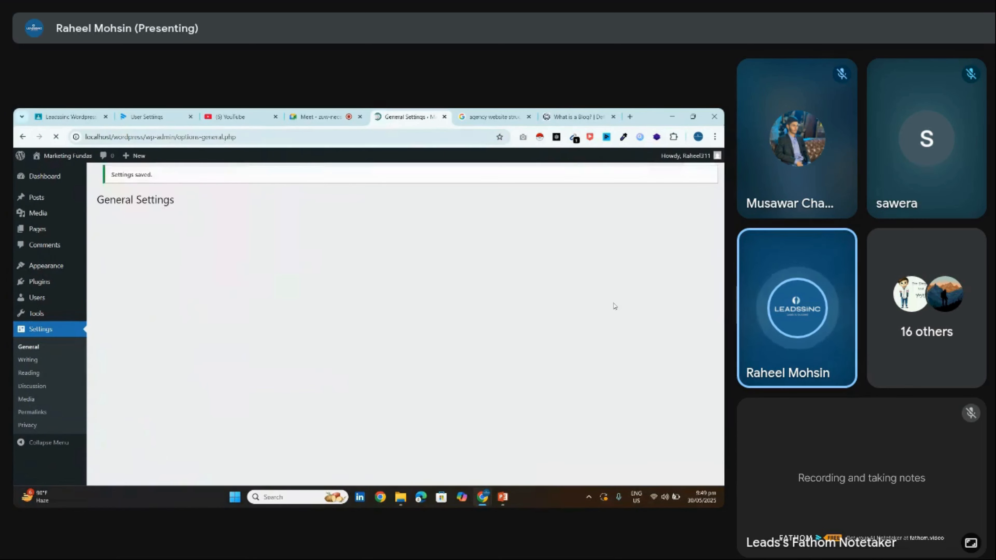
scroll(614, 306, "down", 6)
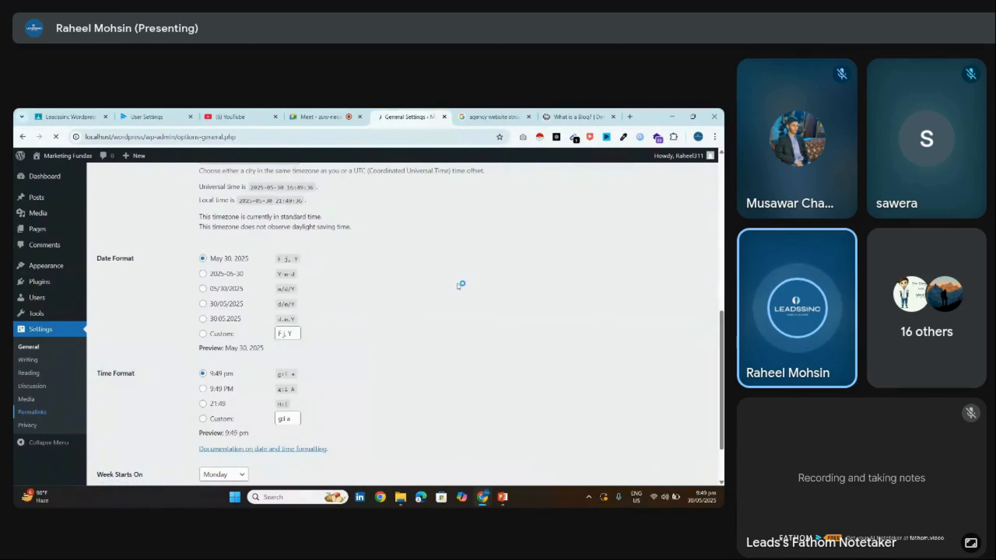
scroll(581, 238, "down", 10)
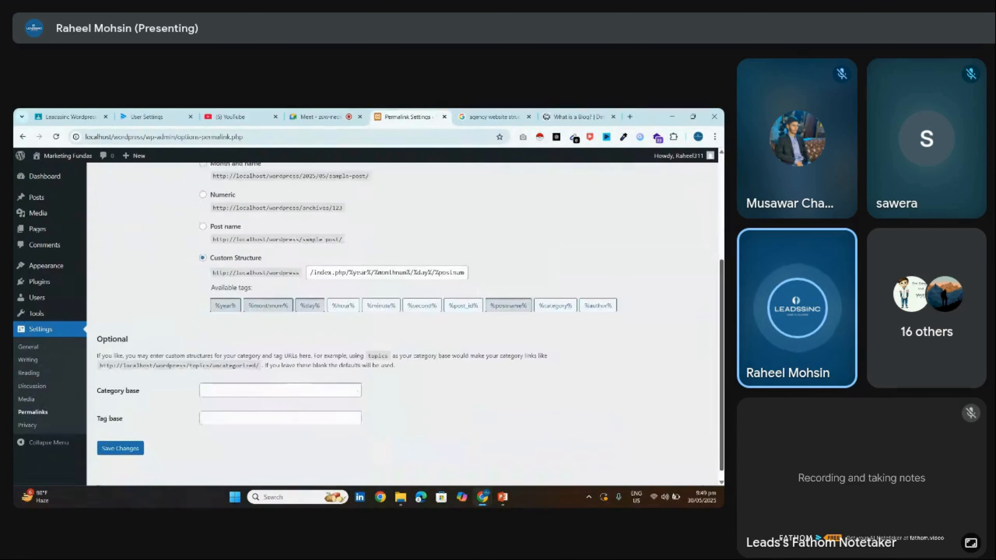
Save the Post name (/%postname%/) permalink structure and open the Users list
left_click(230, 223)
left_click(114, 447)
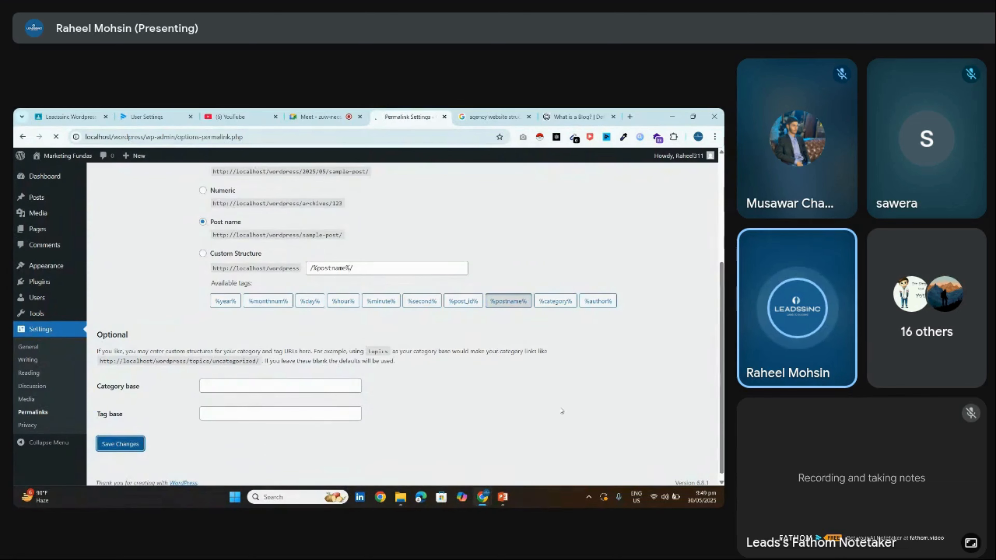
scroll(561, 411, "down", 3)
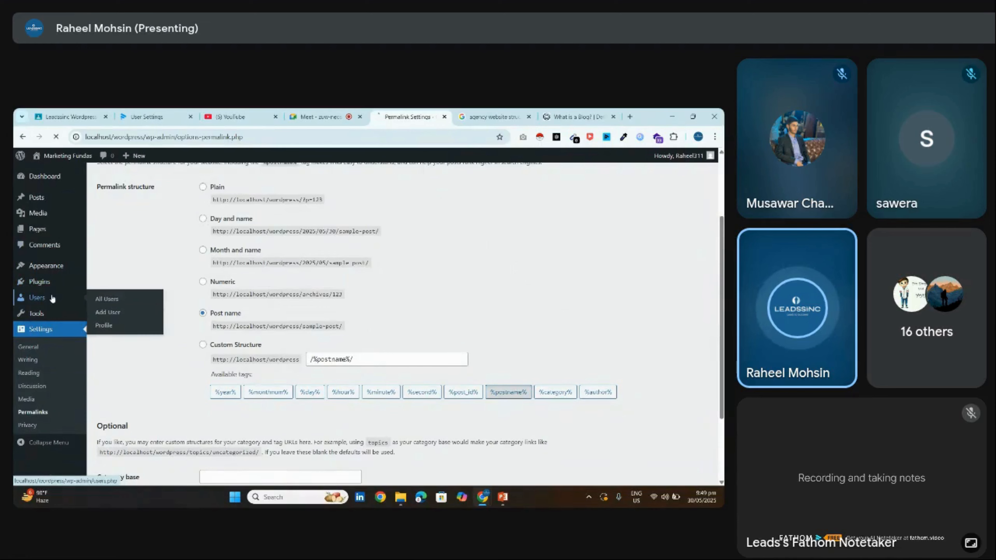
left_click(37, 298)
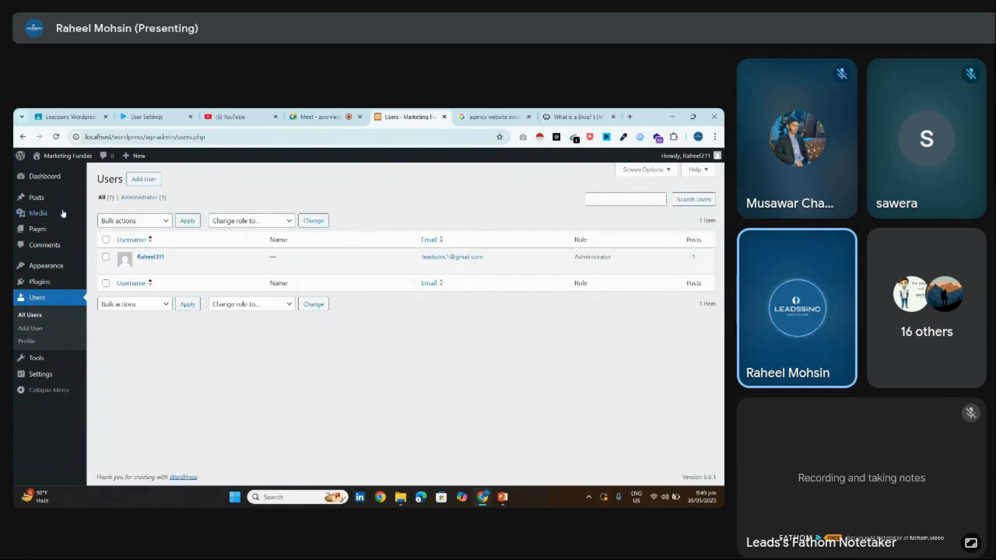
mouse_move(61, 229)
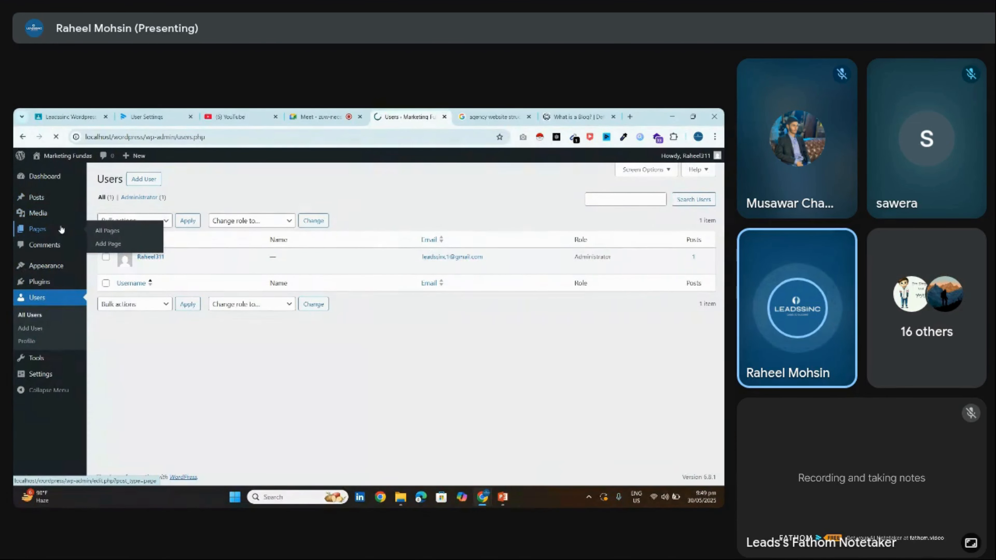
Create and publish a new page titled 'Home'
left_click(143, 179)
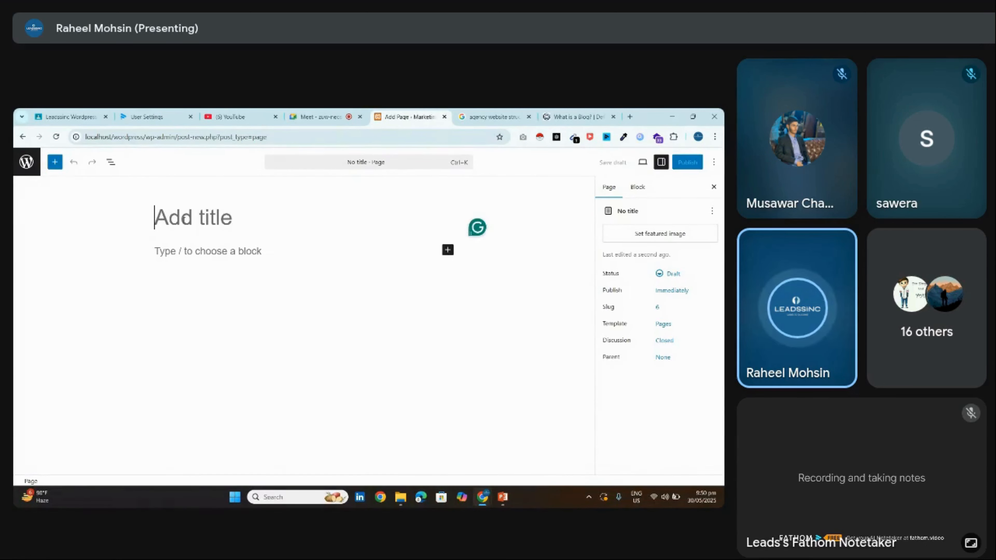
type("Home")
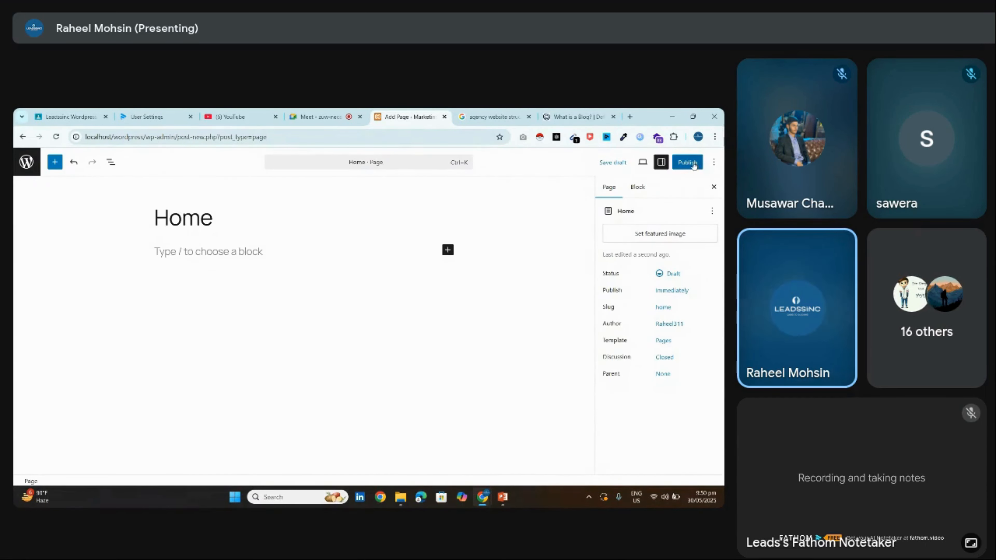
left_click(693, 166)
left_click(692, 164)
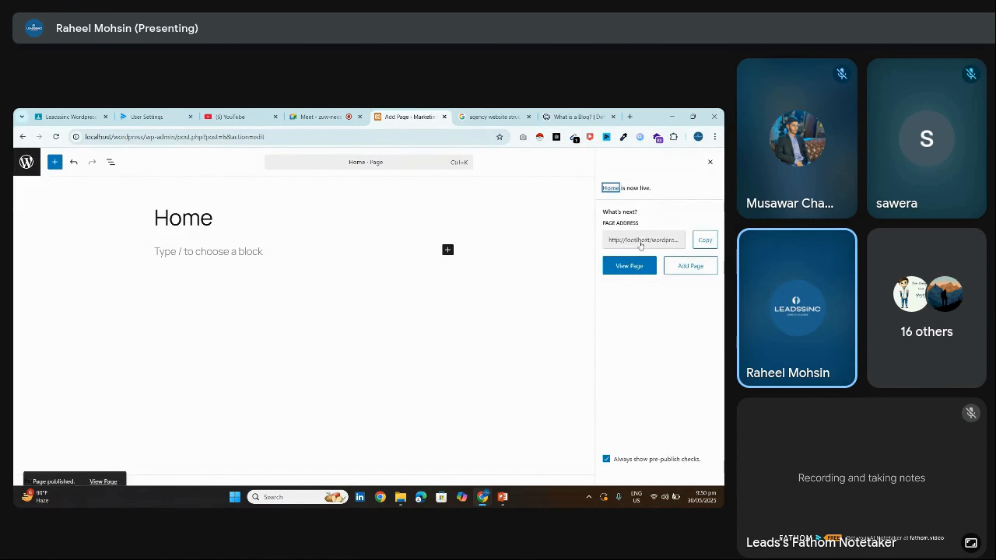
left_click(684, 188)
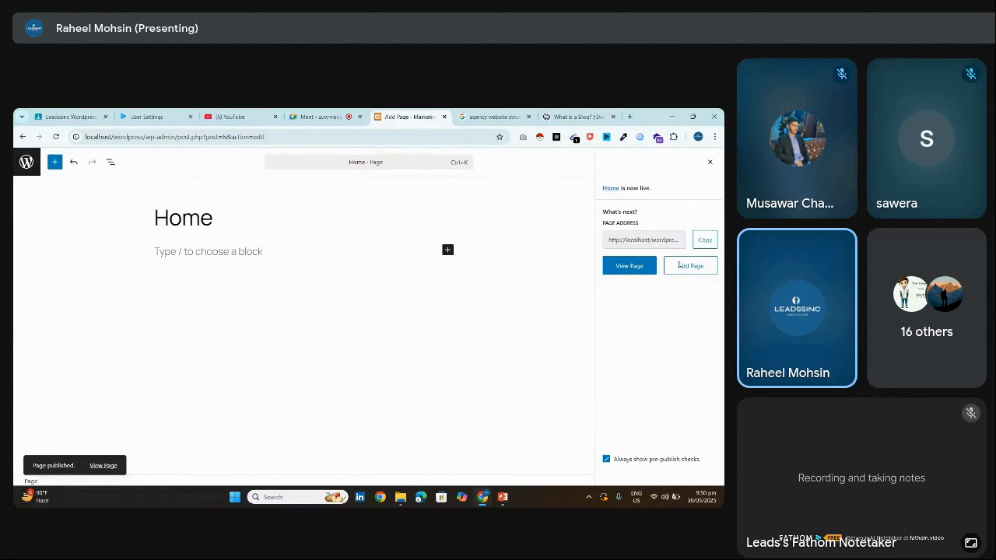
Create and publish a second new page titled 'Blog'
left_click(679, 265)
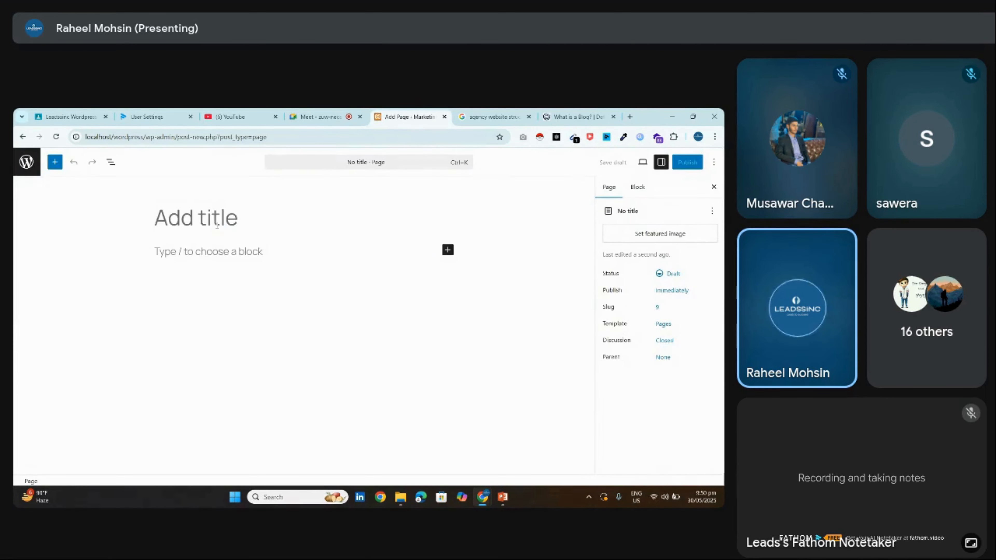
type("Blog")
left_click(686, 165)
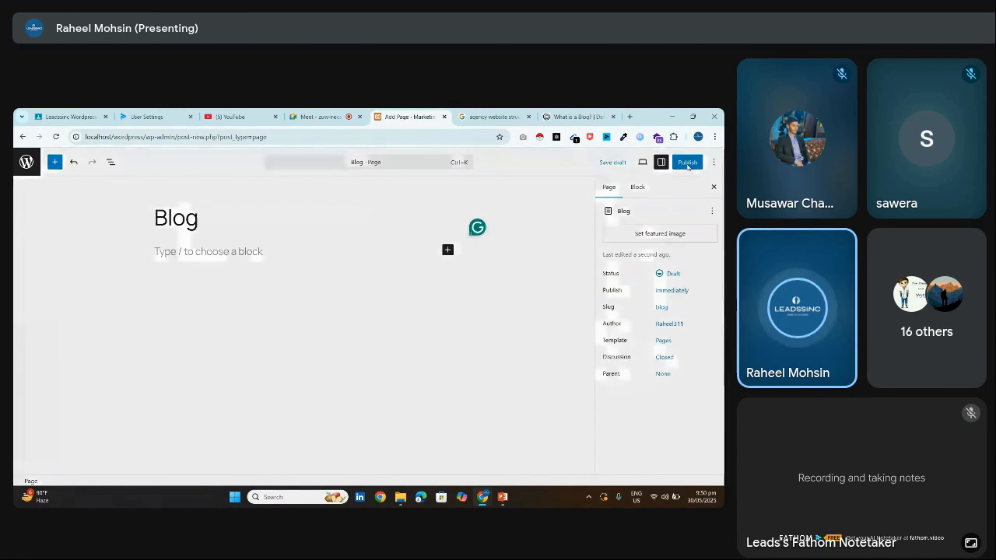
left_click(684, 169)
left_click(682, 165)
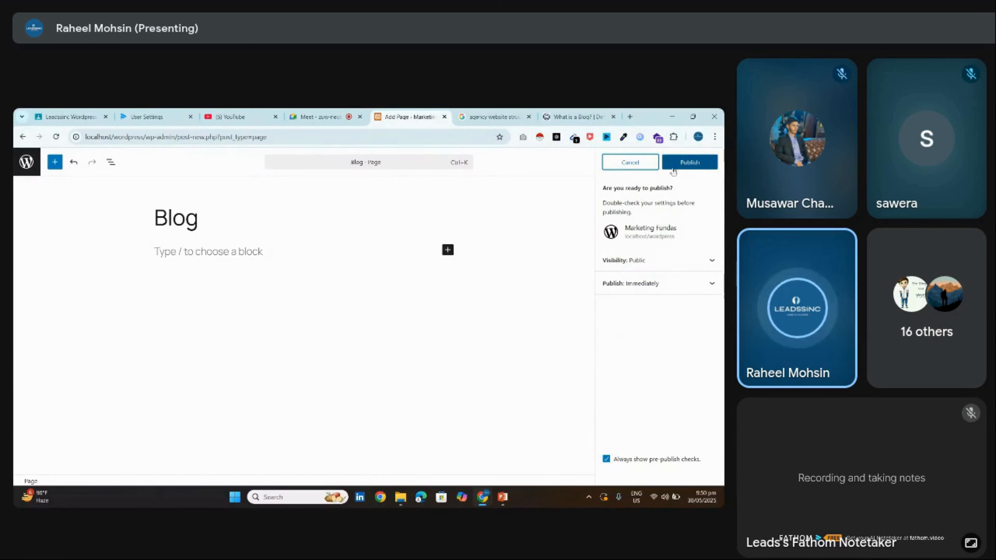
left_click(676, 163)
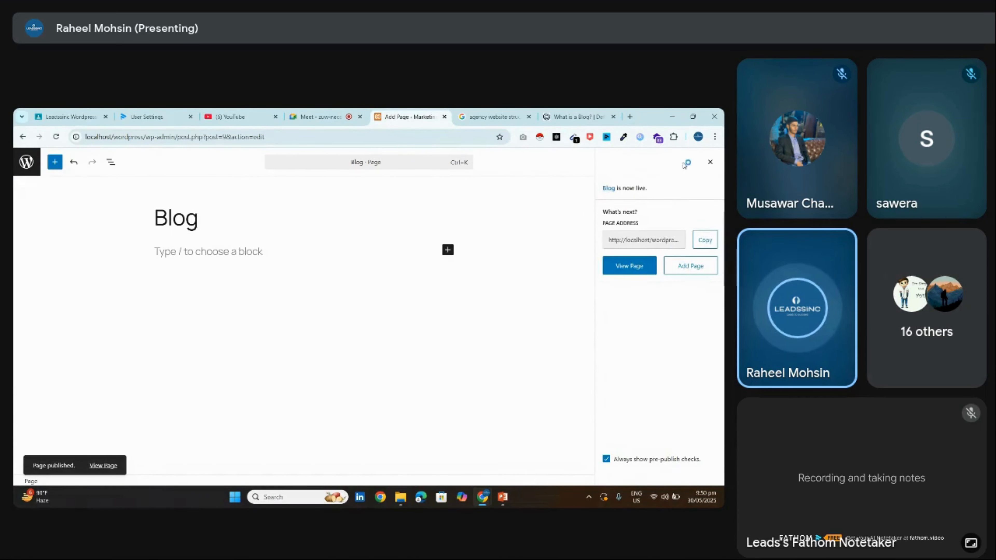
left_click(710, 162)
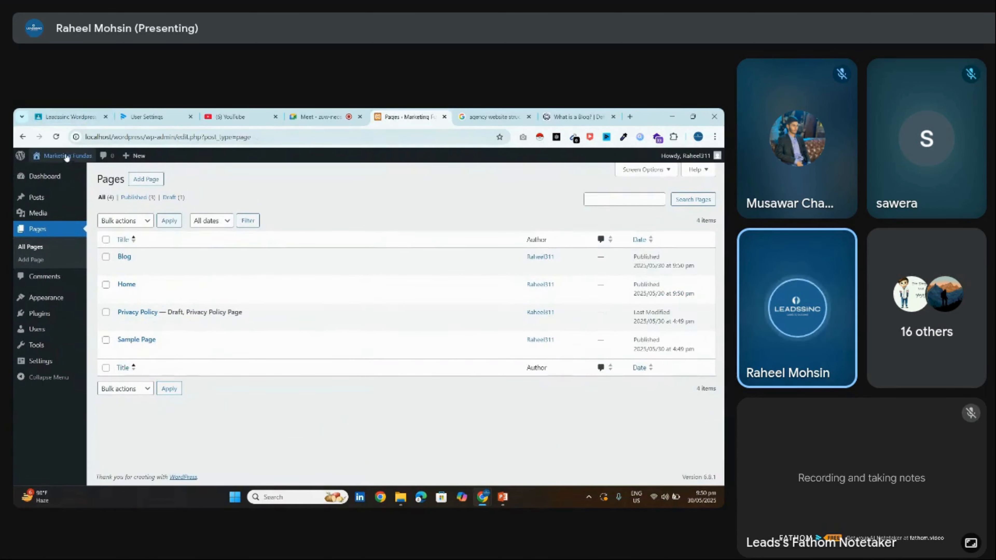
Open the live site in a new browser tab and scroll through its front page
right_click(67, 156)
left_click(100, 166)
left_click(441, 115)
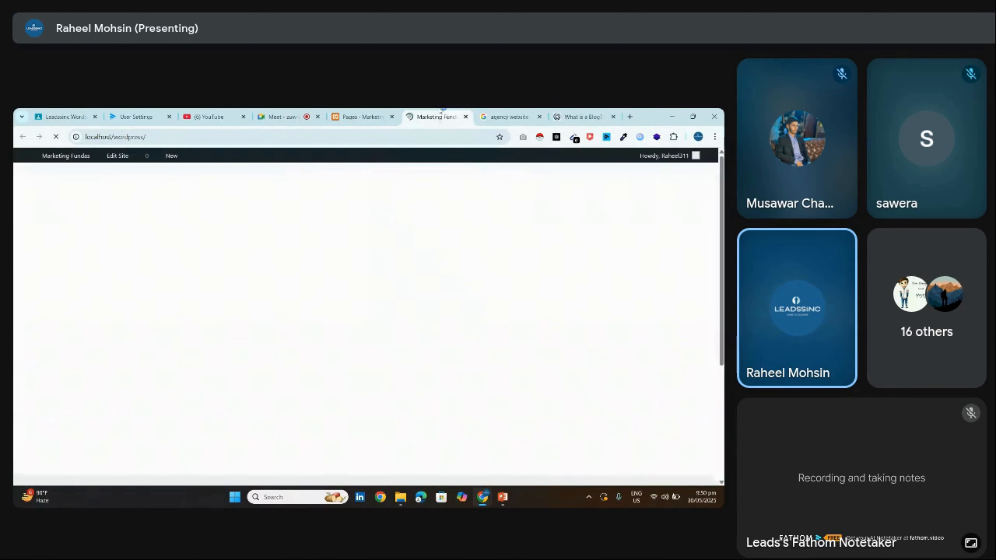
scroll(367, 324, "down", 3)
scroll(367, 323, "up", 3)
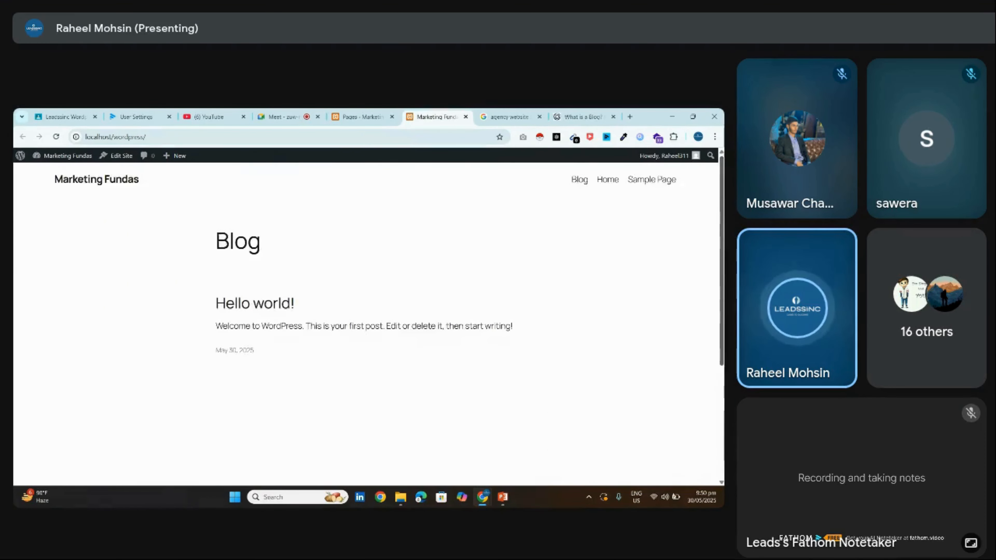
scroll(367, 324, "down", 5)
scroll(367, 324, "up", 5)
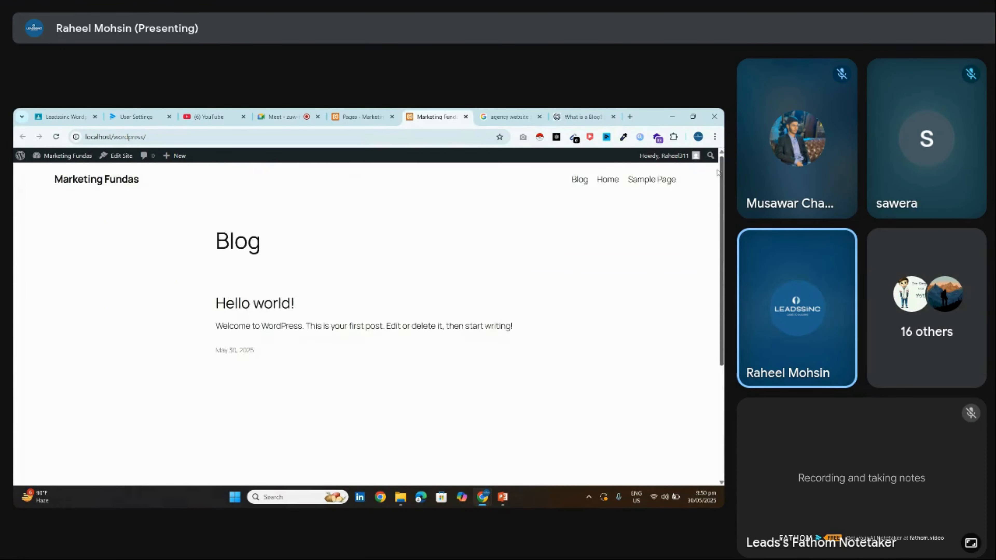
scroll(367, 324, "down", 2)
scroll(367, 324, "up", 2)
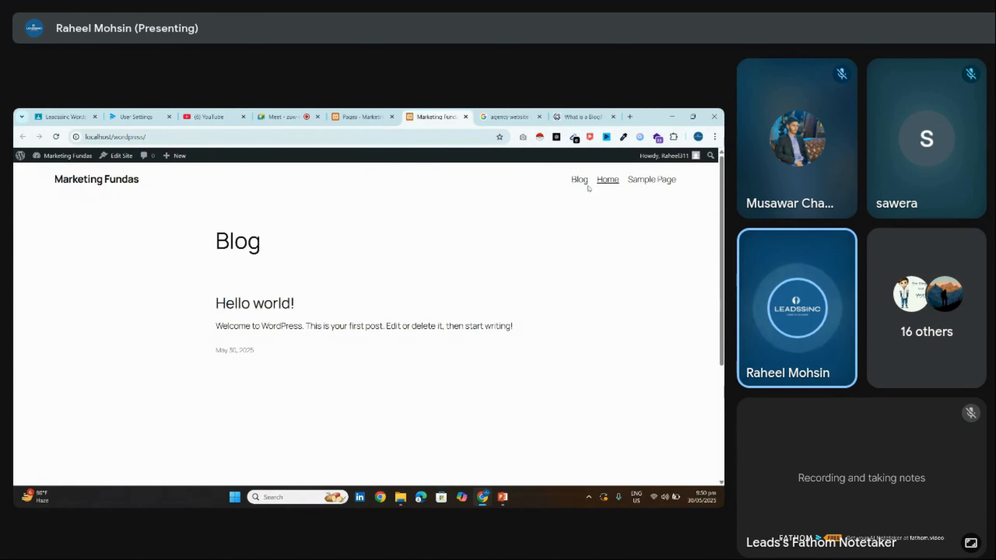
View the site's Home and Blog pages, then return to the Pages admin tab
left_click(607, 179)
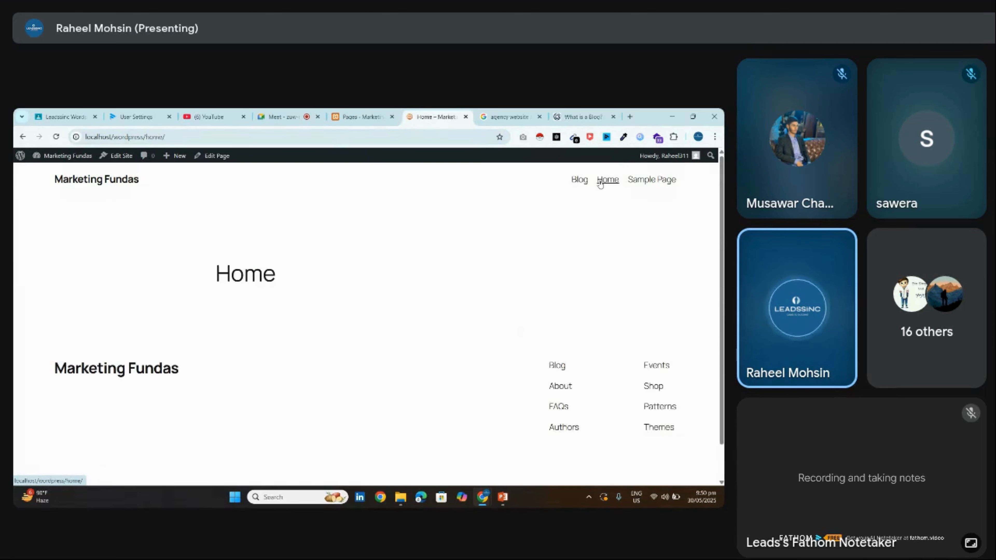
left_click_drag(216, 271, 364, 263)
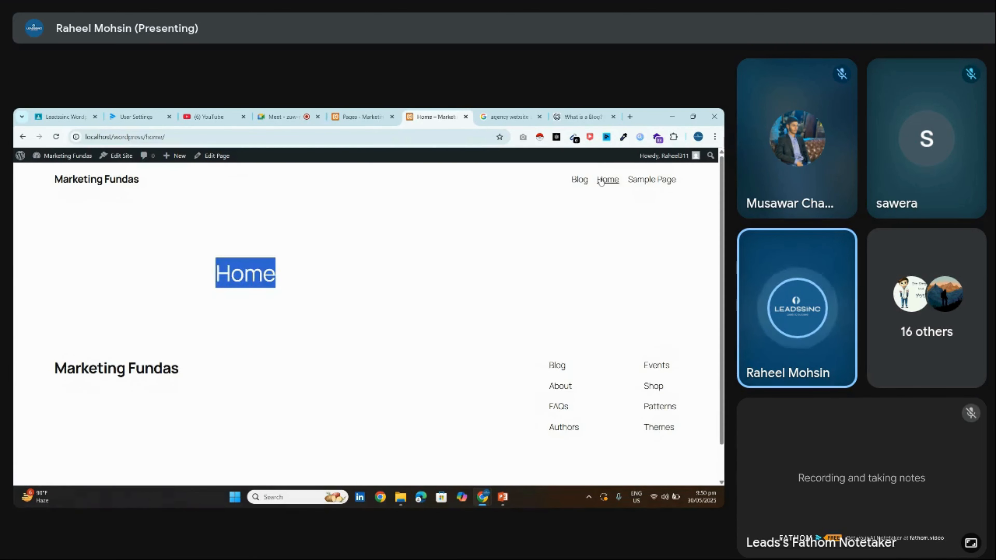
left_click(579, 179)
left_click(360, 116)
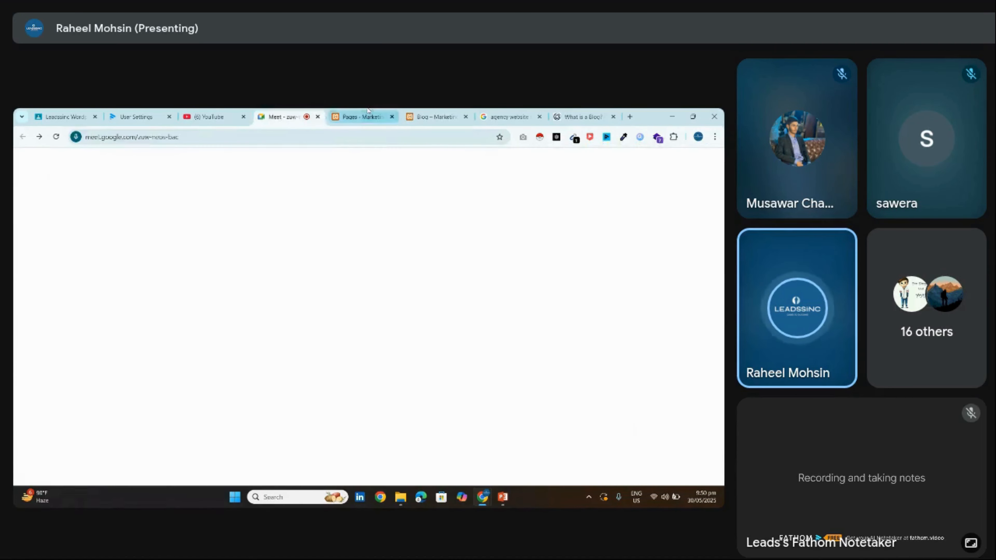
left_click(435, 117)
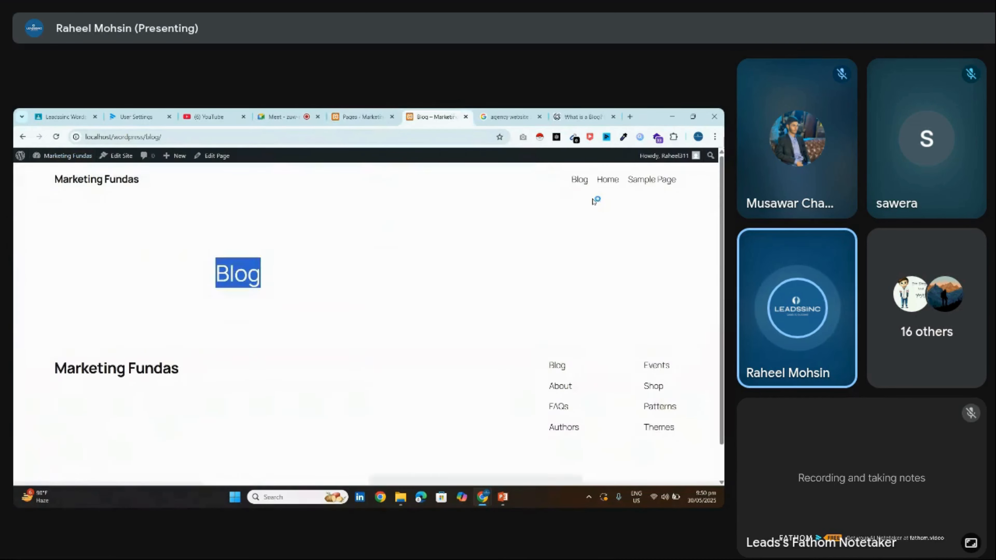
left_click(108, 181)
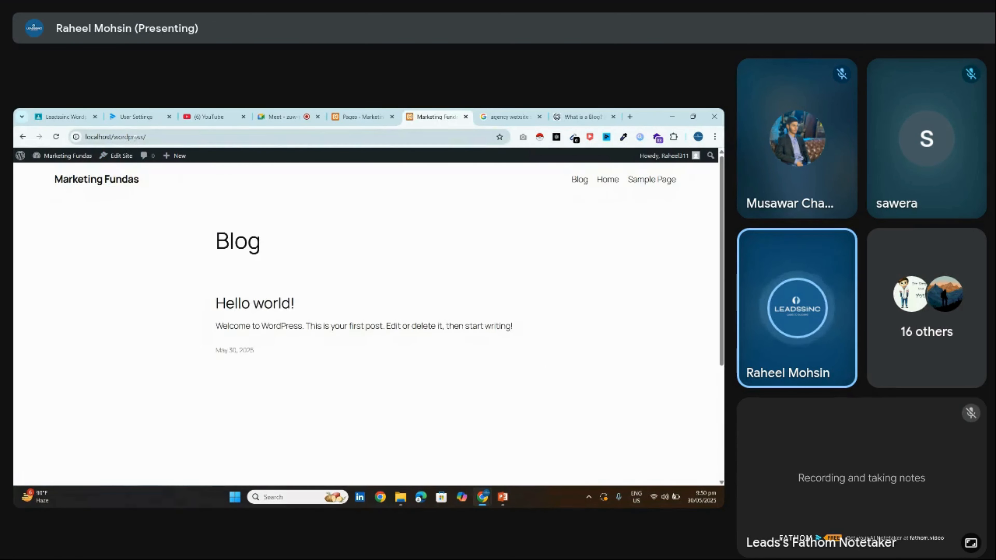
left_click_drag(217, 240, 274, 241)
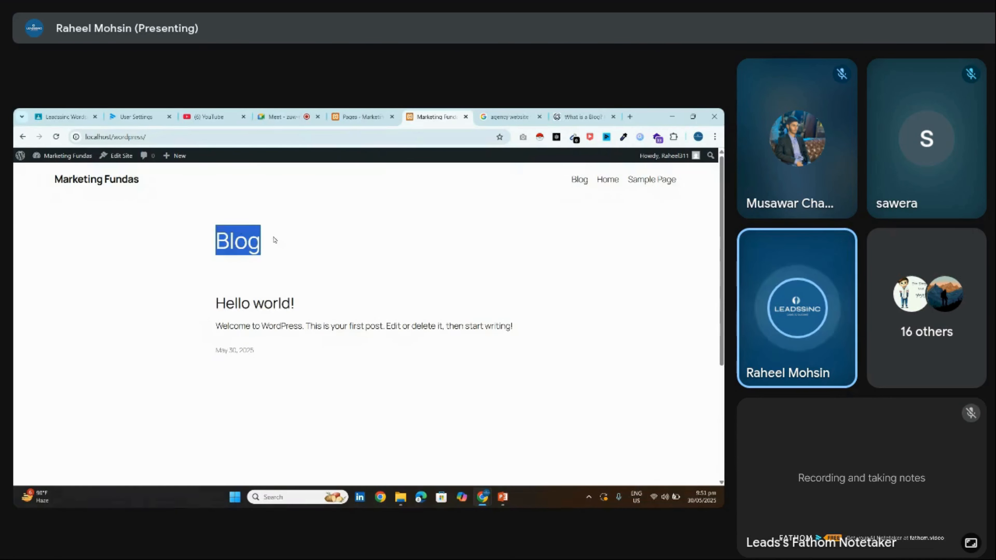
left_click(274, 241)
left_click(361, 117)
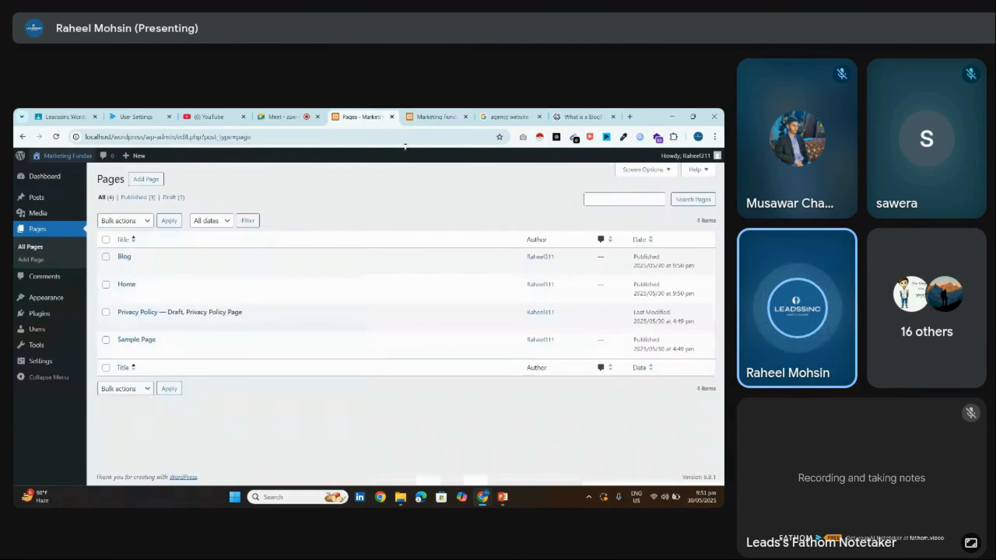
Open Settings > Reading and compare its homepage display setting with the live Blog page
mouse_move(44, 363)
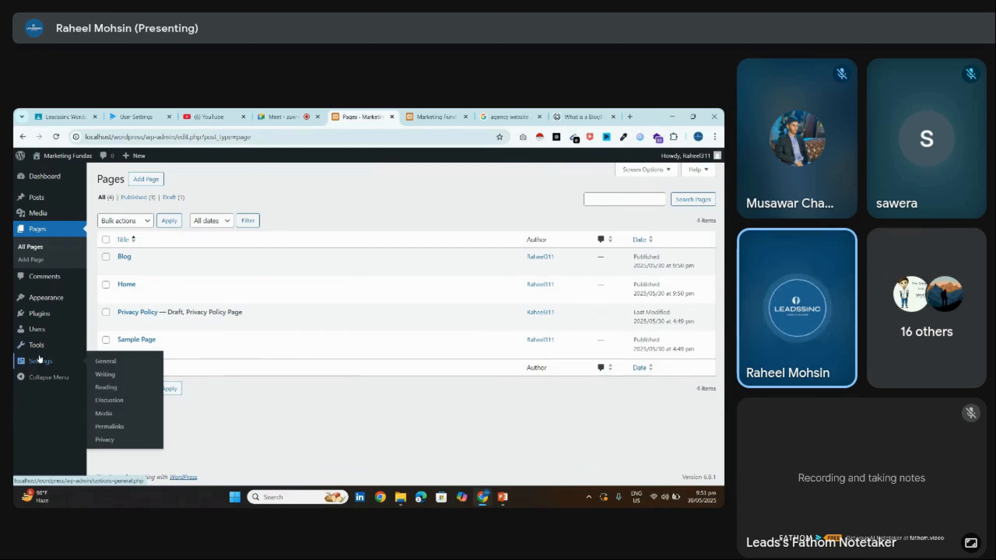
left_click(109, 387)
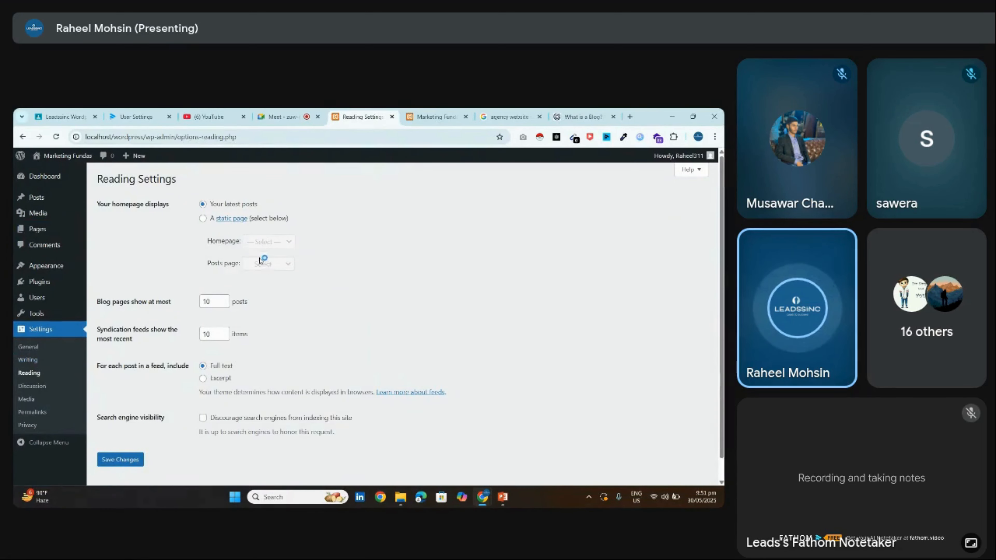
left_click_drag(98, 201, 180, 206)
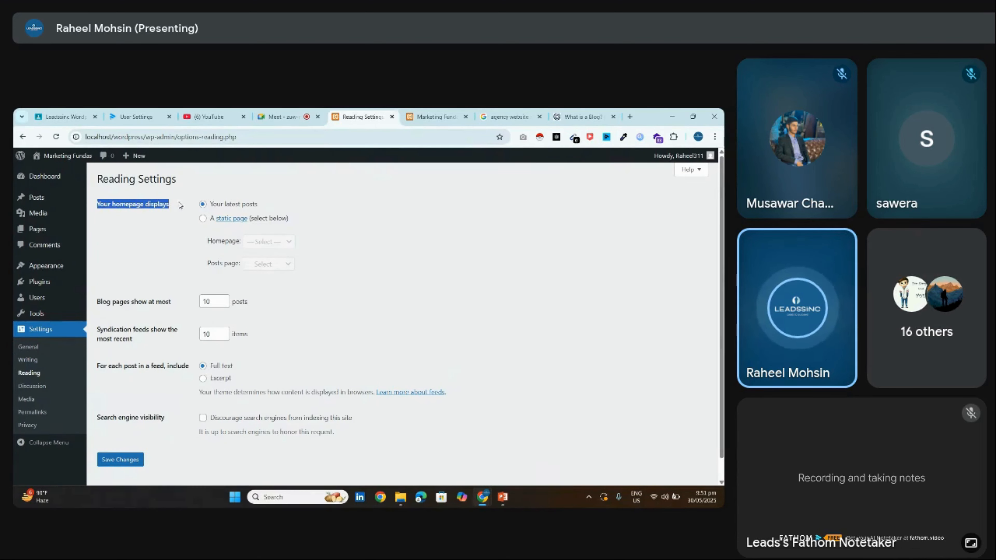
left_click_drag(265, 204, 219, 210)
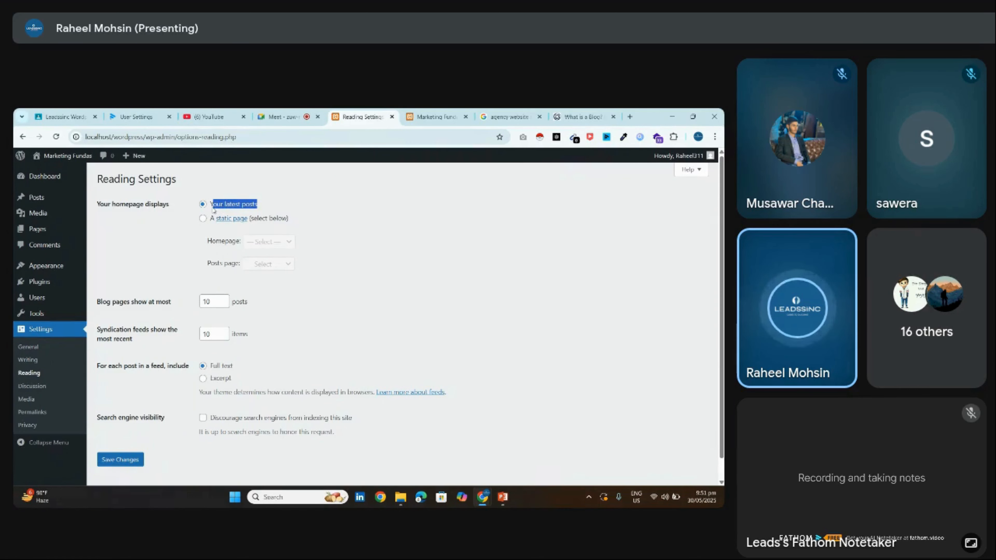
left_click(240, 207)
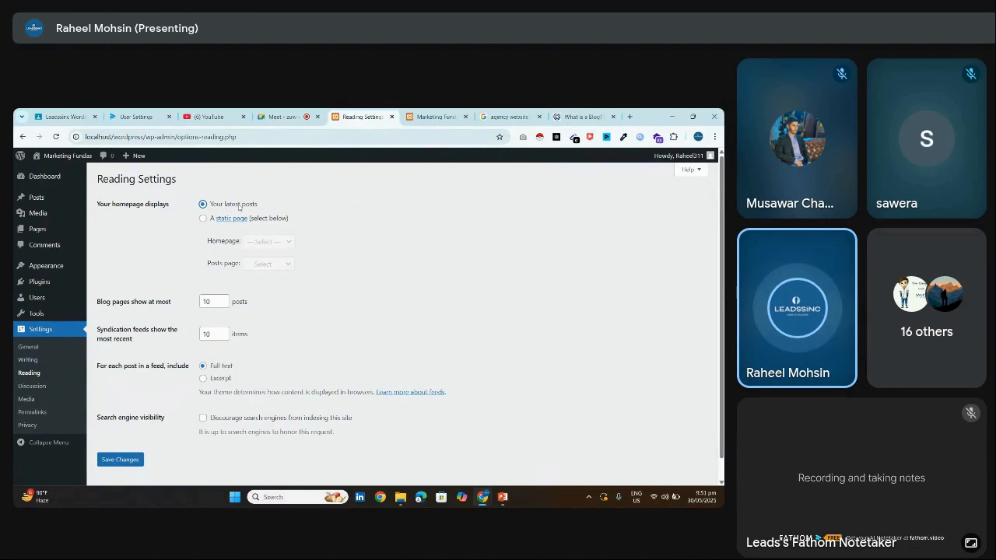
left_click(435, 117)
left_click_drag(214, 240, 388, 254)
left_click(362, 116)
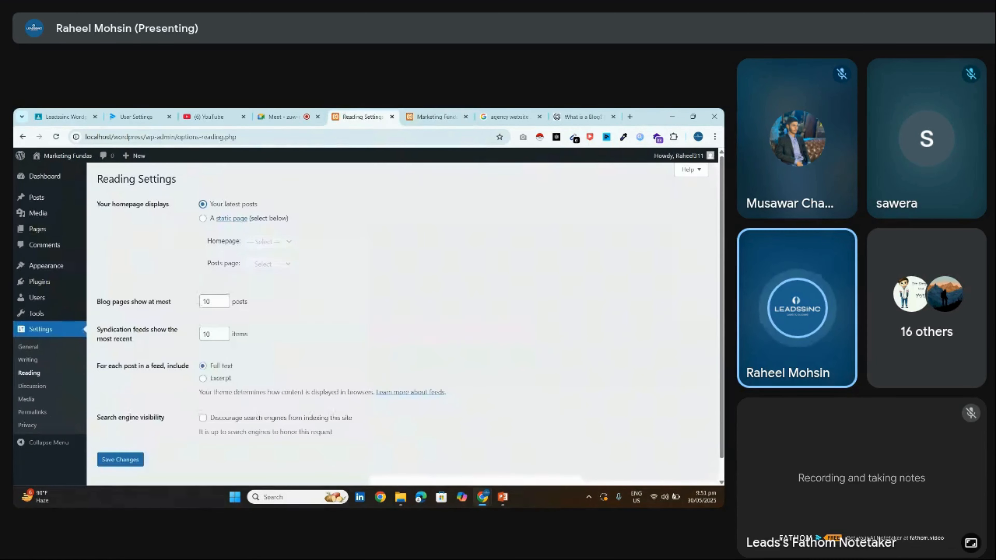
Set a static front page with Home as Homepage and Blog as Posts page, save, and view the site
left_click(203, 219)
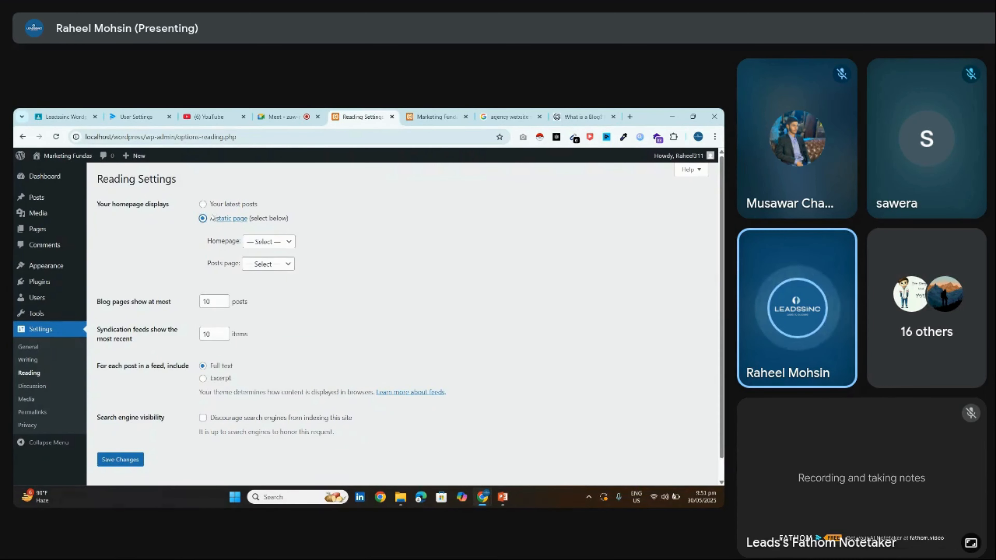
left_click(261, 243)
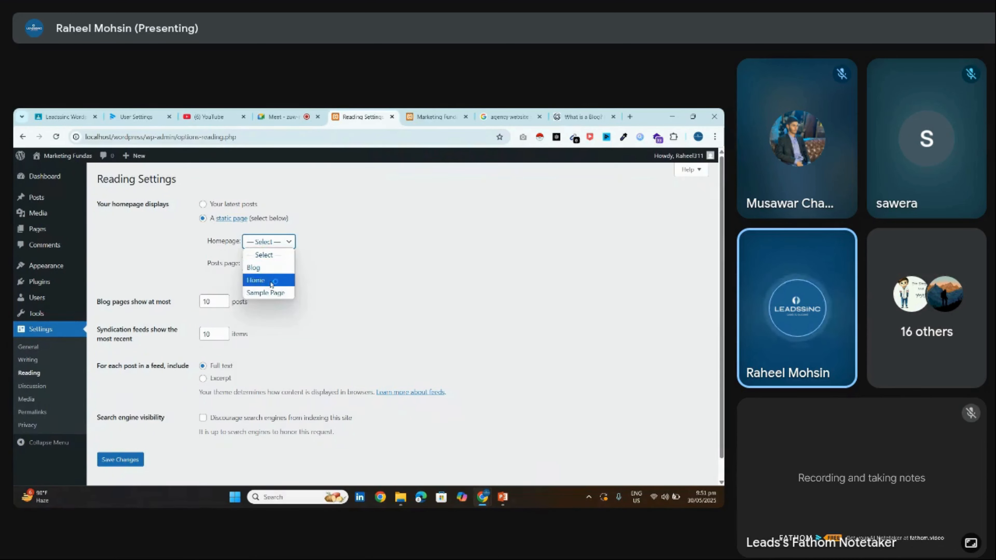
left_click(255, 280)
left_click(259, 241)
left_click(254, 242)
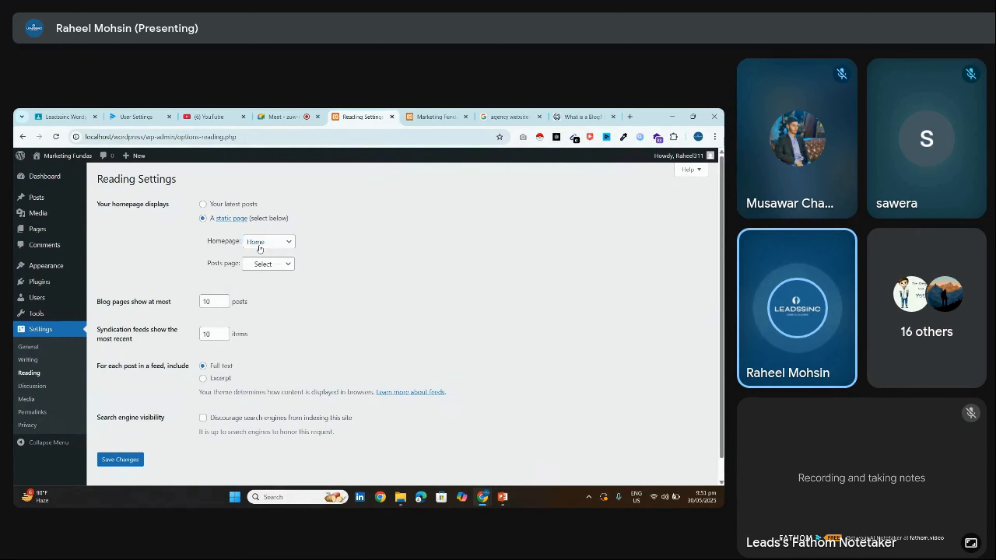
left_click_drag(206, 242, 245, 243)
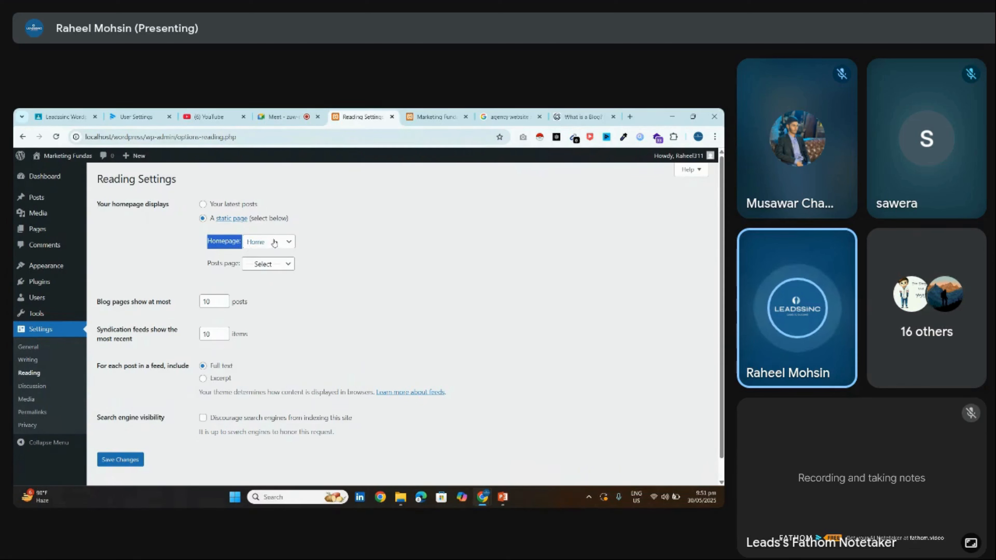
left_click_drag(238, 260, 263, 264)
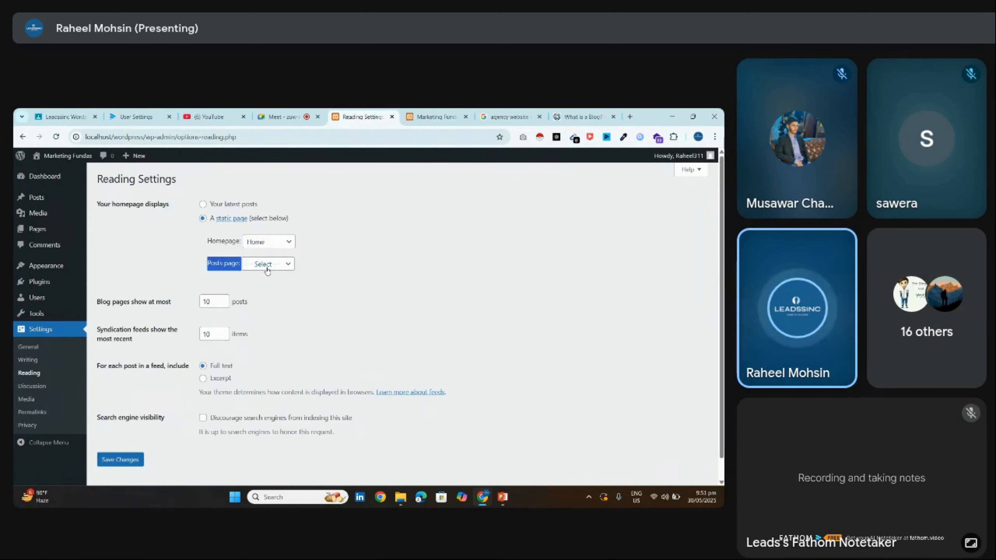
left_click(265, 267)
left_click(259, 286)
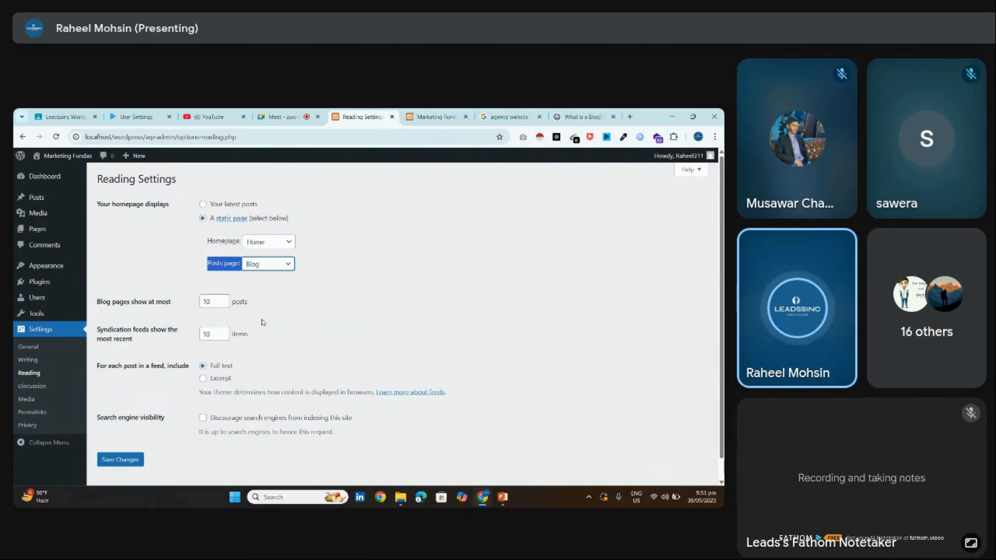
left_click(134, 460)
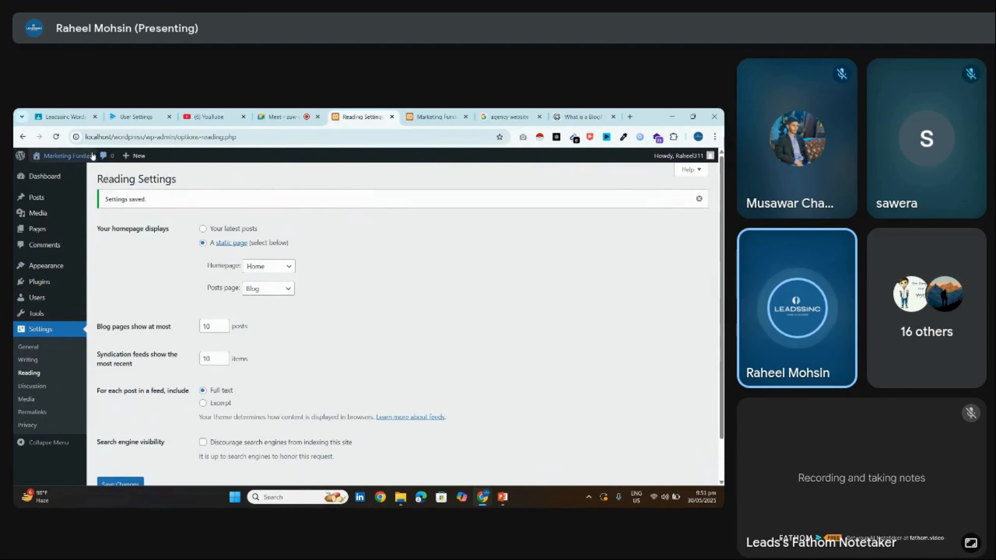
left_click(84, 156)
double_click(248, 255)
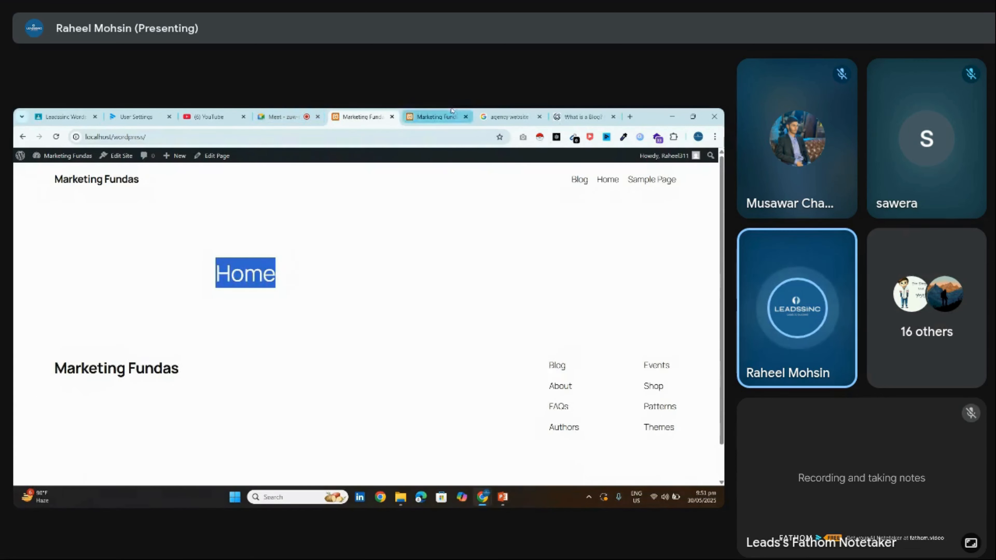
Go back to the first Marketing Fundas tab and open the admin Dashboard
left_click(433, 116)
left_click(375, 114)
left_click(509, 117)
left_click(376, 114)
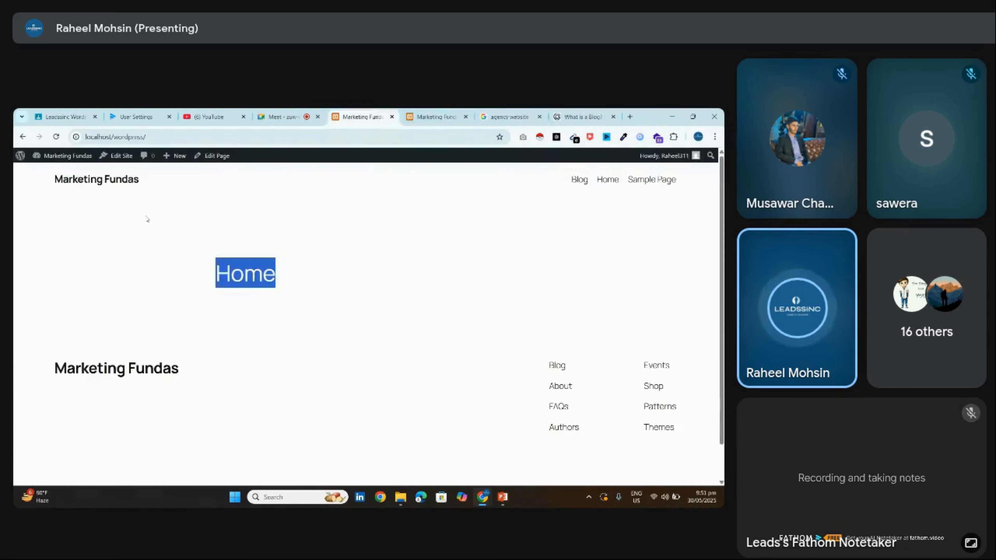
left_click(89, 159)
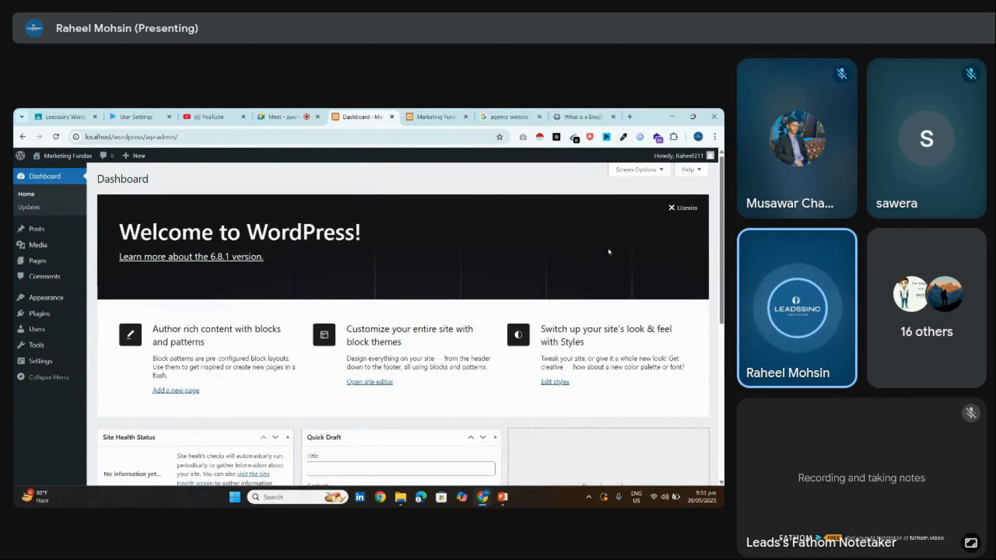
scroll(608, 247, "down", 2)
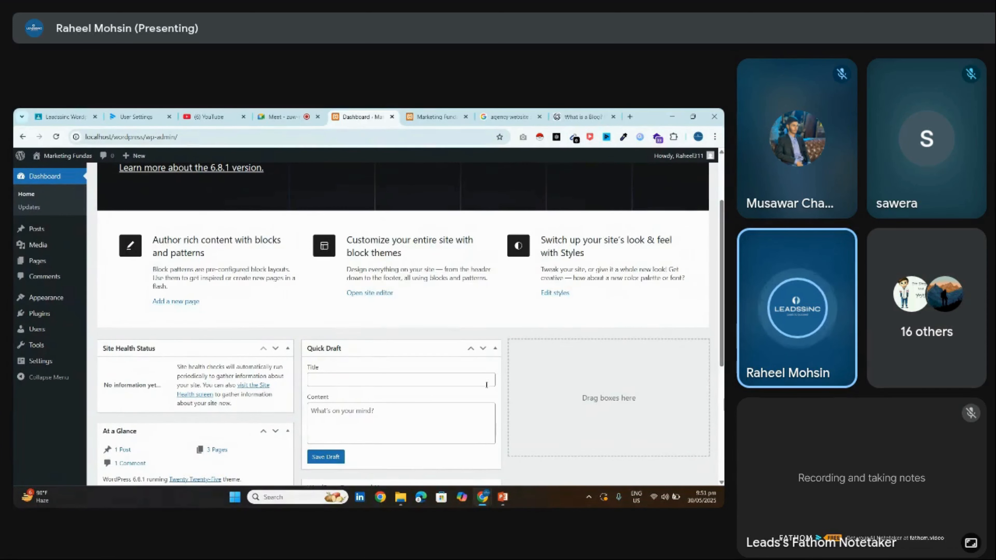
mouse_move(78, 302)
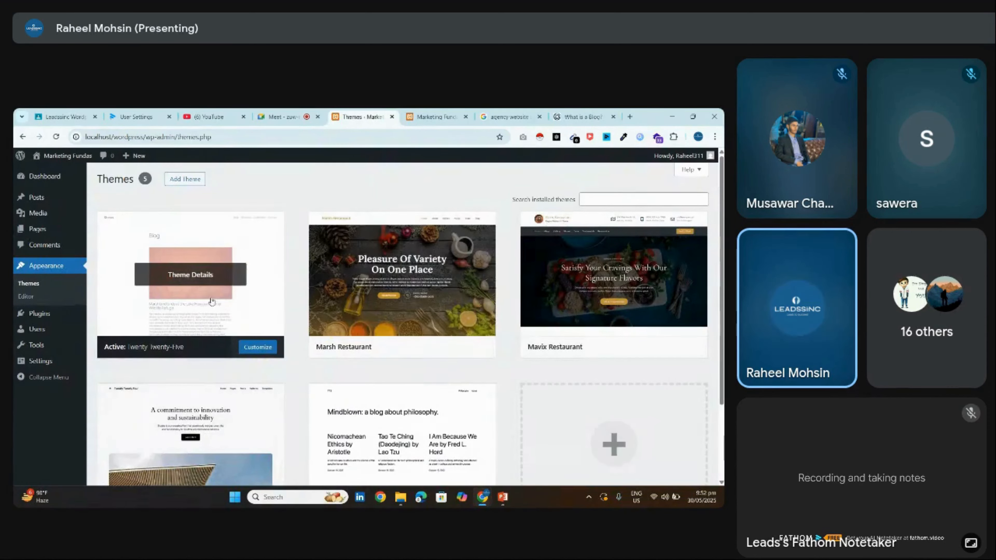
Delete the Marsh Restaurant and Mavix Restaurant themes from their Theme Details panels
left_click(402, 274)
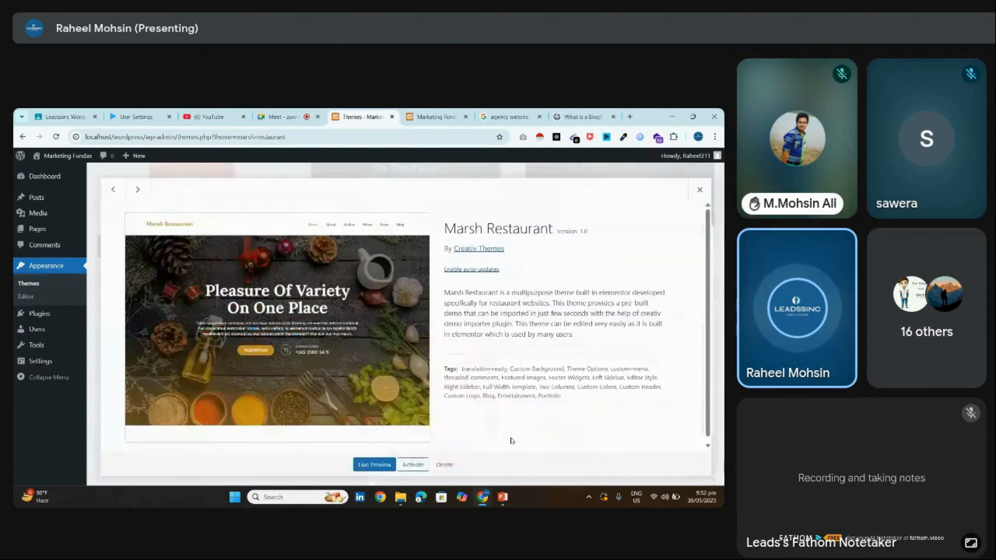
left_click(446, 467)
left_click(409, 214)
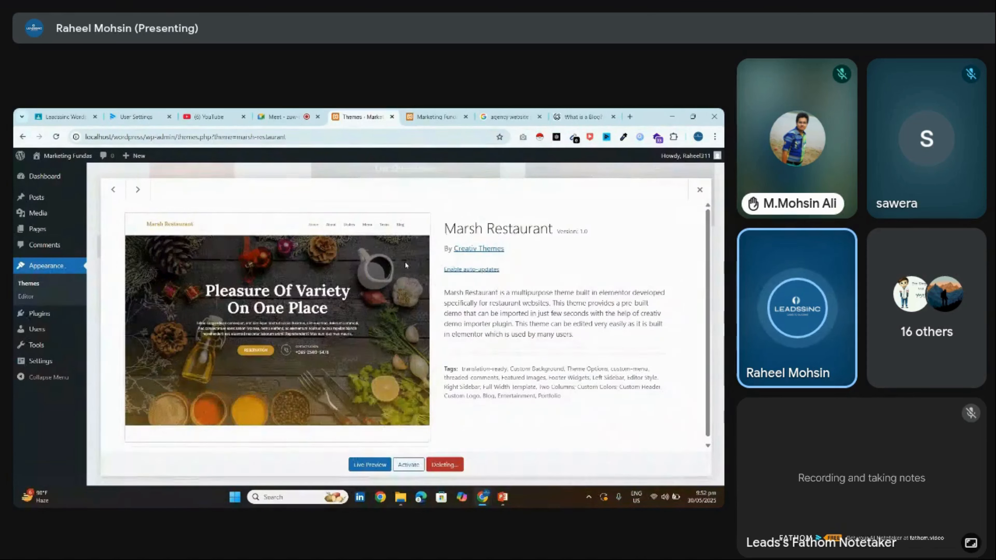
left_click(406, 219)
left_click(444, 464)
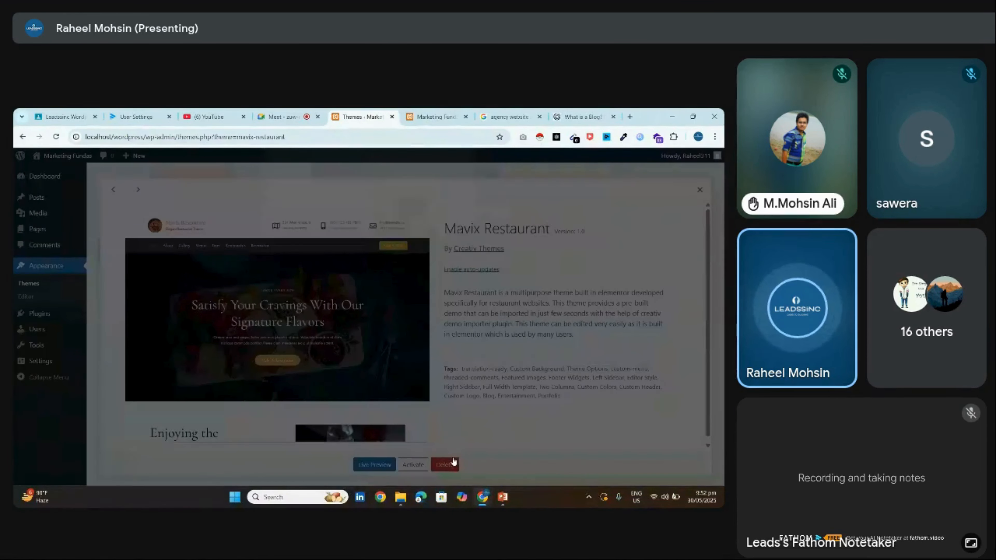
left_click(408, 214)
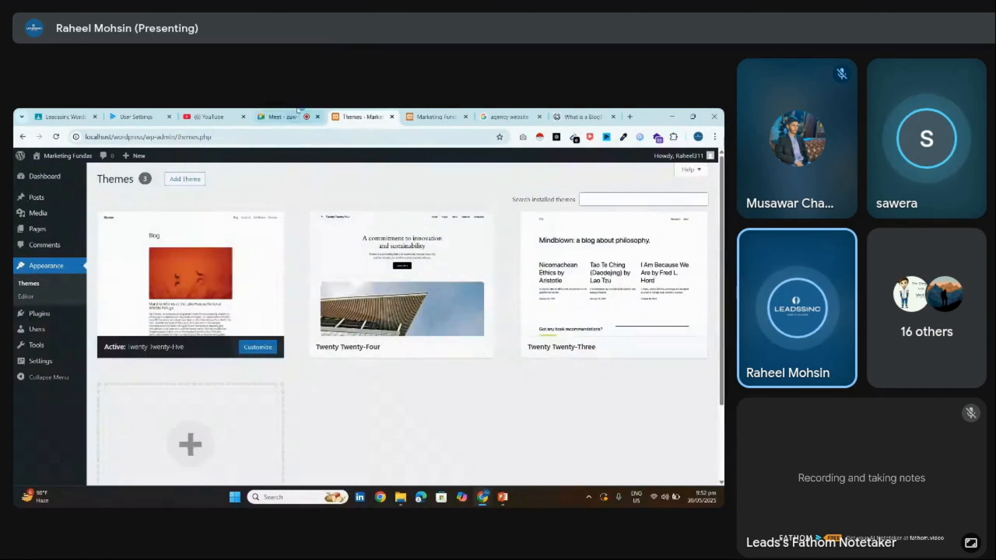
left_click(305, 117)
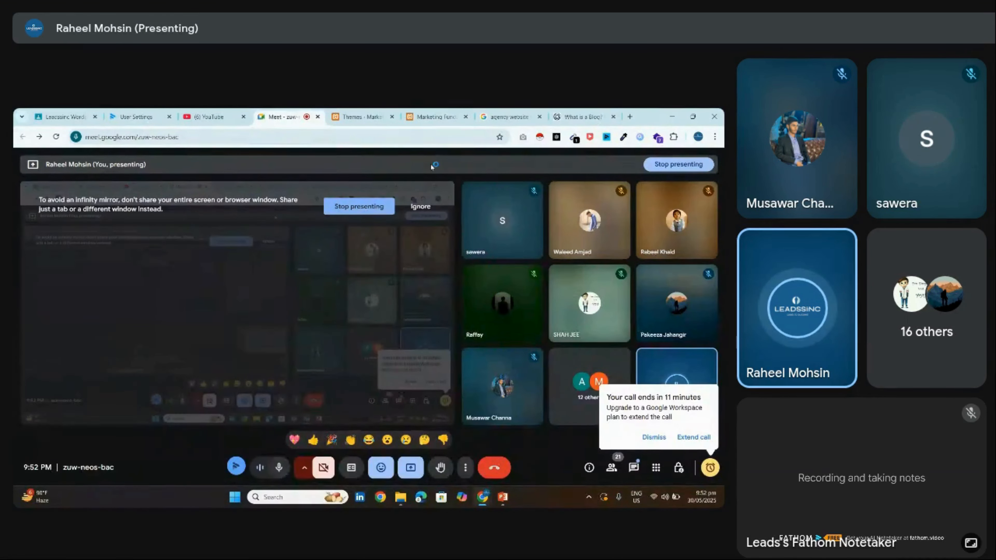
Return from Google Meet to the WordPress Themes tab
left_click(357, 114)
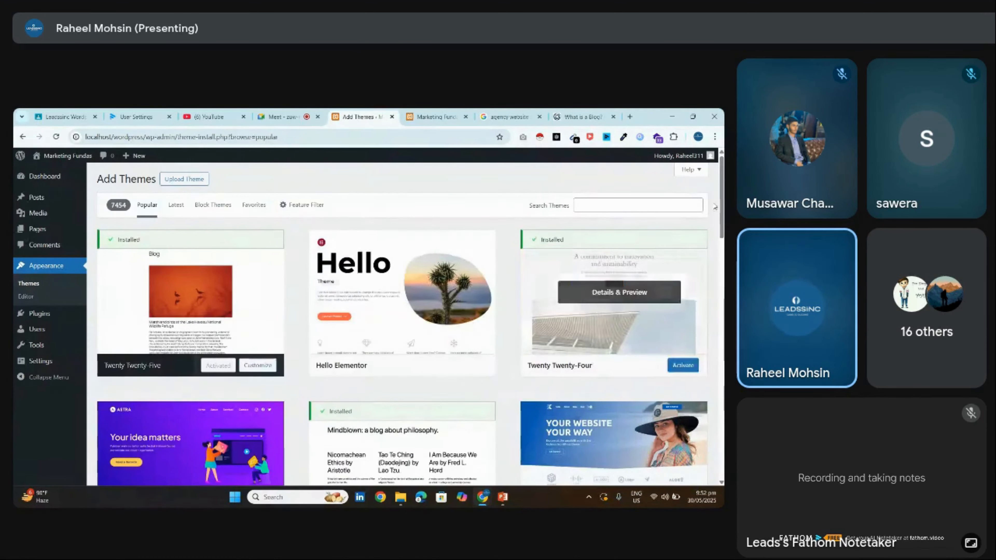
Install the Astra theme from the Add Themes list
scroll(588, 288, "down", 3)
scroll(404, 274, "up", 1)
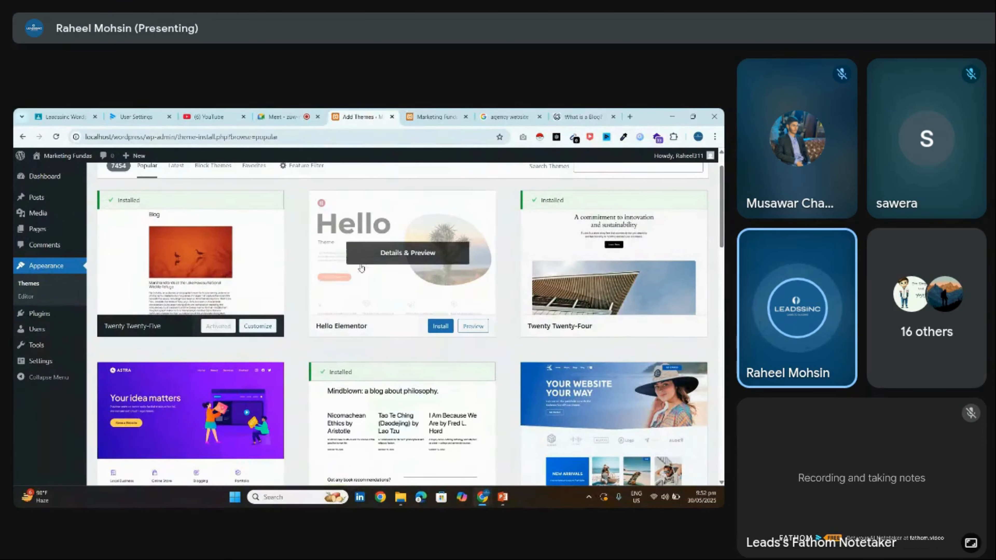
scroll(239, 421, "down", 3)
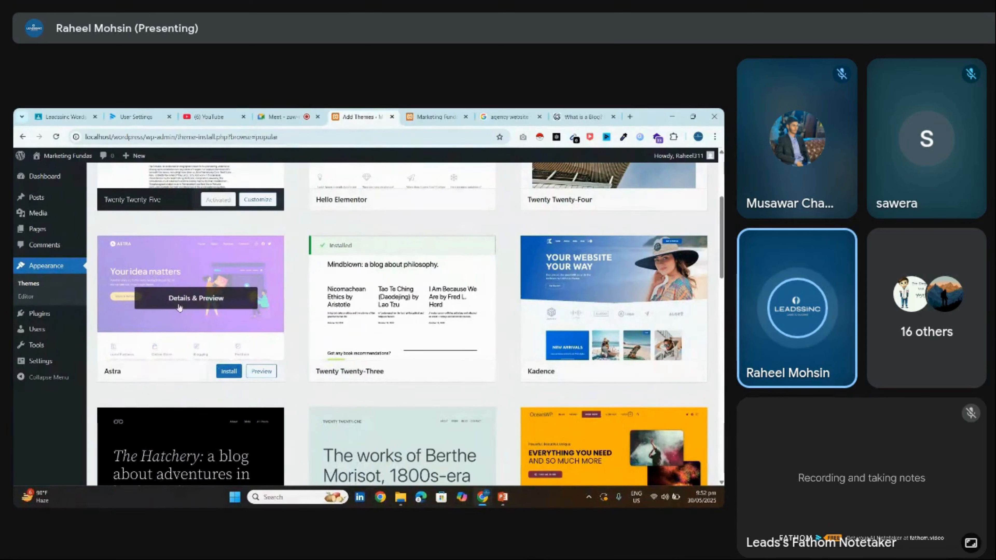
left_click(234, 372)
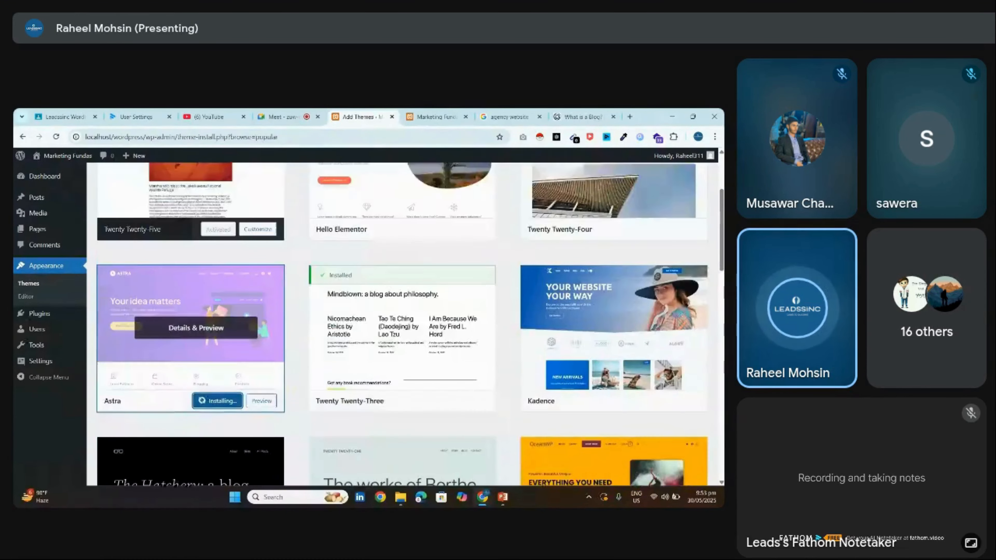
Activate the newly installed Astra theme once installation finishes
scroll(662, 244, "down", 2)
scroll(402, 323, "down", 15)
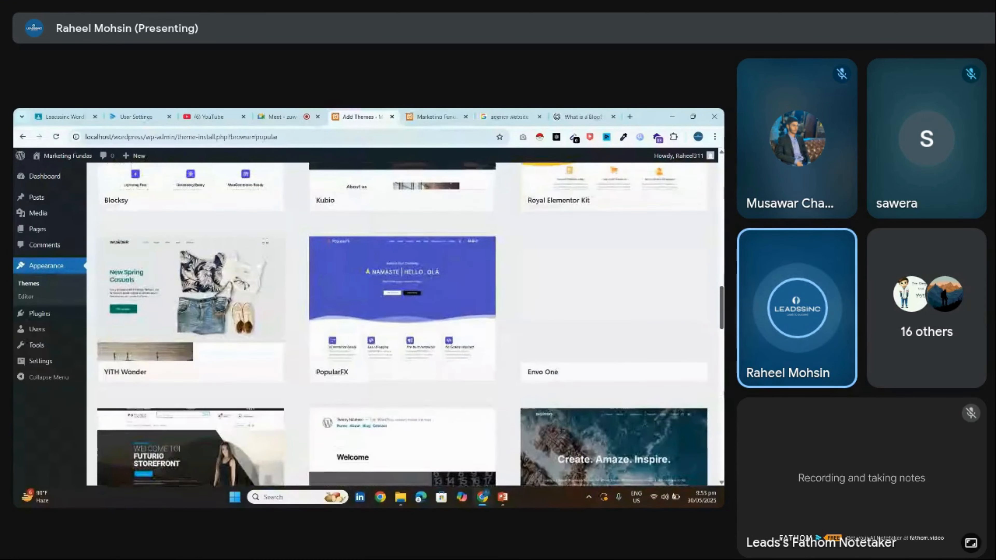
scroll(402, 324, "down", 15)
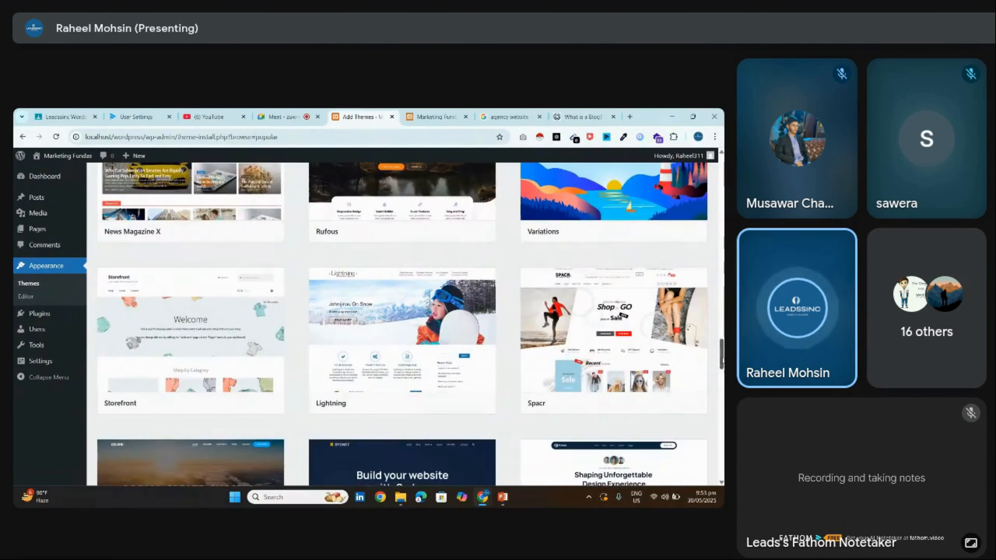
scroll(402, 323, "down", 10)
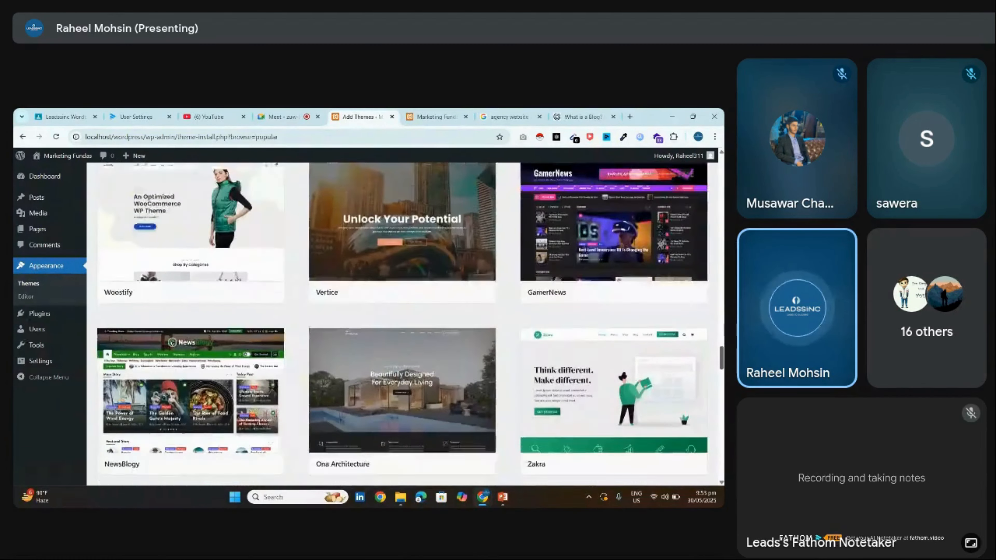
scroll(402, 324, "down", 9)
left_click_drag(721, 391, 698, 162)
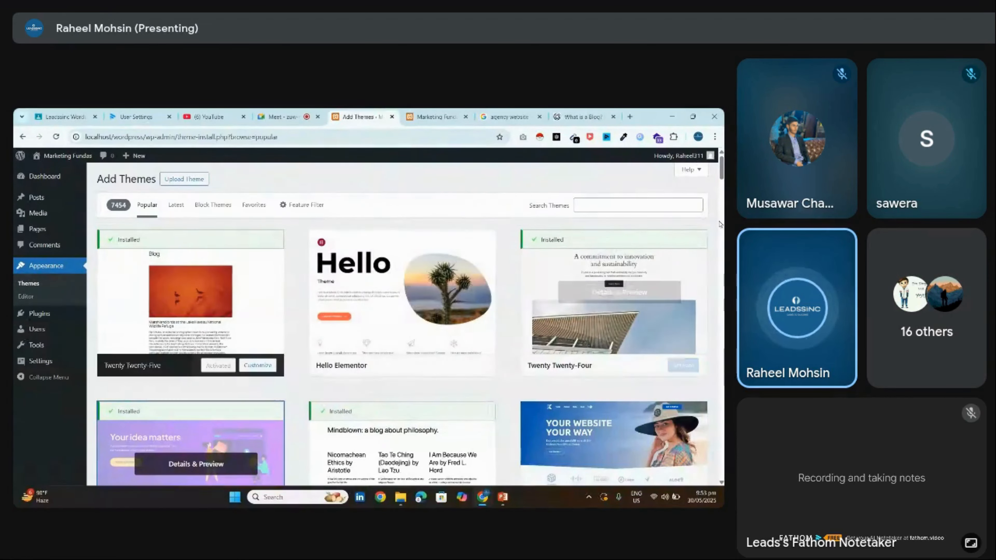
scroll(219, 353, "down", 3)
left_click(214, 372)
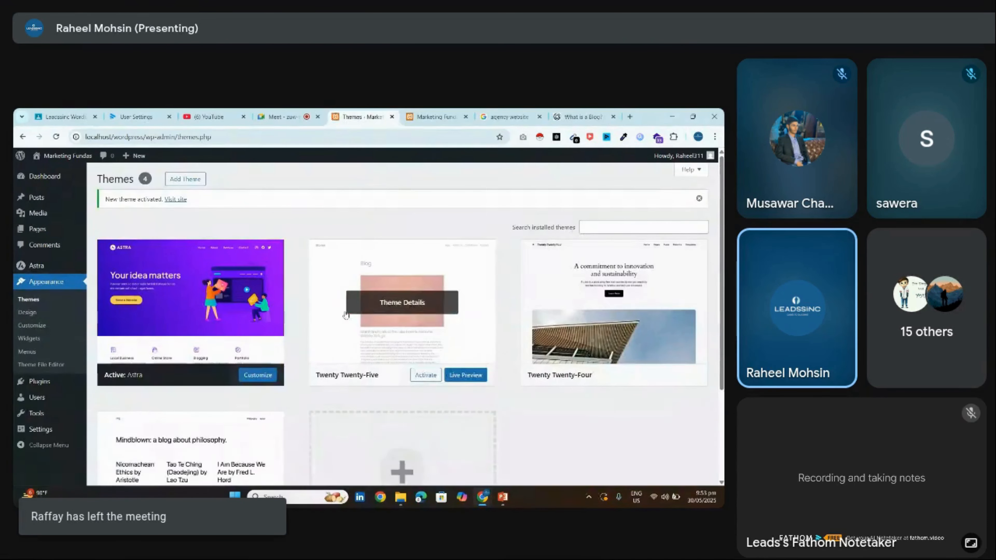
left_click(282, 114)
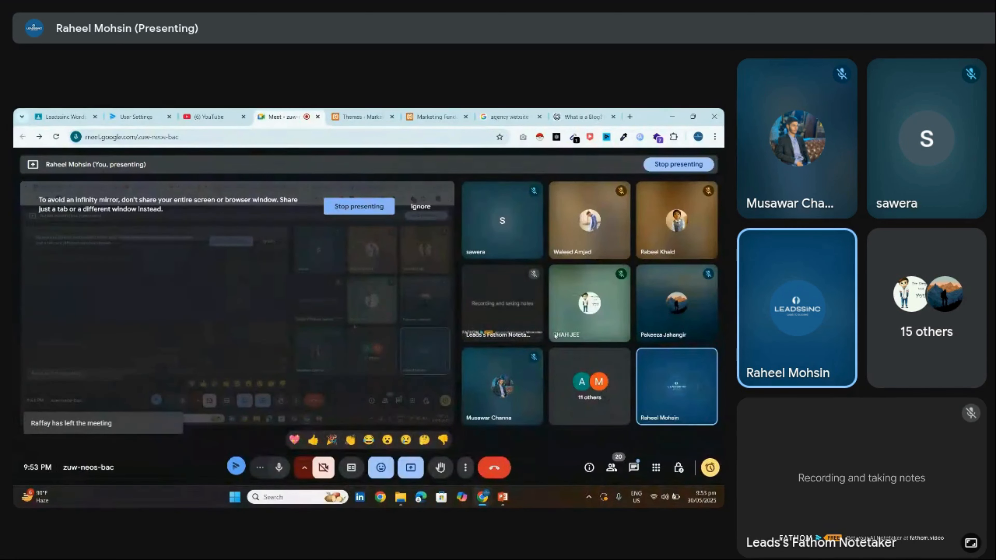
View the Home front page in the Astra theme, then stop presenting in Google Meet
left_click(360, 116)
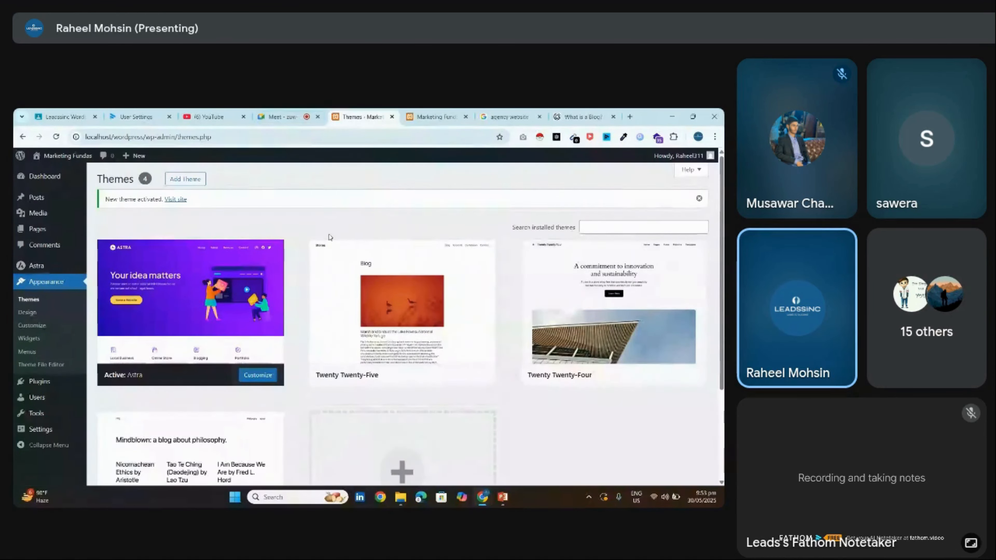
mouse_move(212, 316)
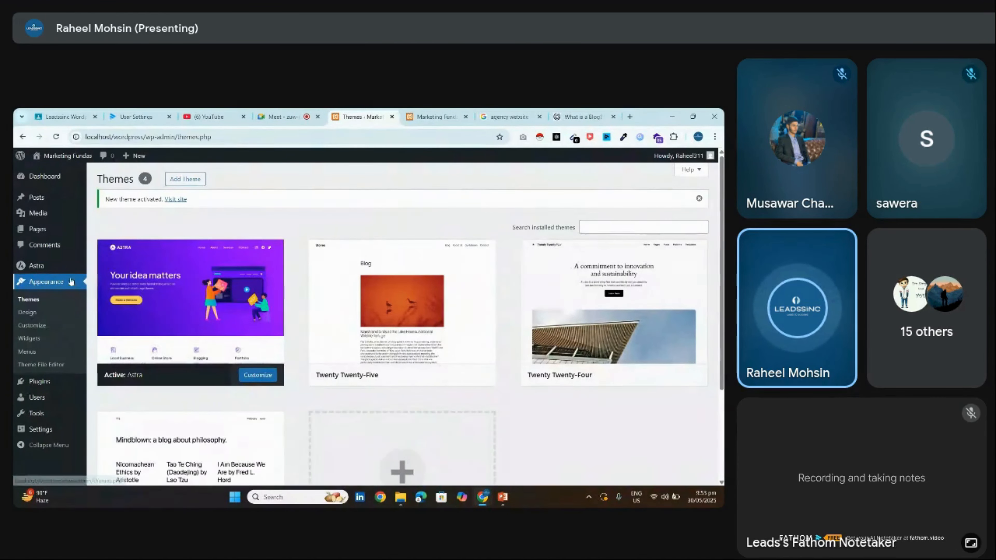
left_click(73, 156)
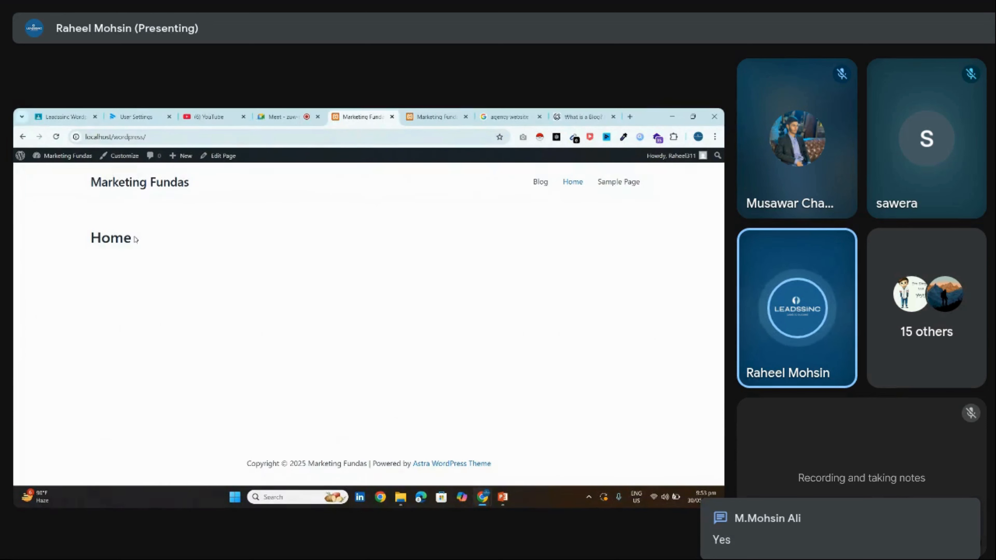
left_click_drag(134, 238, 64, 245)
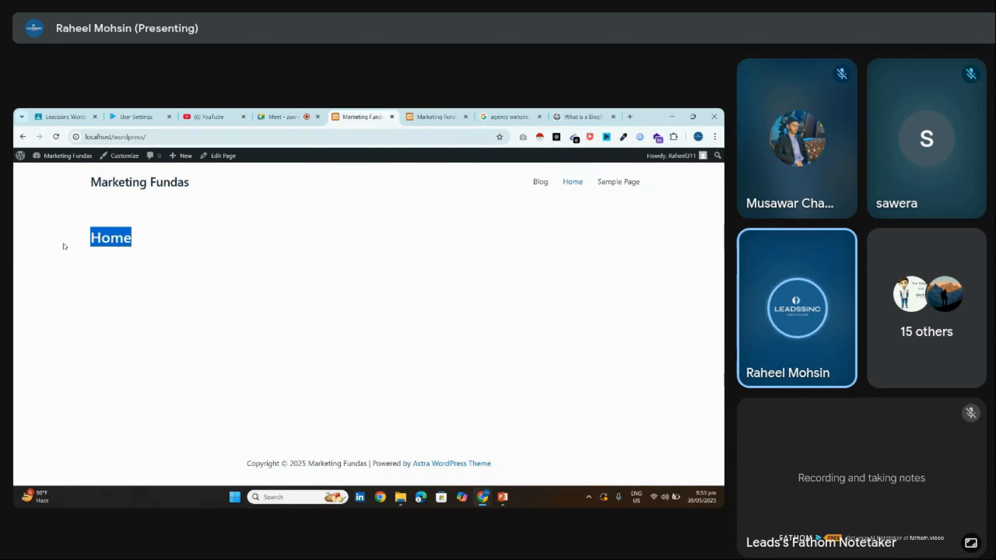
left_click(491, 247)
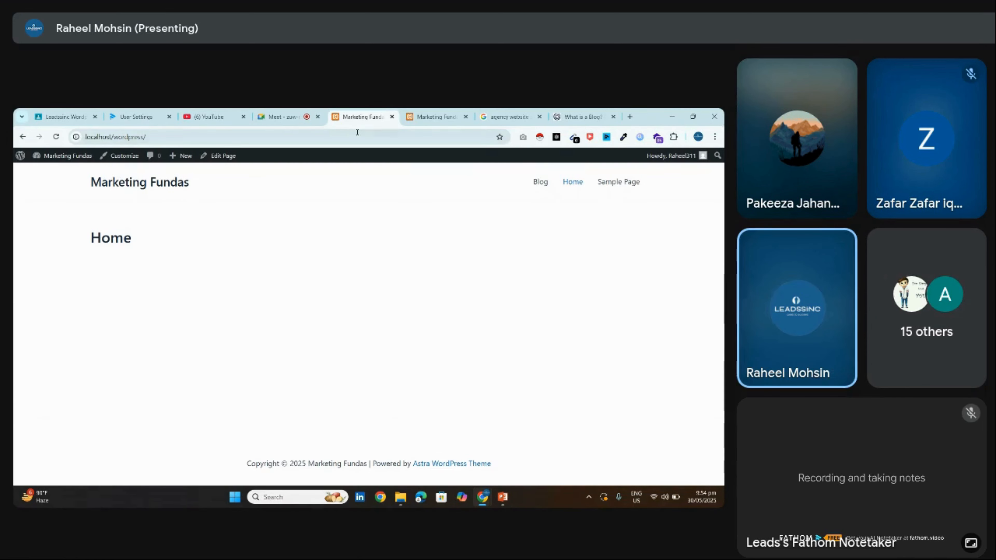
left_click(282, 116)
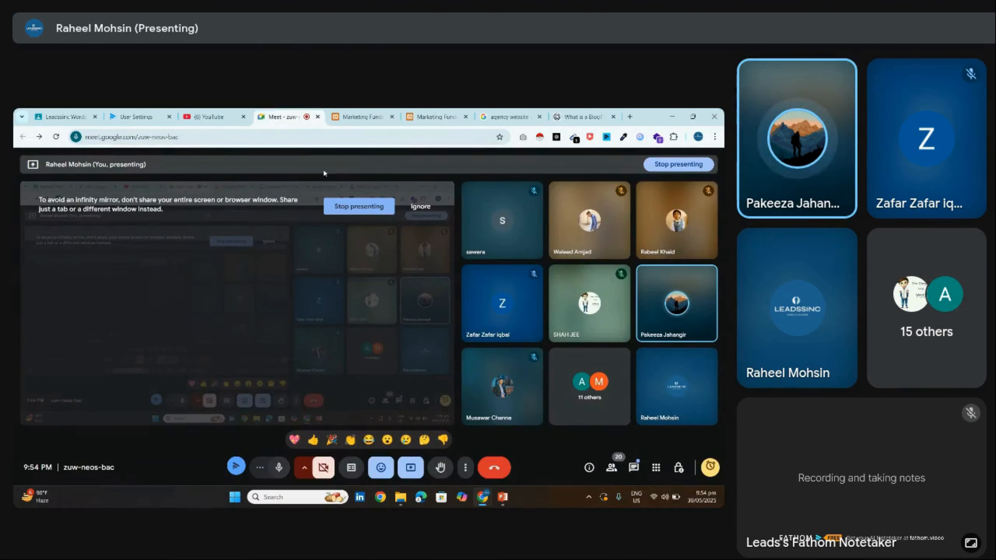
left_click(358, 206)
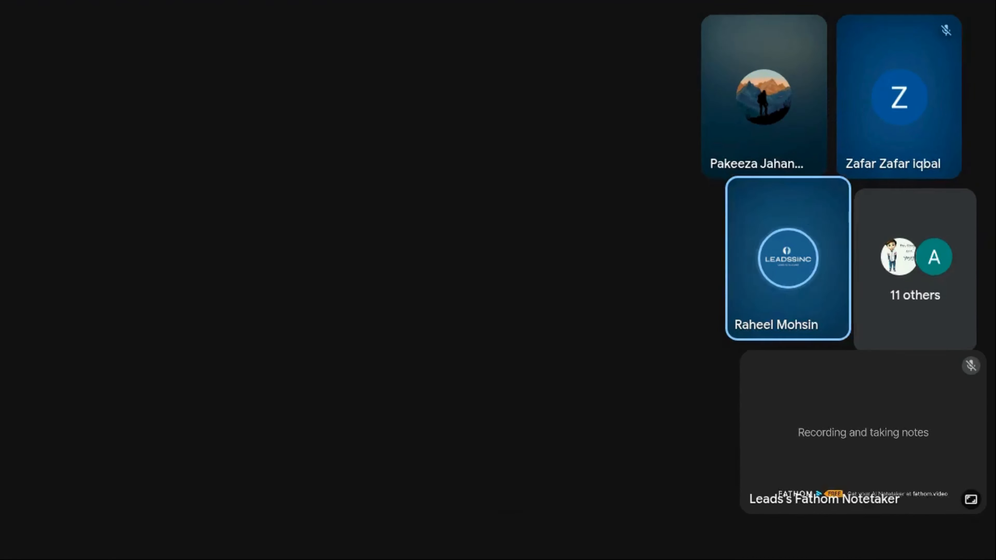